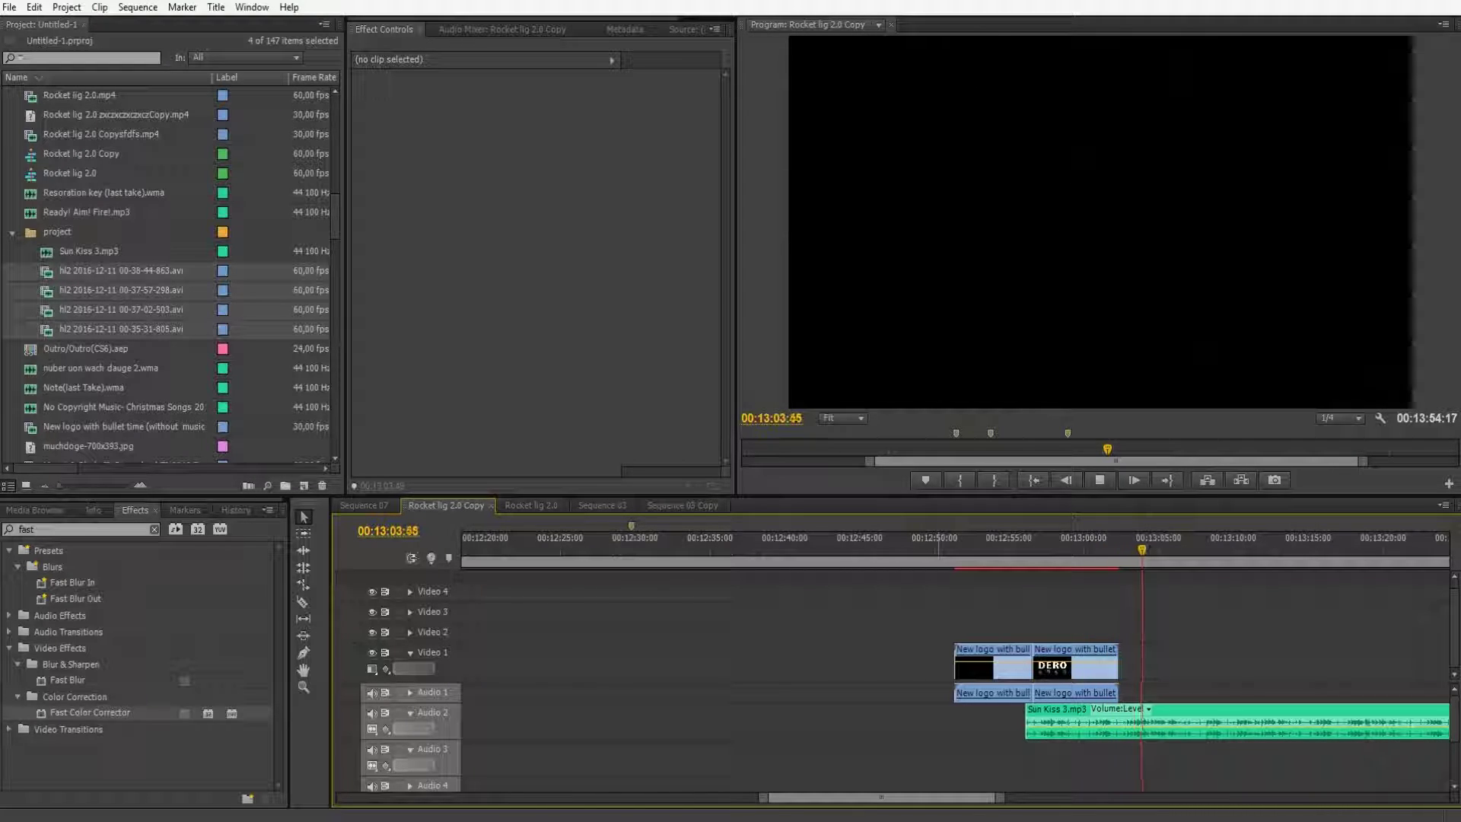
- Stop playback and look over the gameplay, logo and music clips along the sequence timeline
key(space)
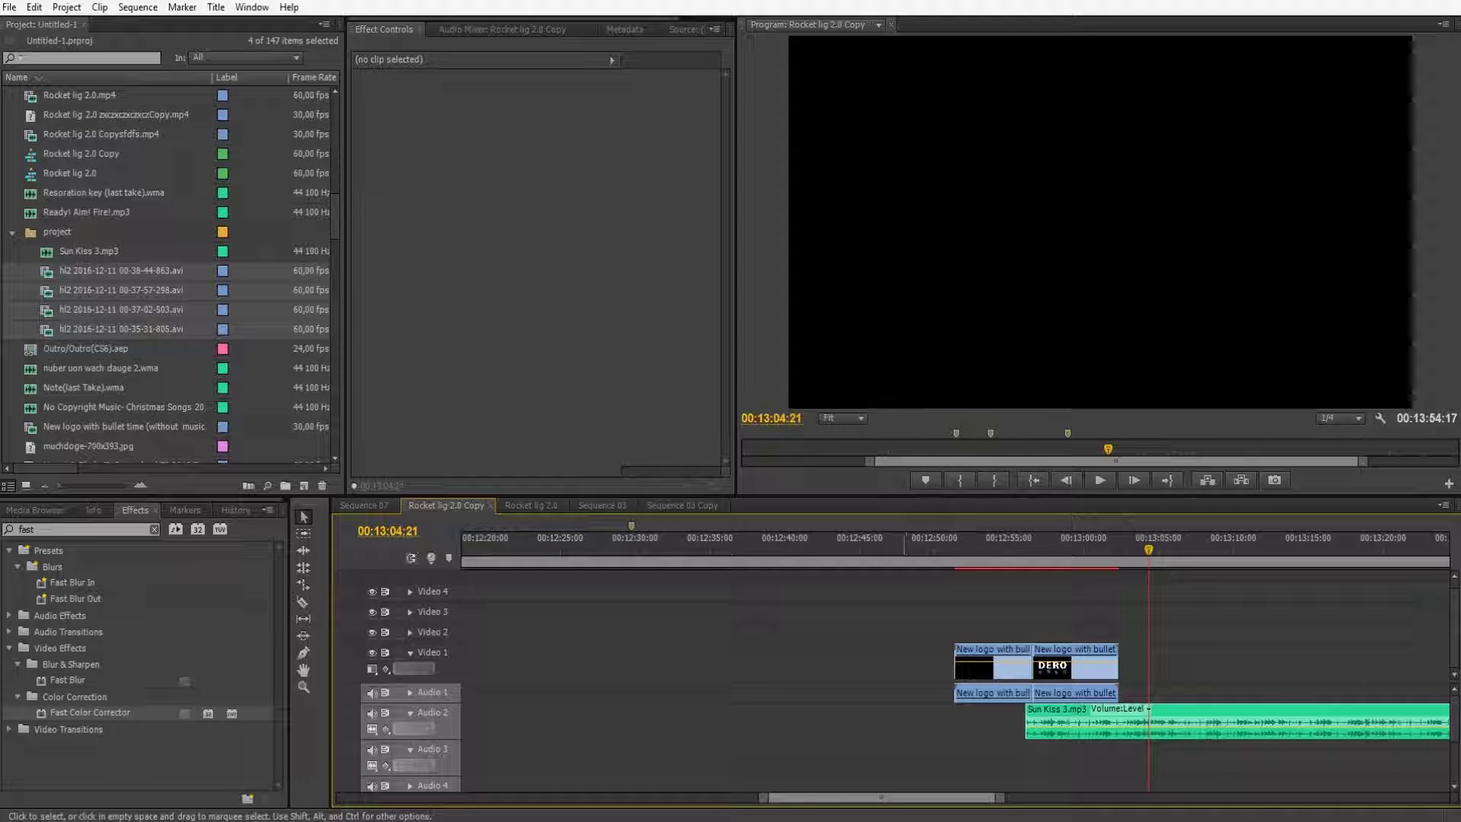
drag(881, 798, 740, 798)
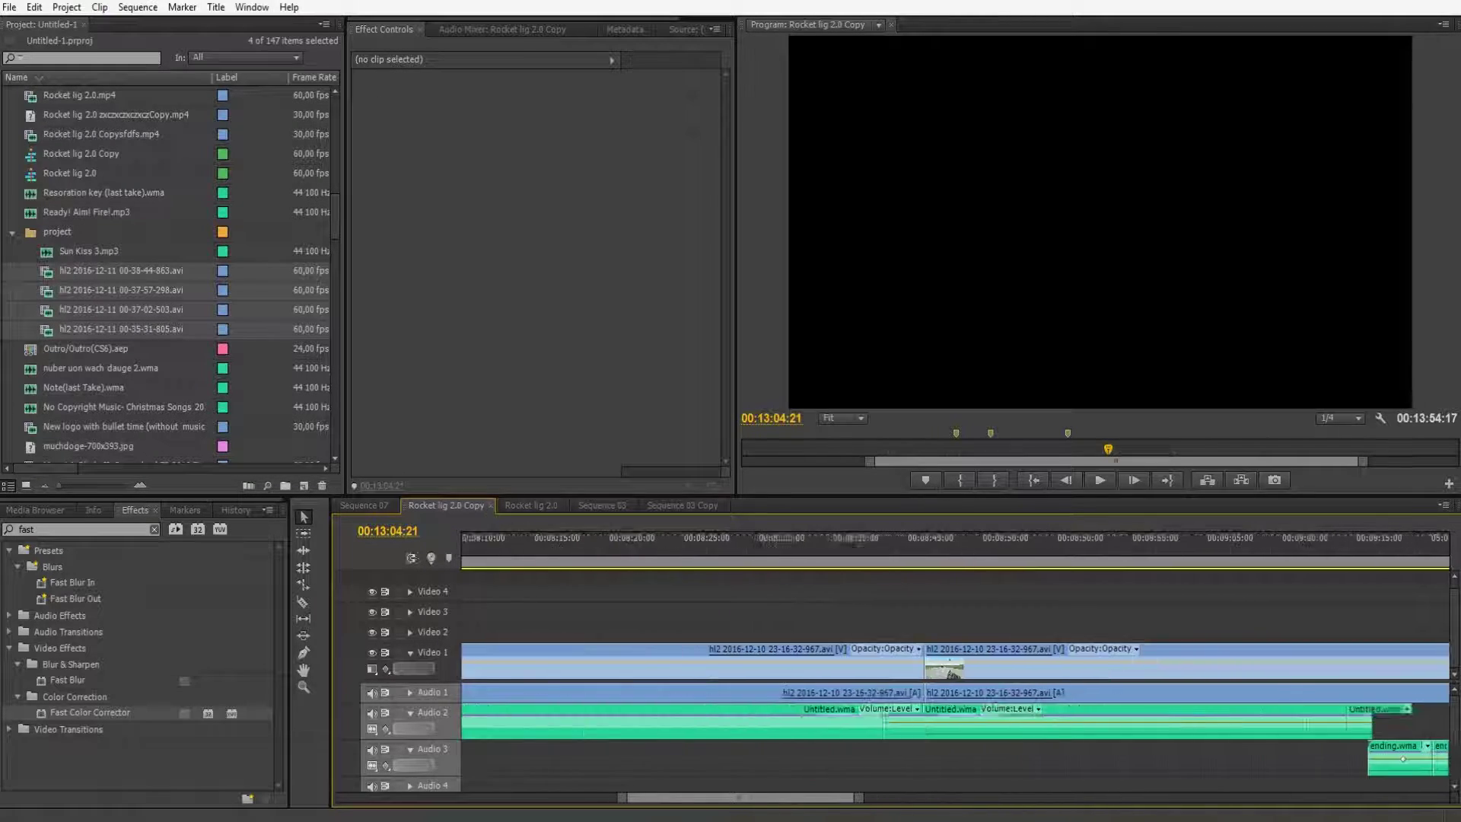
scroll(955, 685, up, 2)
drag(854, 797, 1006, 798)
scroll(955, 684, down, 8)
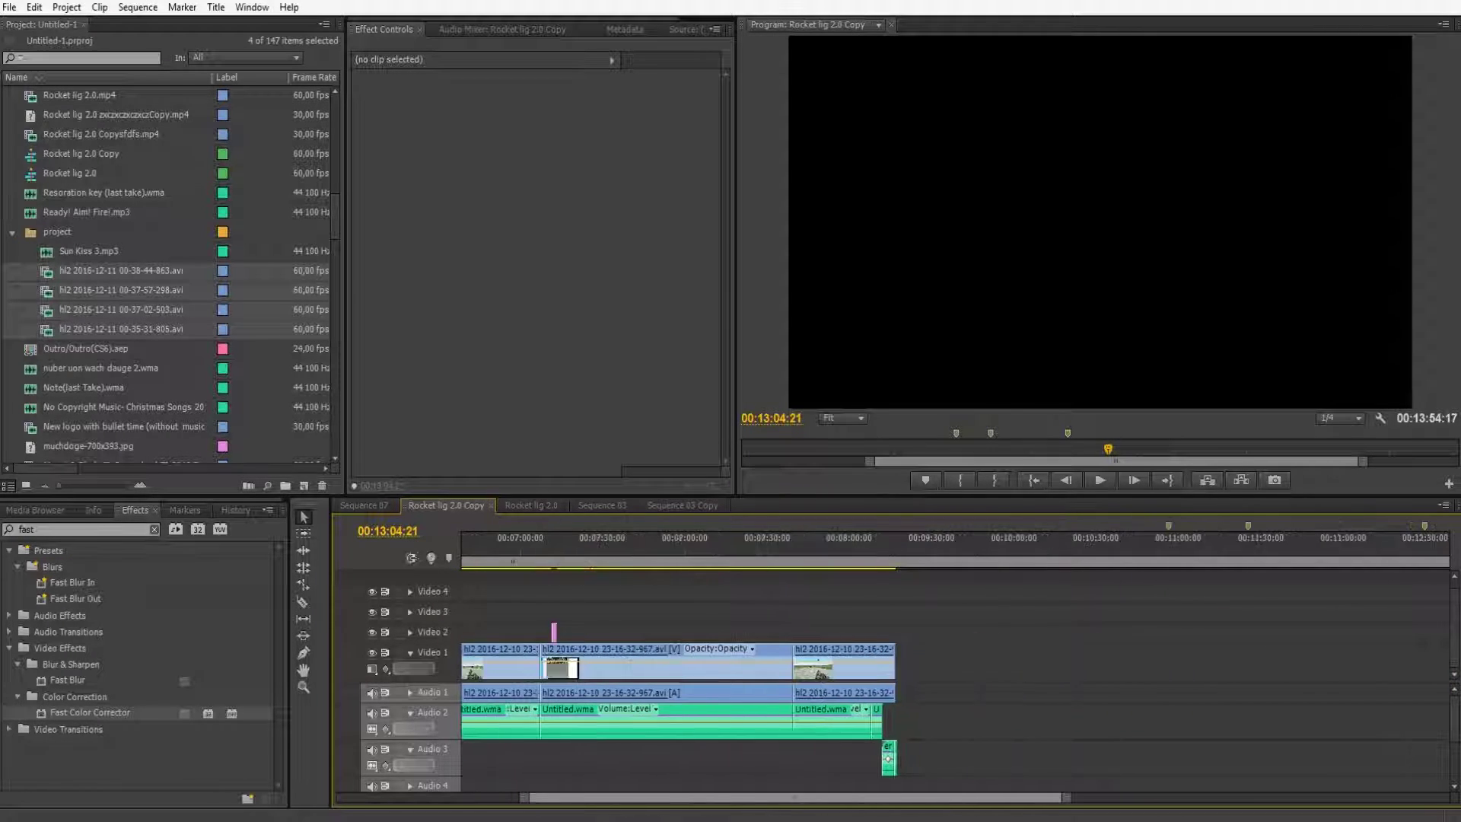
scroll(954, 685, up, 4)
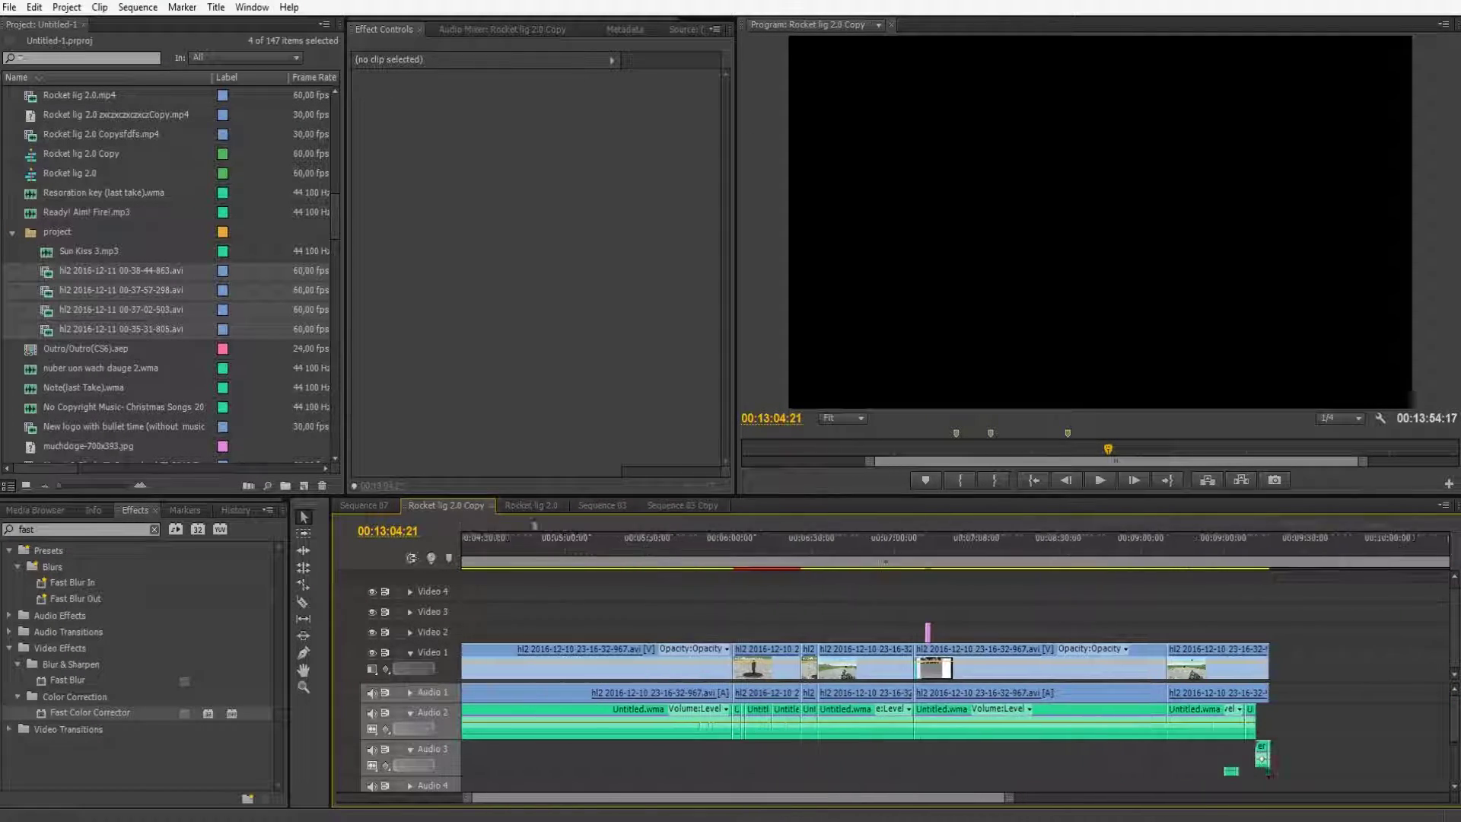
scroll(955, 684, down, 4)
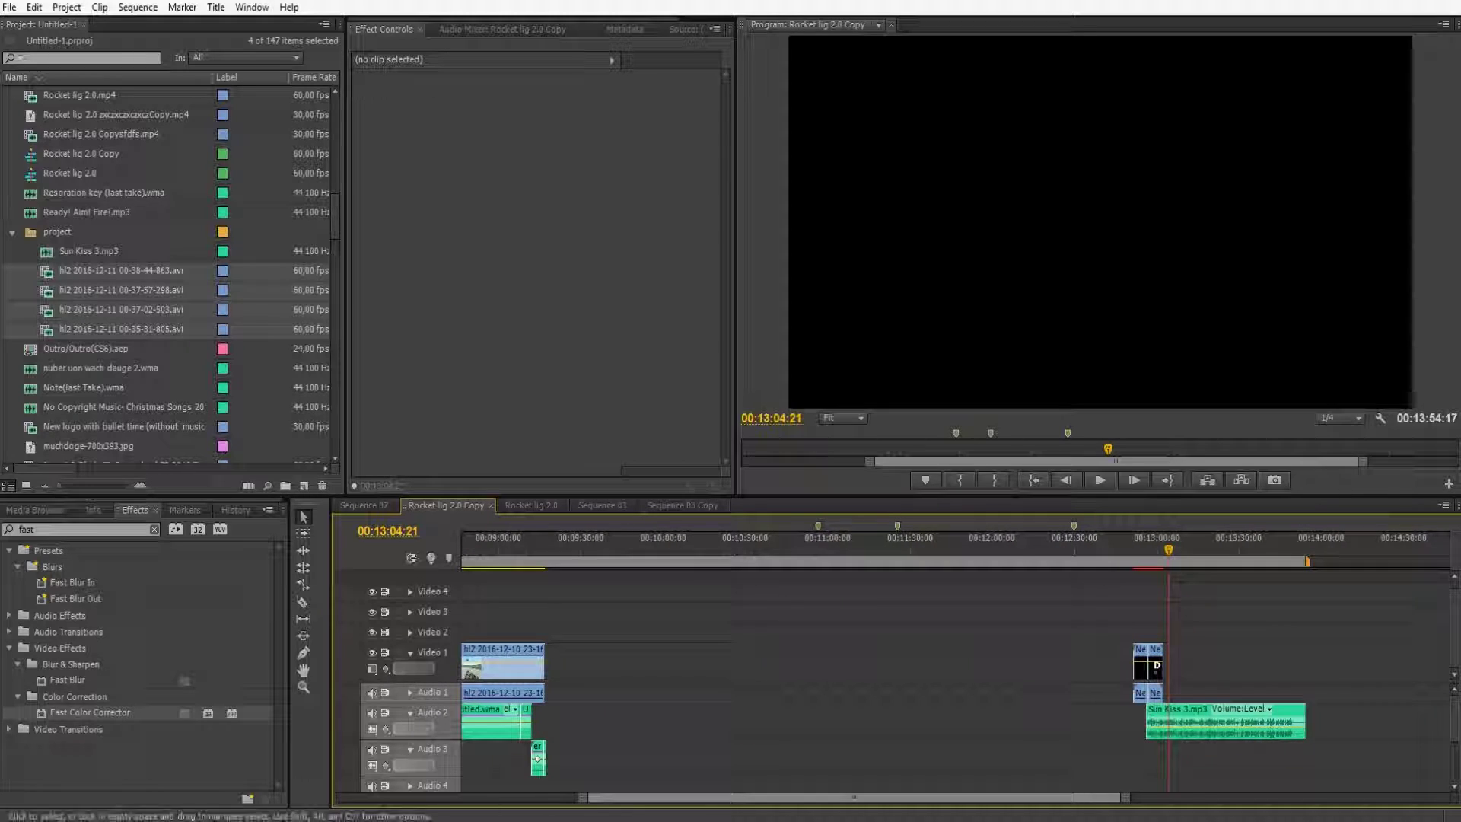
drag(1126, 798, 1237, 797)
scroll(955, 685, up, 8)
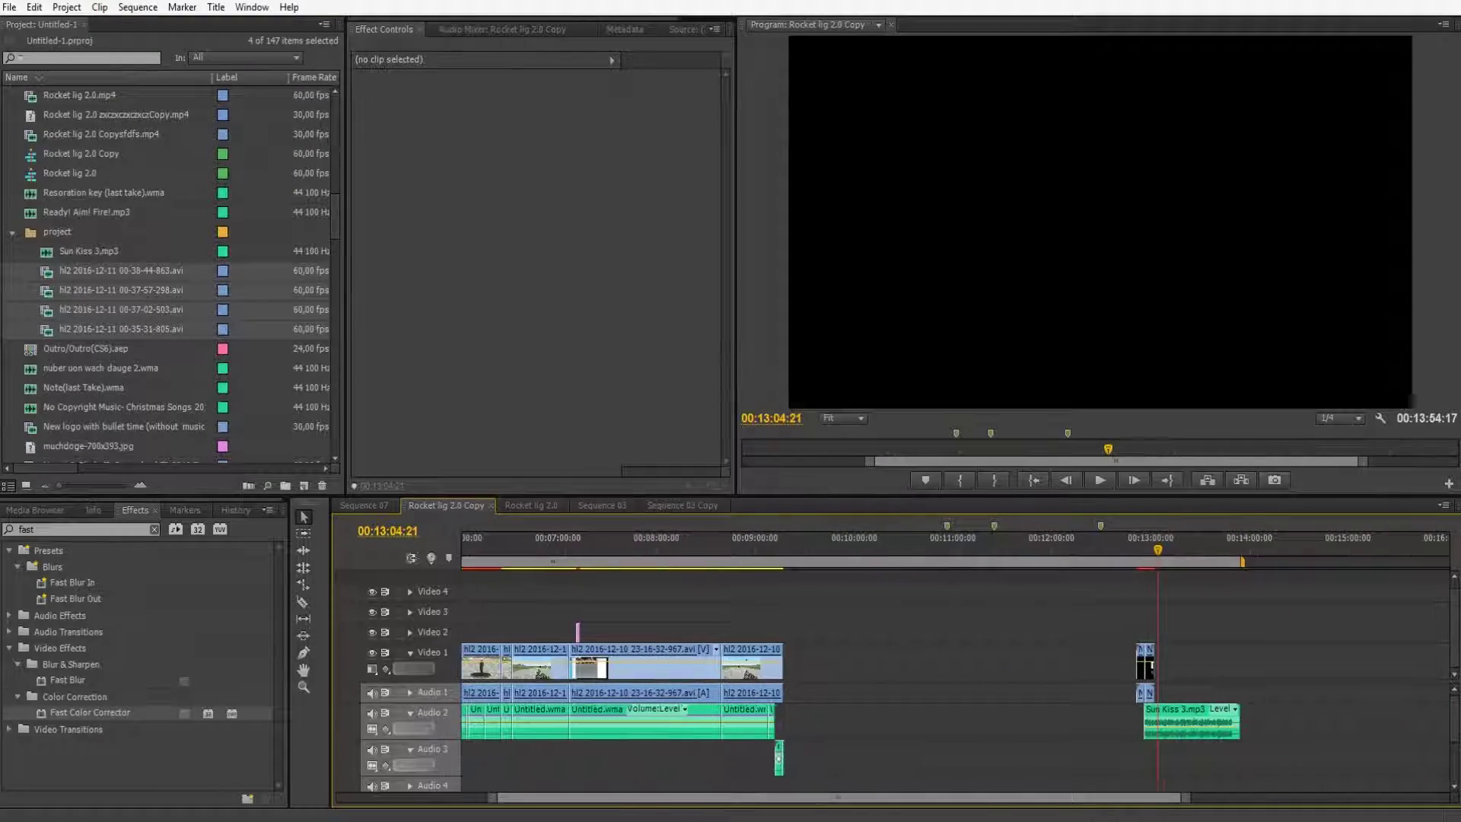
drag(837, 798, 840, 797)
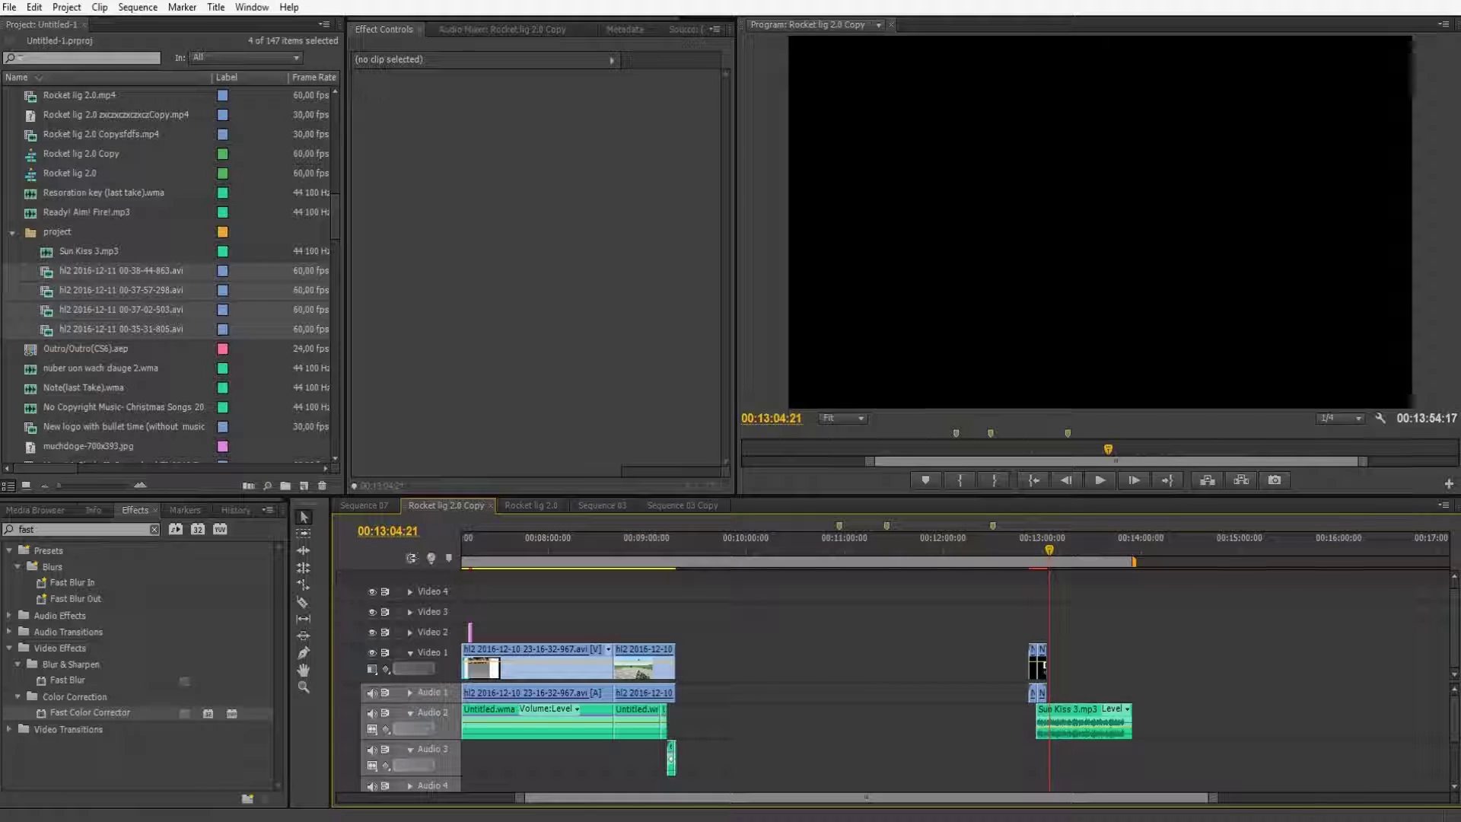
click(41, 272)
drag(114, 271, 1084, 658)
key(equal)
key(equal)
key(equal)
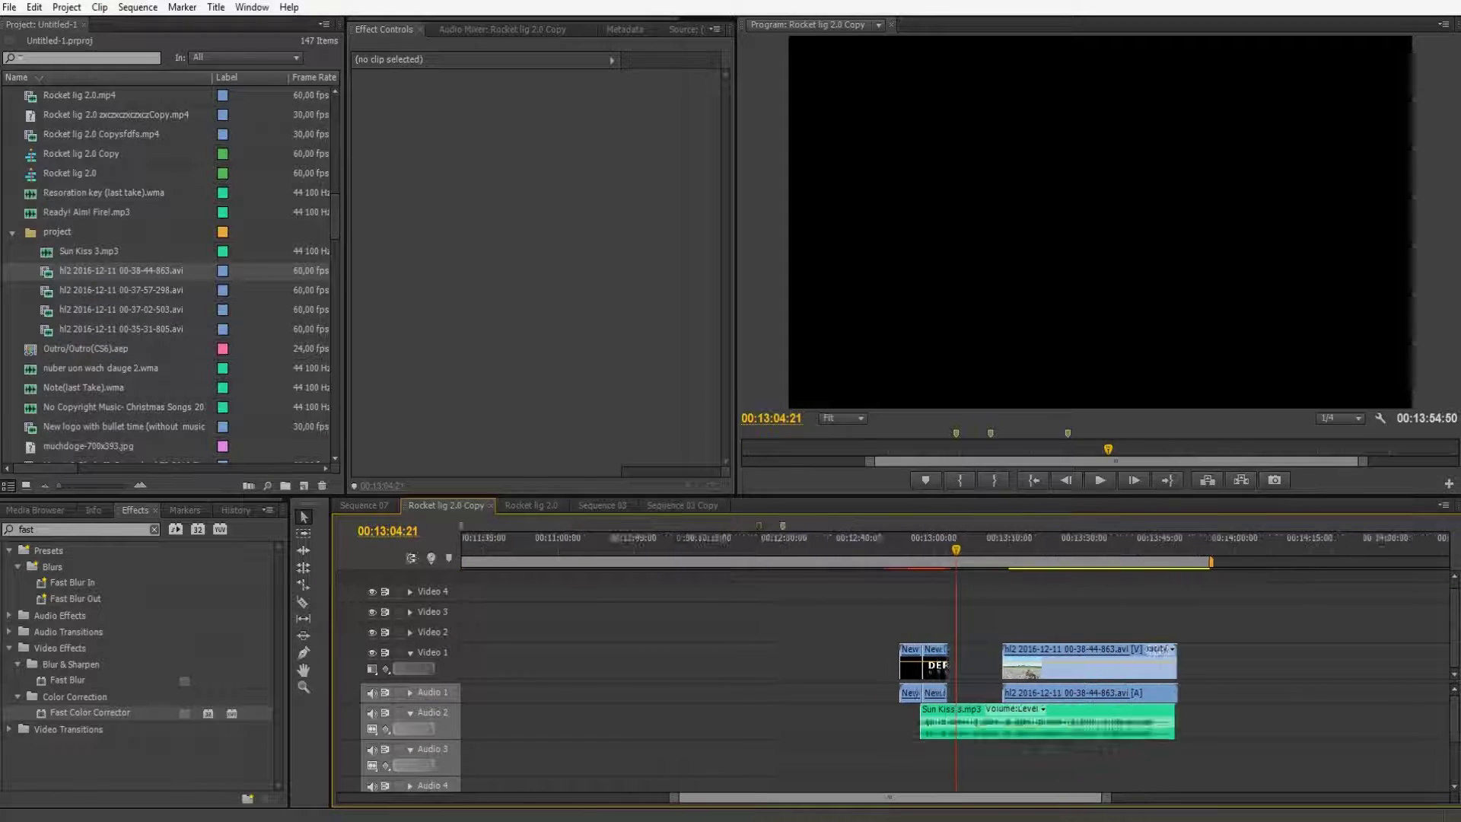
- Preview the placed 00-38-44-863 clip from its beginning up to the black "text" panel at 00:13:22:36
drag(887, 797, 901, 798)
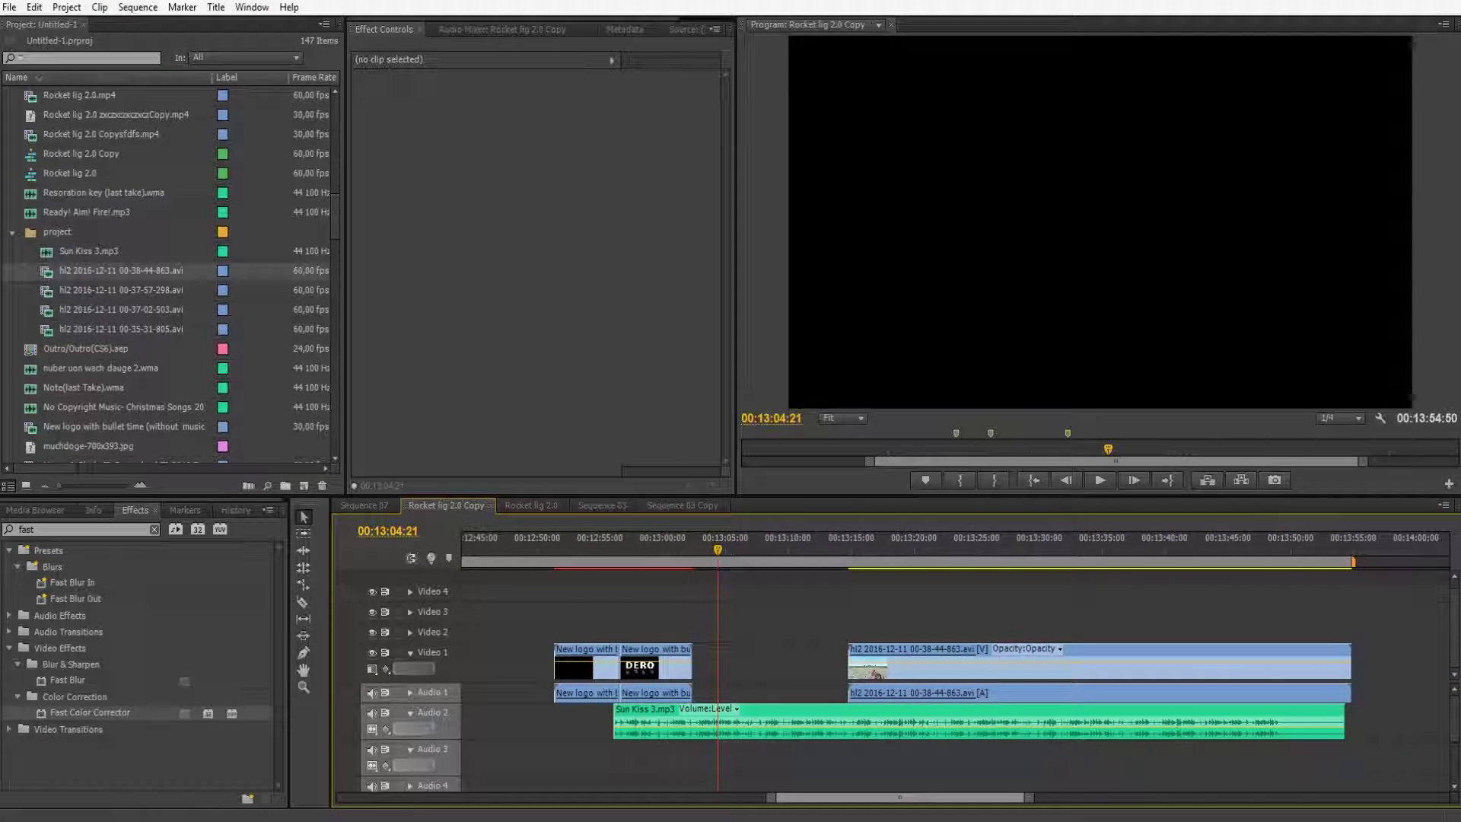
key(Down)
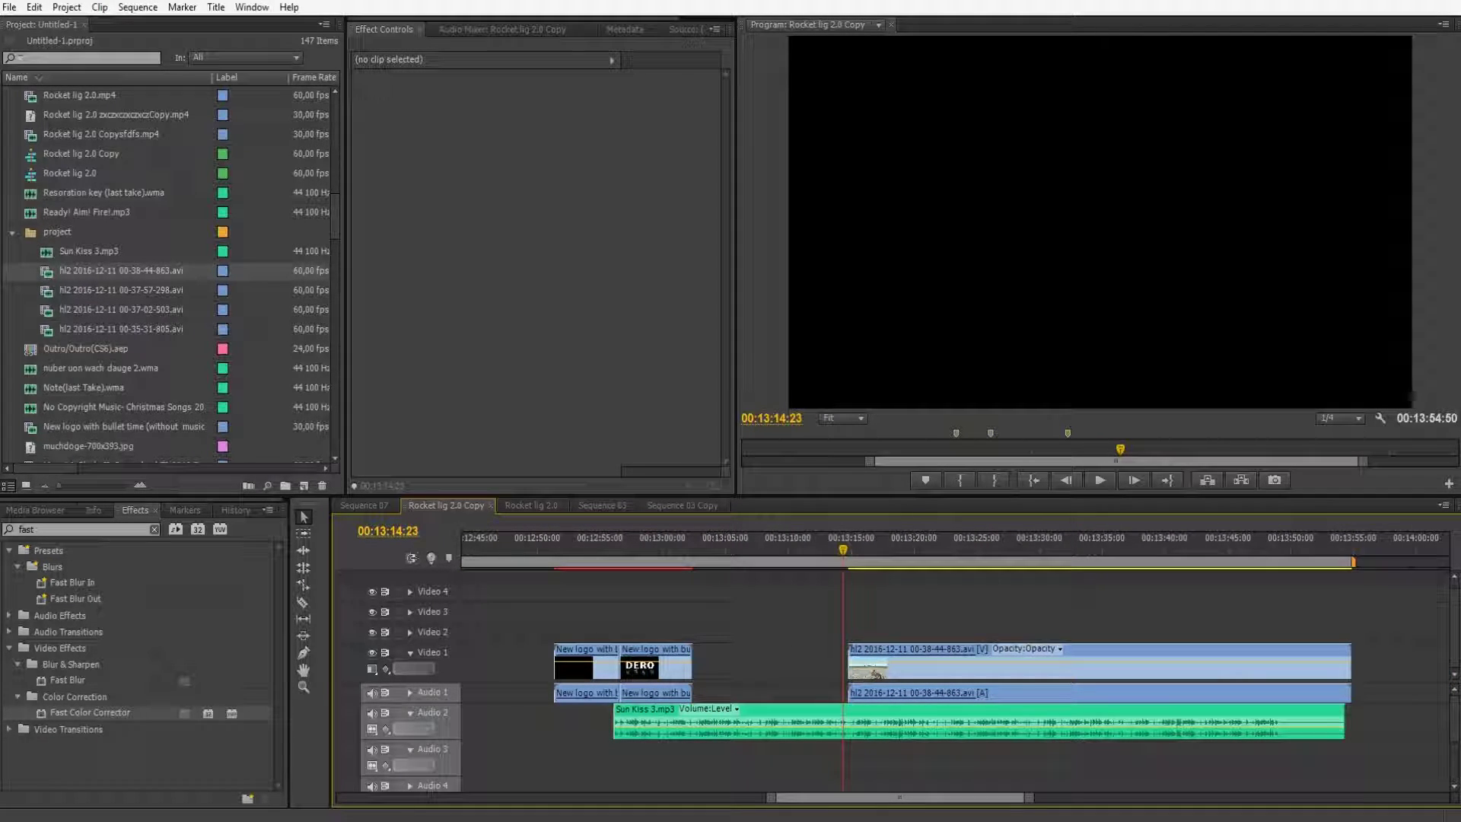
key(space)
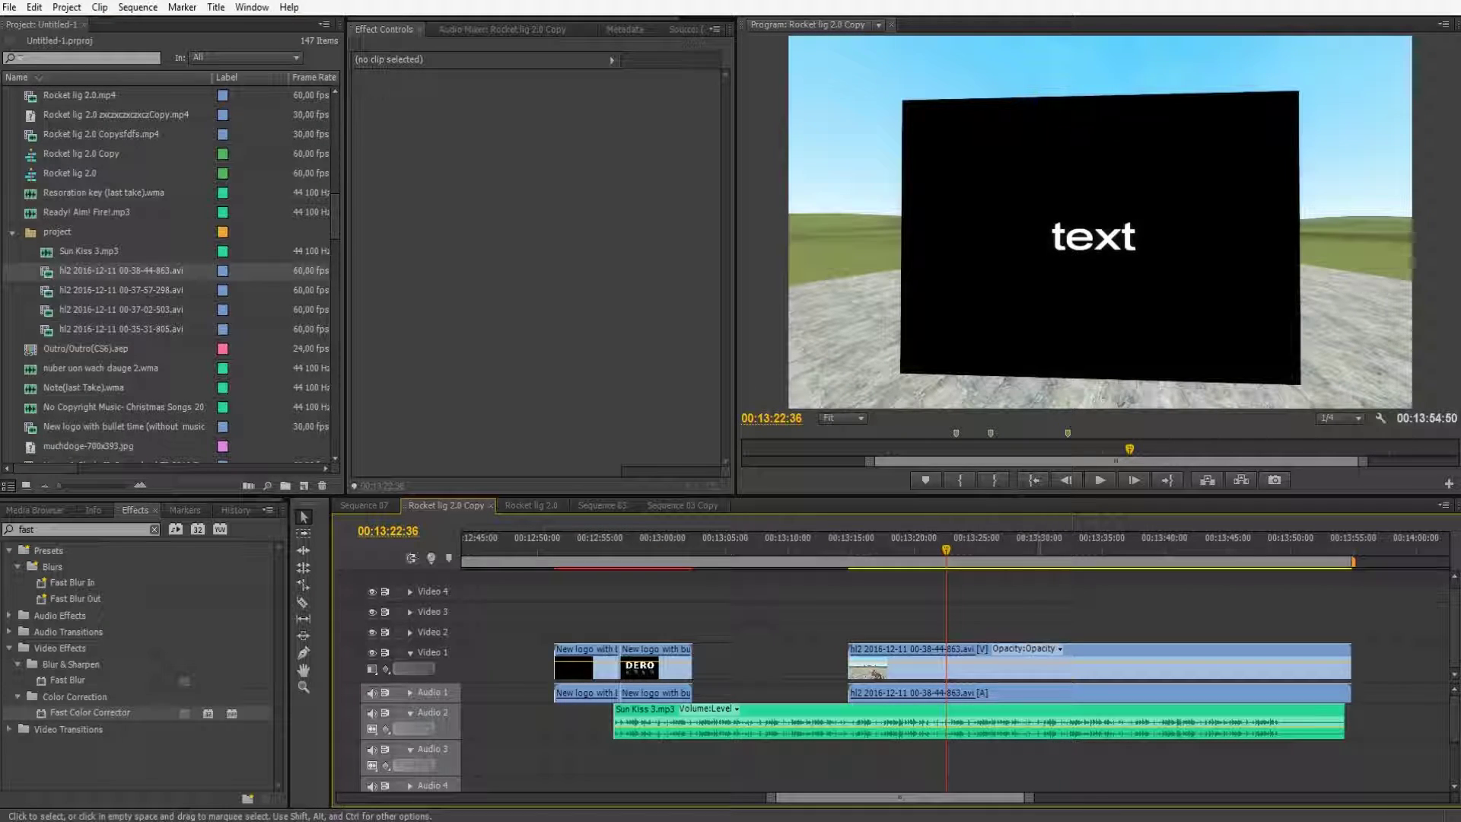
key(minus)
key(minus)
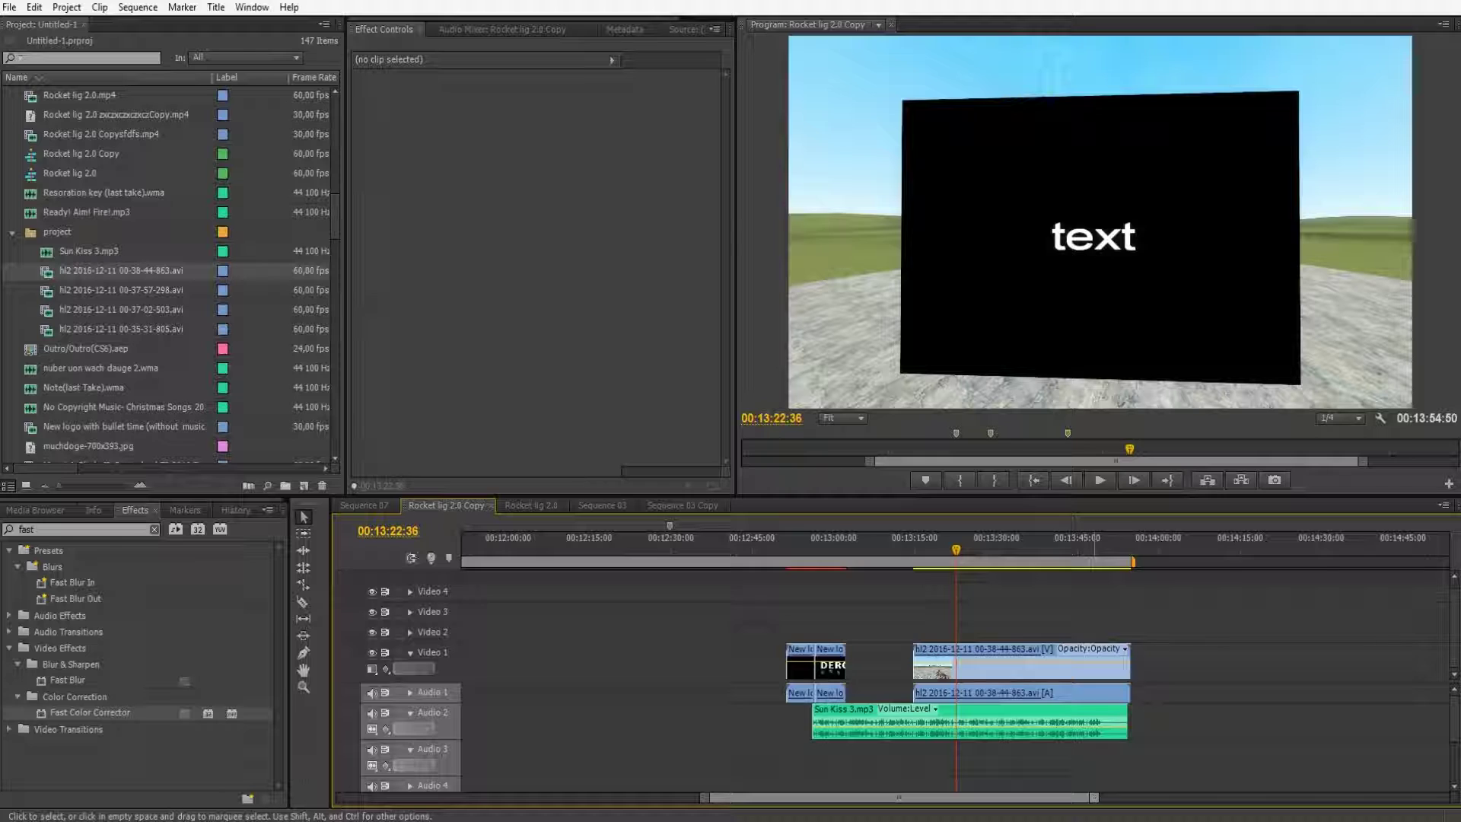
key(minus)
key(minus)
mouse_move(898, 798)
mouse_down()
mouse_move(832, 797)
mouse_move(886, 797)
mouse_up()
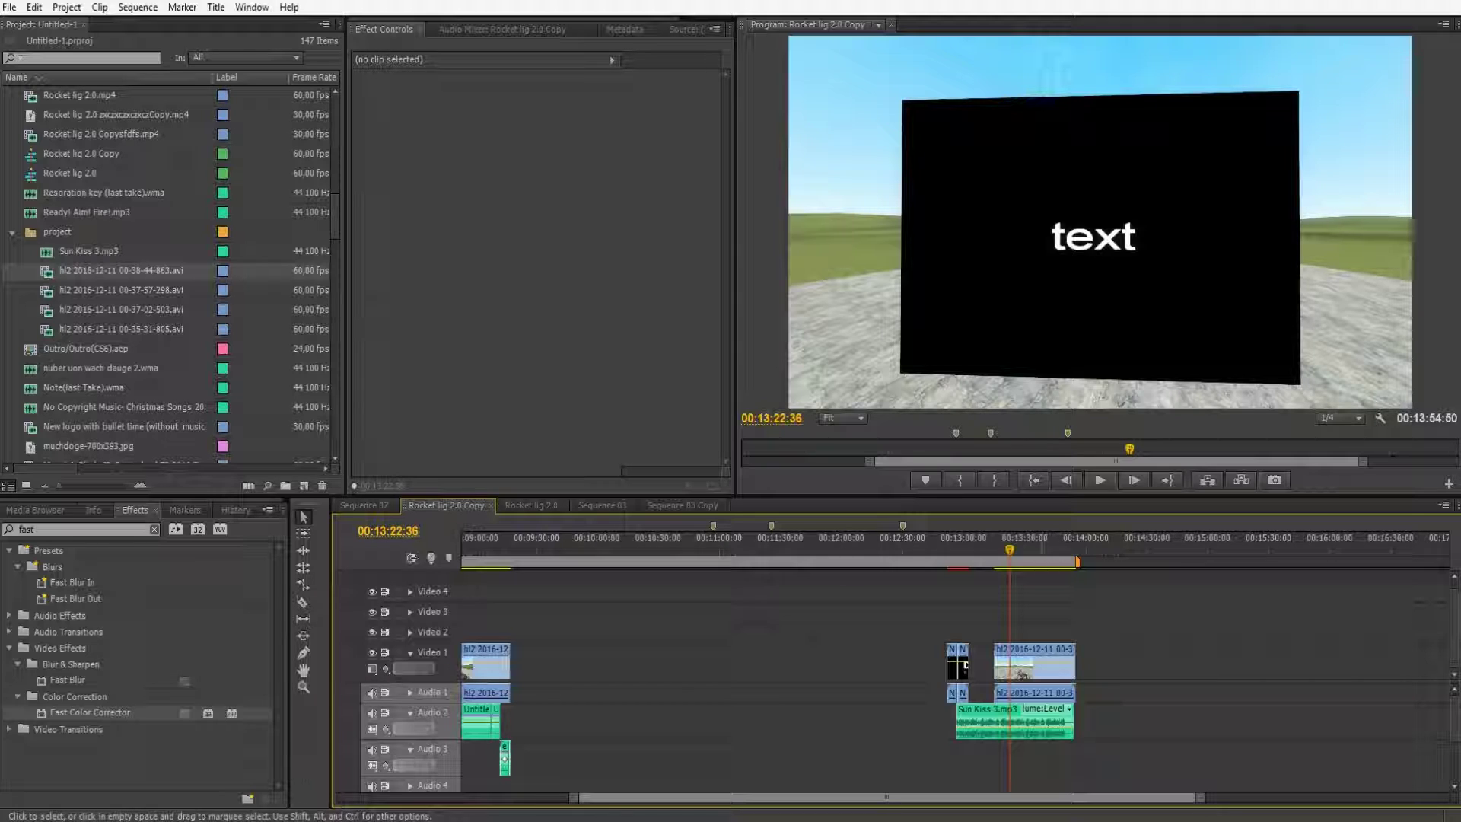
- Find the frame at 00:13:22:16 where the "text" panel nearly fills the picture and trim the clip's start to it
key(Left)
key(Left)
key(Left)
key(Left)
key(Left)
key(Left)
key(Left)
key(Left)
key(Left)
key(Left)
key(Left)
key(Left)
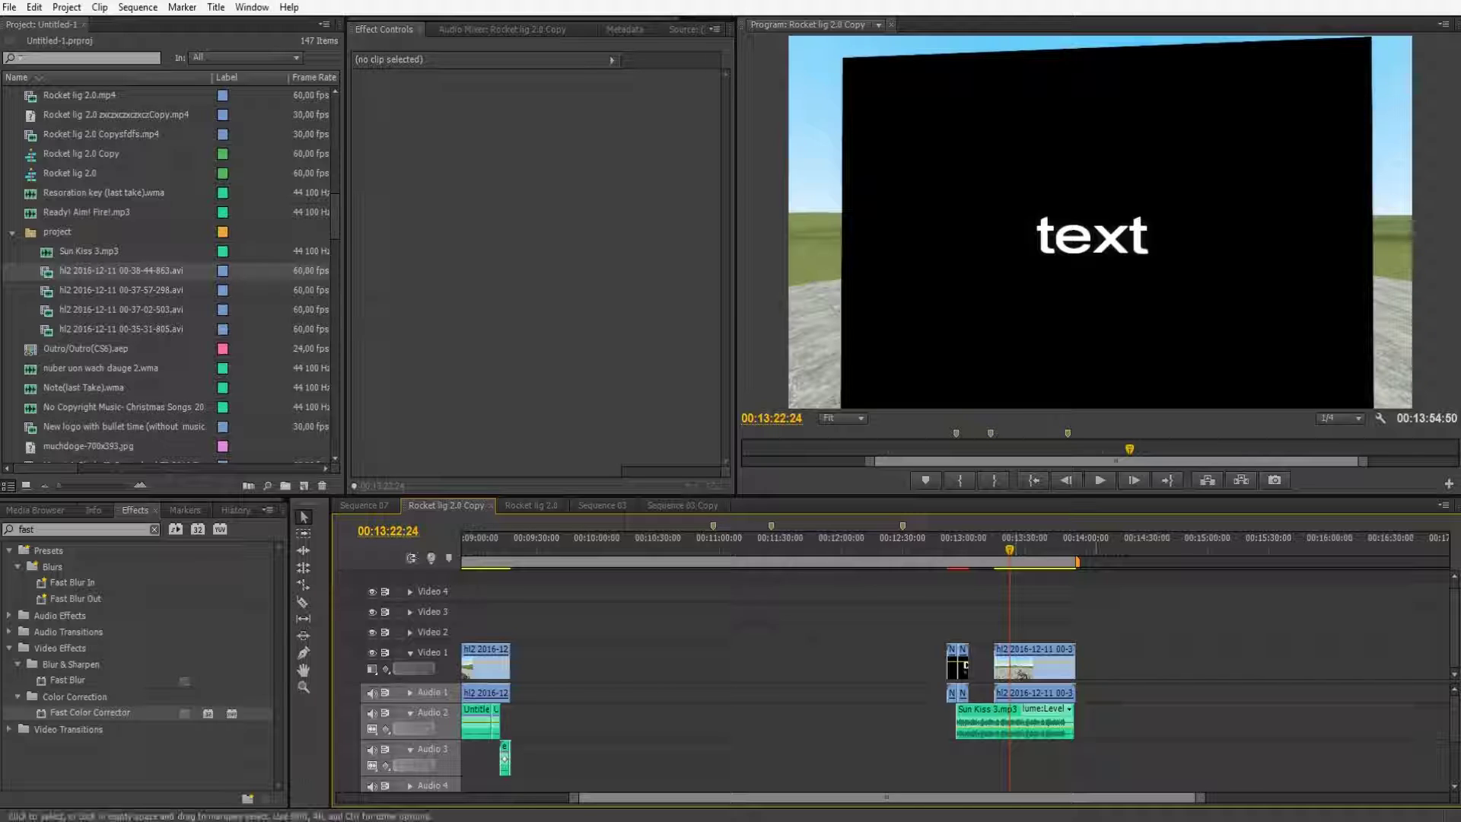
drag(1200, 798, 1072, 797)
key(equal)
key(equal)
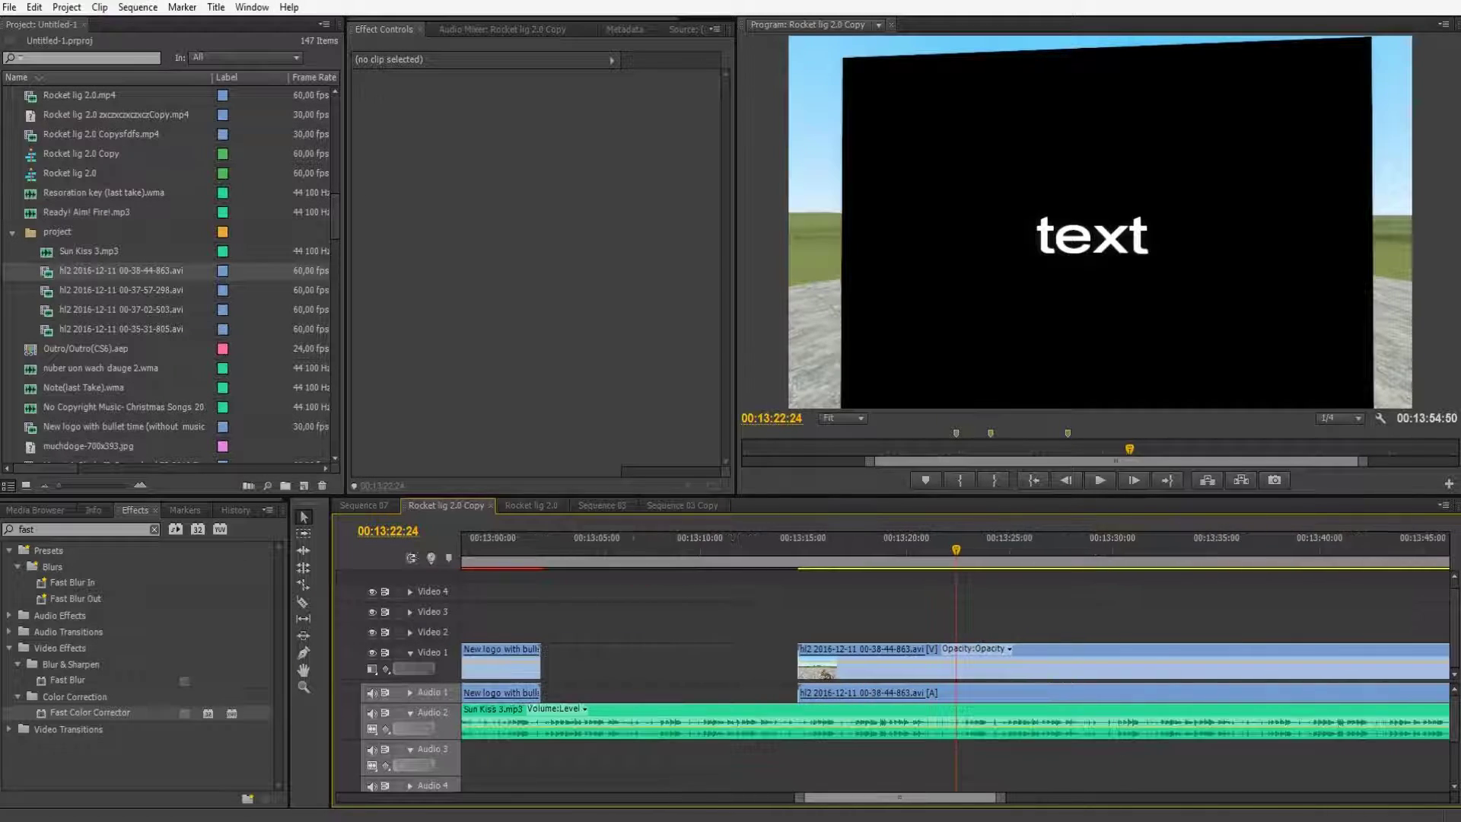
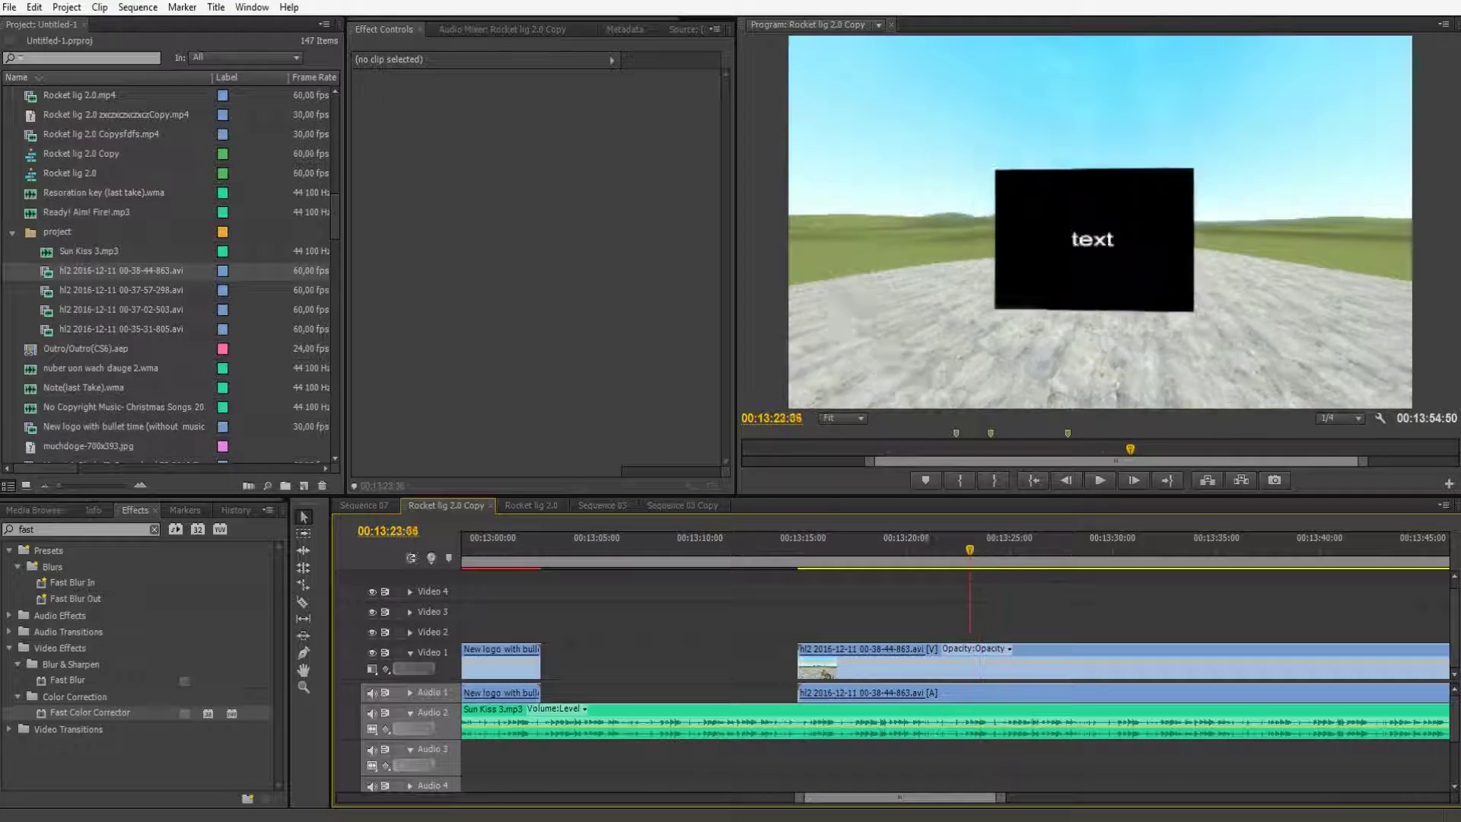
key(Left)
key(Left)
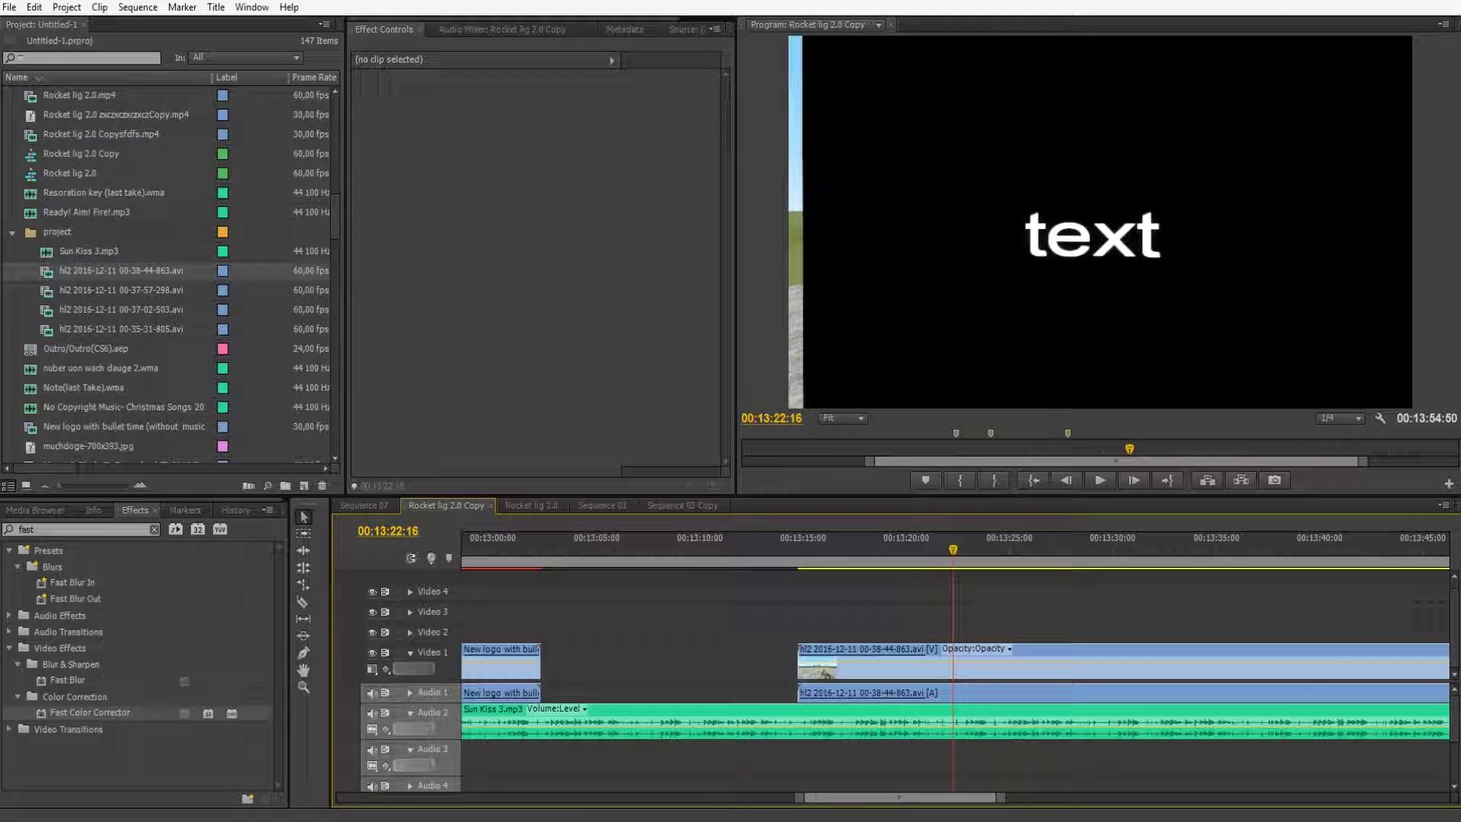
key(Left)
key(Left)
key(Left)
key(Left)
key(Left)
key(Left)
key(Left)
key(Left)
key(Left)
key(Left)
key(Left)
key(Left)
key(Left)
key(Left)
key(Left)
key(Right)
key(Right)
key(Right)
key(Right)
key(Right)
key(Right)
key(Right)
key(Right)
key(Right)
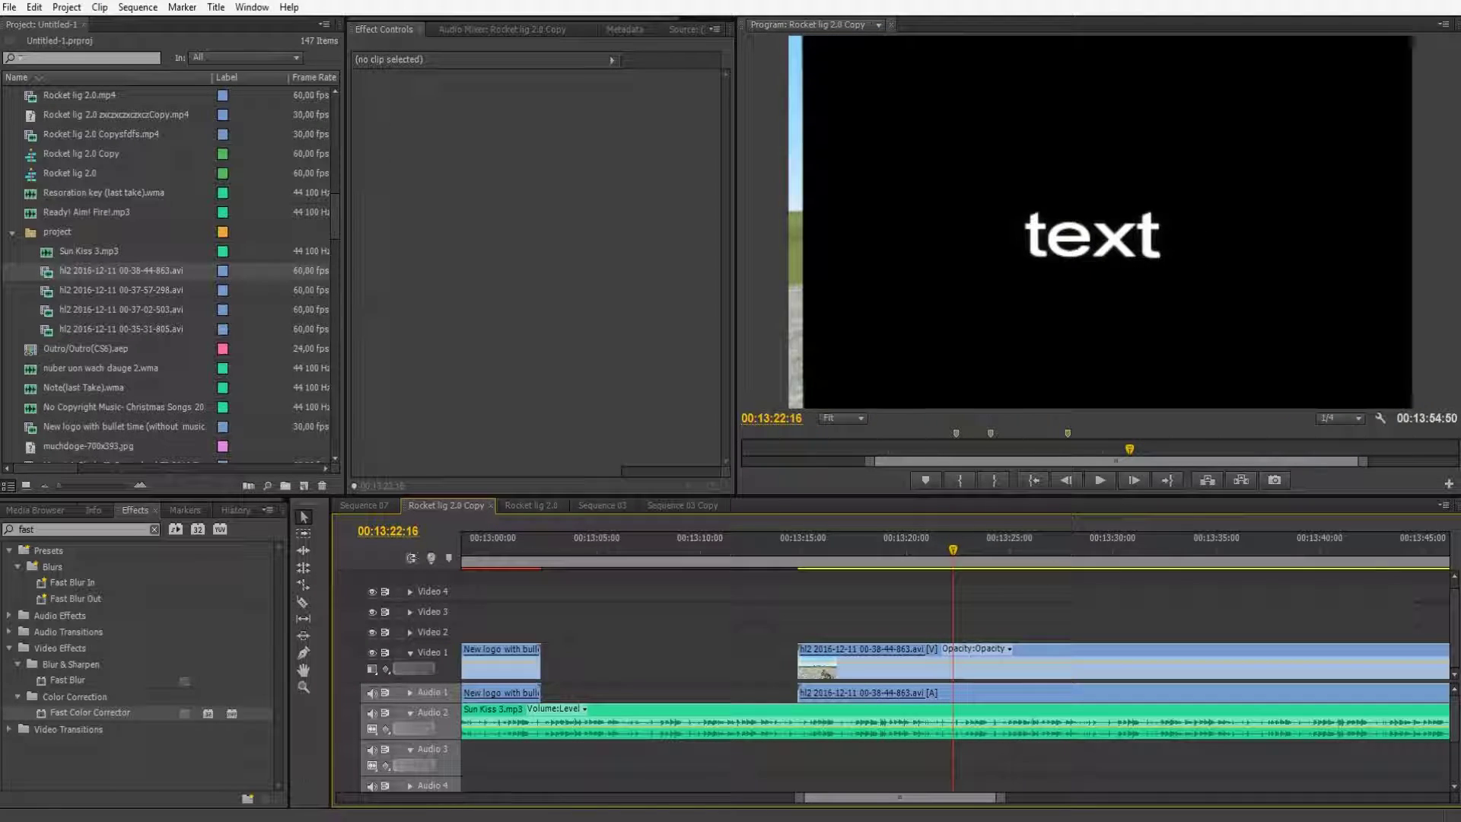
drag(799, 662, 955, 664)
- Trim the start of the 00-38-44-863 clip to 00:13:32:38 and play from there
key(space)
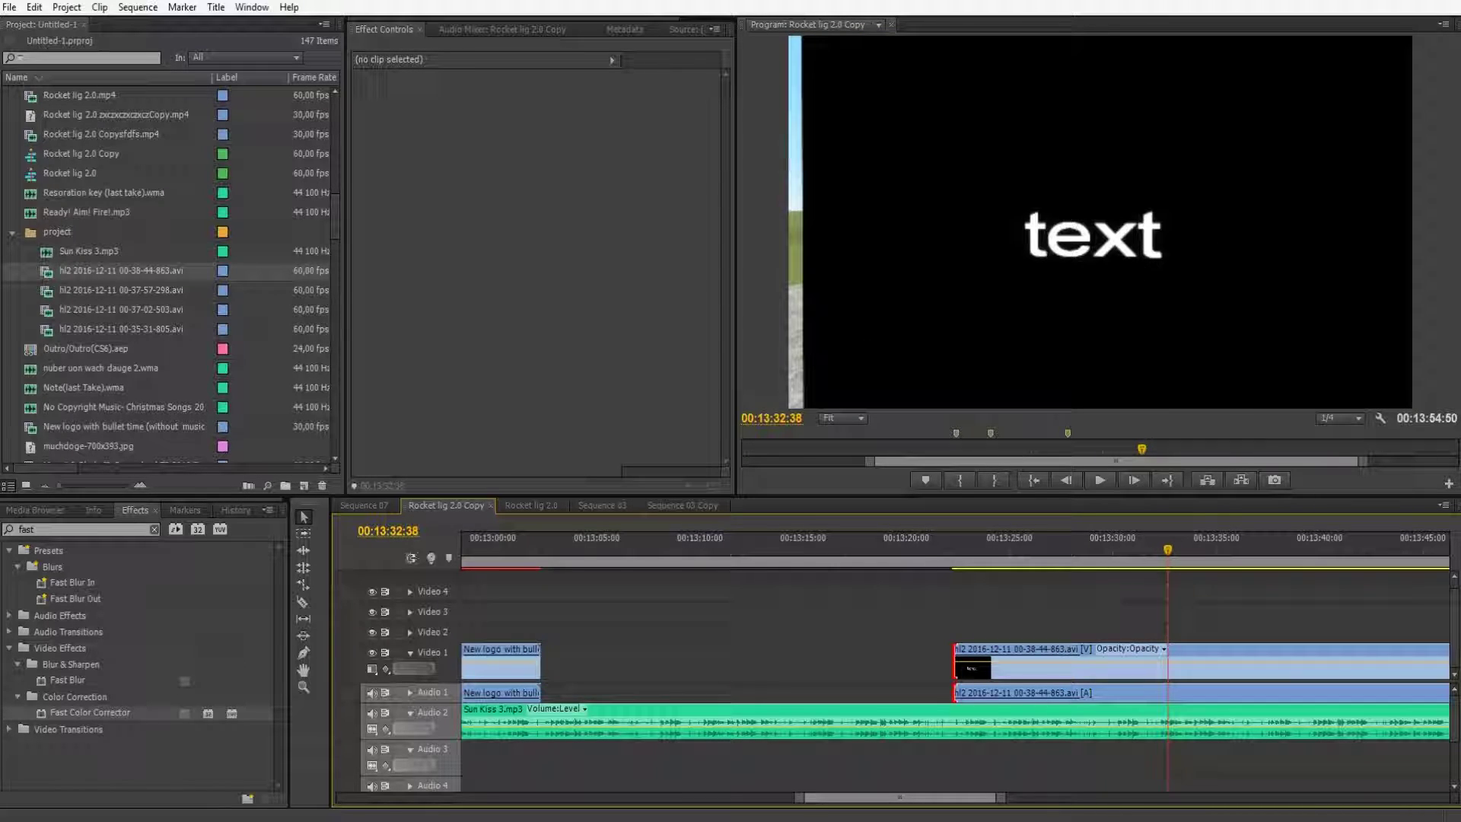
drag(955, 664, 1170, 664)
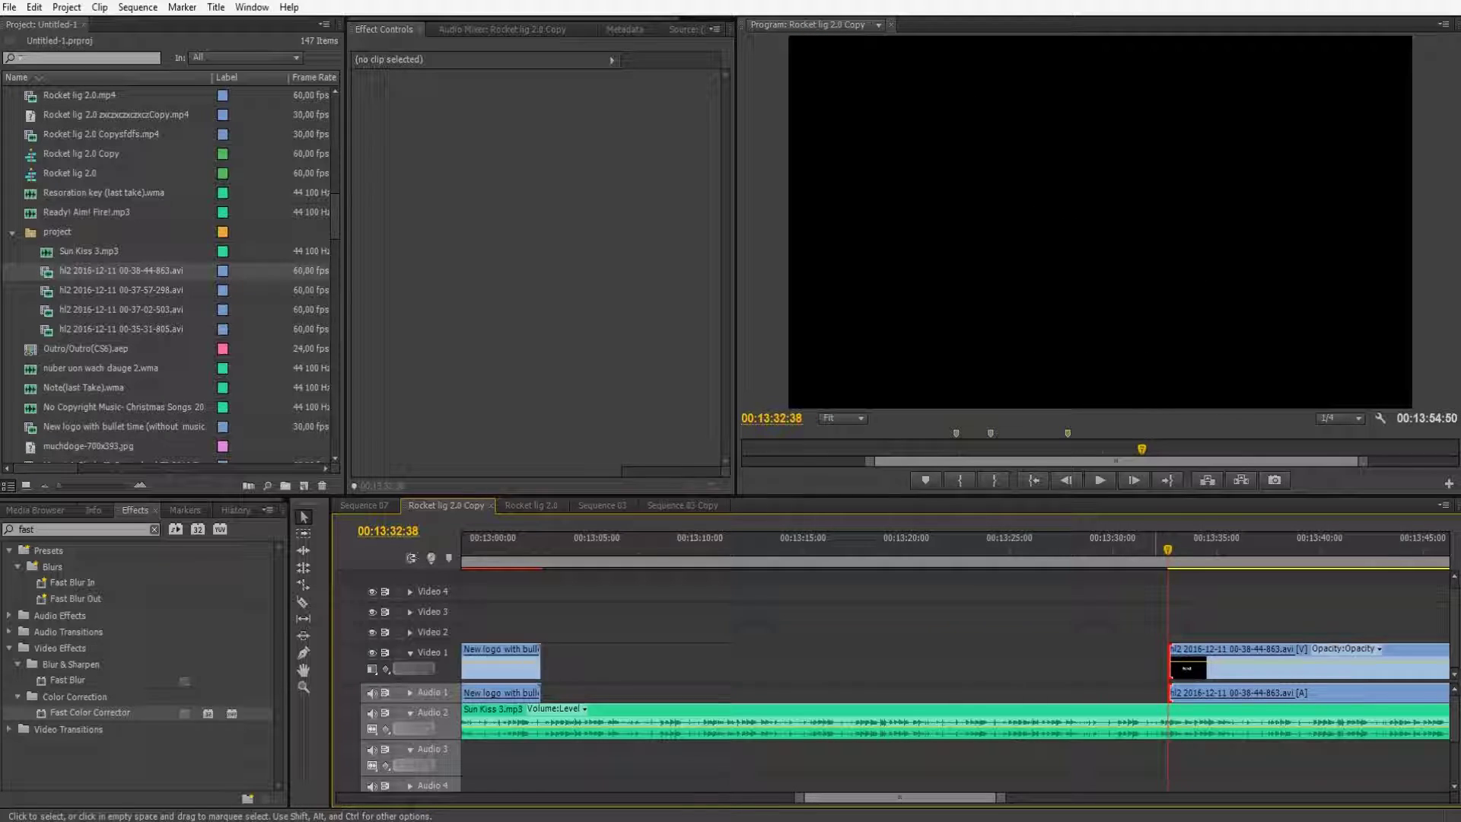
key(space)
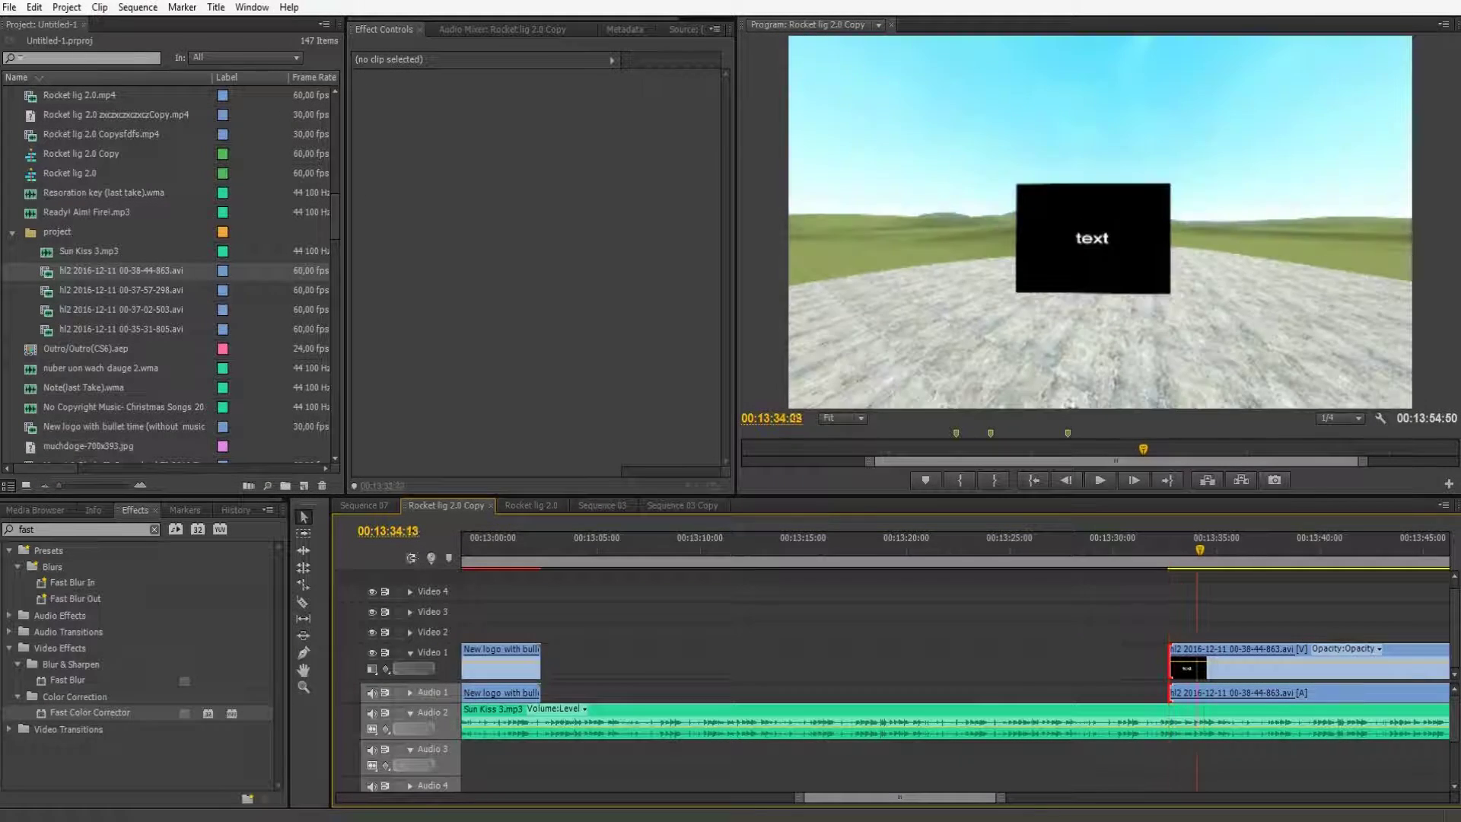
- Locate the black frame near the end of the 00-38-44-863 clip and trim its end to 00:13:54:44
key(minus)
key(minus)
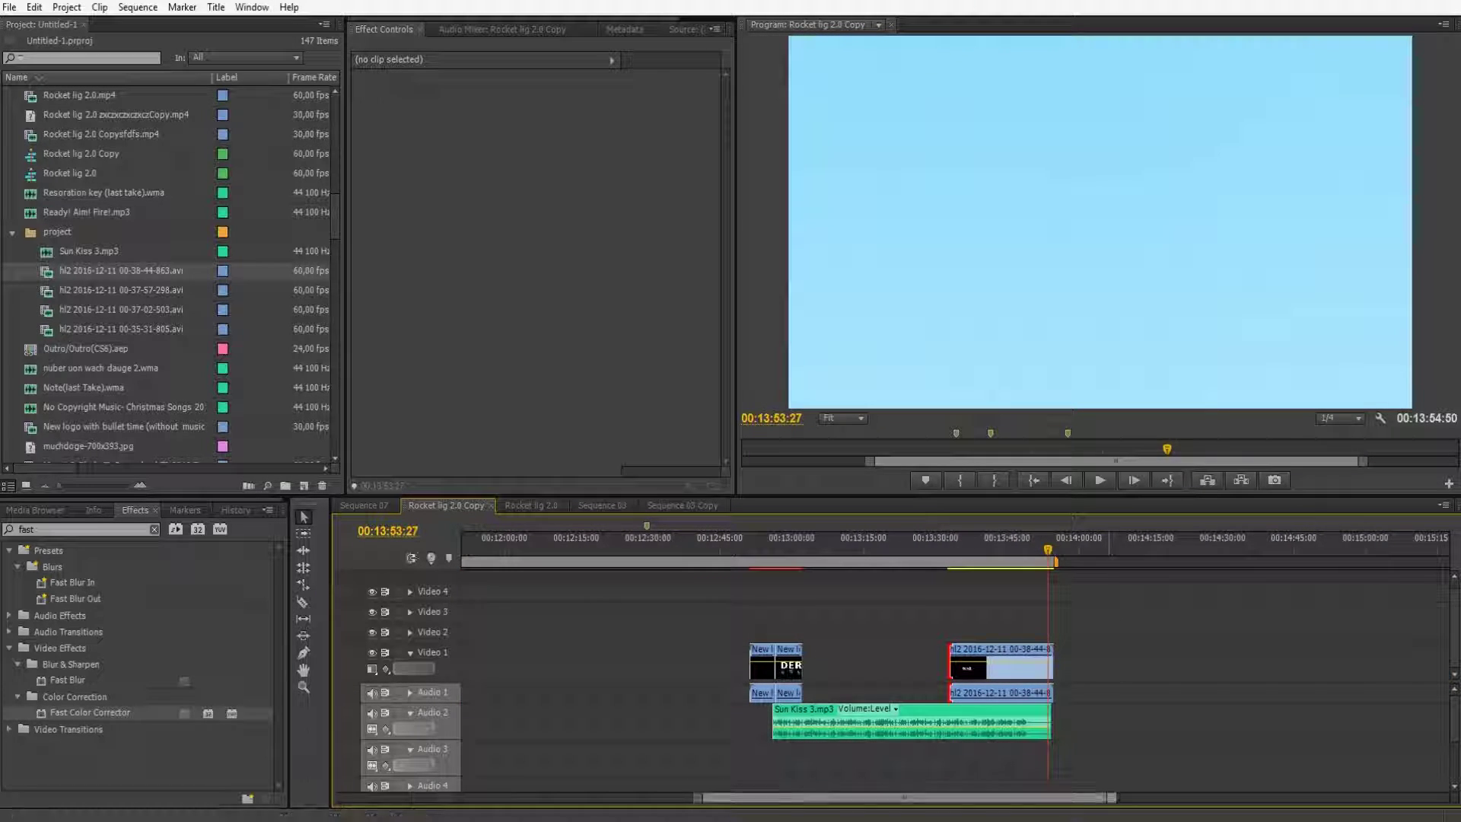
key(equal)
key(equal)
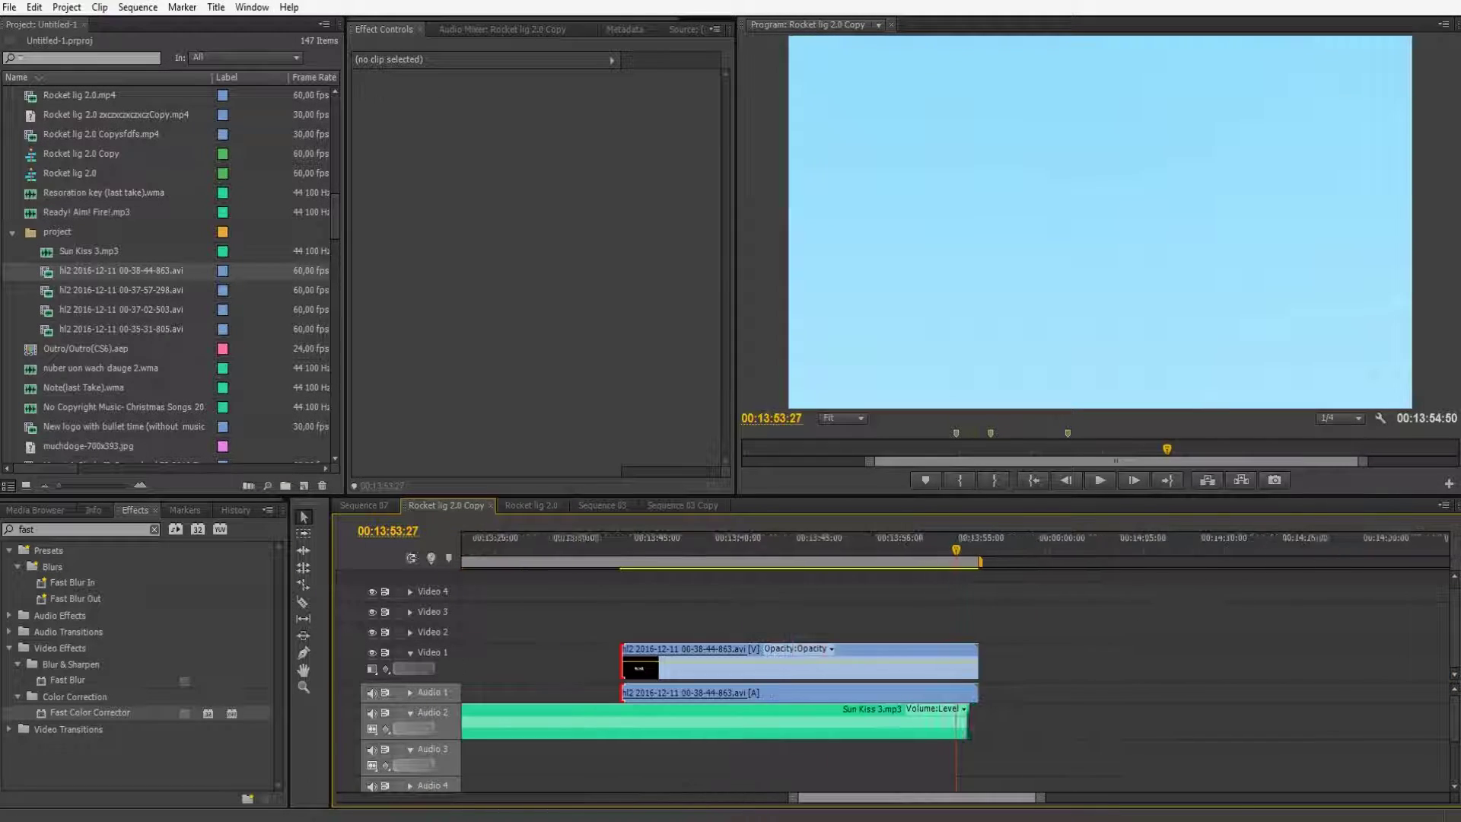
key(equal)
key(equal)
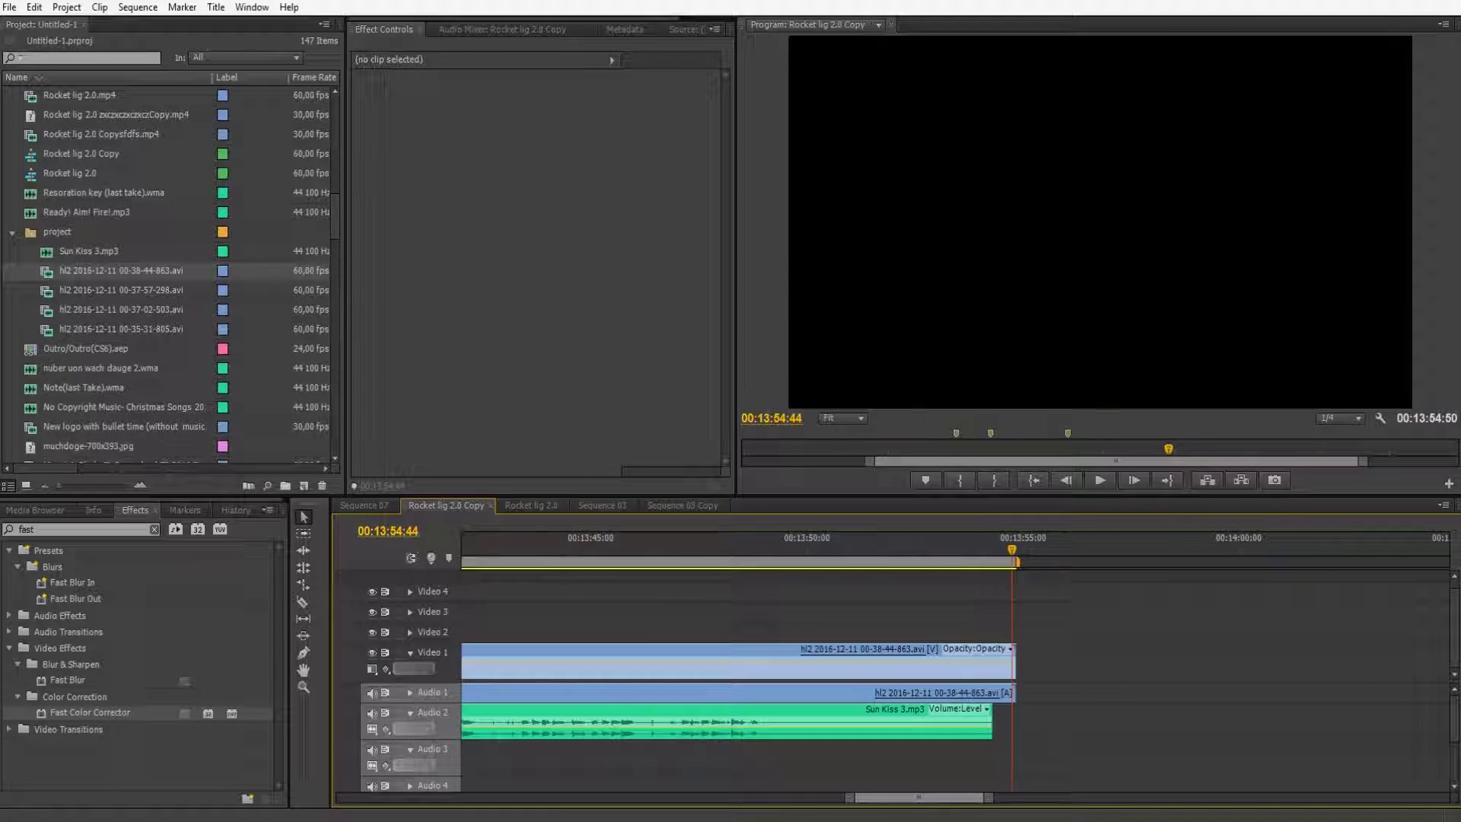
key(equal)
key(equal)
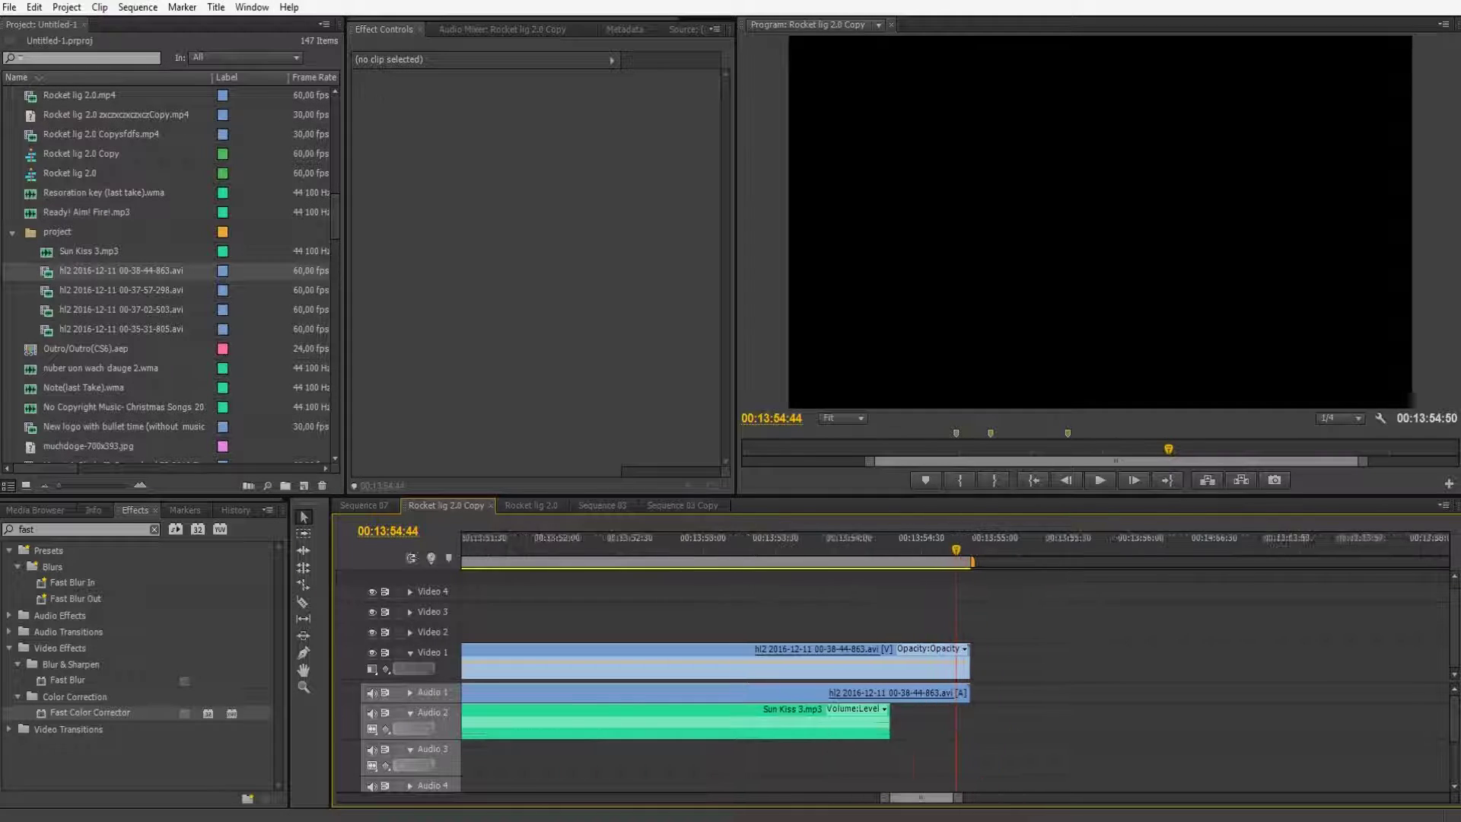
drag(972, 694, 954, 694)
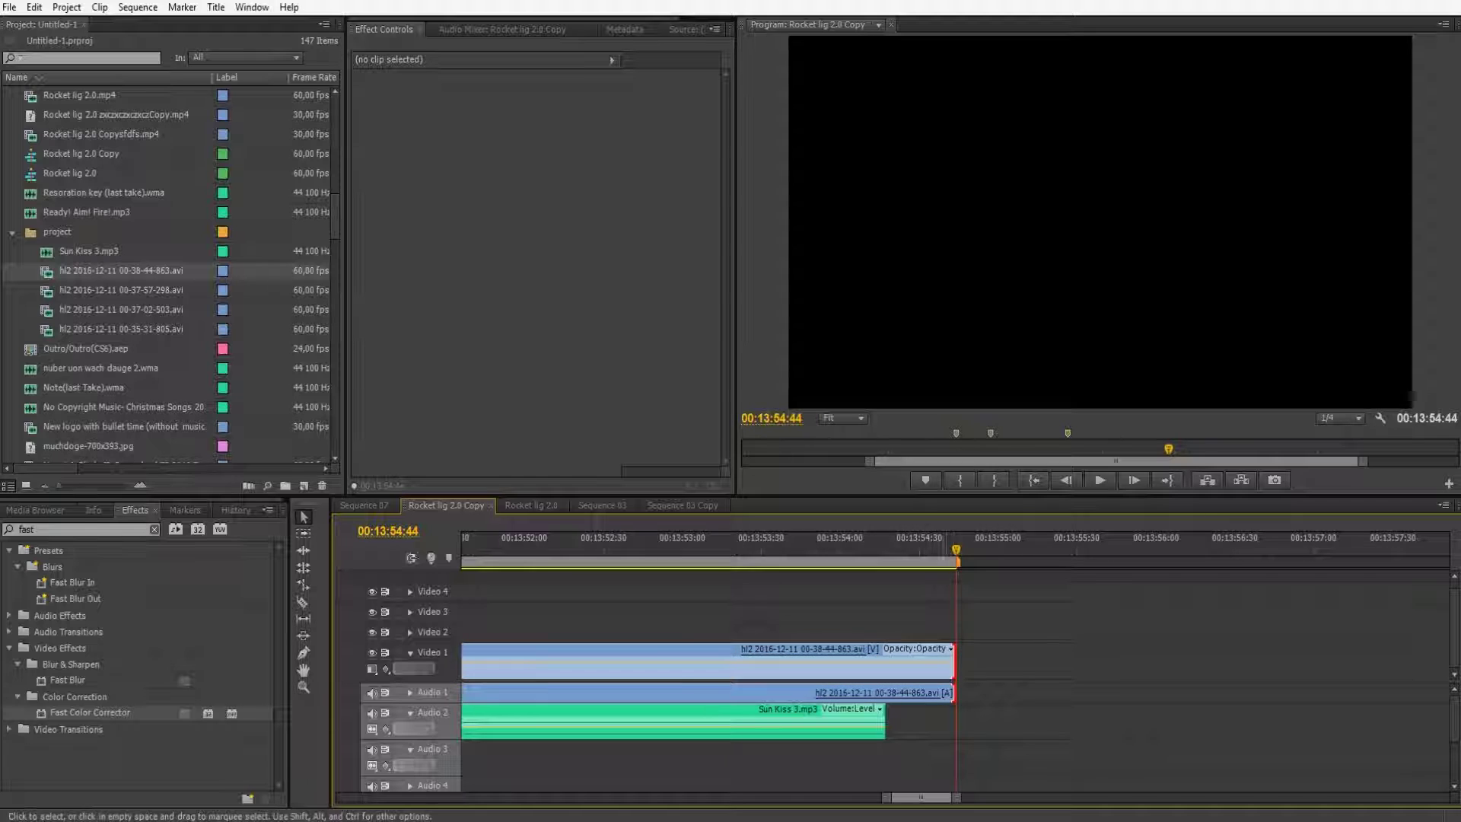
key(minus)
key(minus)
key(minus)
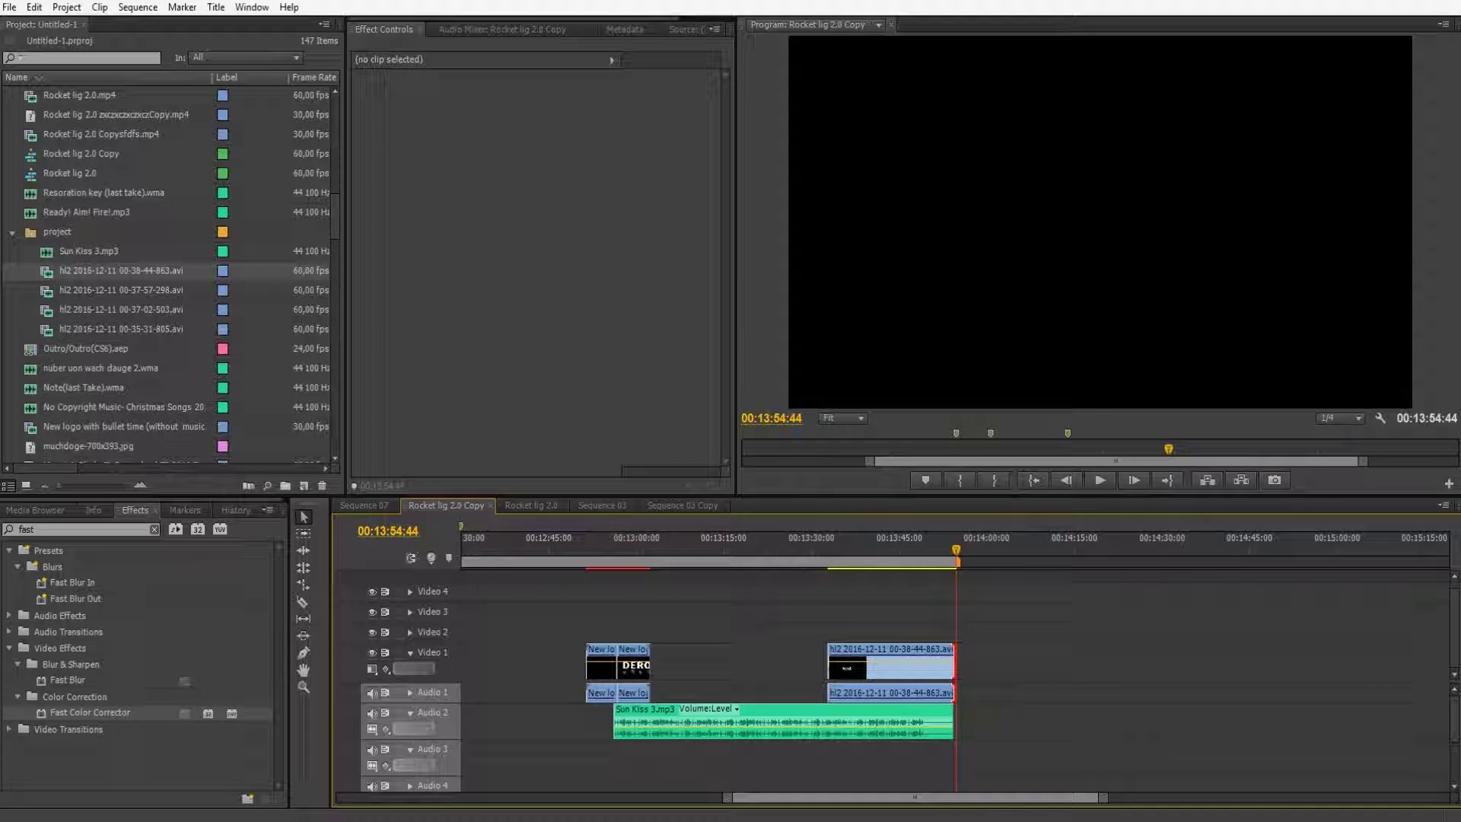
drag(121, 290, 1012, 662)
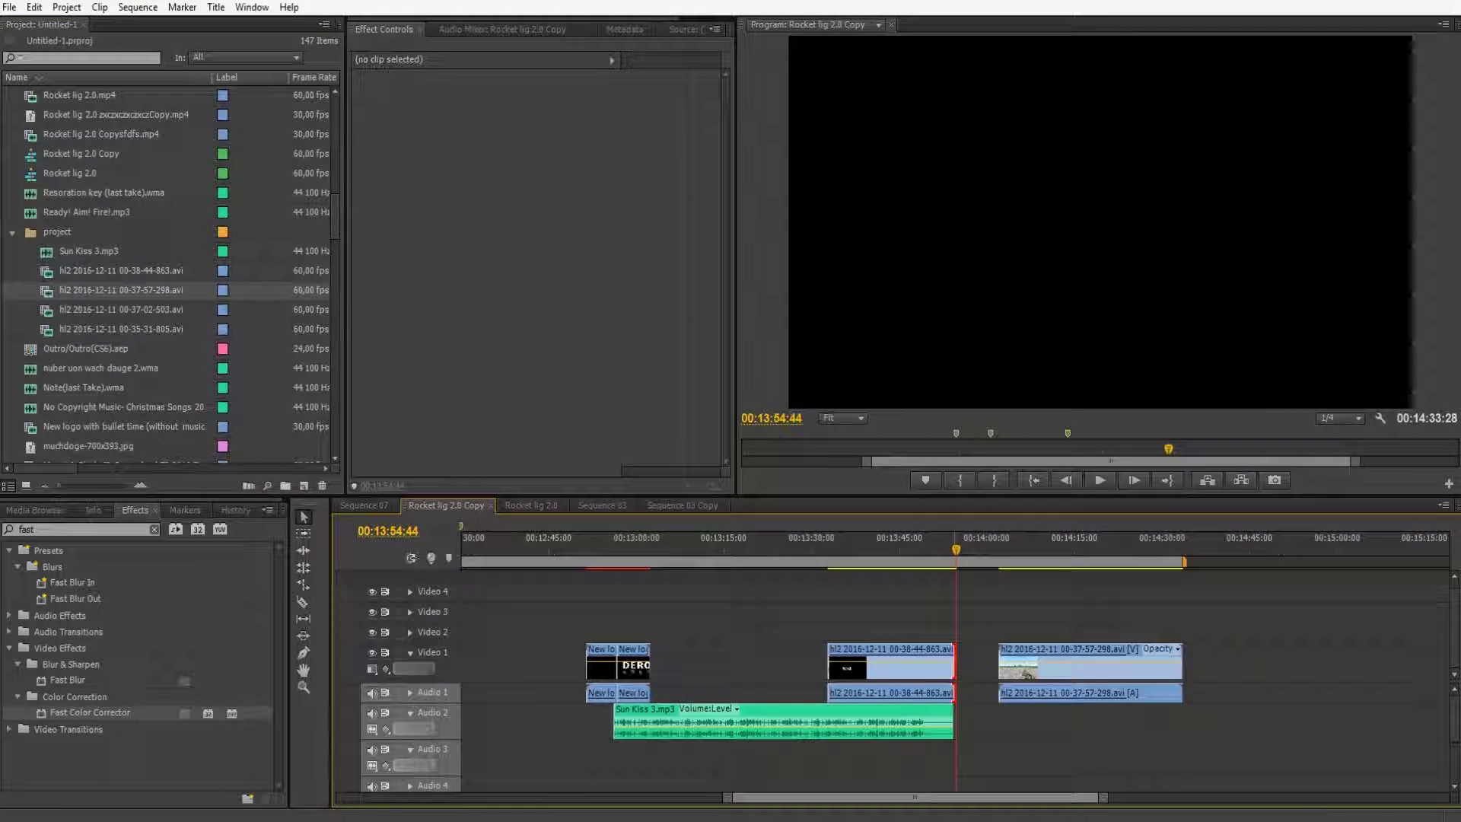
- Find the "text" panel frame in the 00-37-57-298 clip and trim the clip's start to 00:14:09:48
drag(984, 542, 1001, 542)
key(equal)
key(equal)
key(equal)
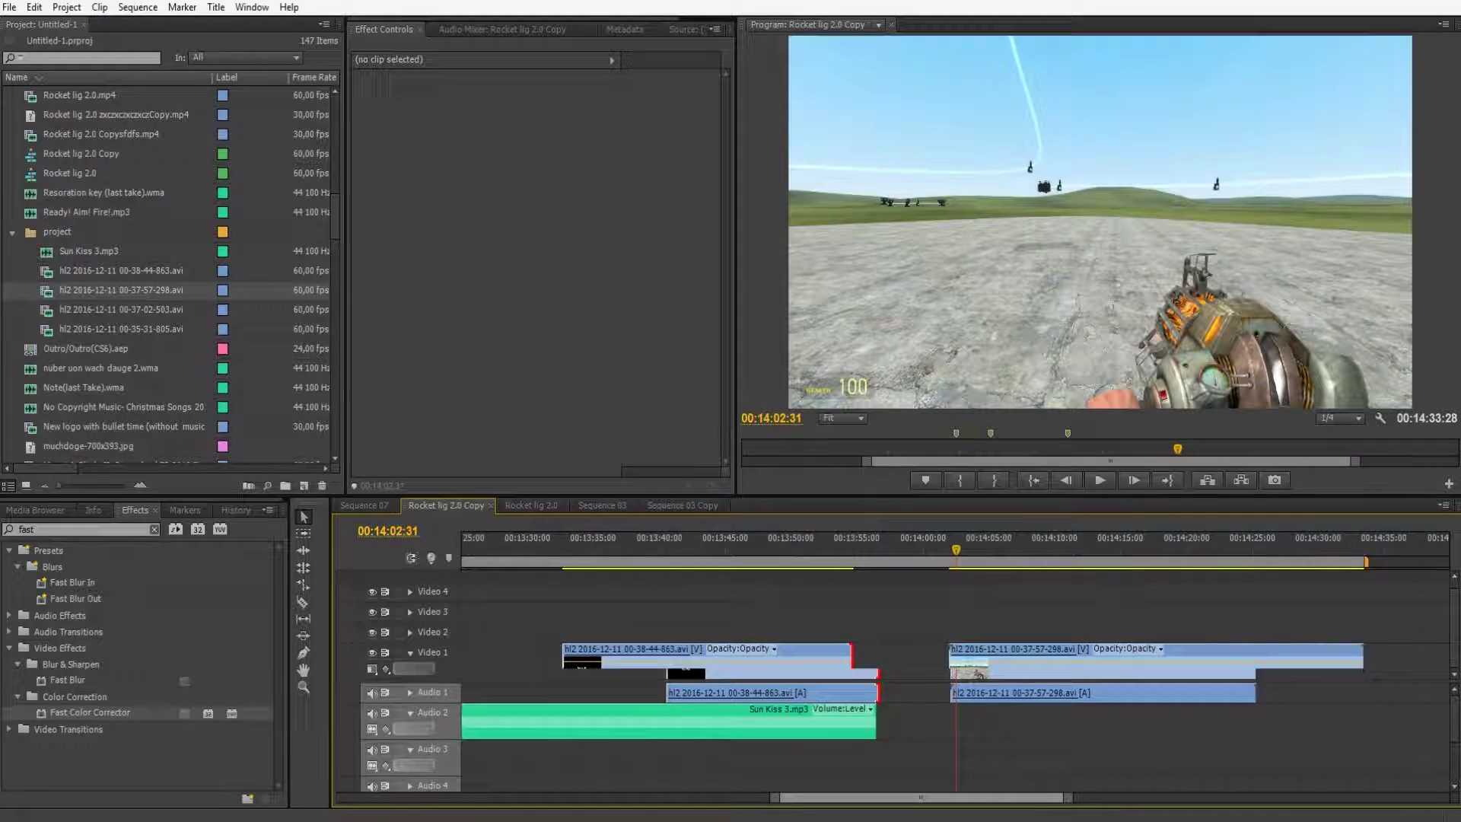
key(space)
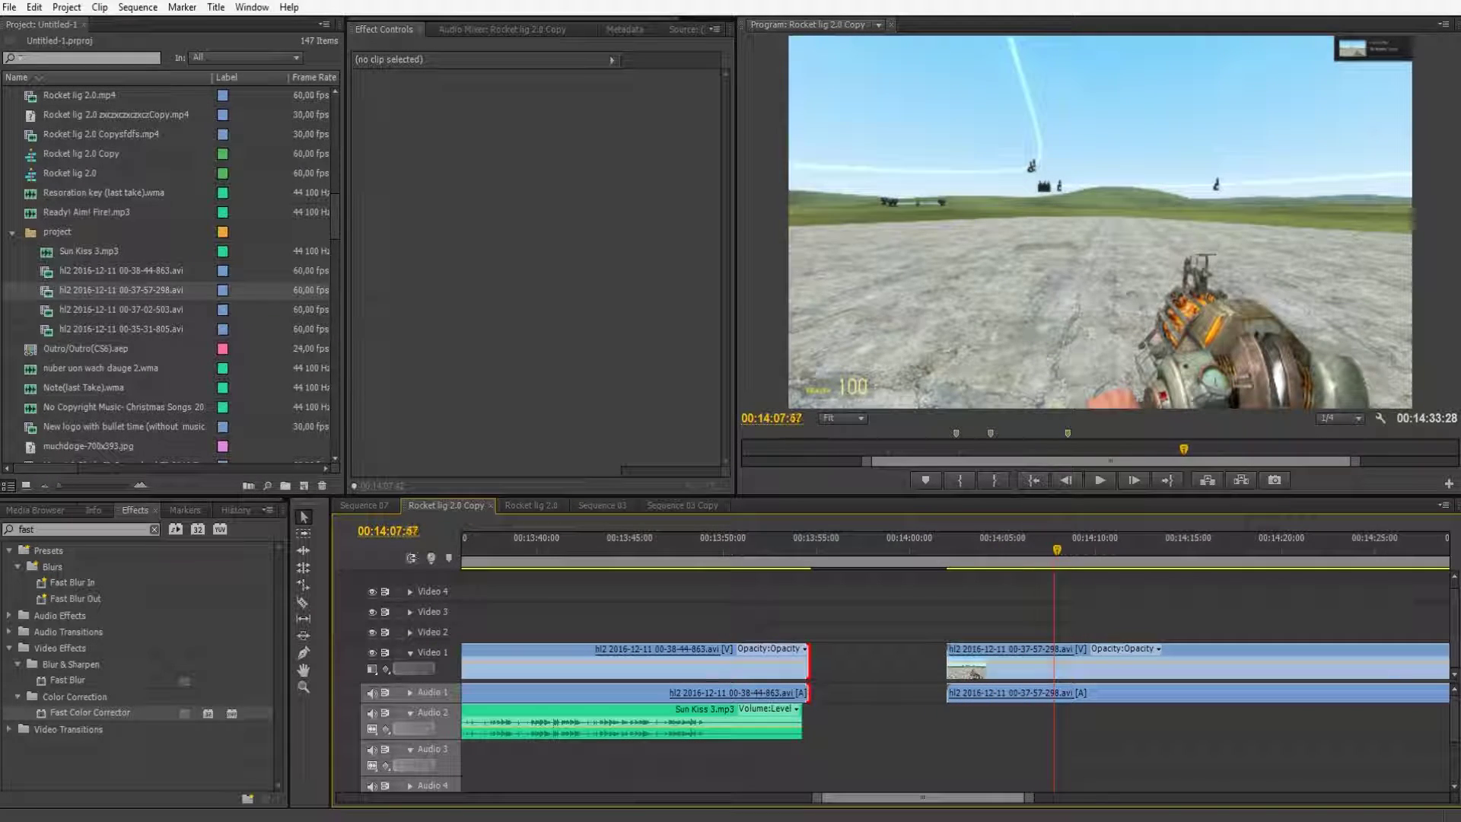
mouse_move(1109, 548)
mouse_down()
mouse_move(1138, 548)
mouse_move(1092, 548)
mouse_up()
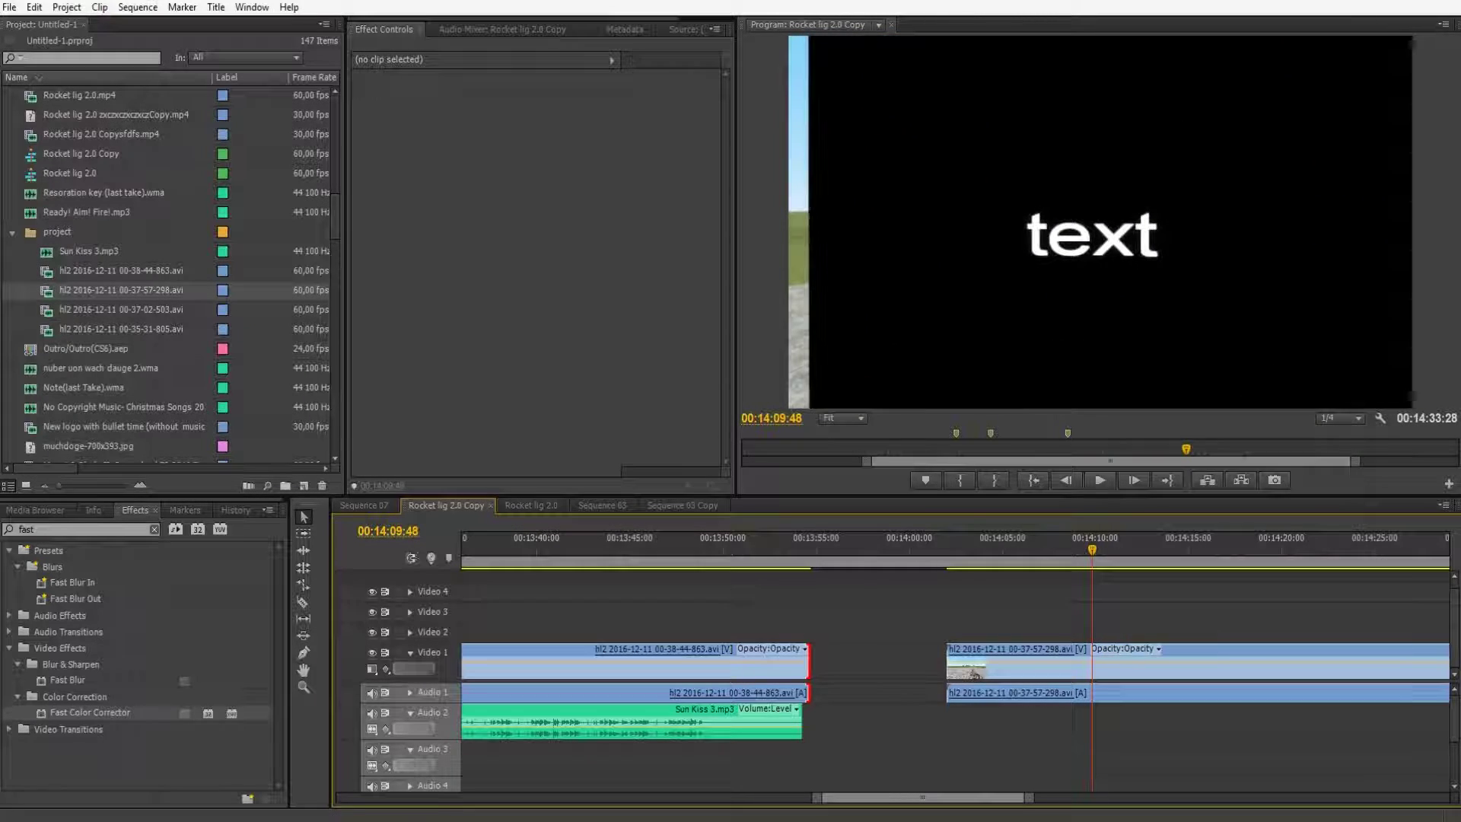
drag(949, 662, 1094, 662)
- Locate the black frame near the end of the 00-37-57-298 clip and trim the clip's end to about 00:14:31:45
drag(918, 798, 934, 798)
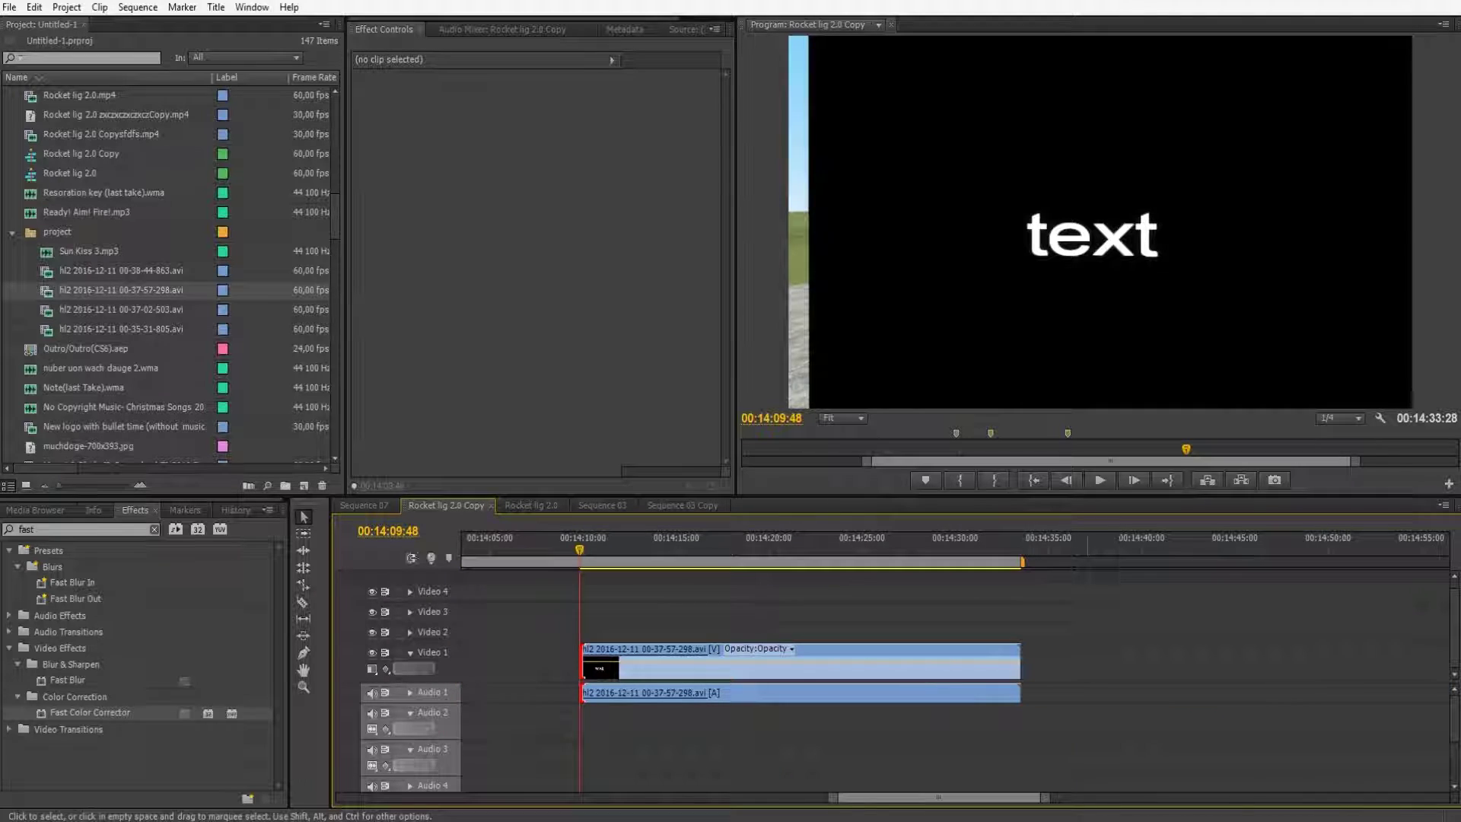
click(1009, 548)
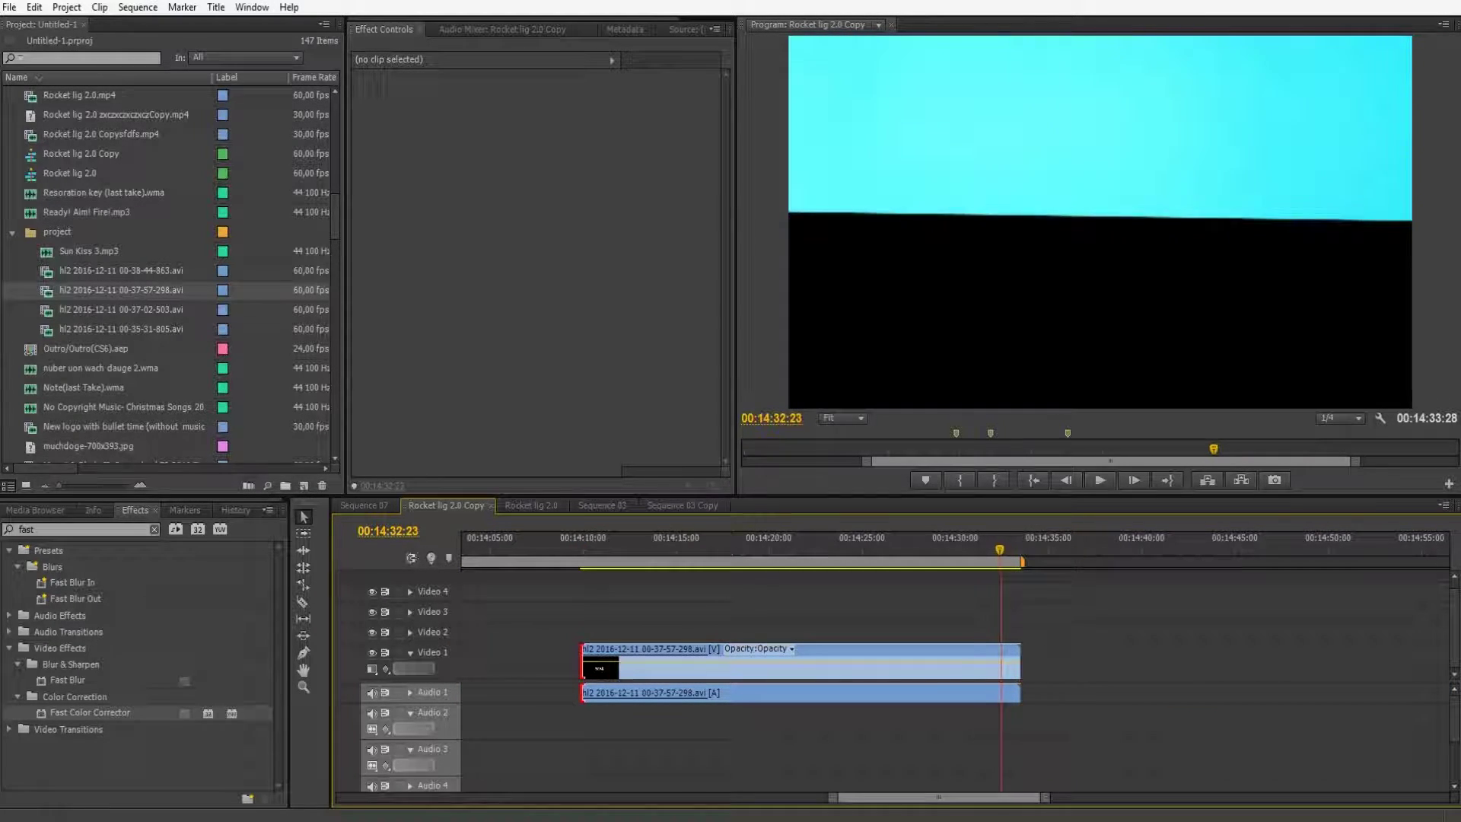
key(j)
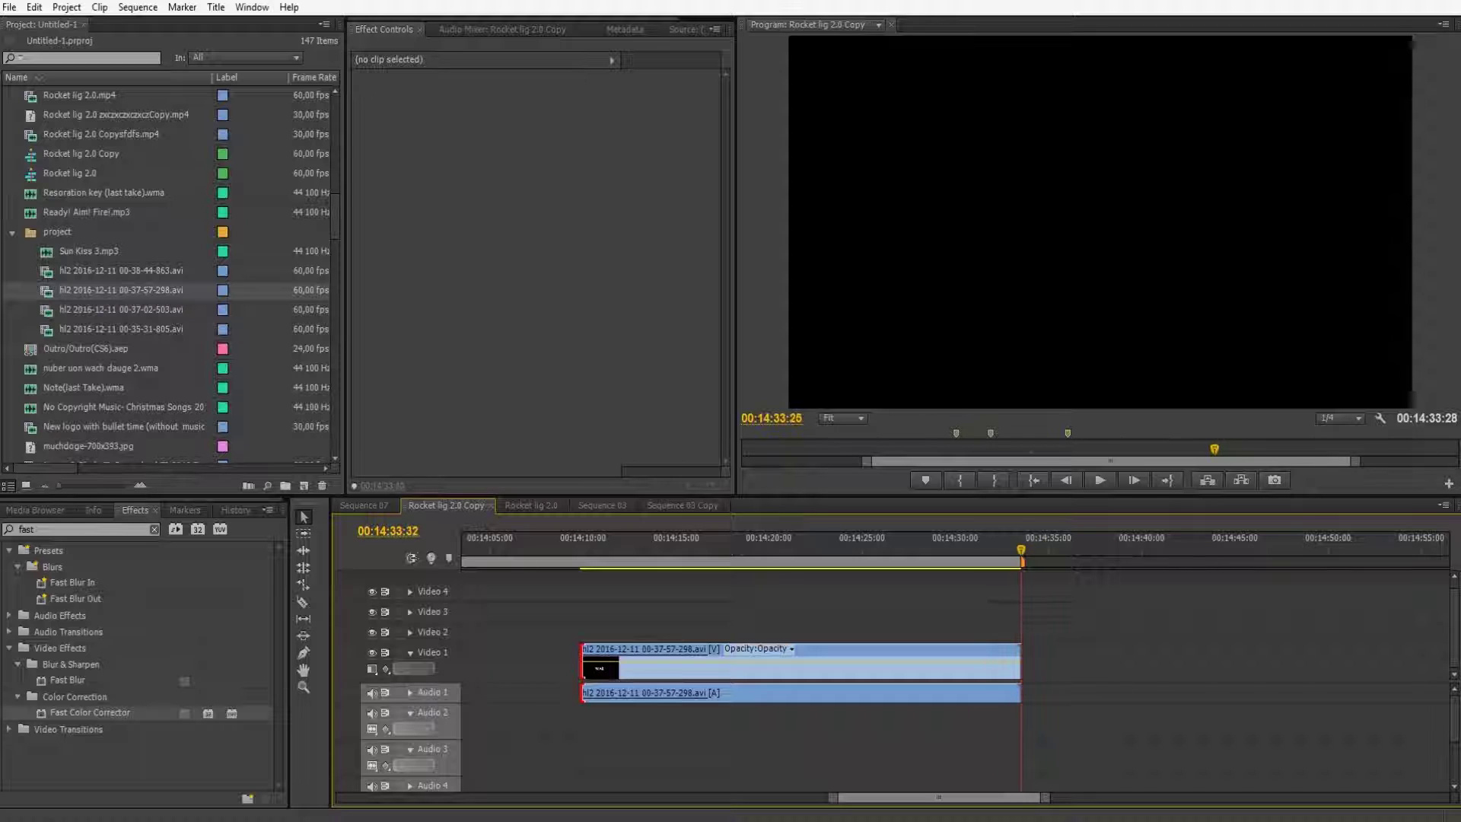
key(l)
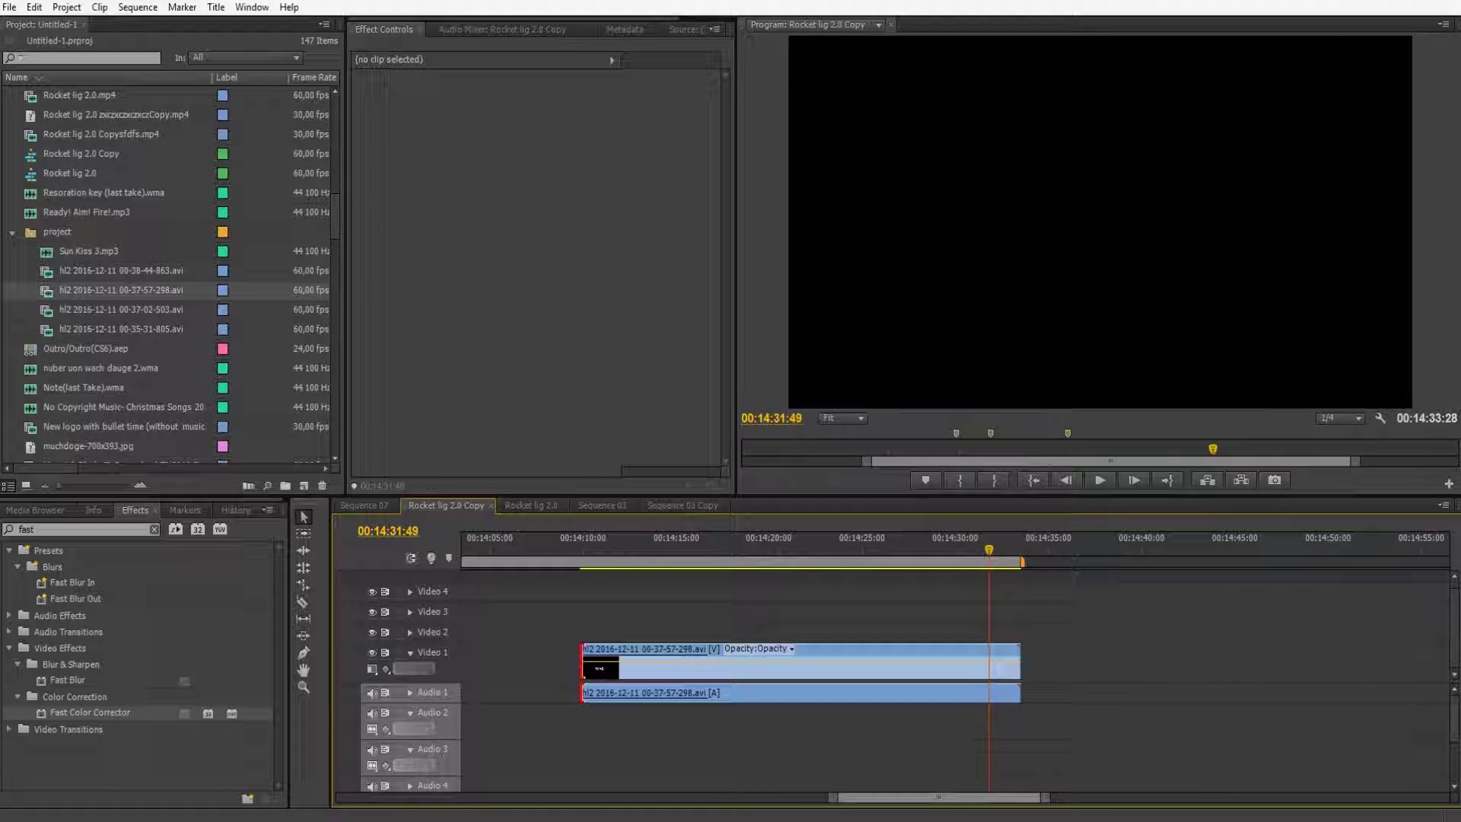
drag(1021, 662, 987, 662)
key(Up)
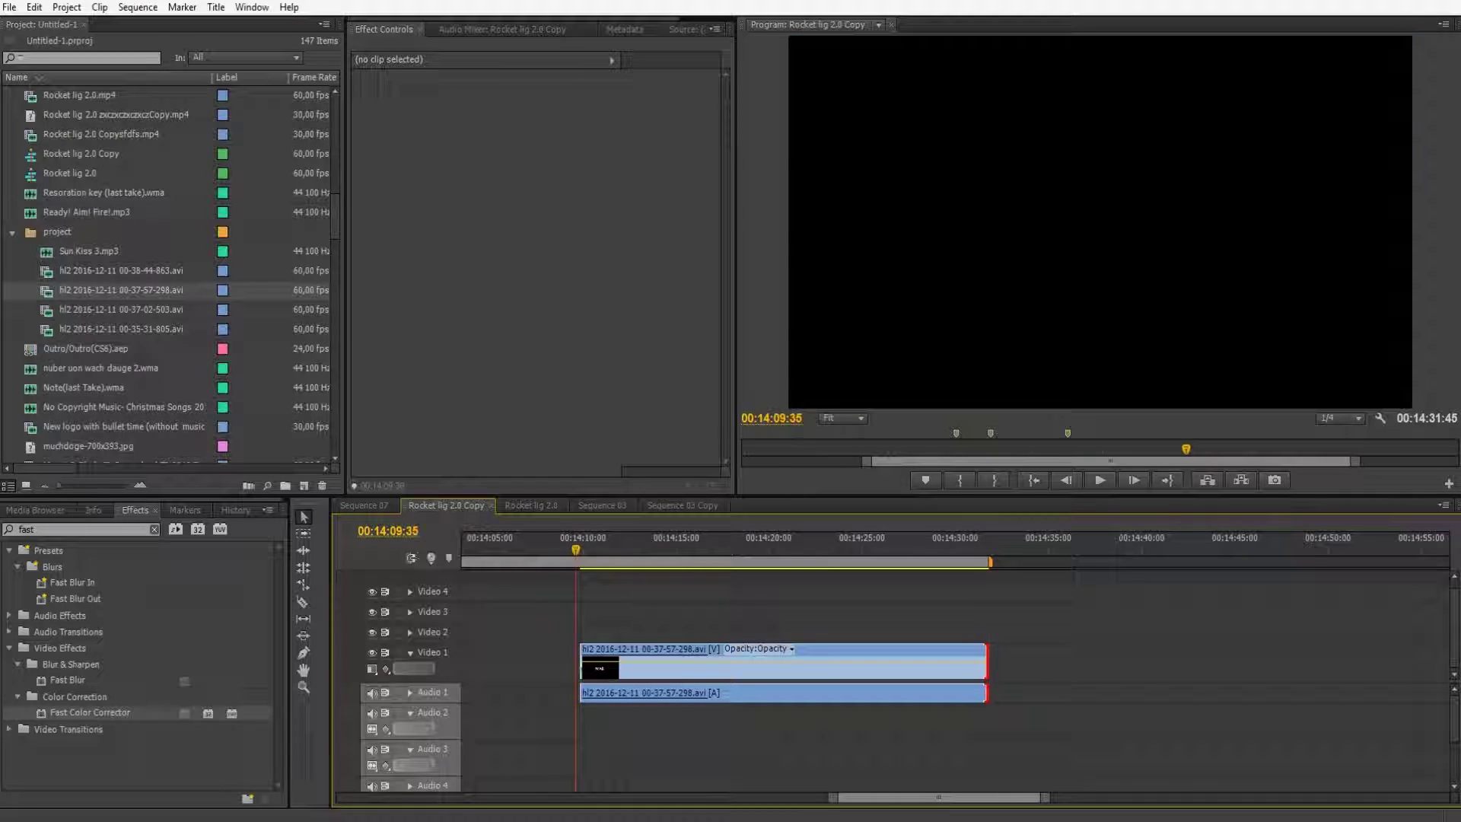
- Step frame by frame through the start of the 00-37-57-298 clip to examine the "text" panel around 00:14:09:48
key(shift+Left)
key(shift+Left)
key(Right)
key(Right)
key(Right)
key(Right)
key(Right)
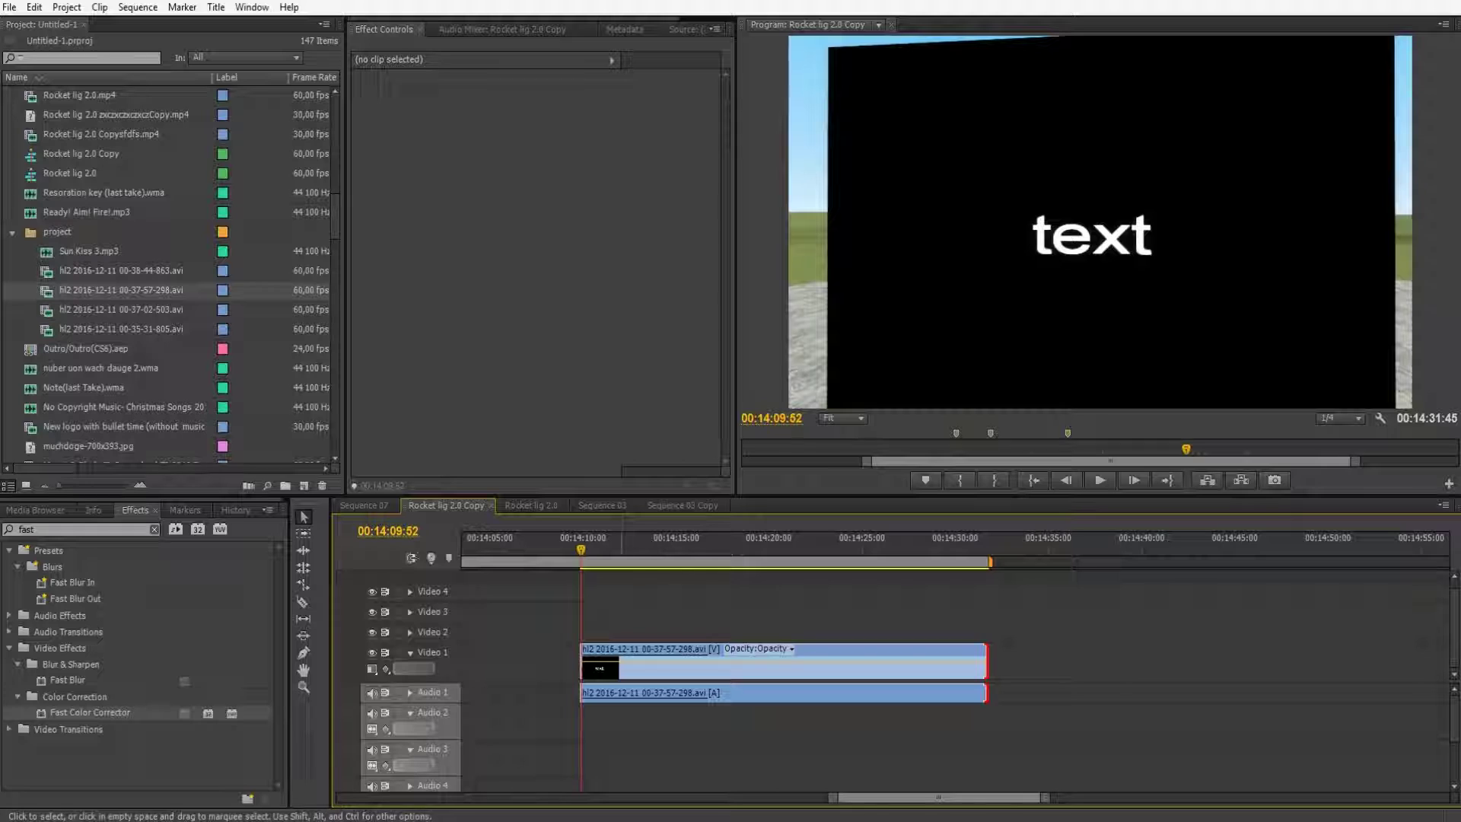
key(Left)
key(Left)
key(Left)
key(Left)
key(Left)
key(Right)
- Ripple delete the gap between the 00-38-44-863 and 00-37-57-298 clips on Video 1
scroll(852, 659, up, 1)
key(minus)
right_click(853, 659)
click(903, 667)
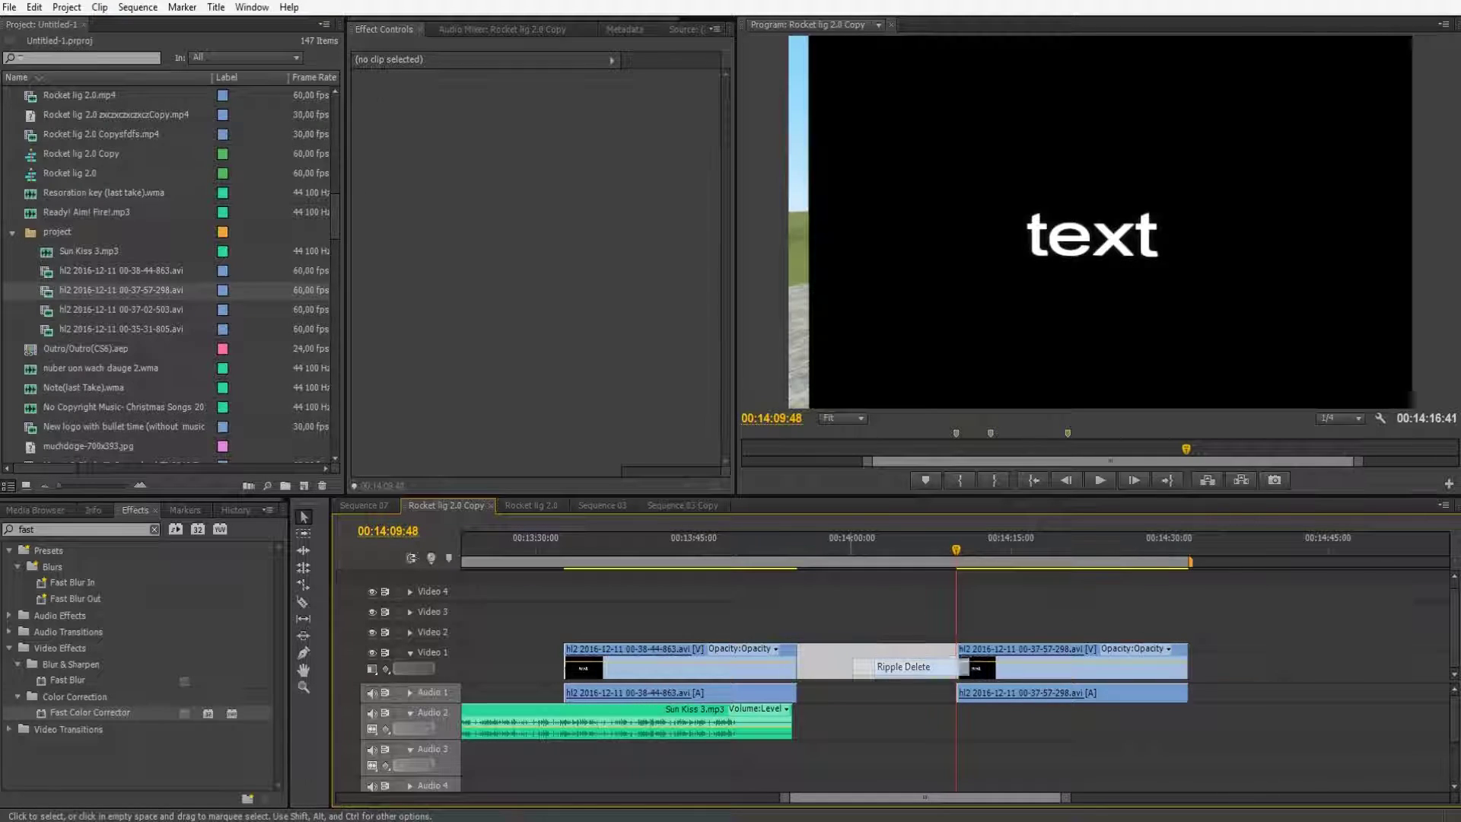
click(903, 667)
key(space)
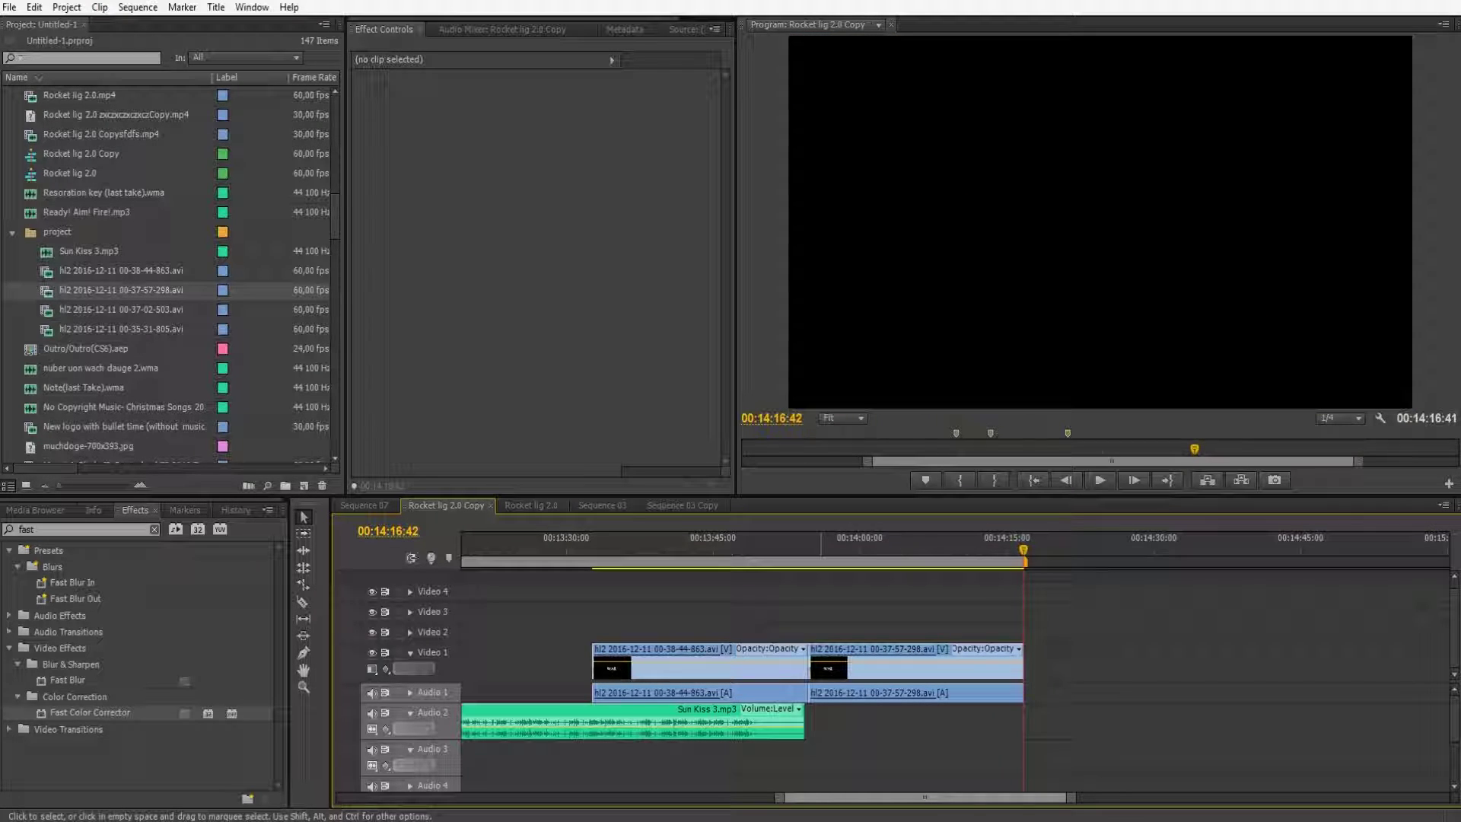
- Move both hl2 clips earlier together so that the 00-38-44-863 clip starts at 00:13:25:02
key(minus)
drag(721, 601, 930, 674)
drag(805, 665, 767, 665)
drag(1127, 797, 920, 798)
key(Down)
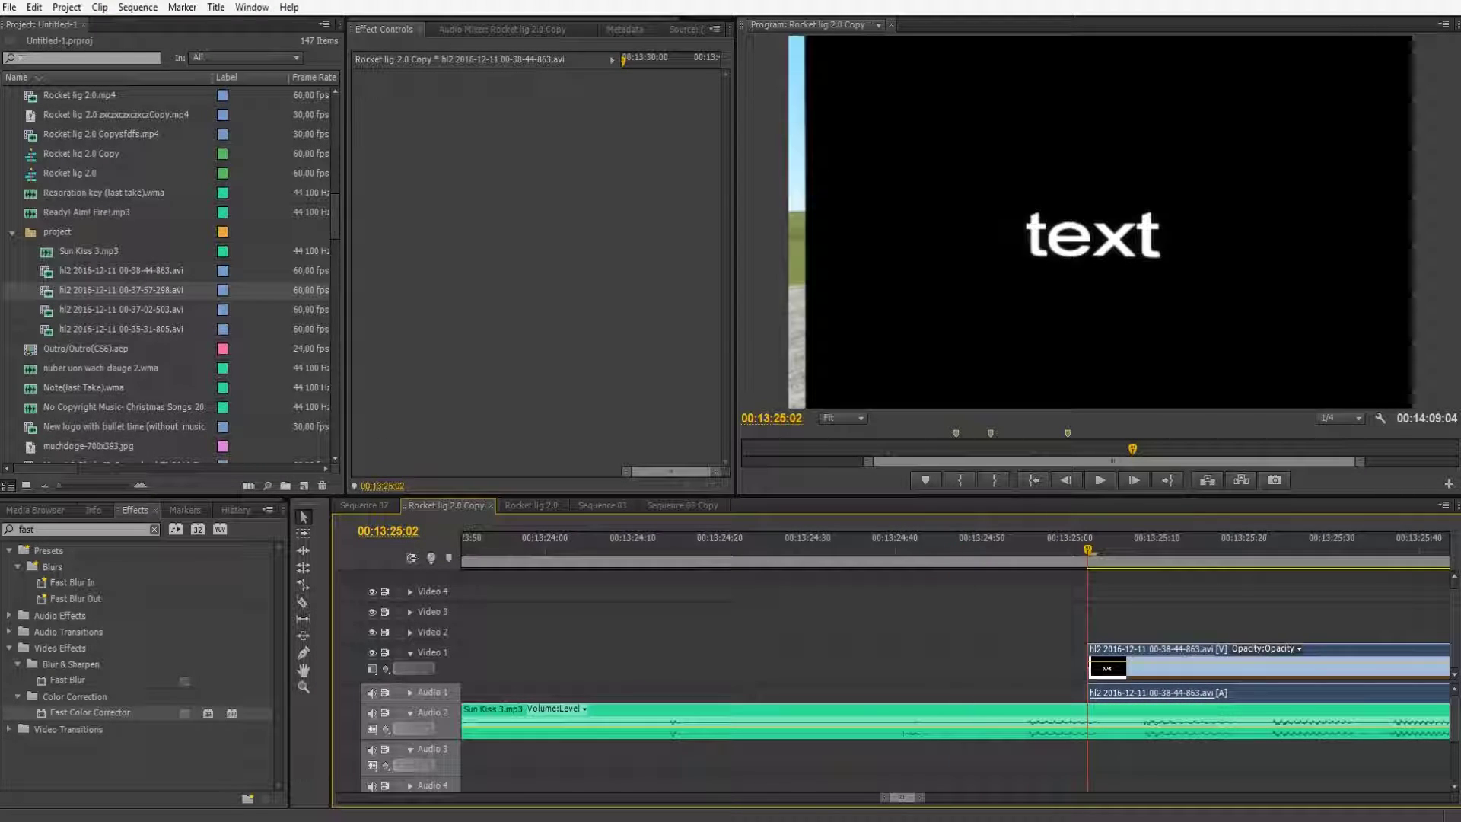
- Split the 00-38-44-863 clip at 00:13:25:03 with the Razor tool, one frame after its start
key(=)
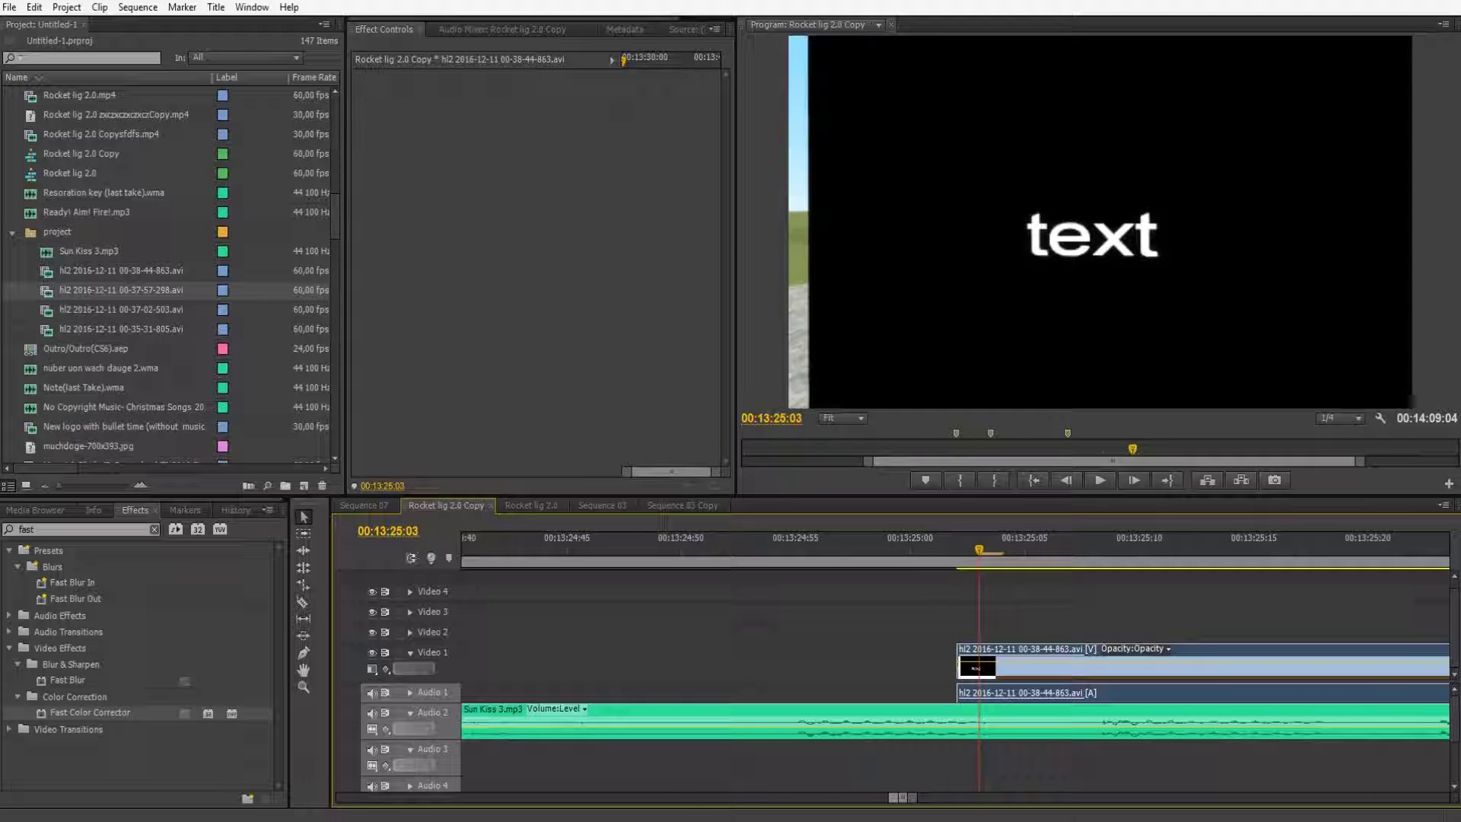
key(Right)
click(303, 602)
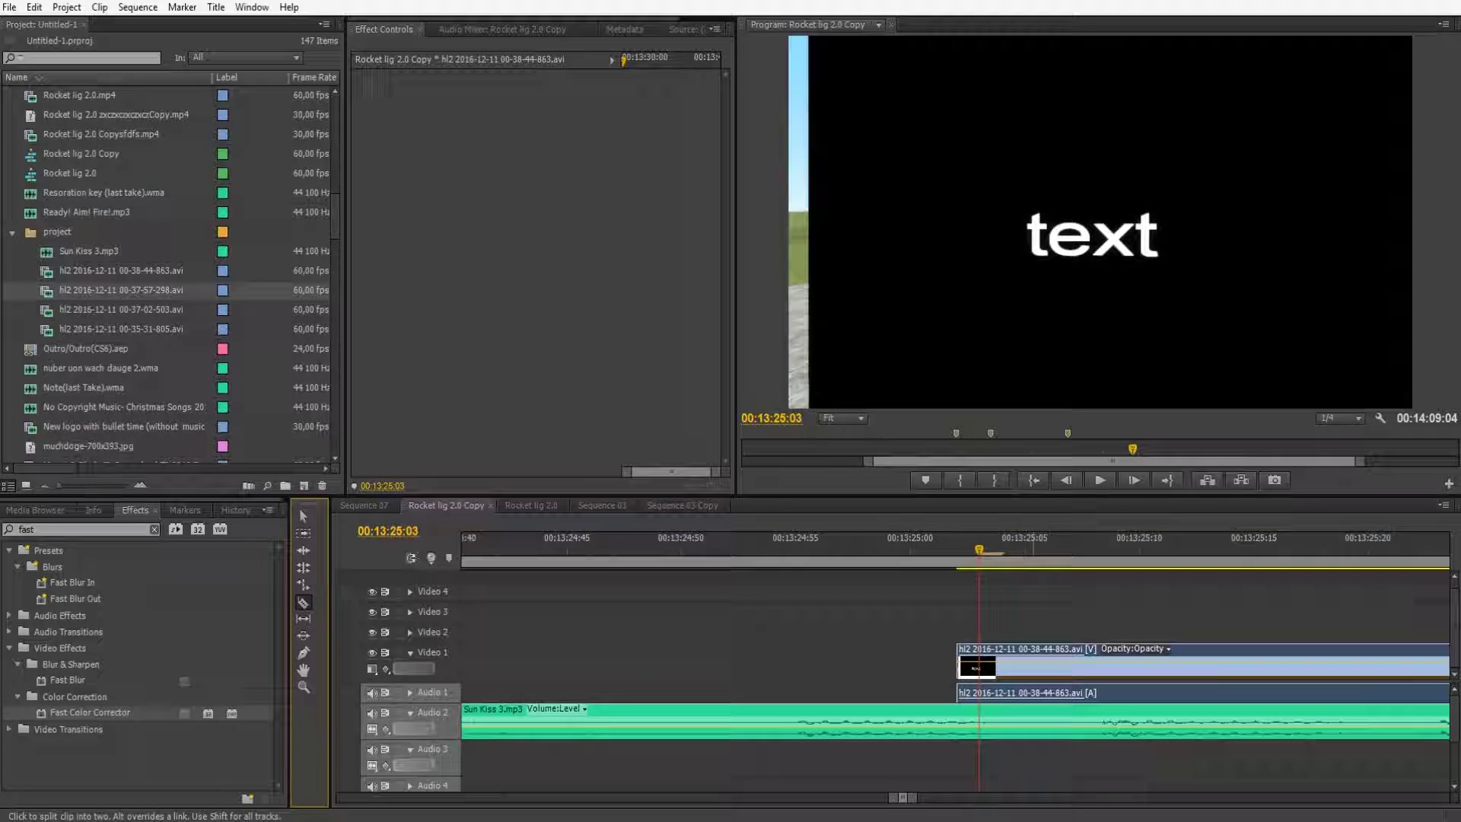
click(980, 663)
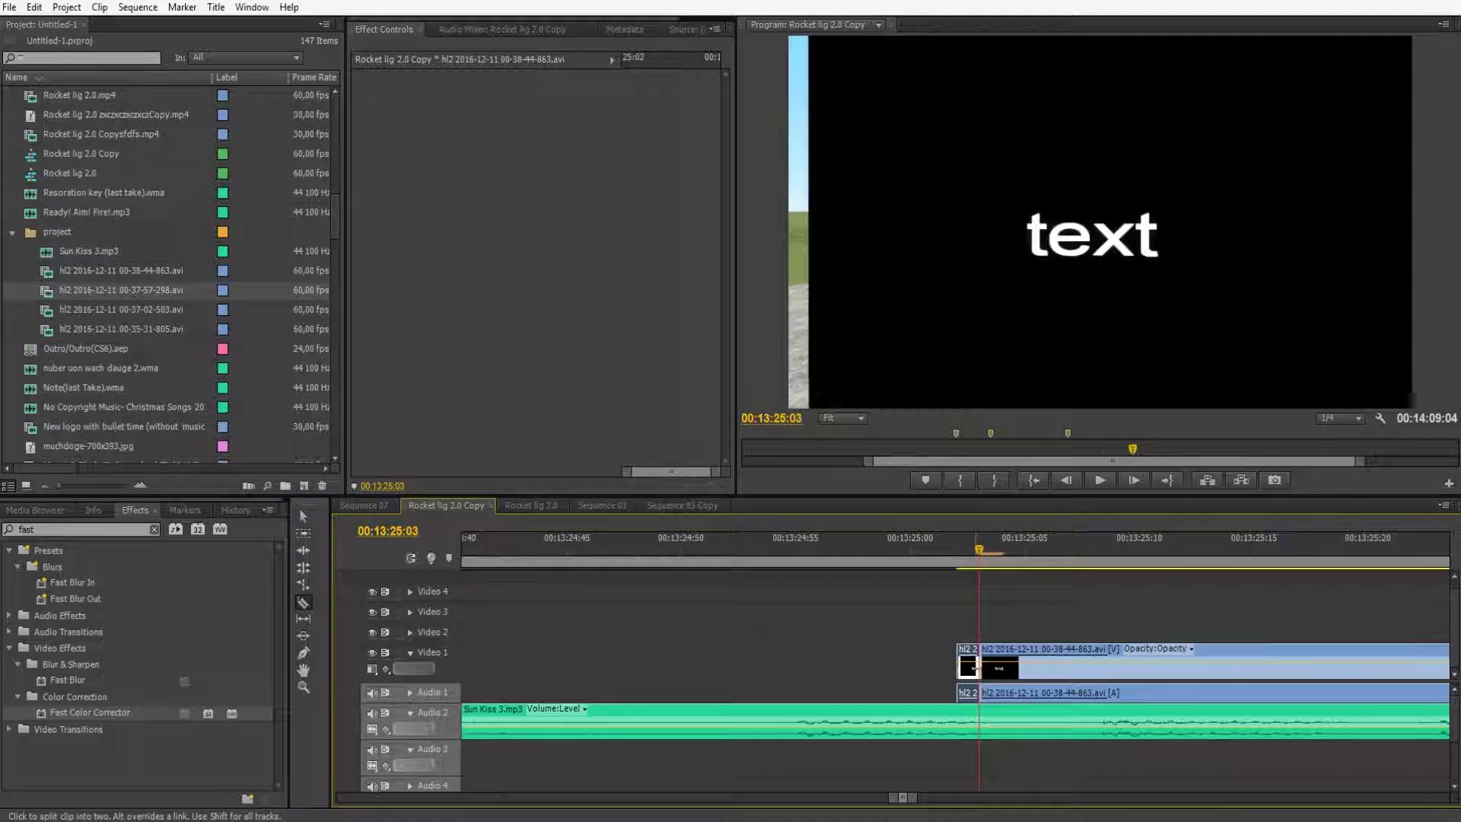
- Apply a Frame Hold to the one-frame piece split off the start of the 00-38-44-863 clip
key(minus)
key(minus)
key(minus)
key(minus)
key(equal)
key(equal)
key(equal)
key(equal)
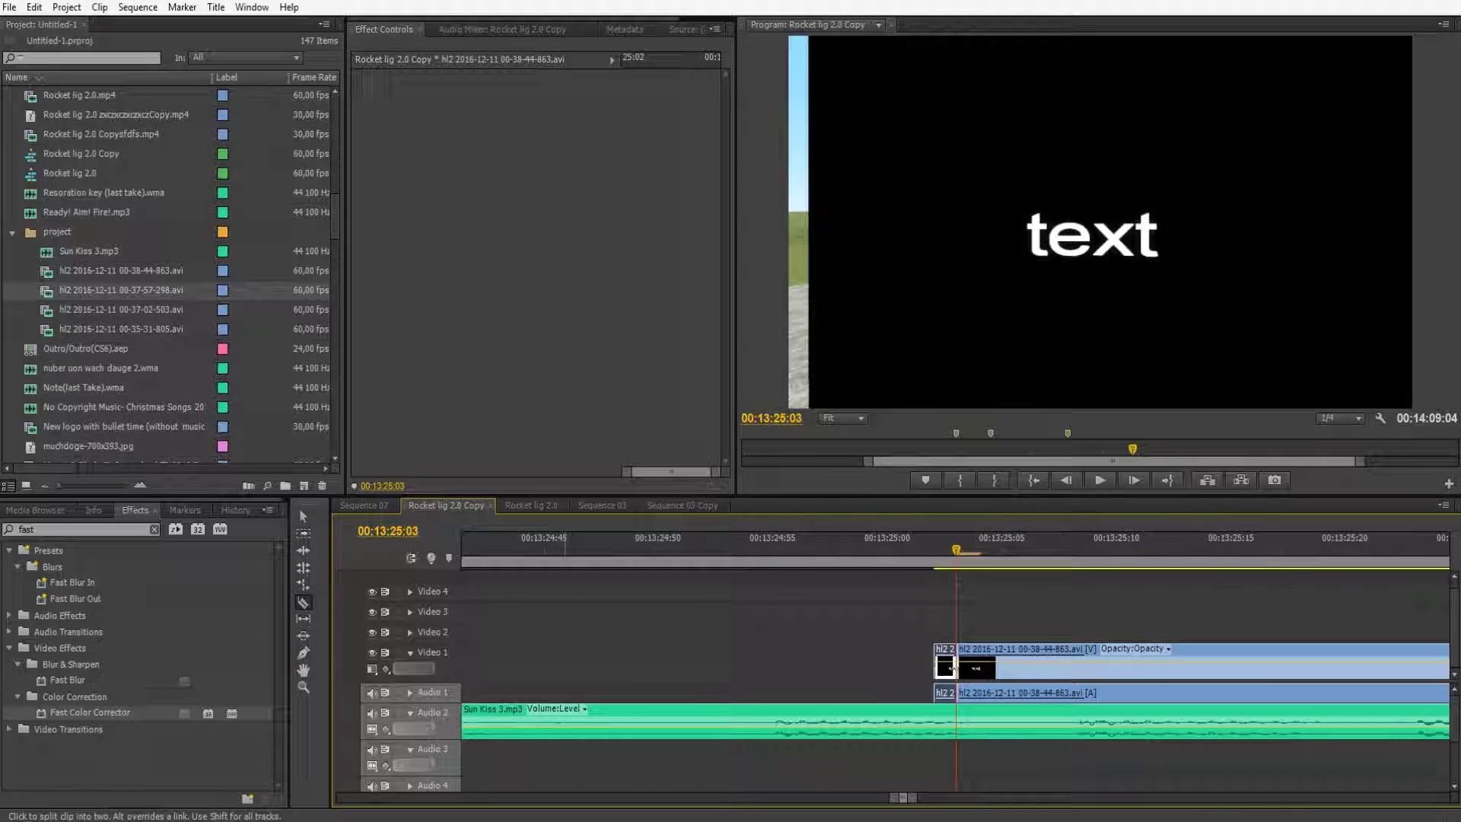
right_click(950, 668)
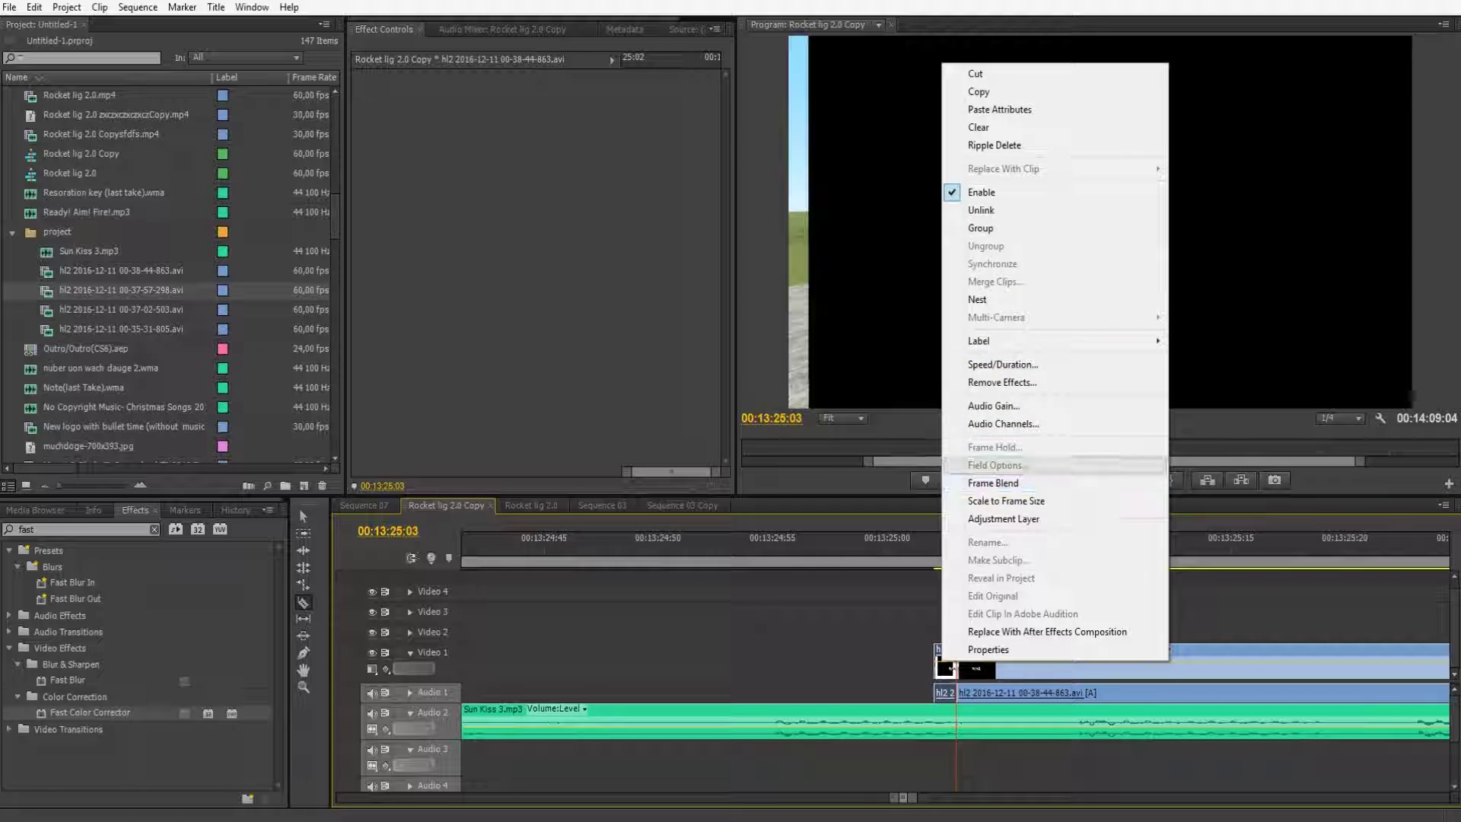
click(304, 517)
click(906, 664)
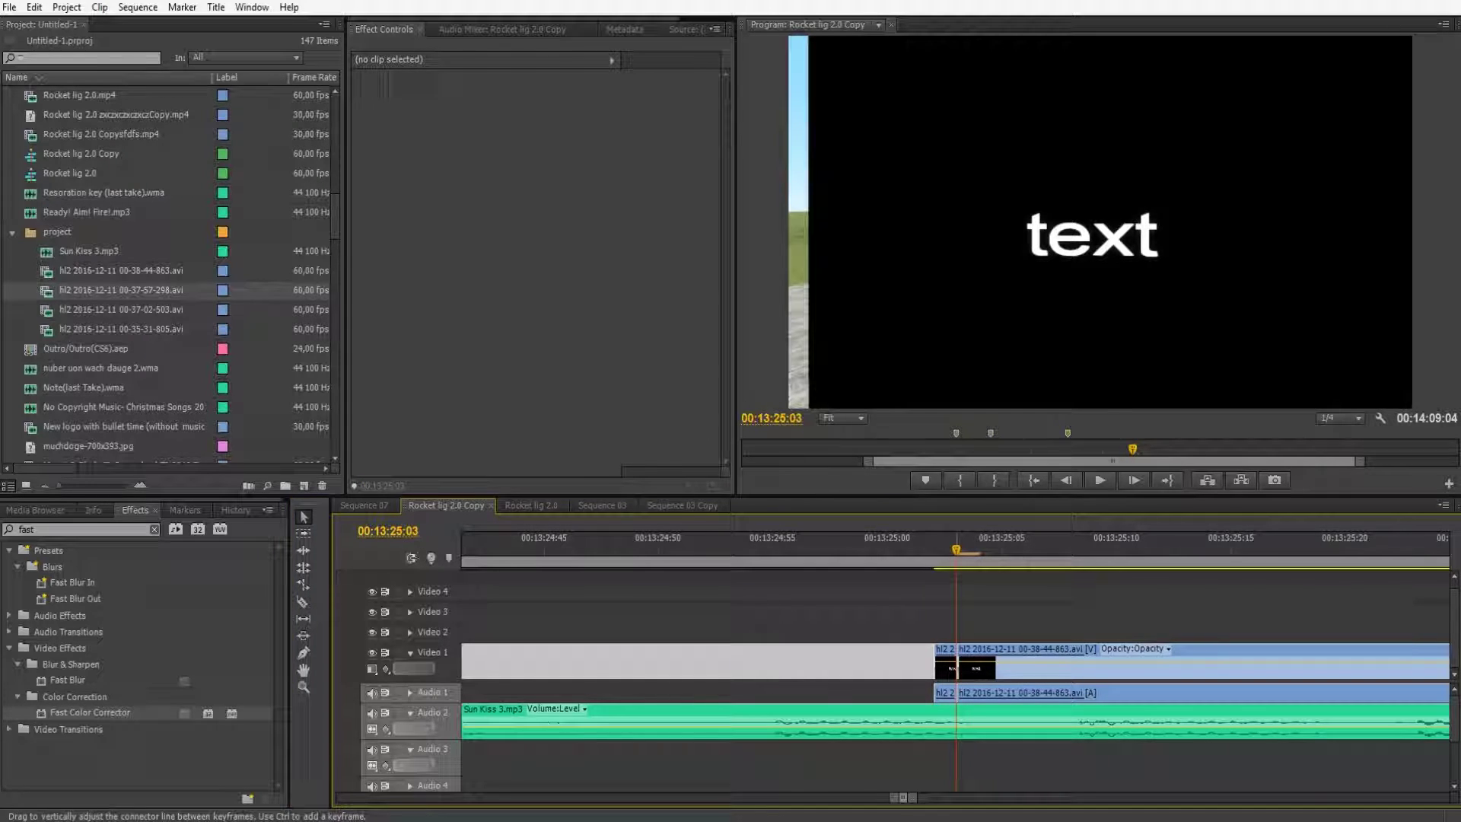
right_click(945, 667)
click(997, 428)
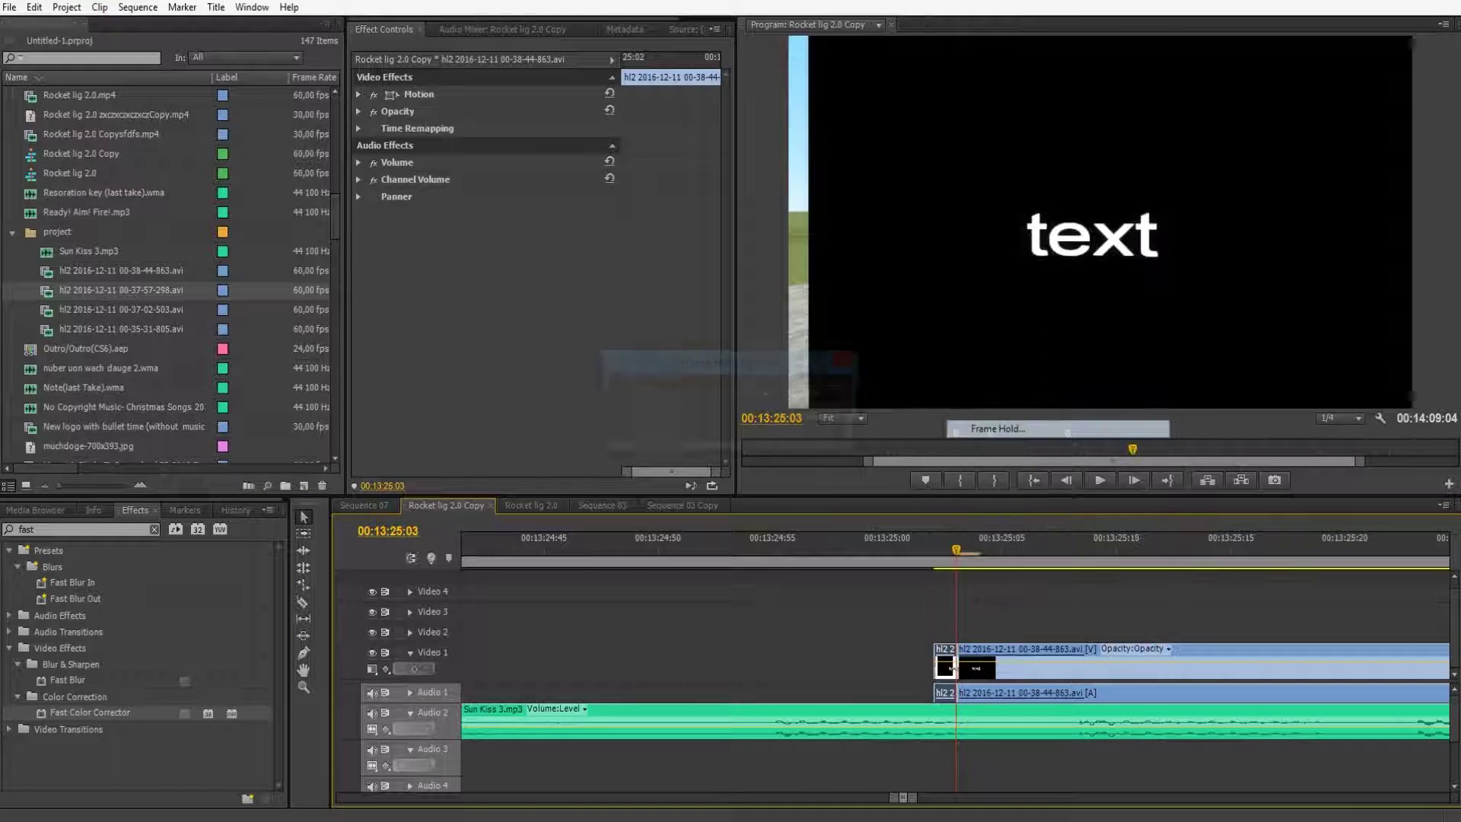
key(Return)
- Move the held one-frame piece back to 00:13:23:59, leaving a gap before the rest of the clip
key(minus)
key(minus)
key(minus)
drag(954, 673, 530, 673)
- Extend the end of the held frame piece to 00:13:25:03 so that it meets the rest of the 00-38-44-863 clip
key(x)
click(535, 670)
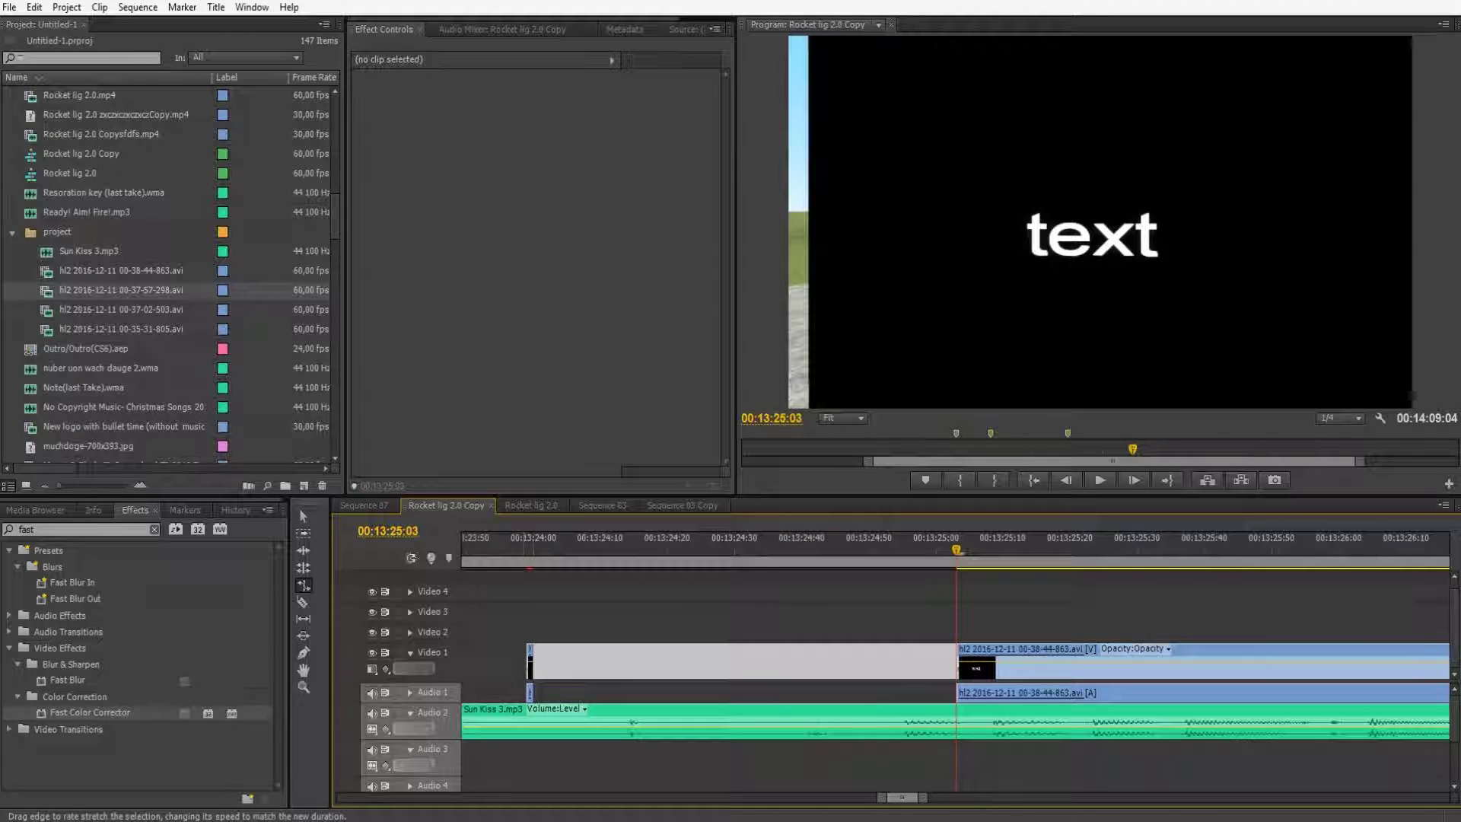
click(531, 670)
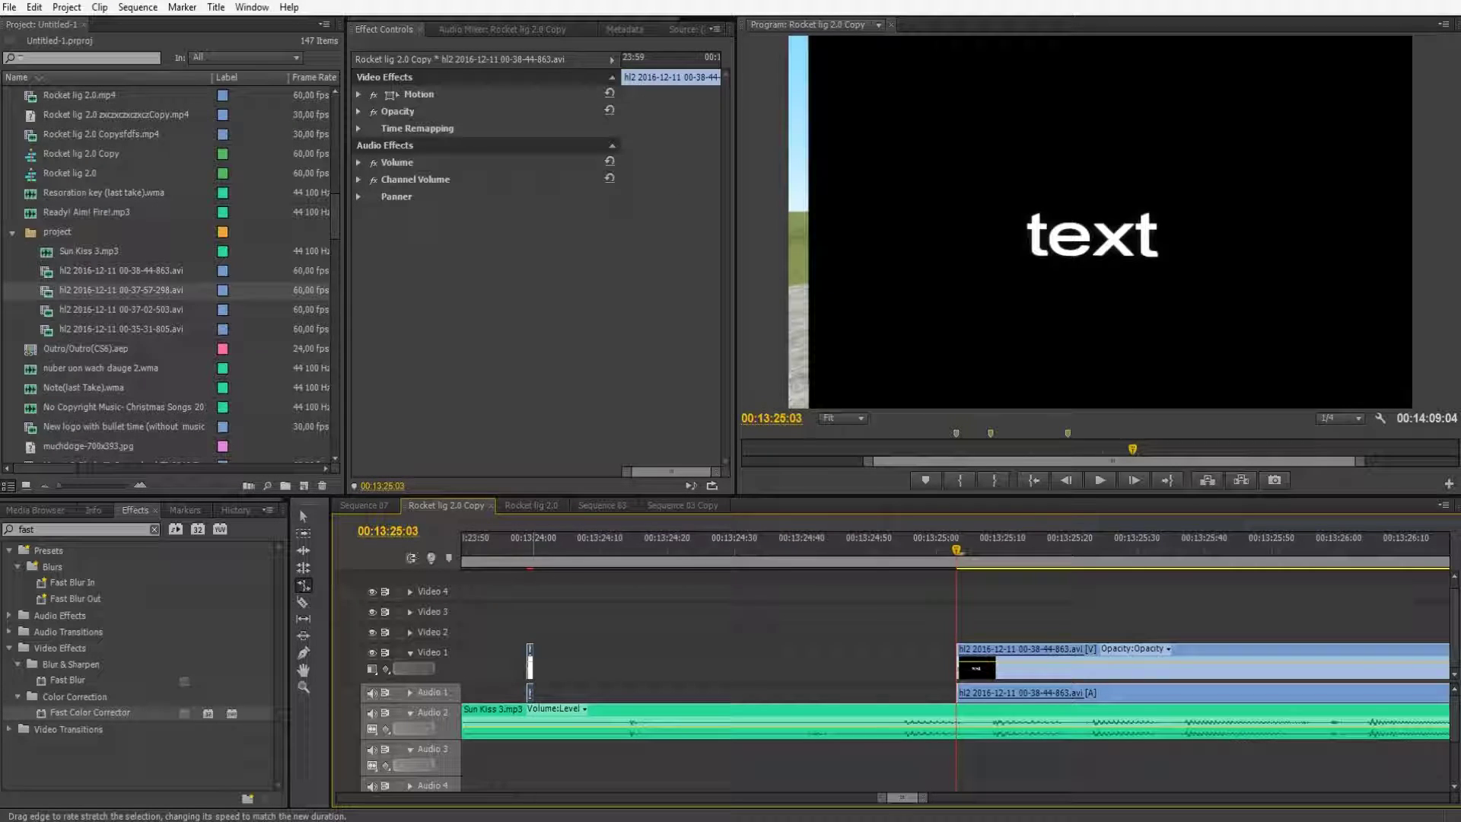
click(303, 517)
drag(533, 669, 956, 669)
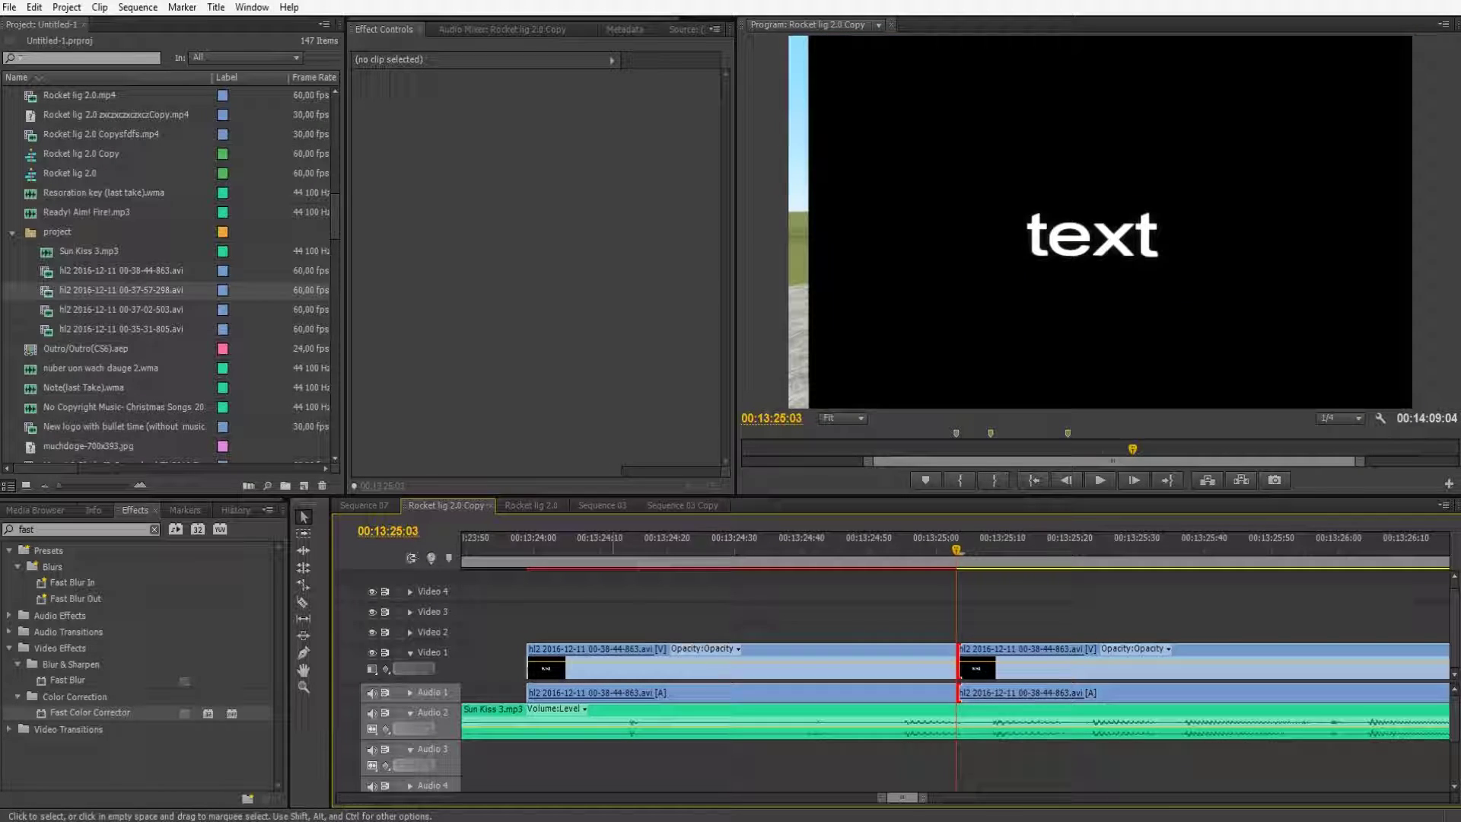
- Ripple delete the gap between the logo intro and the extended held frame clip
drag(524, 549, 614, 548)
drag(775, 549, 715, 549)
key(minus)
key(minus)
key(minus)
key(minus)
key(minus)
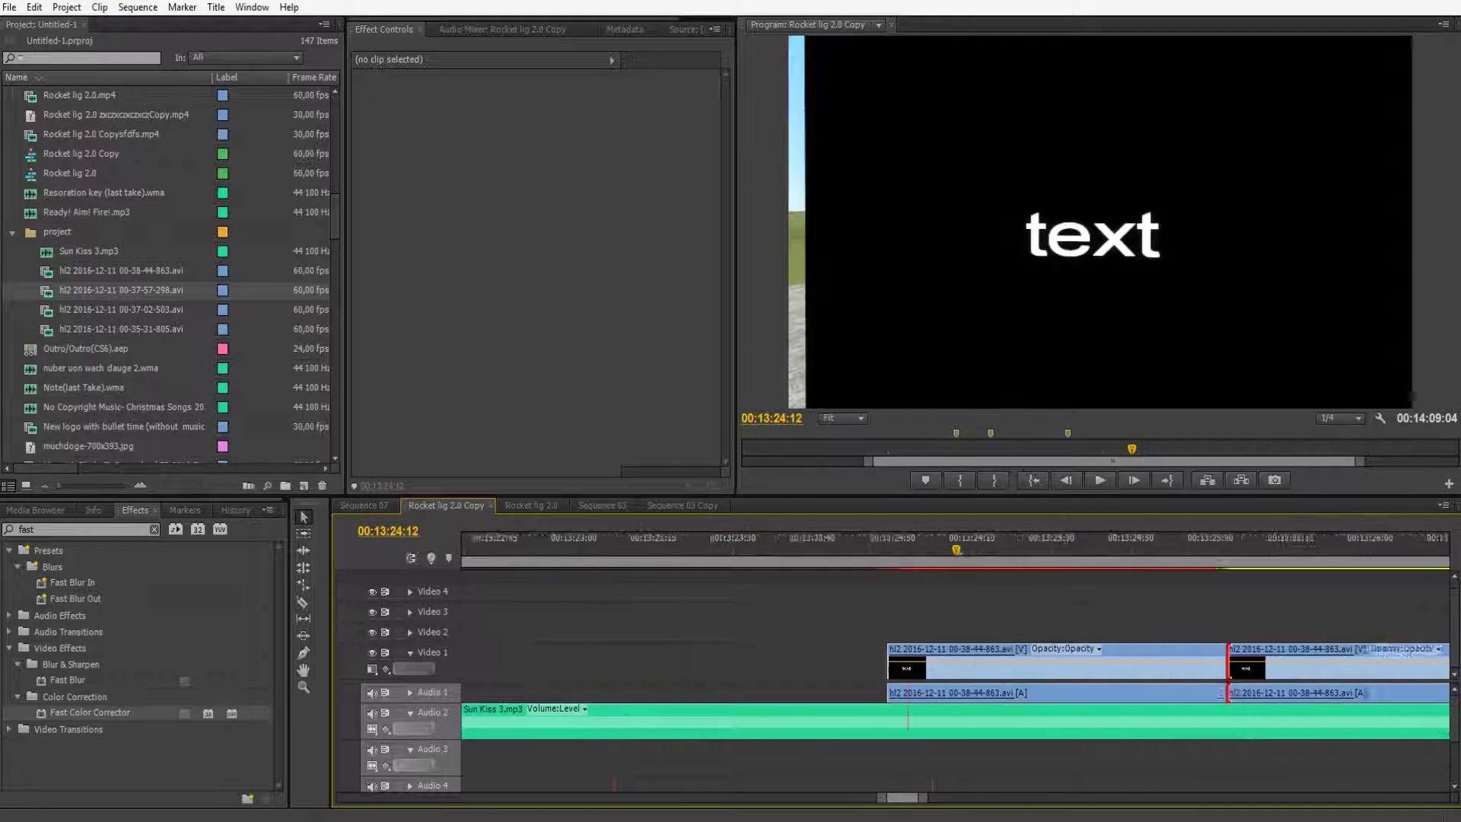
right_click(895, 662)
click(943, 672)
- Place the playhead at 00:13:02:18, where the held frame clip begins after the logo intro
drag(803, 550, 796, 549)
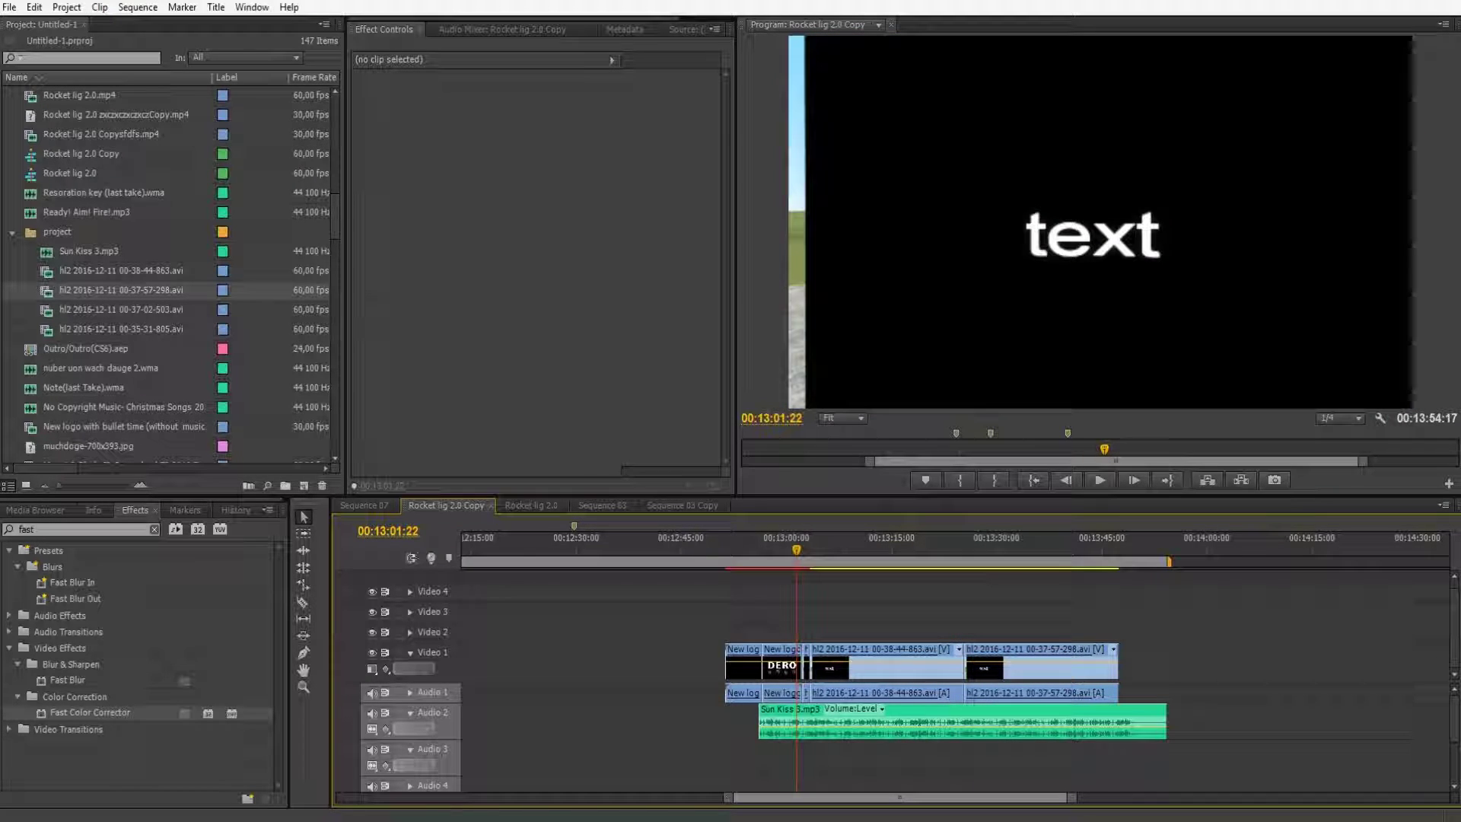
drag(1072, 797, 935, 798)
click(1042, 547)
drag(1039, 550, 1038, 550)
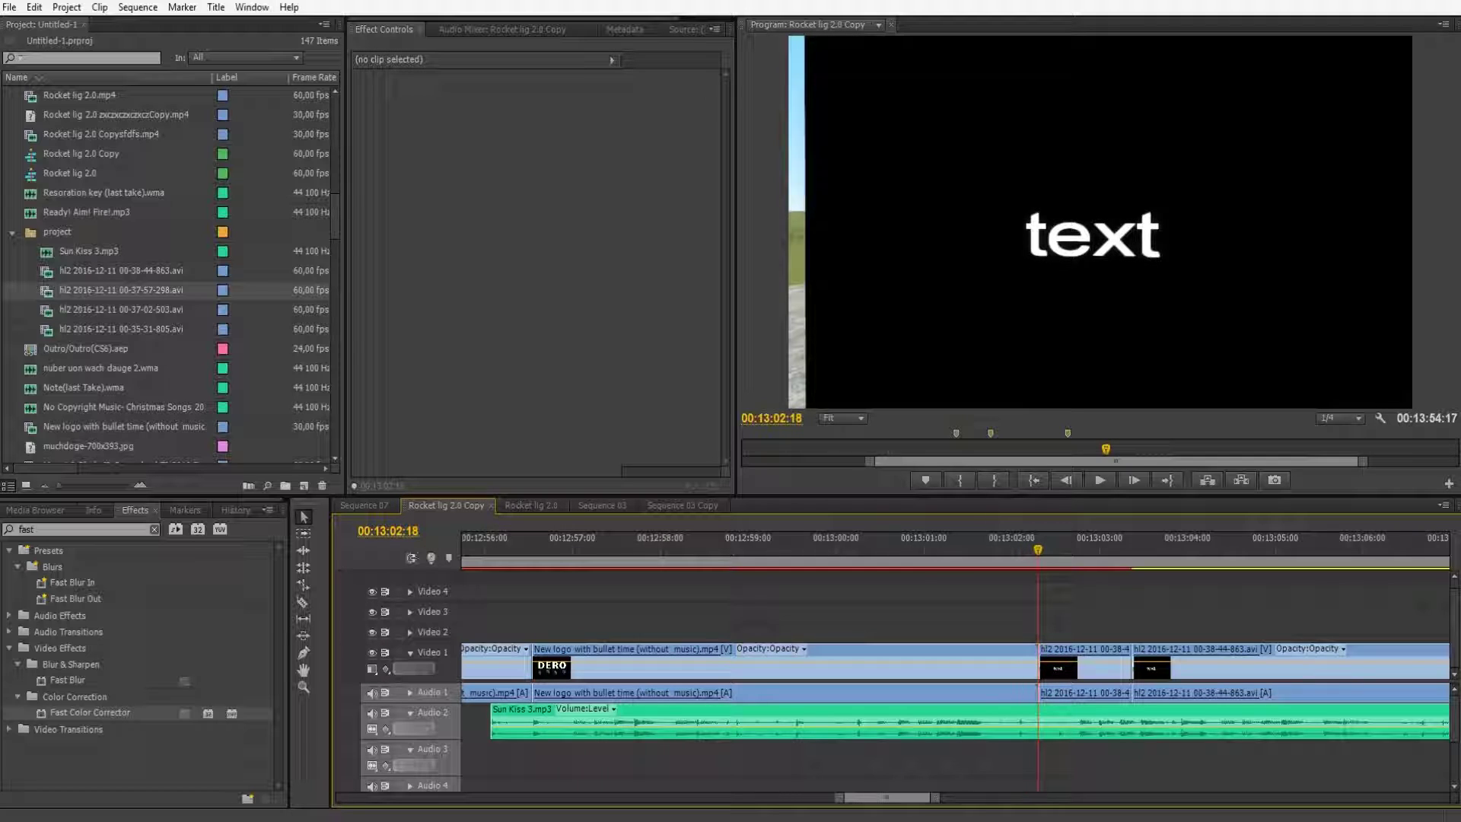
key(minus)
key(minus)
key(minus)
key(minus)
key(minus)
drag(1009, 641, 1225, 665)
key(equal)
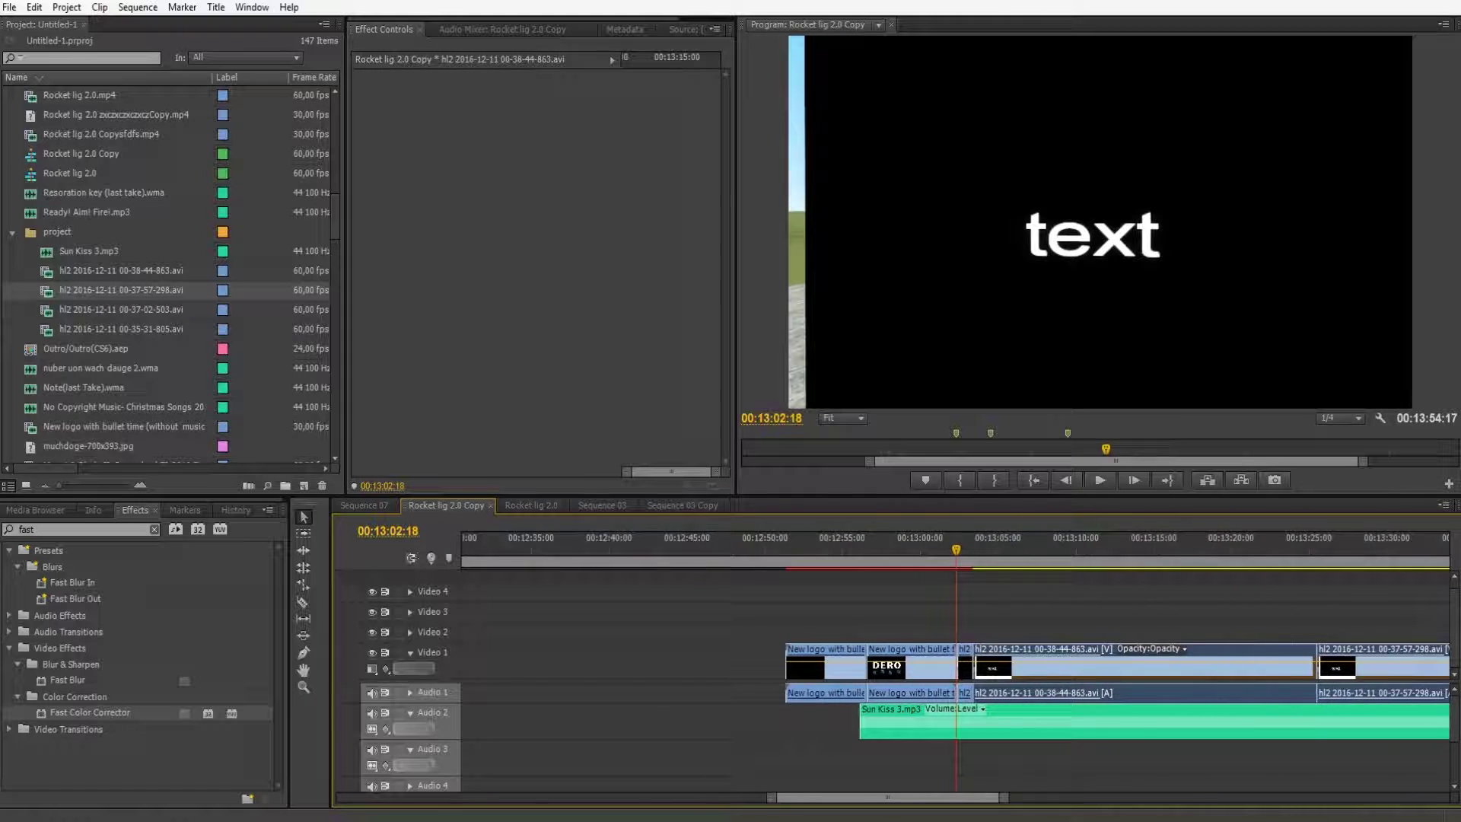
key(equal)
key(equal)
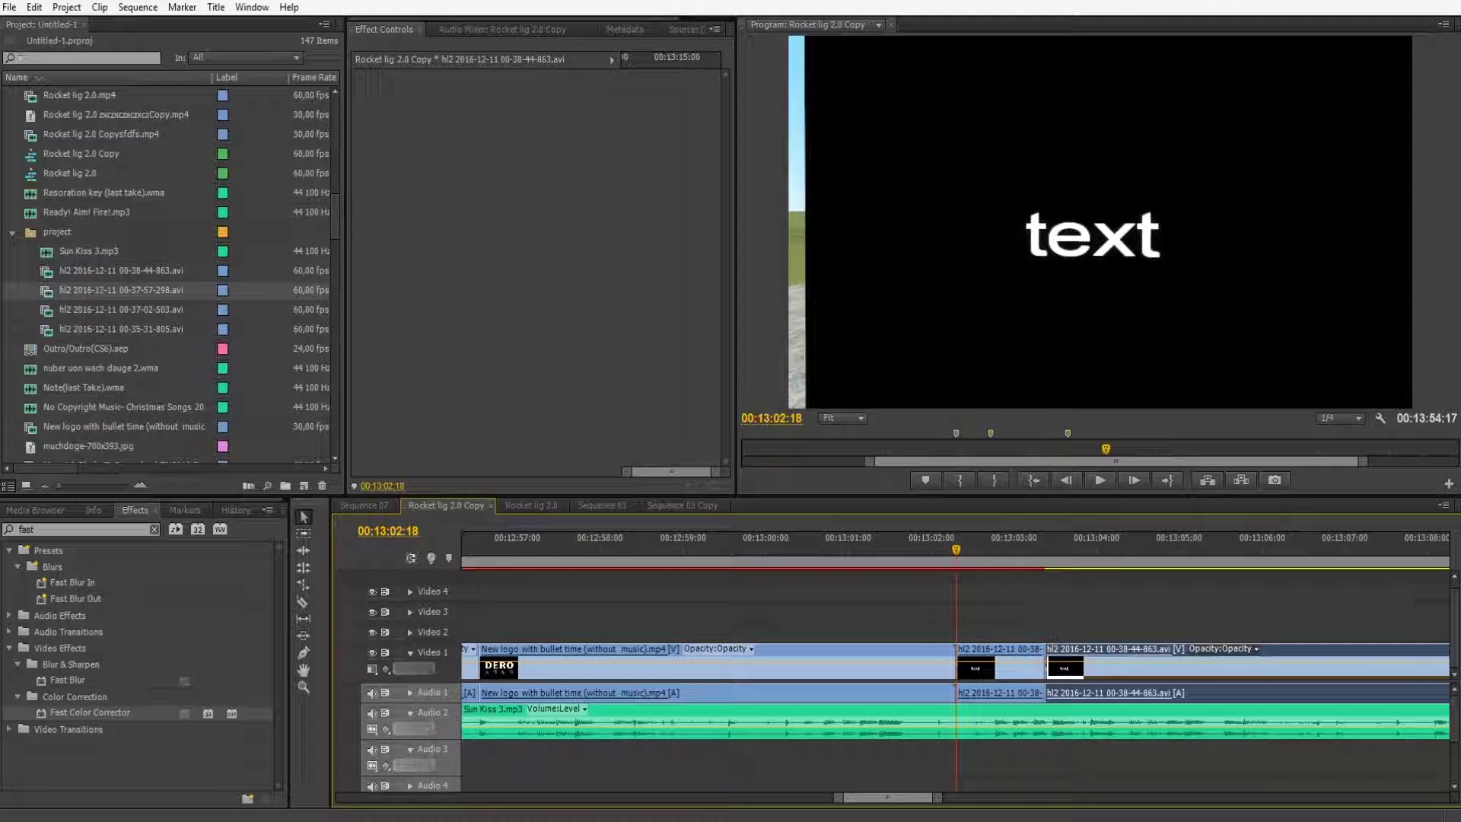
key(equal)
key(equal)
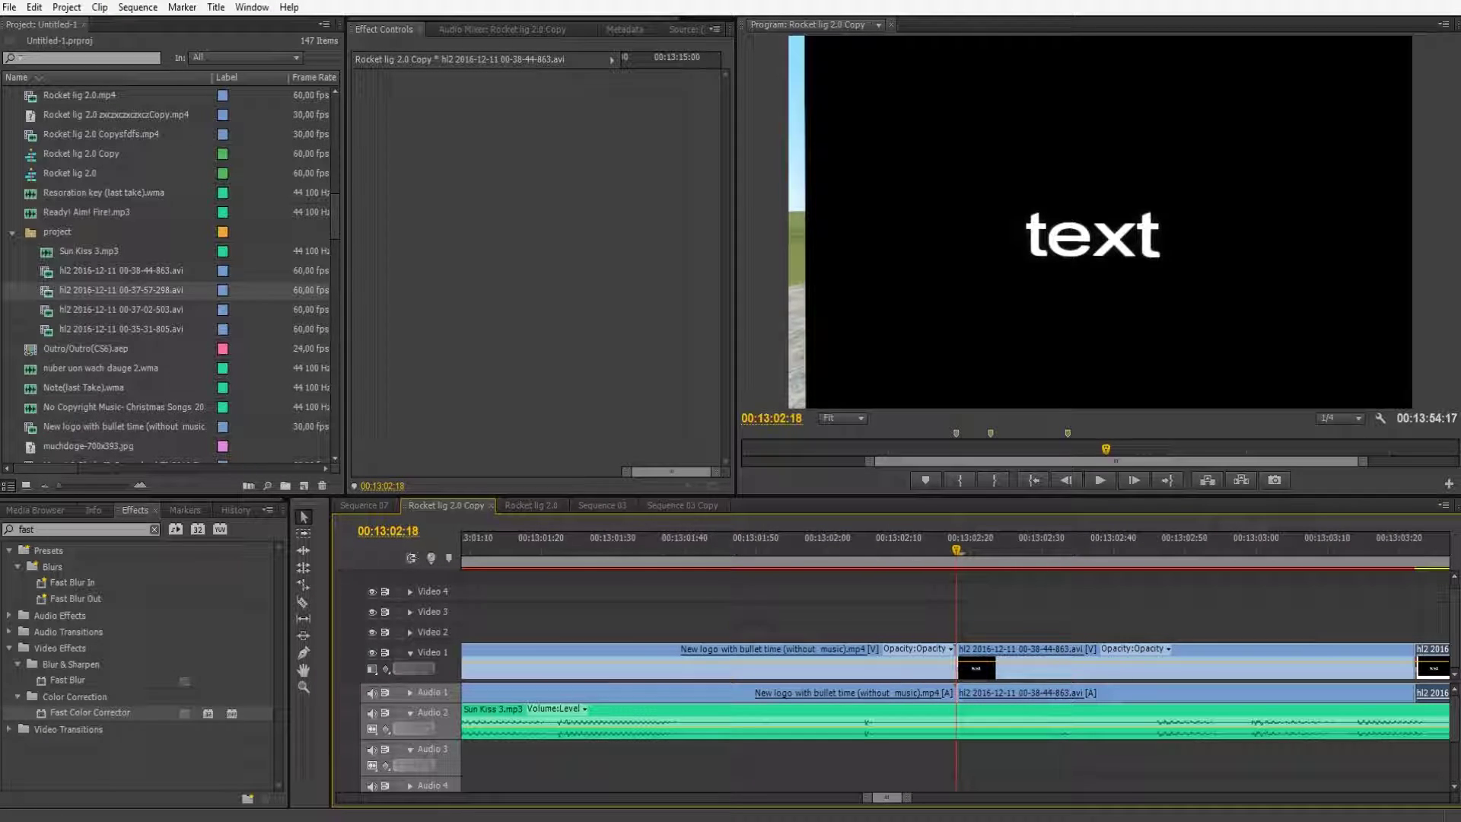
- Try cropping the held frame clip's left side by 17%, and remove the Crop effect again
click(47, 529)
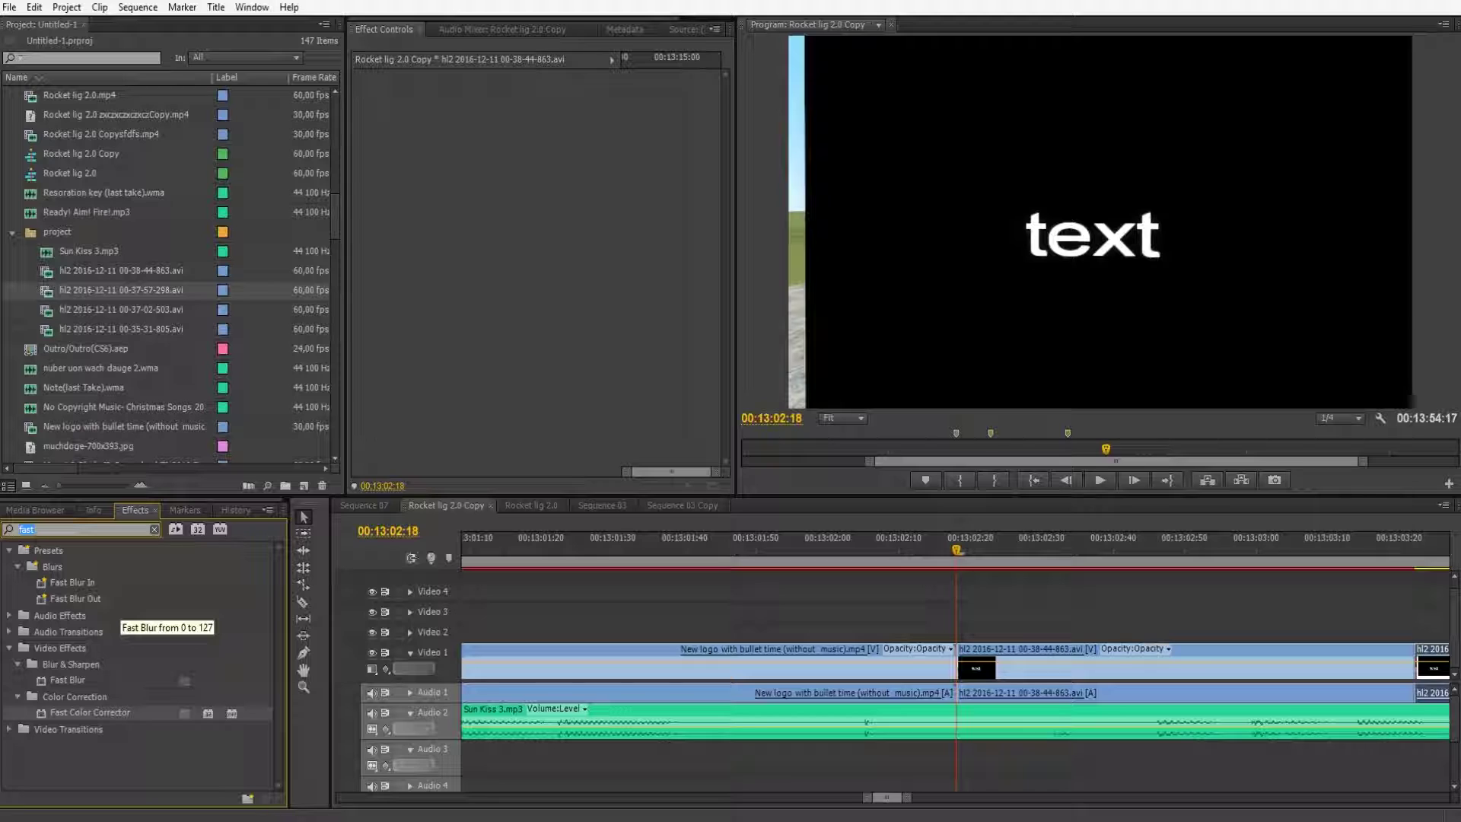
text(crop)
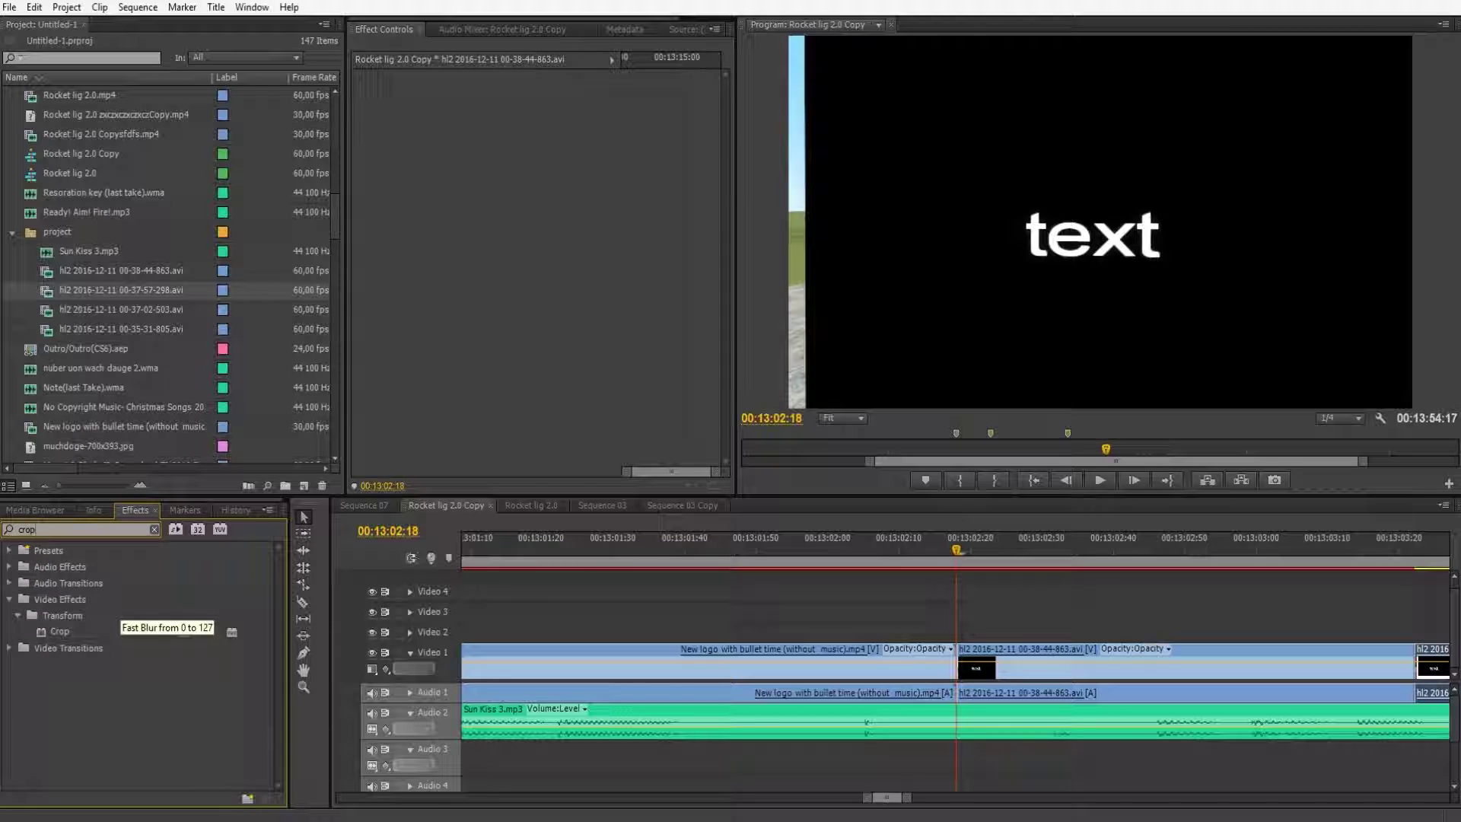
drag(59, 631, 1028, 664)
click(493, 163)
drag(493, 163, 506, 163)
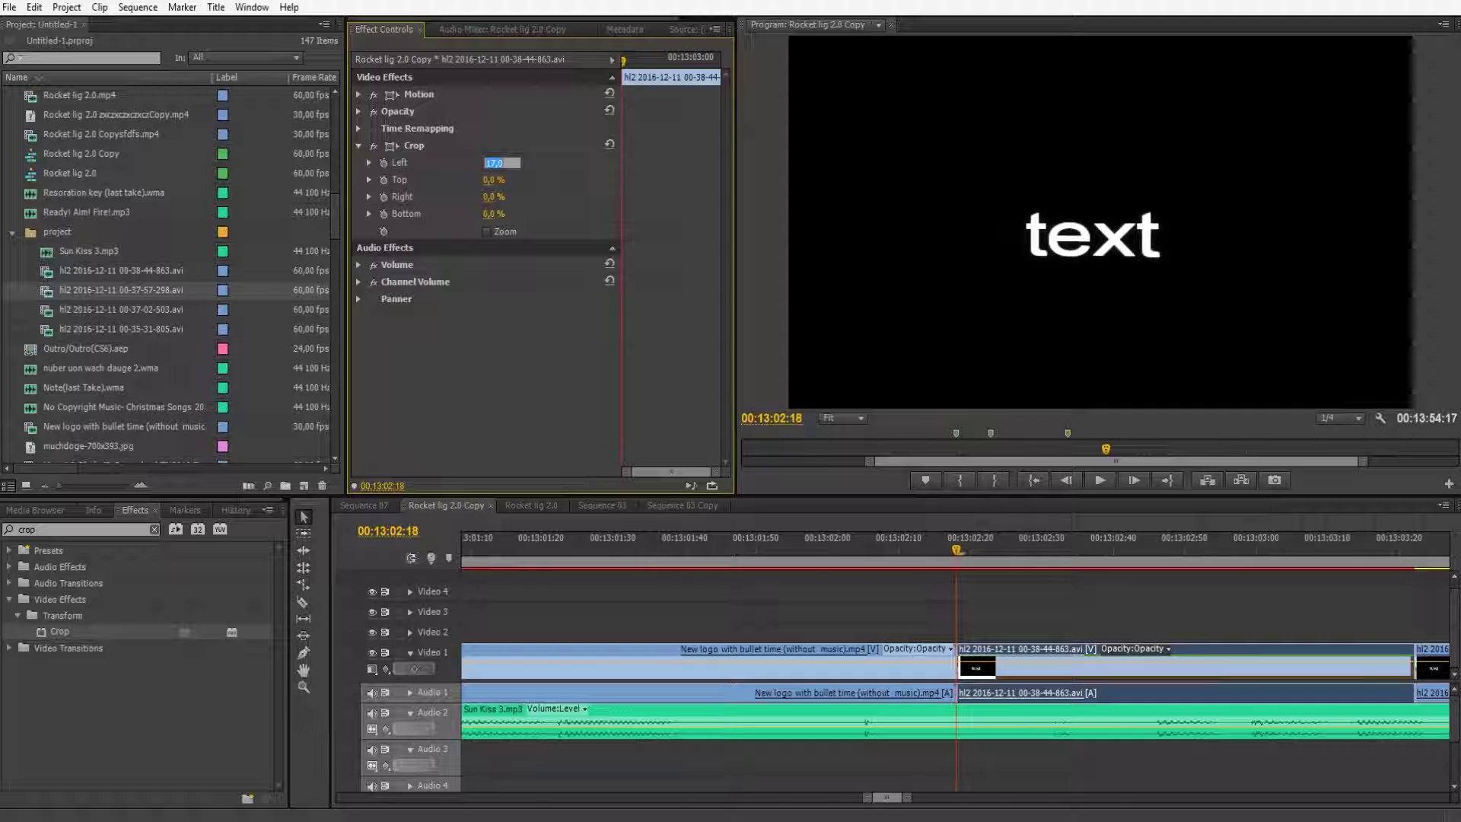
text(0)
key(Return)
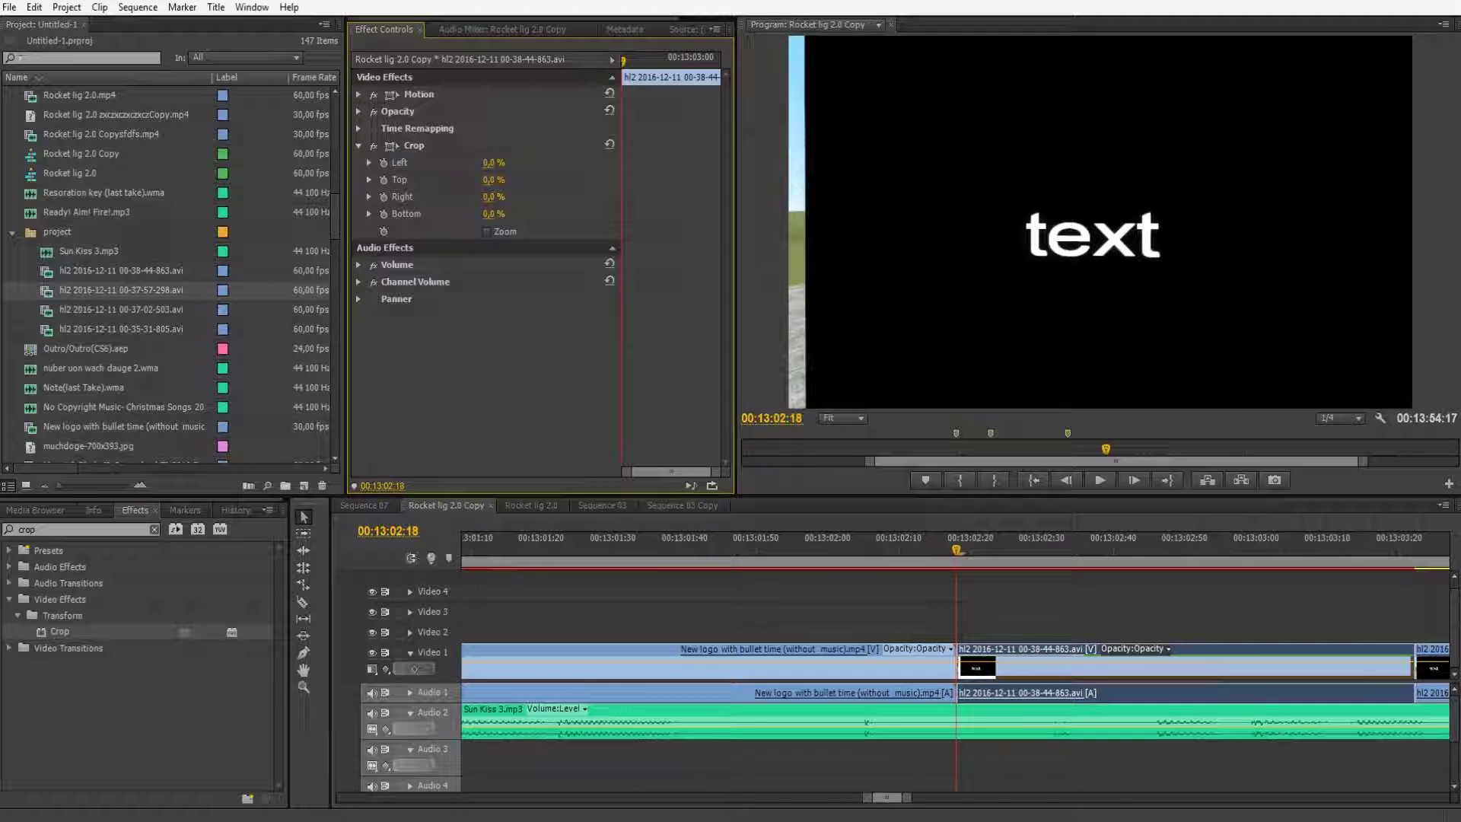
click(414, 145)
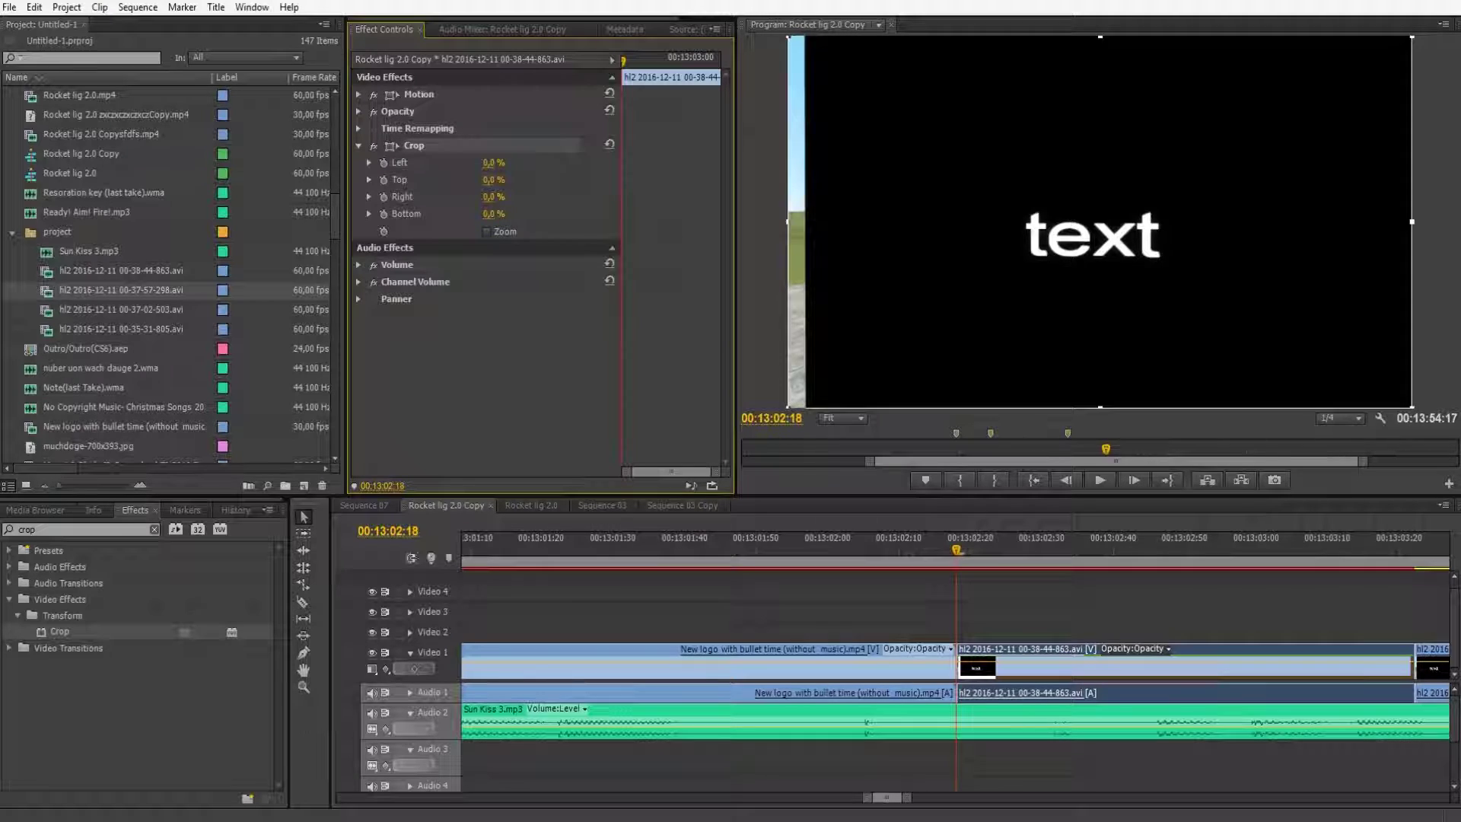
key(Delete)
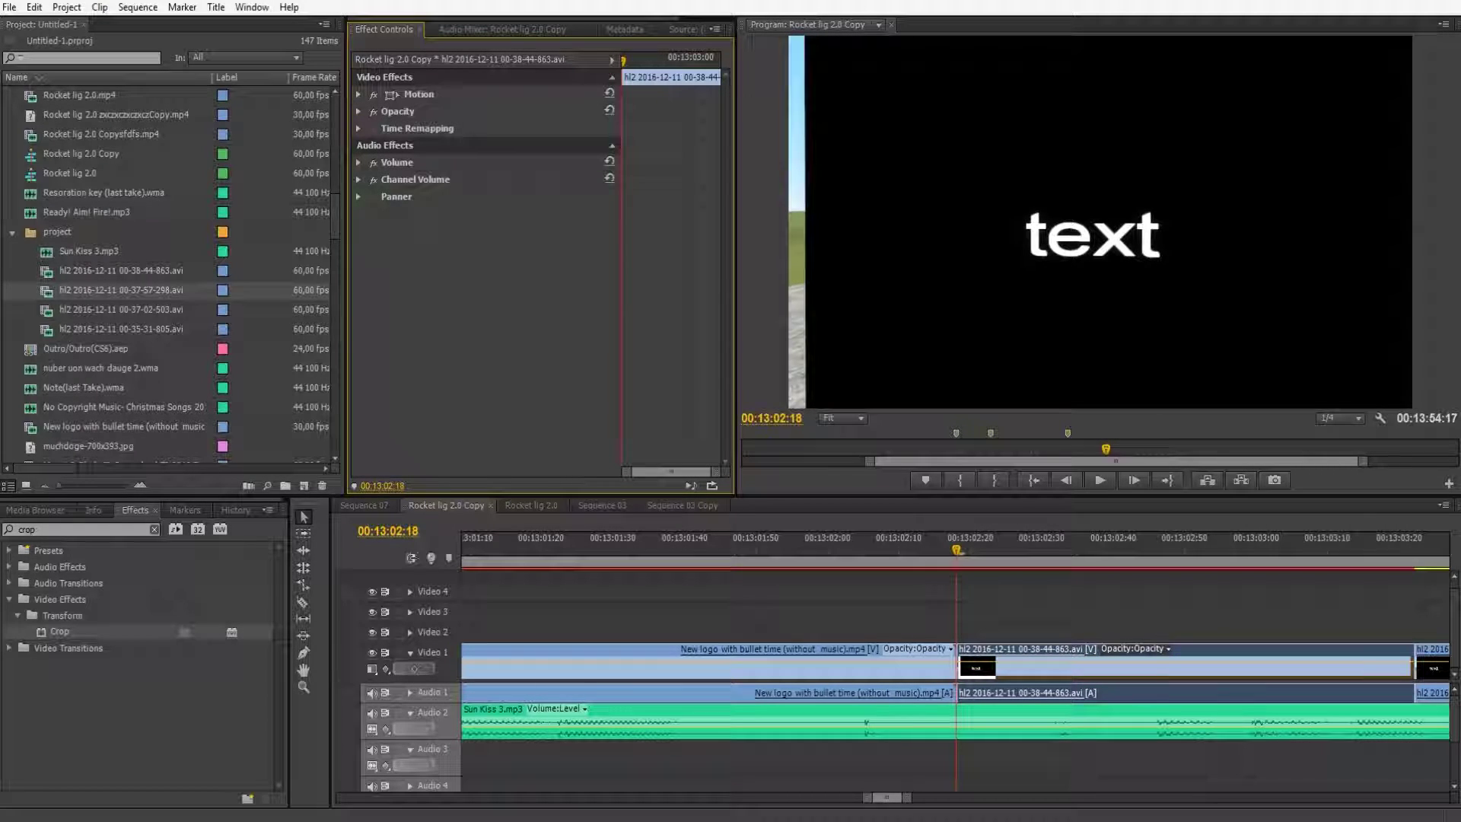
- Set the held frame clip's Motion scale to 107 and move the playhead to 00:13:02:17, just before the clip
click(358, 112)
click(359, 112)
click(359, 95)
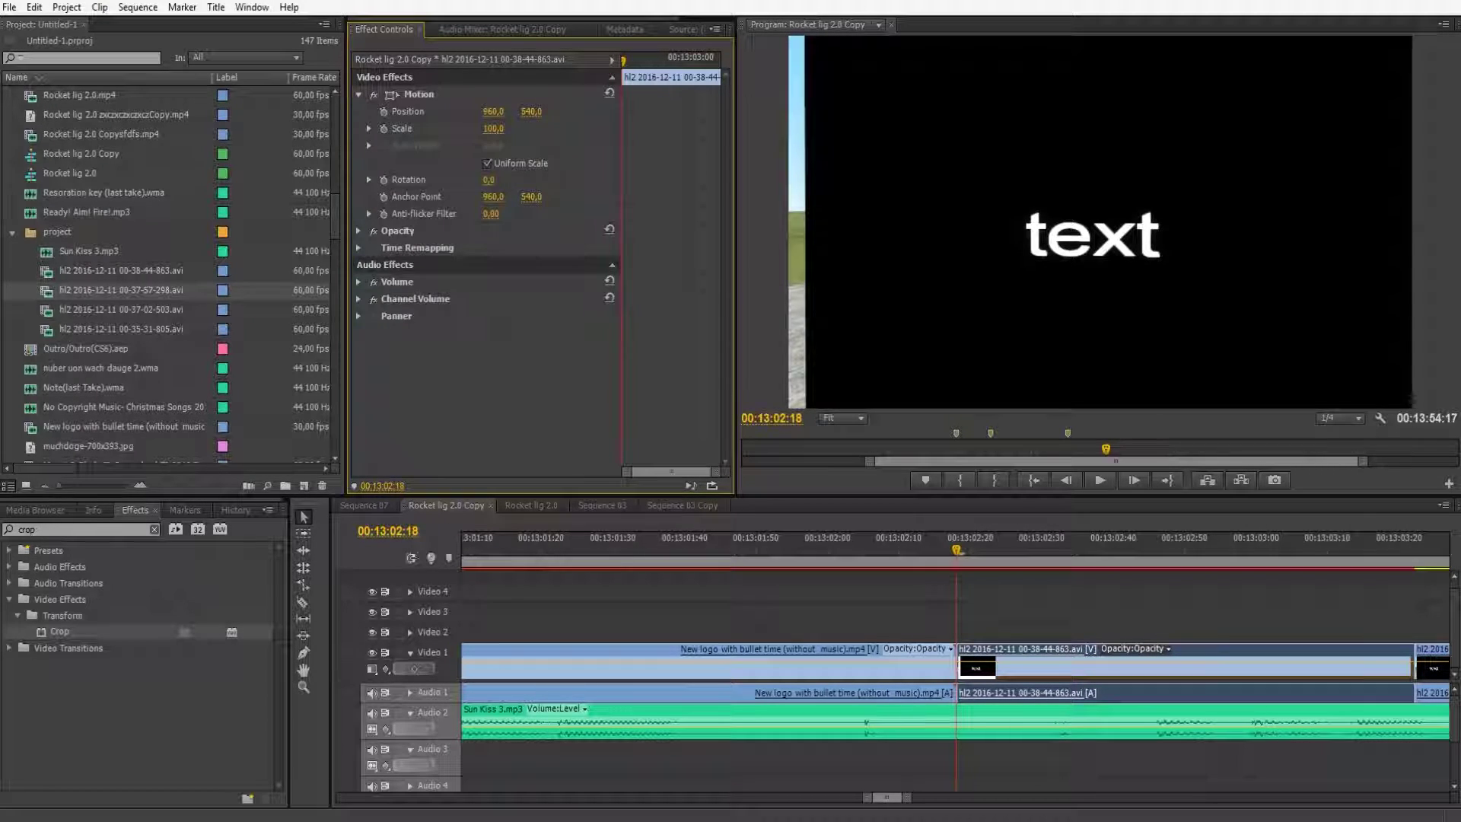
drag(493, 129, 498, 128)
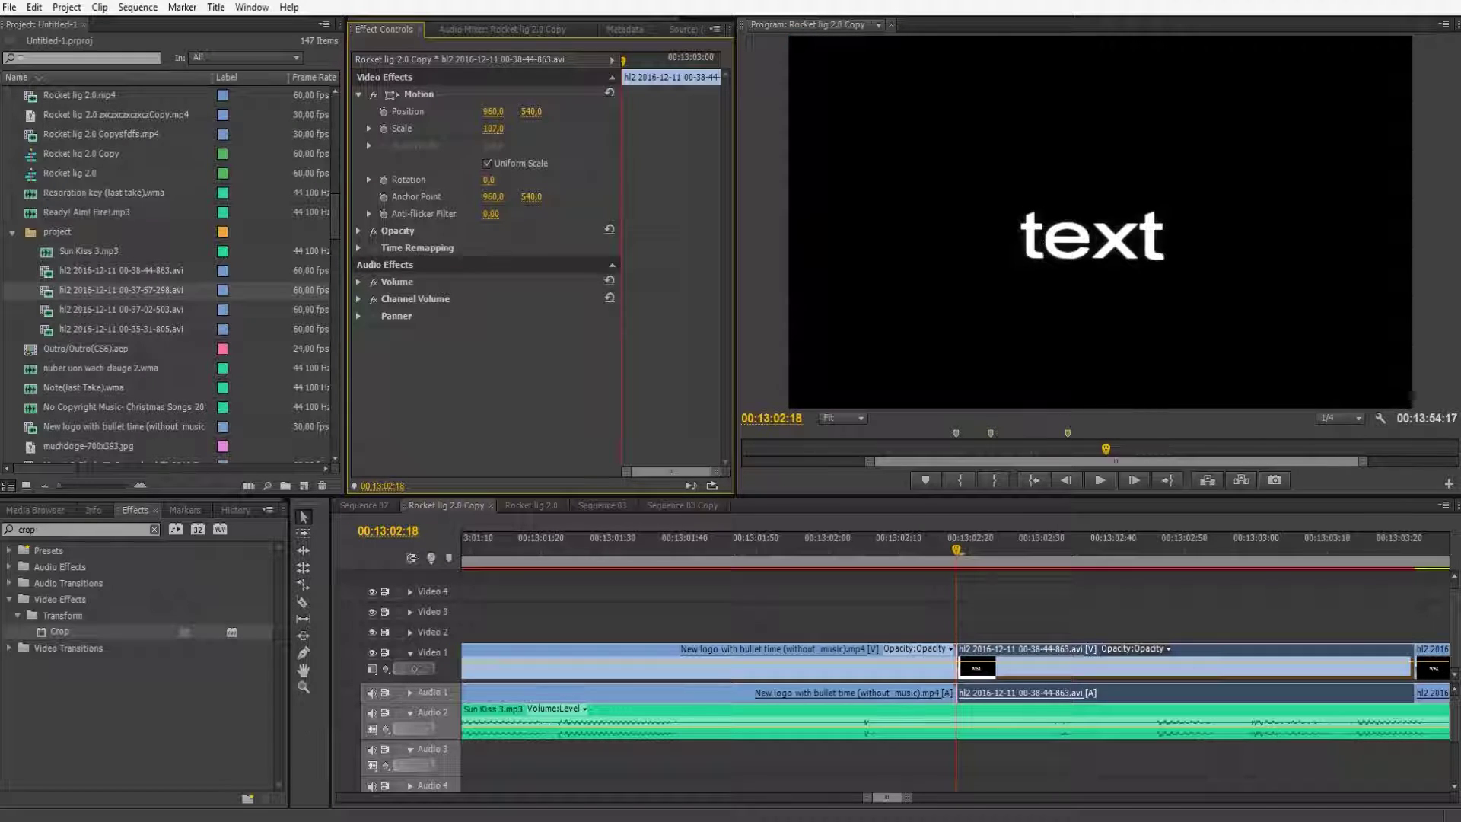
drag(957, 549, 949, 550)
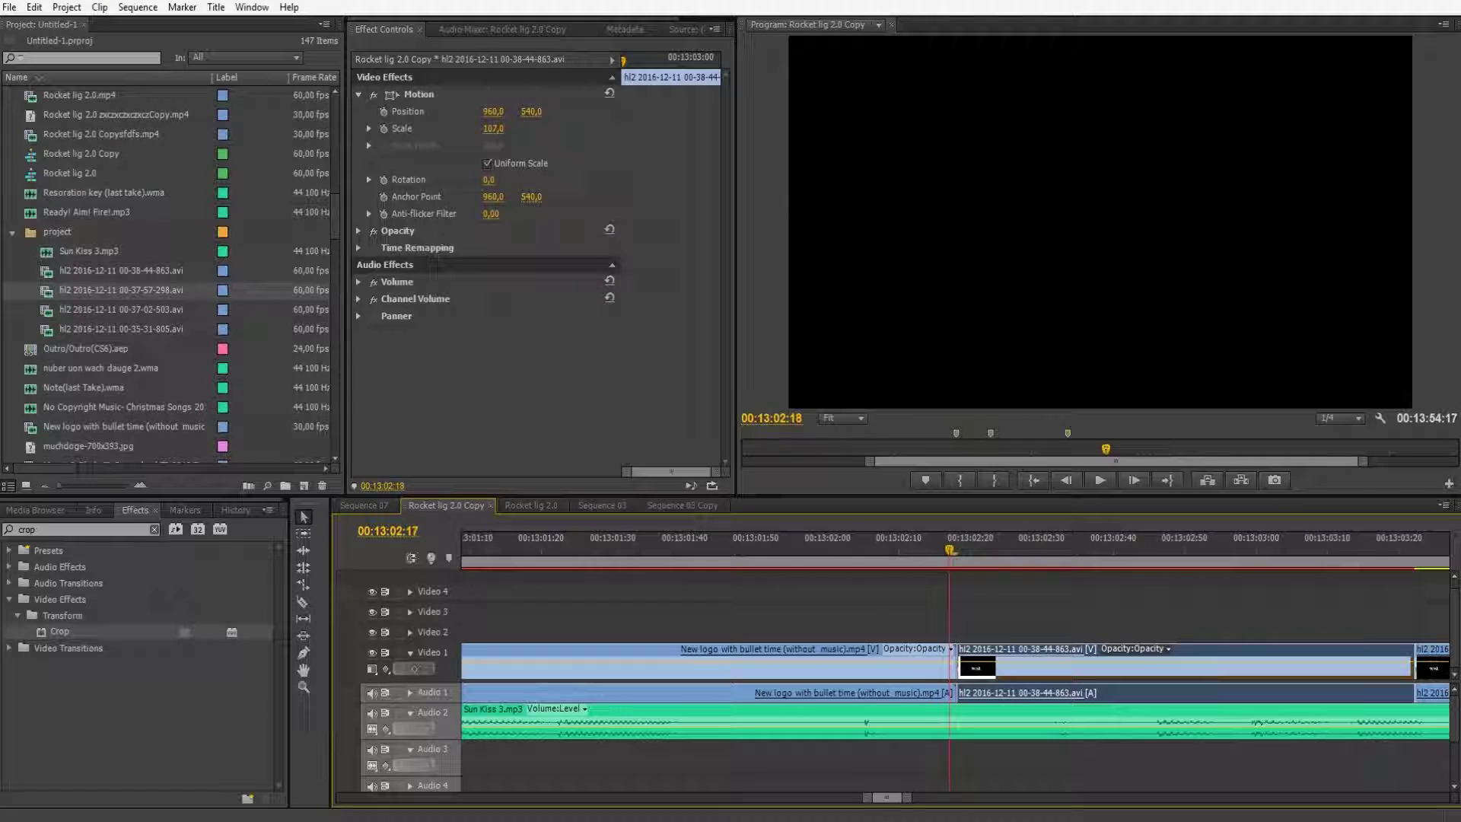
key(minus)
key(minus)
key(minus)
key(minus)
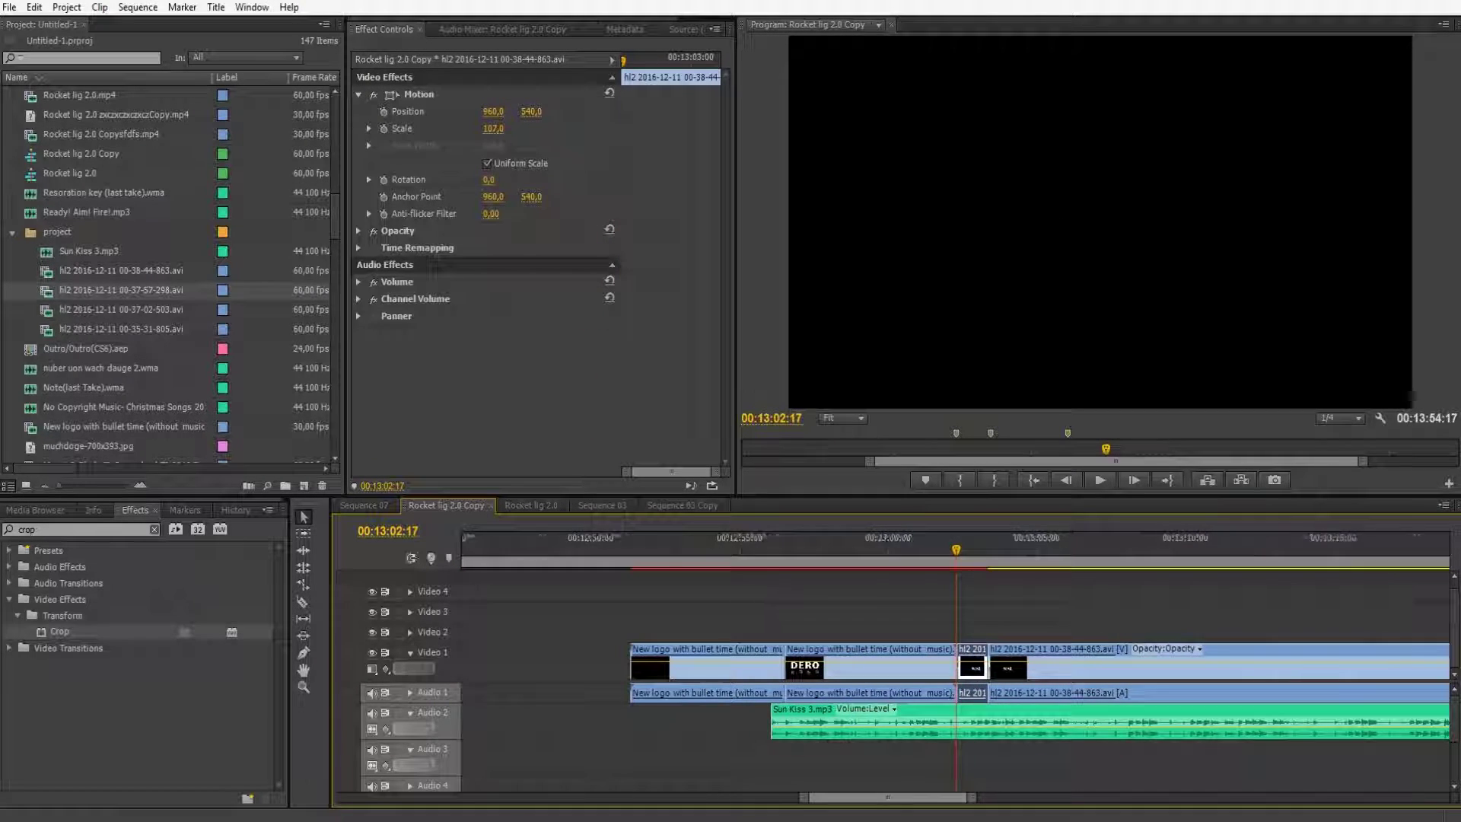
- Crop the left side of the held frame clip at 00:13:26:08 by 5% to hide the visible background
drag(887, 797, 907, 797)
click(748, 542)
drag(805, 797, 894, 797)
drag(714, 543, 731, 543)
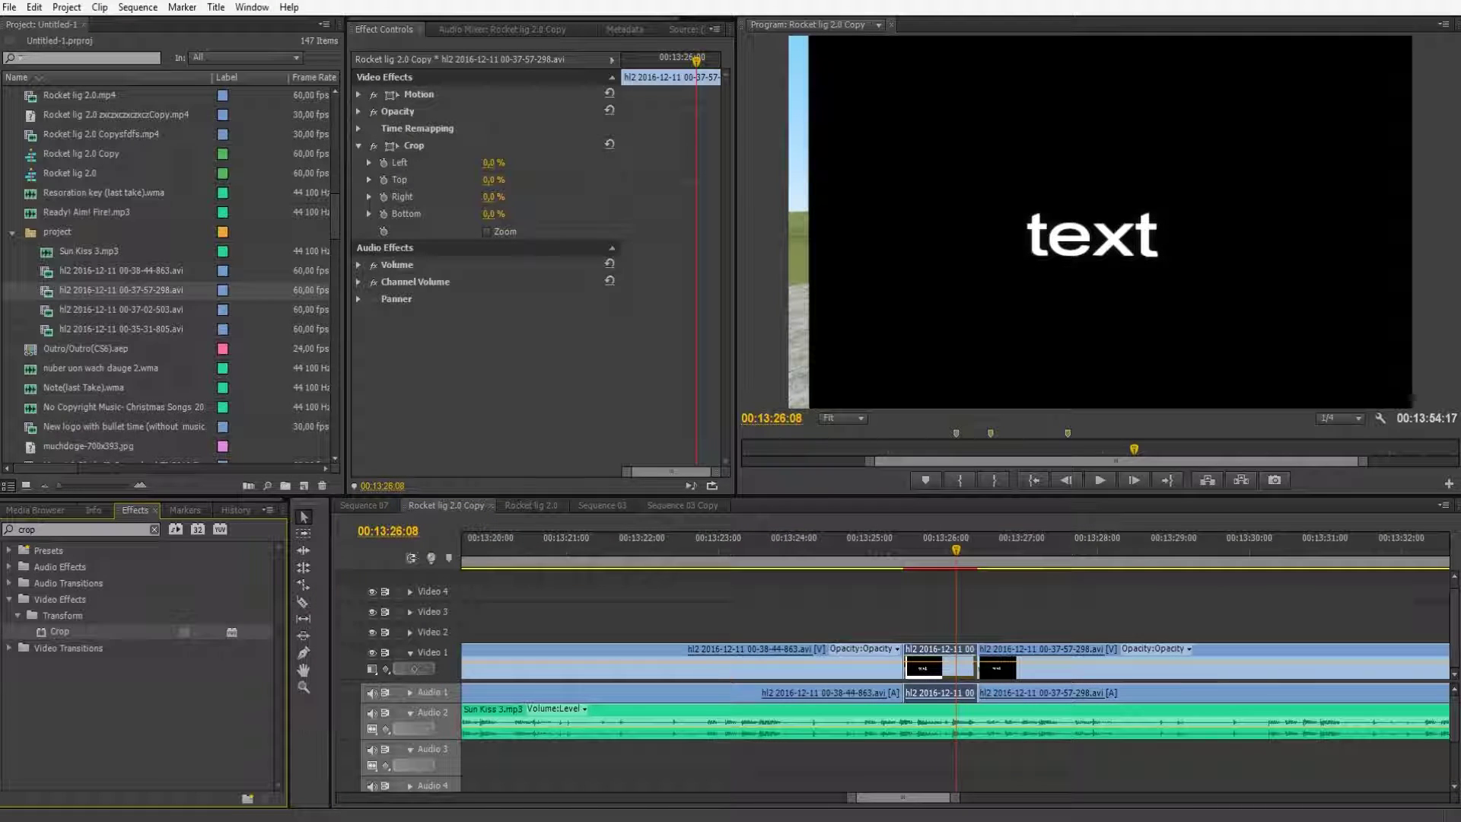
drag(493, 163, 501, 162)
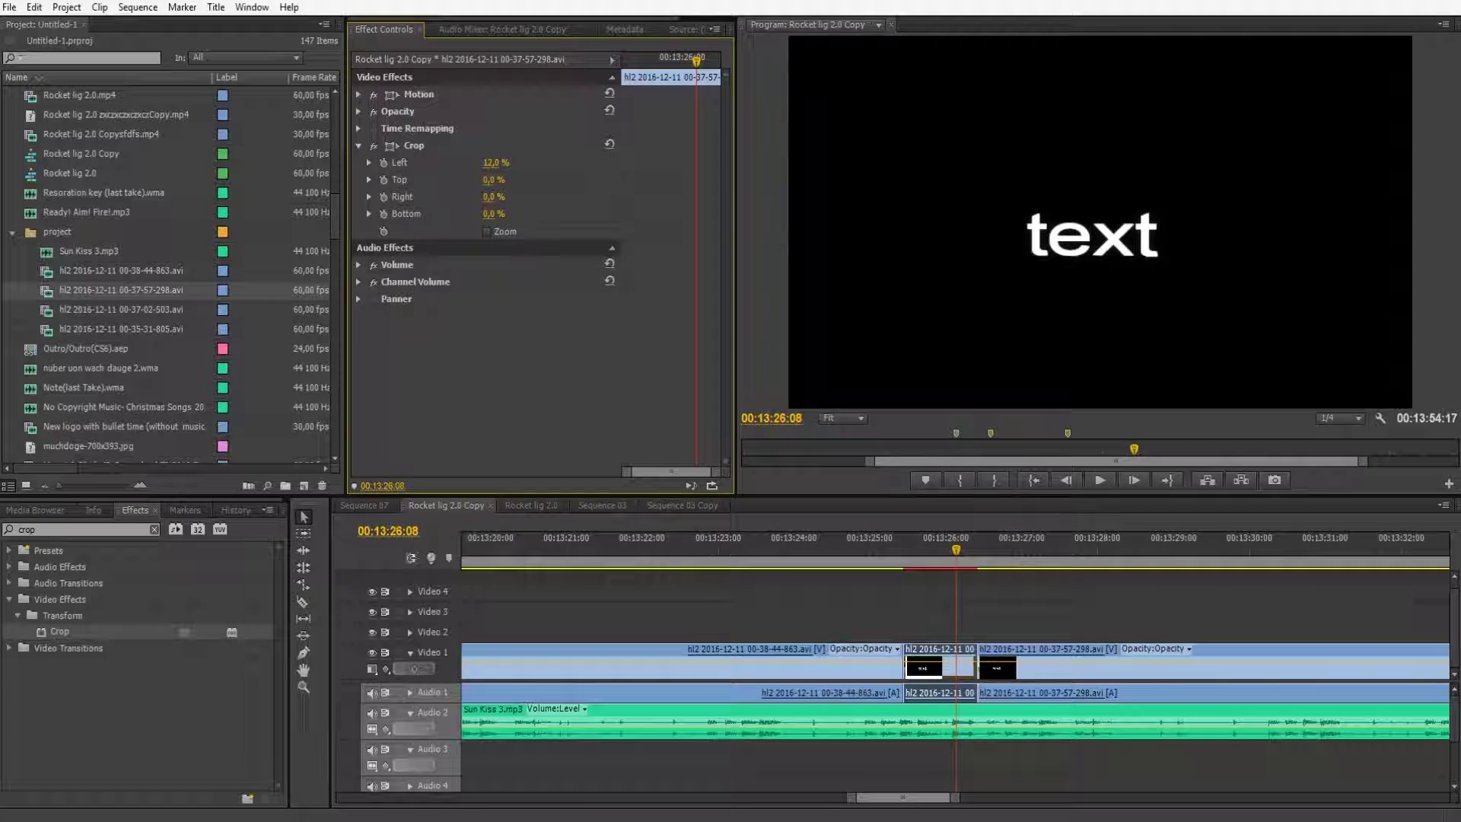
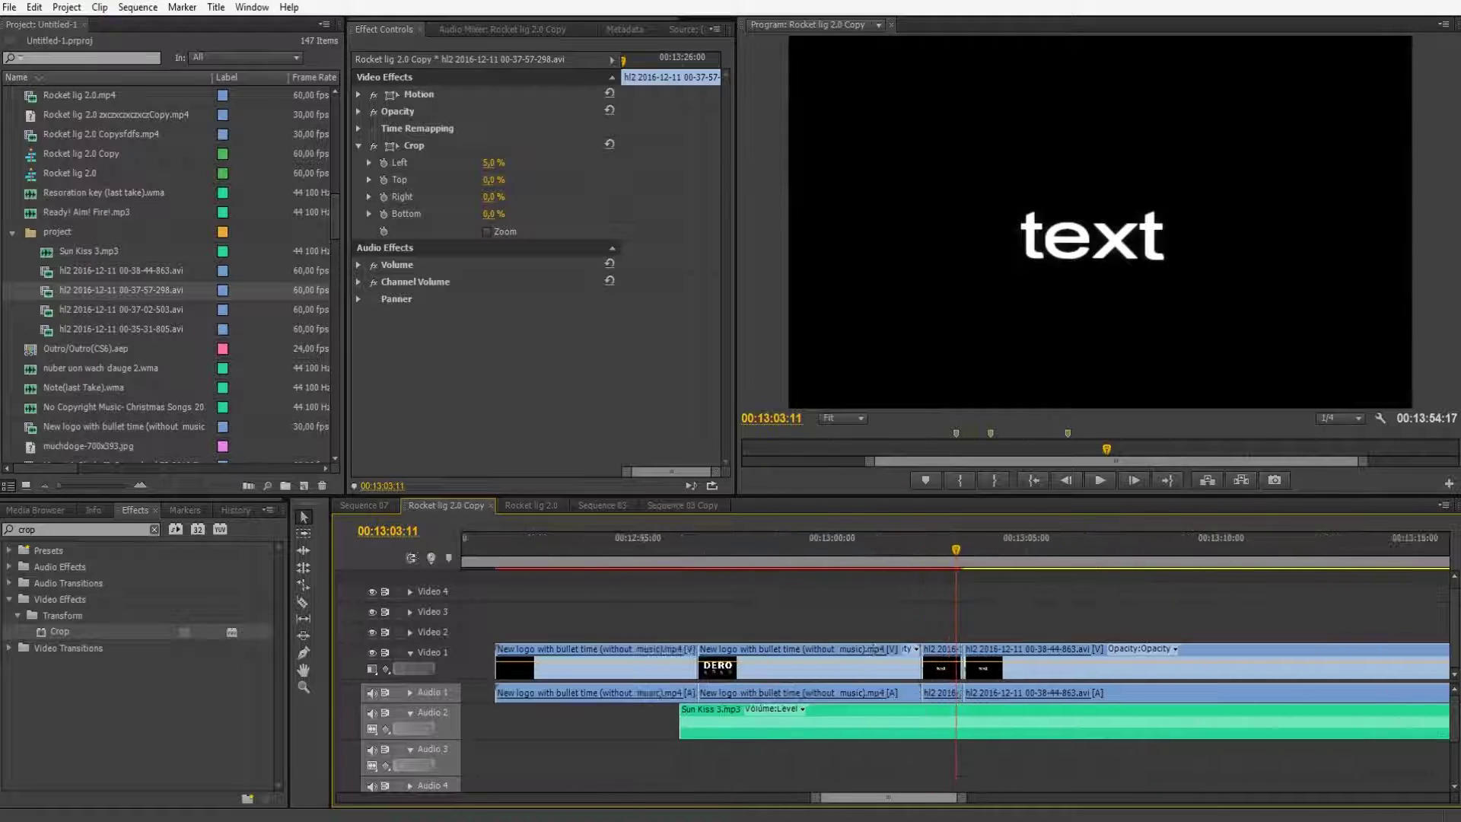
- Select the held frame clip after the logo intro and place the playhead at its first frame, 00:13:02:18
click(917, 667)
drag(866, 546, 871, 546)
drag(928, 797, 911, 797)
key(Left)
key(Left)
key(Left)
key(Left)
key(Left)
key(Left)
key(Left)
key(Left)
key(Left)
key(Left)
key(Left)
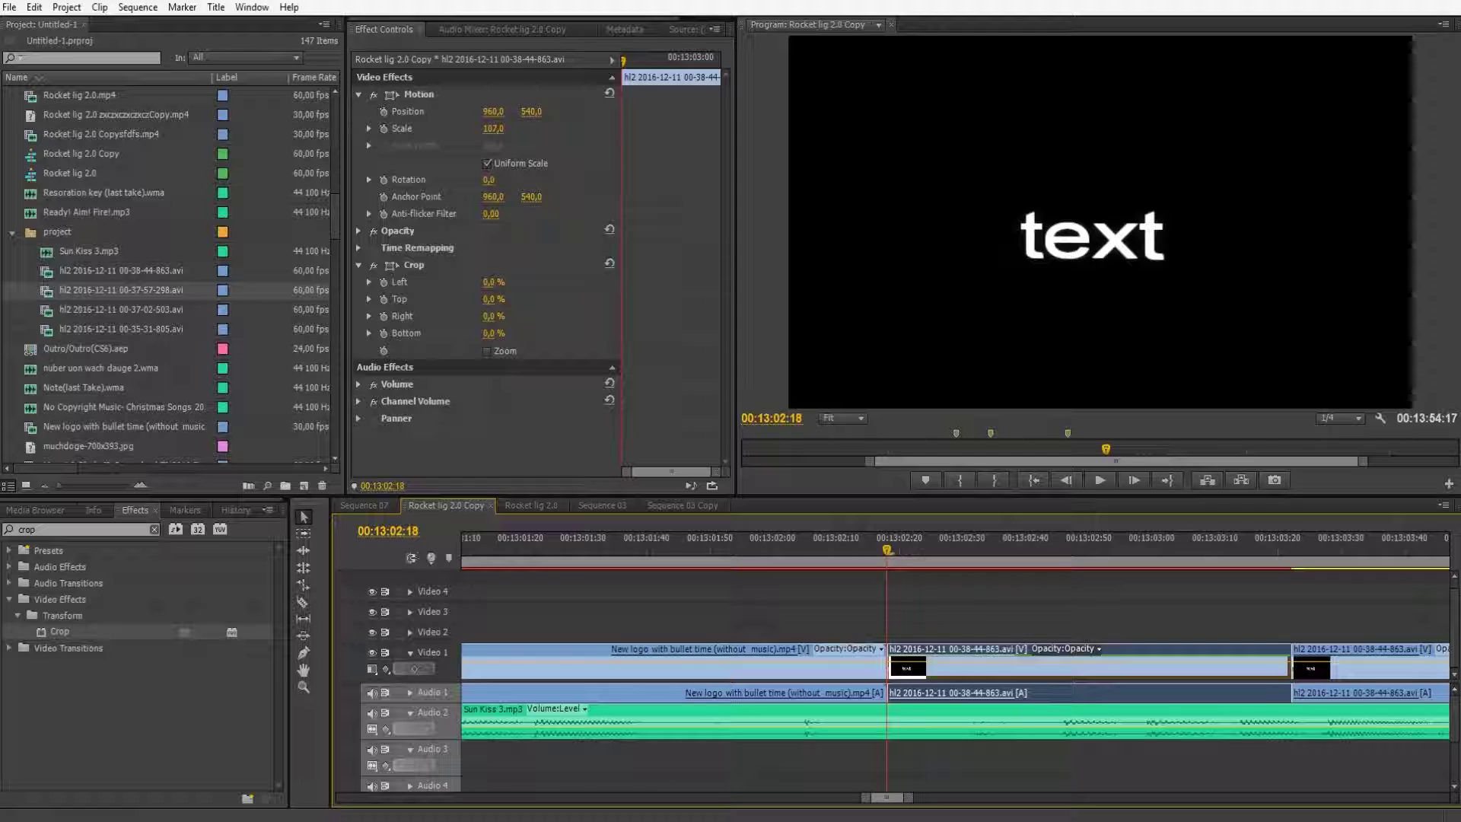
- Try a fade-in on the held frame clip, keyframing Opacity from 0% at its start to 100% at 00:13:03:22
click(358, 230)
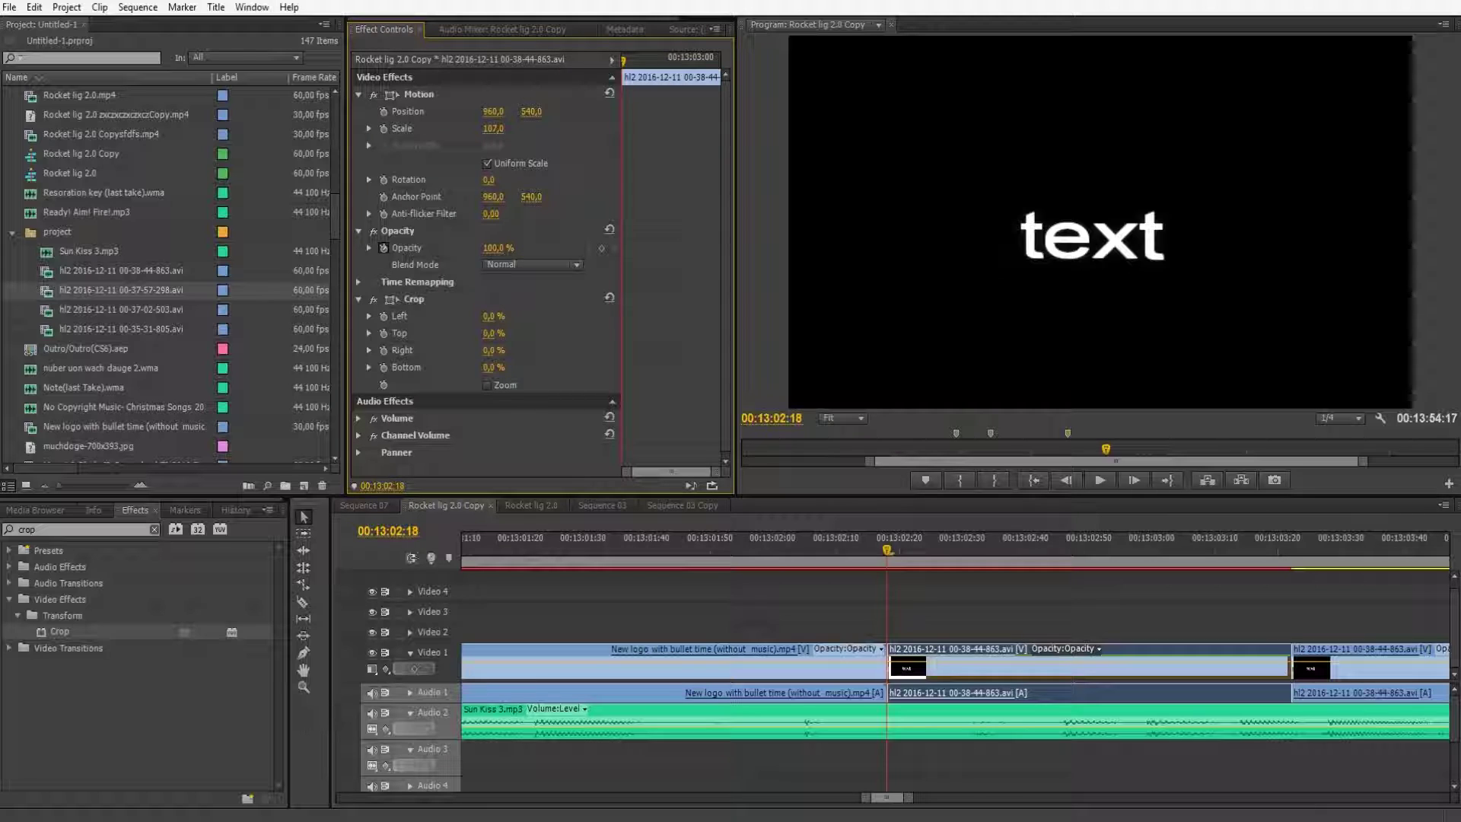
drag(494, 248, 422, 248)
drag(1286, 549, 1292, 550)
click(493, 248)
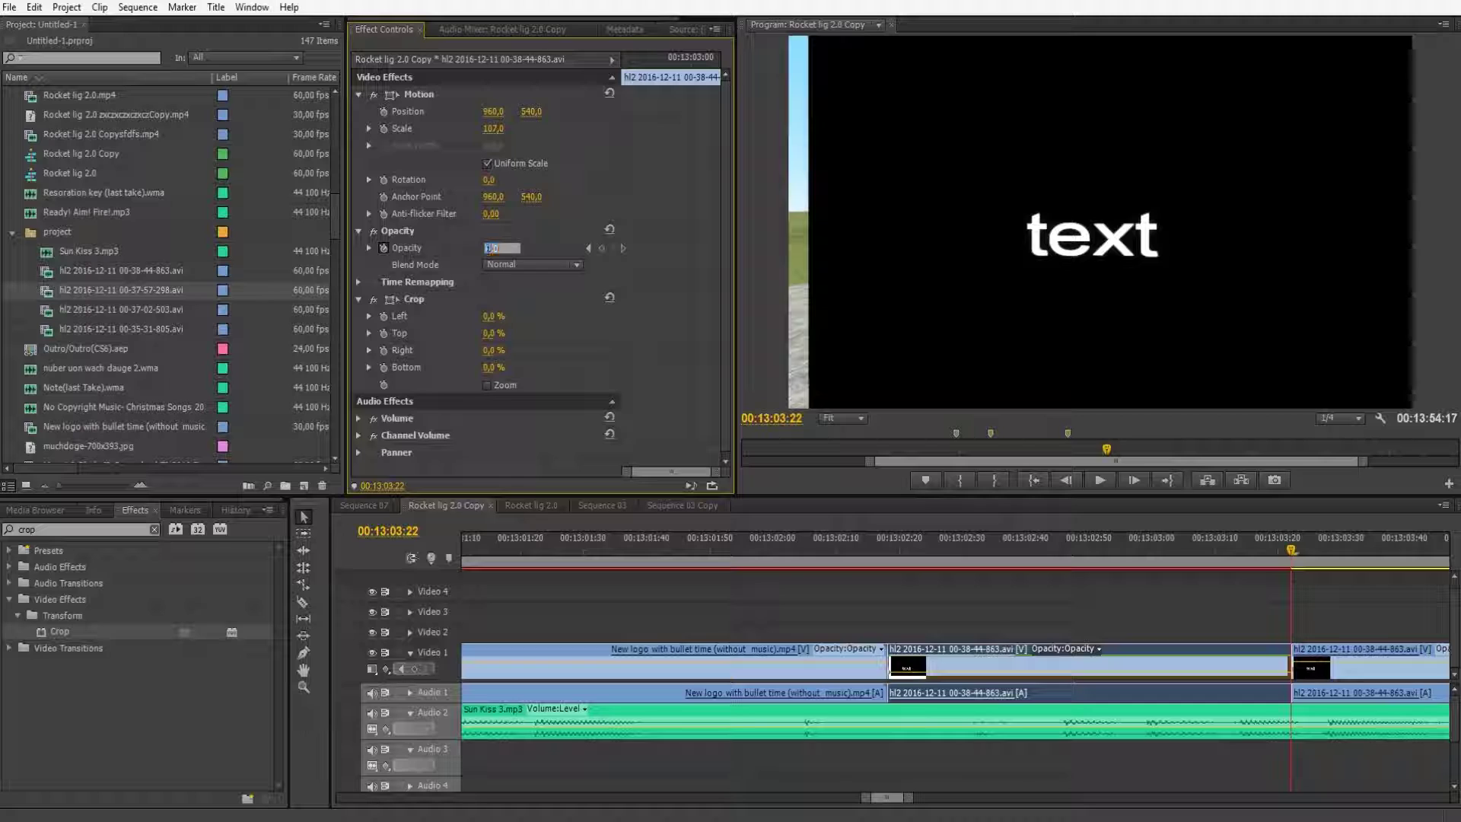
drag(1291, 549, 931, 549)
key(Down)
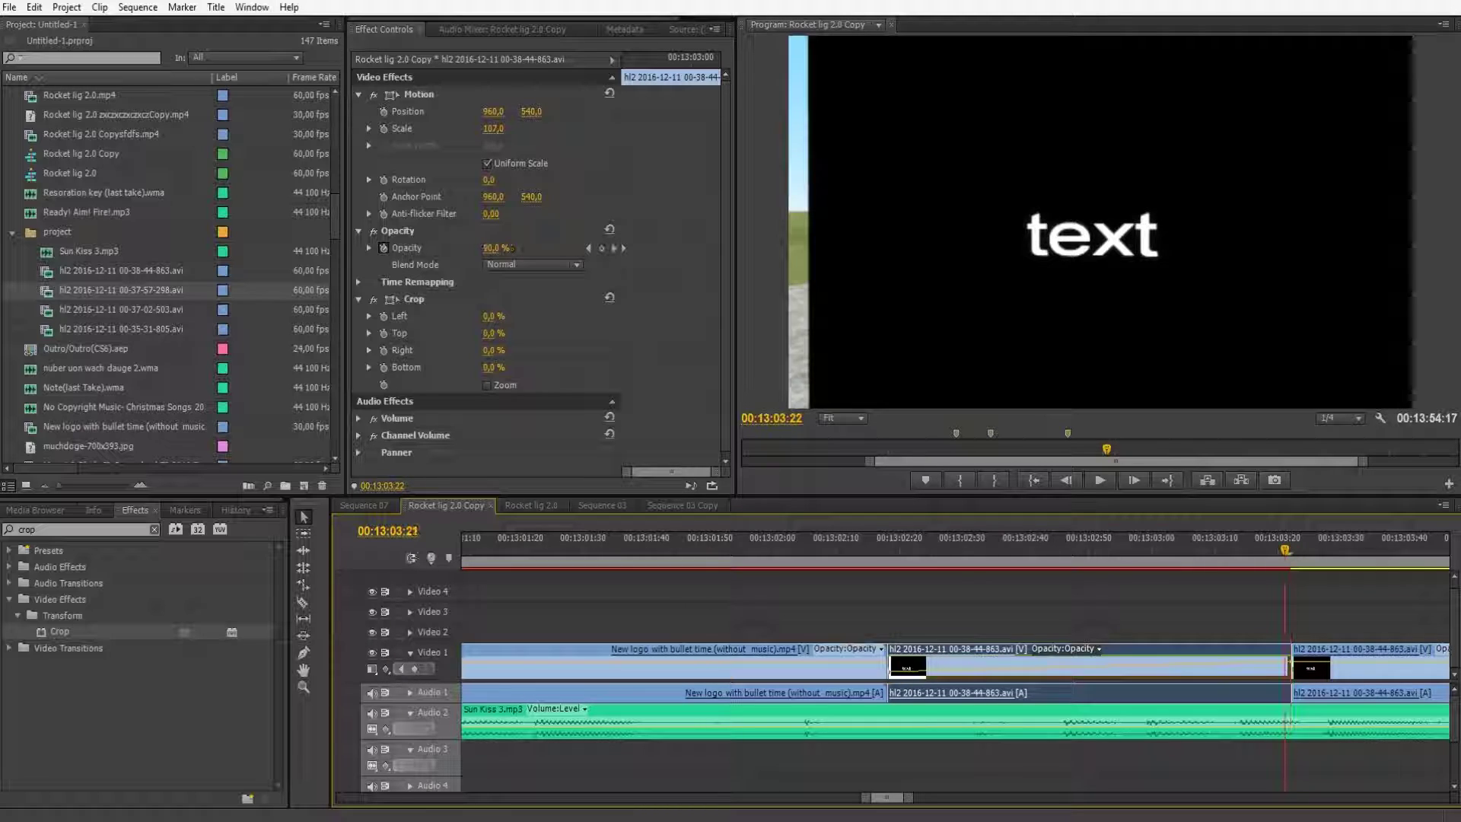
- Step through the start of the fade and set the first Opacity keyframe at 00:13:02:18 to 100%
key(Left)
key(Right)
key(Right)
key(Right)
key(Right)
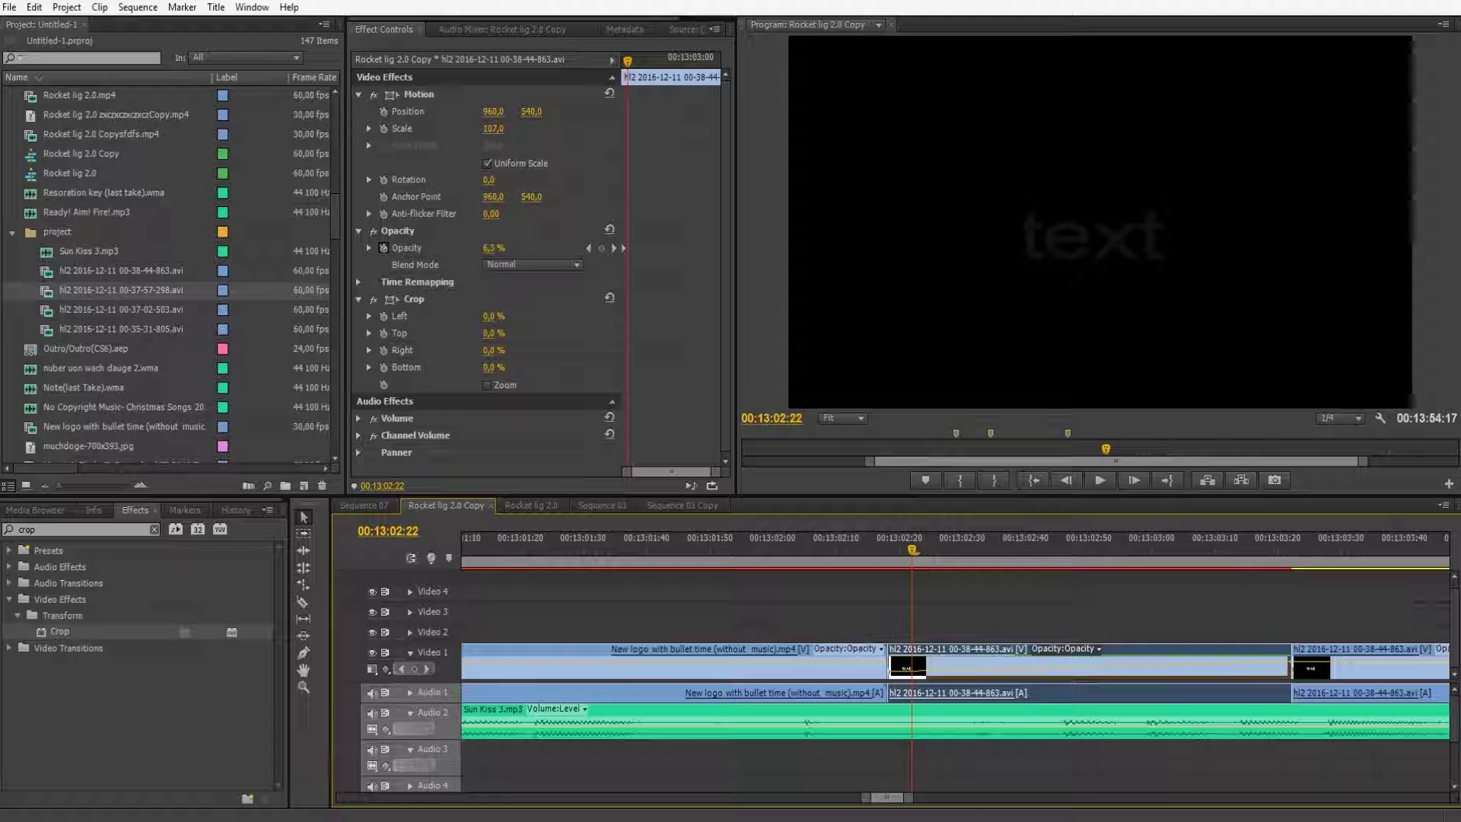
key(Left)
key(Left)
key(Left)
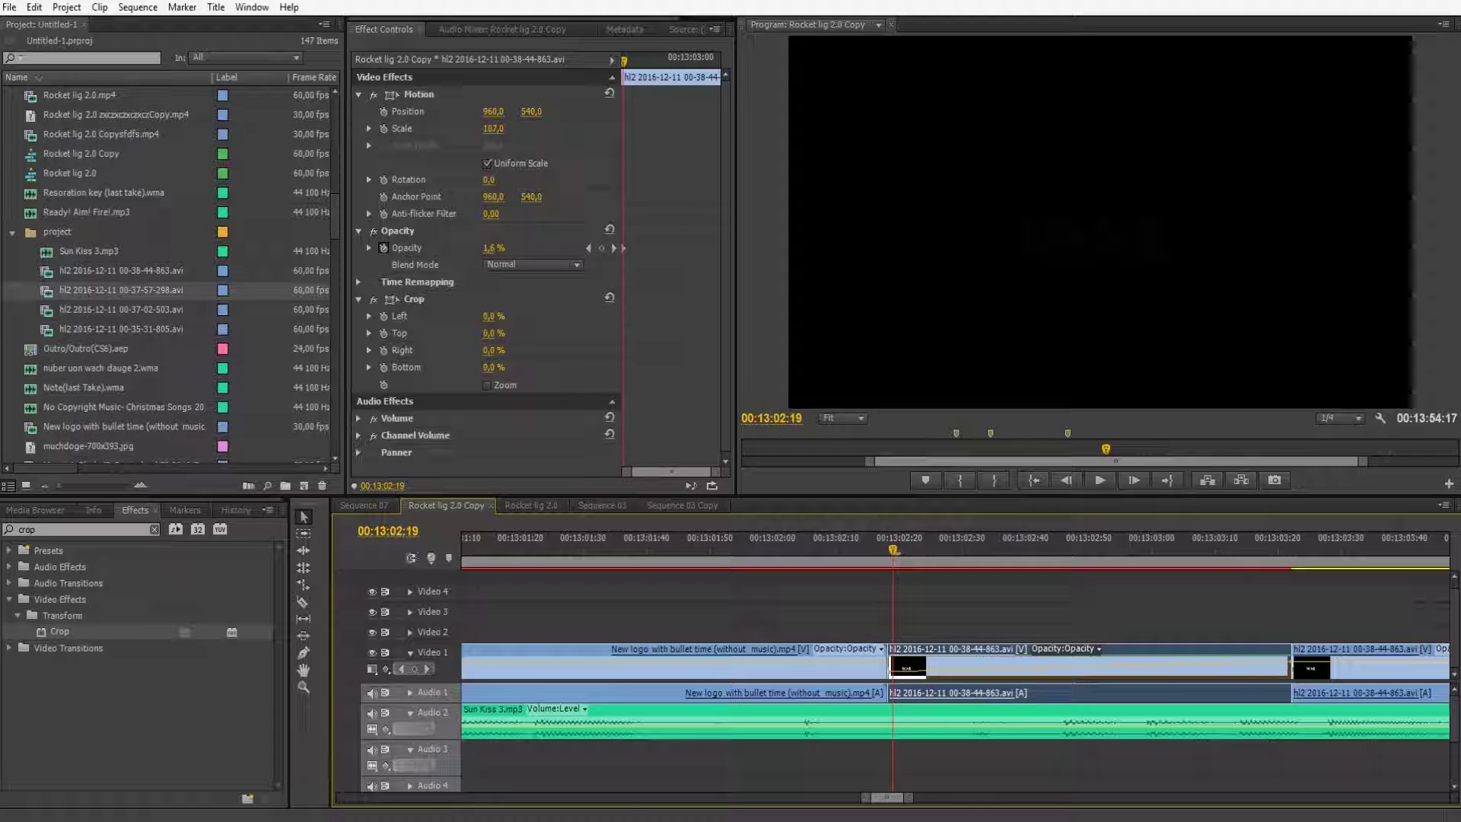
click(493, 248)
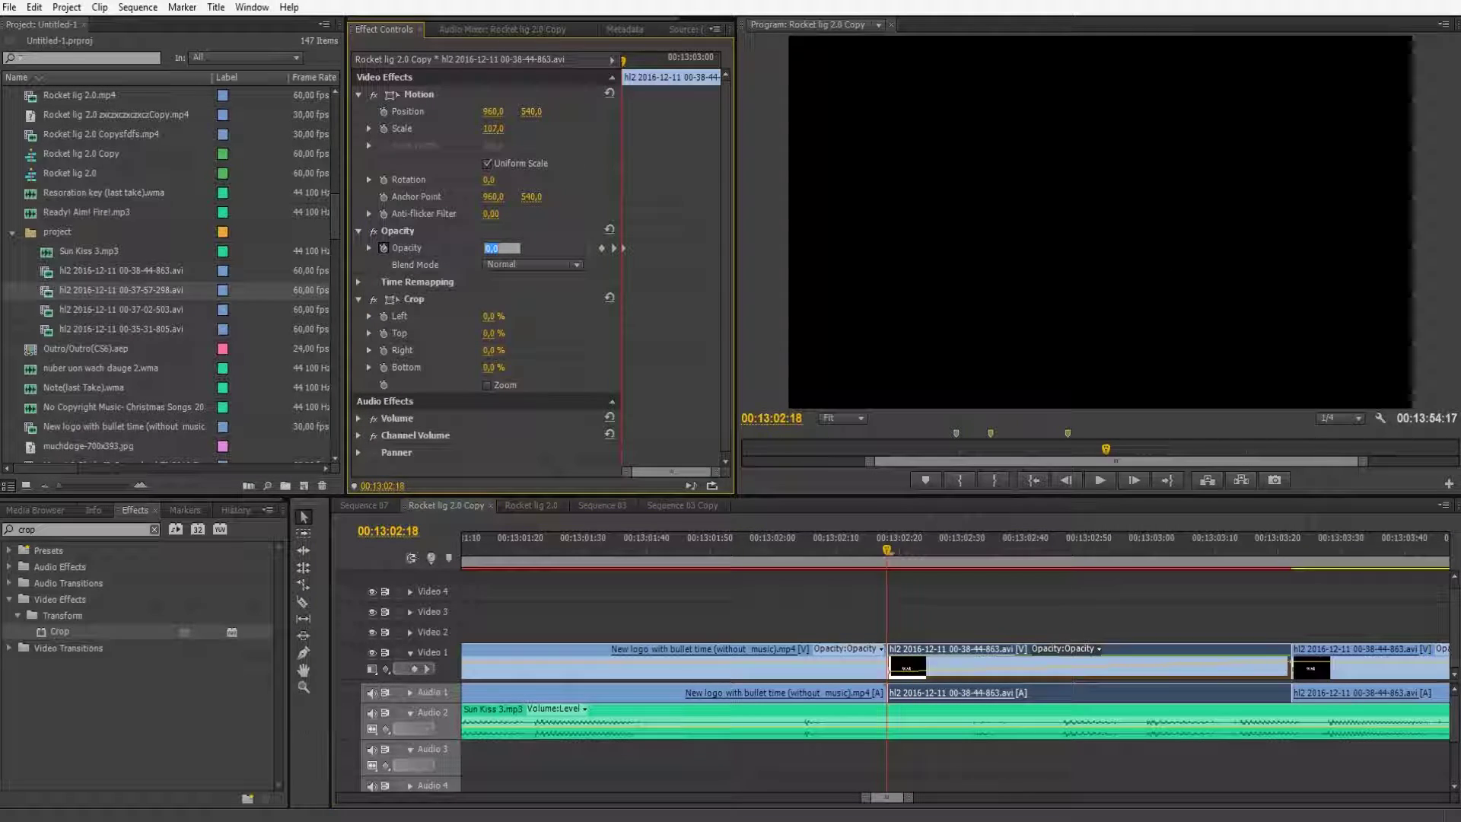
text(100)
key(Return)
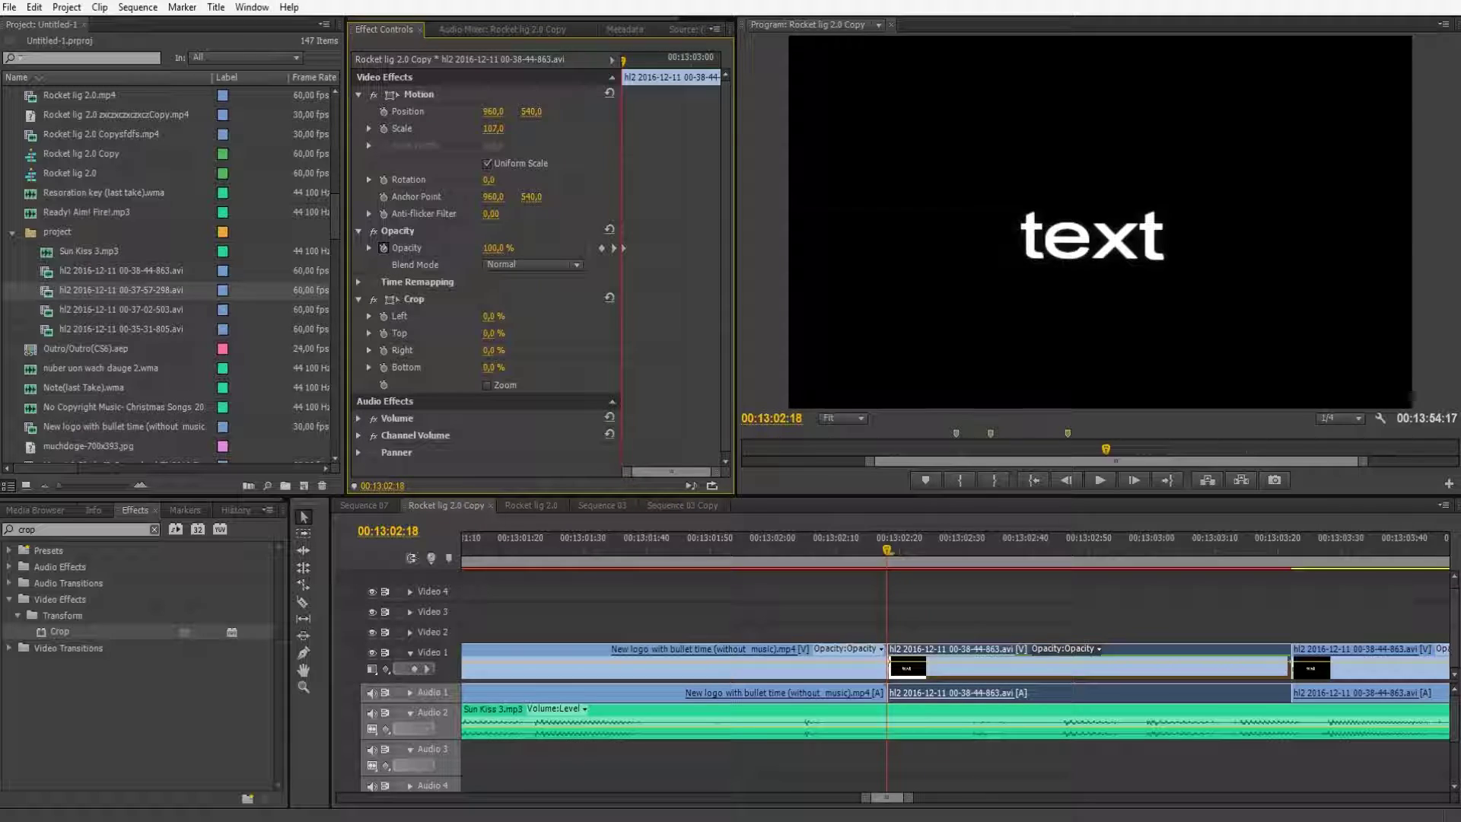
- Keyframe the held frame clip's Position to slide down from above the frame to 960, 540 at 00:13:03:22, and preview it
drag(1289, 545, 1285, 545)
key(Right)
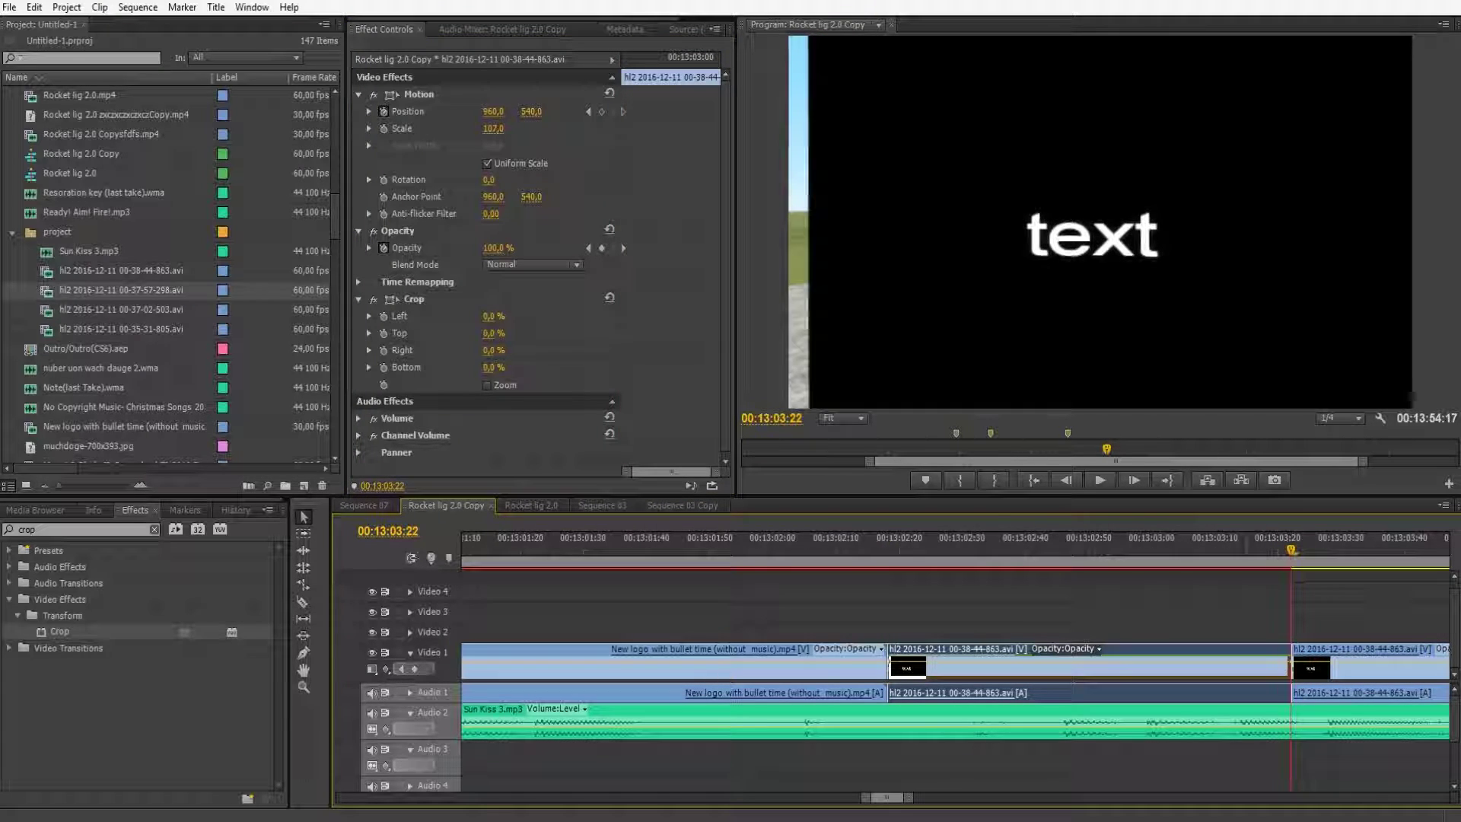
click(601, 112)
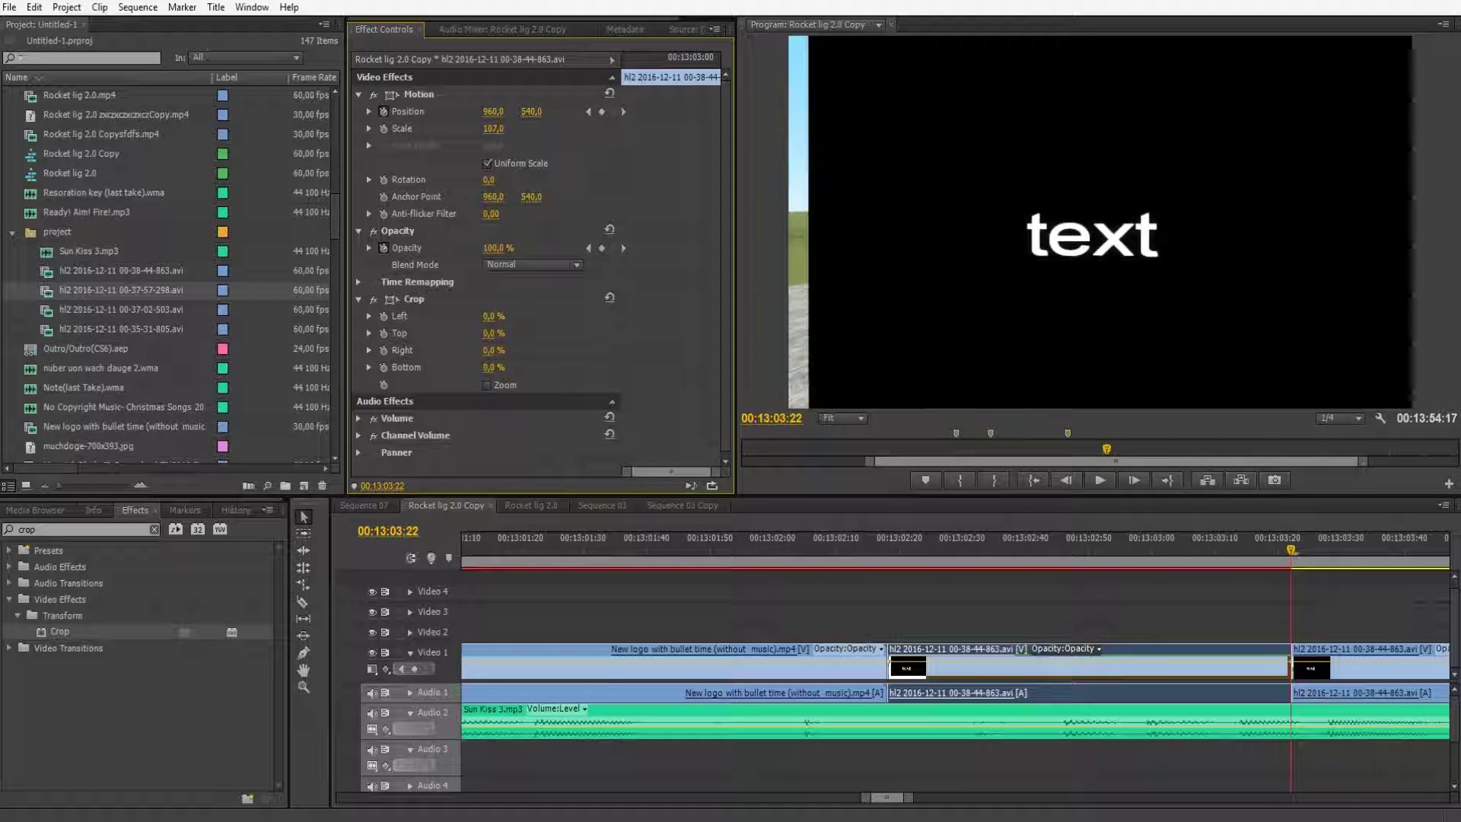
click(589, 111)
drag(532, 112, 20, 112)
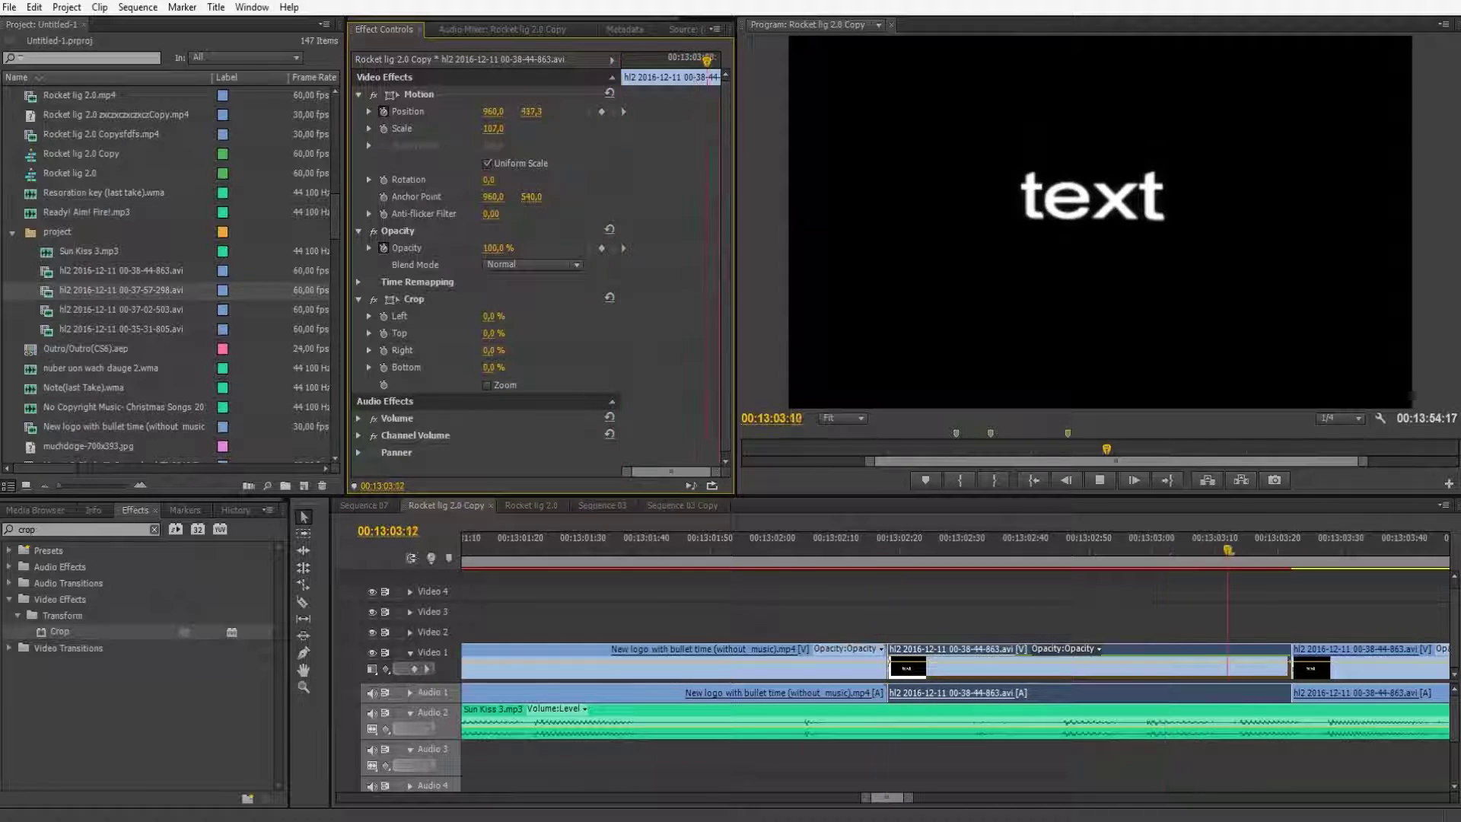
key(space)
- Set the vertical value of the starting Position keyframe to 1151 and preview the clip sliding up from below
click(588, 111)
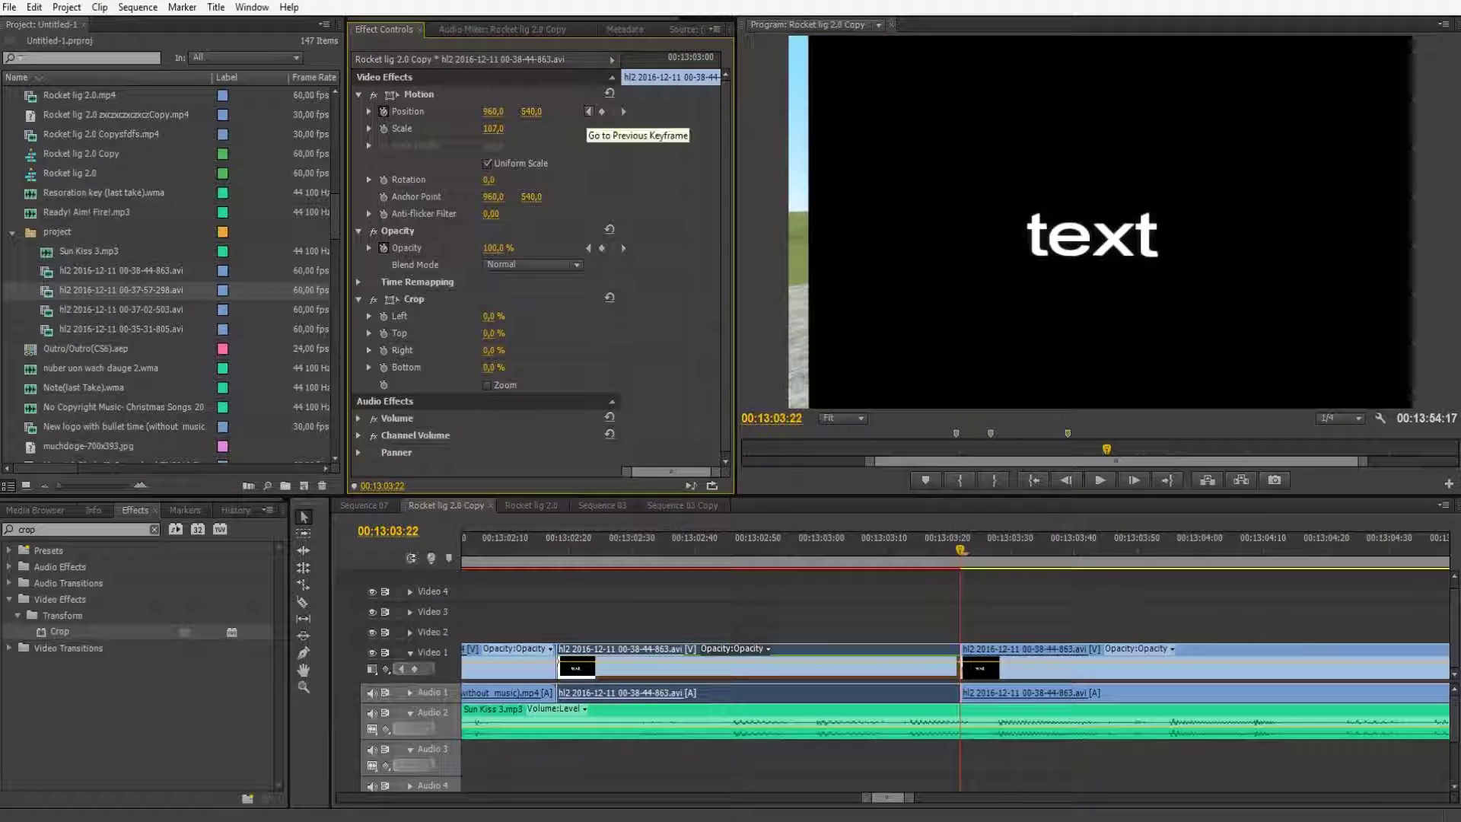
drag(532, 111, 776, 111)
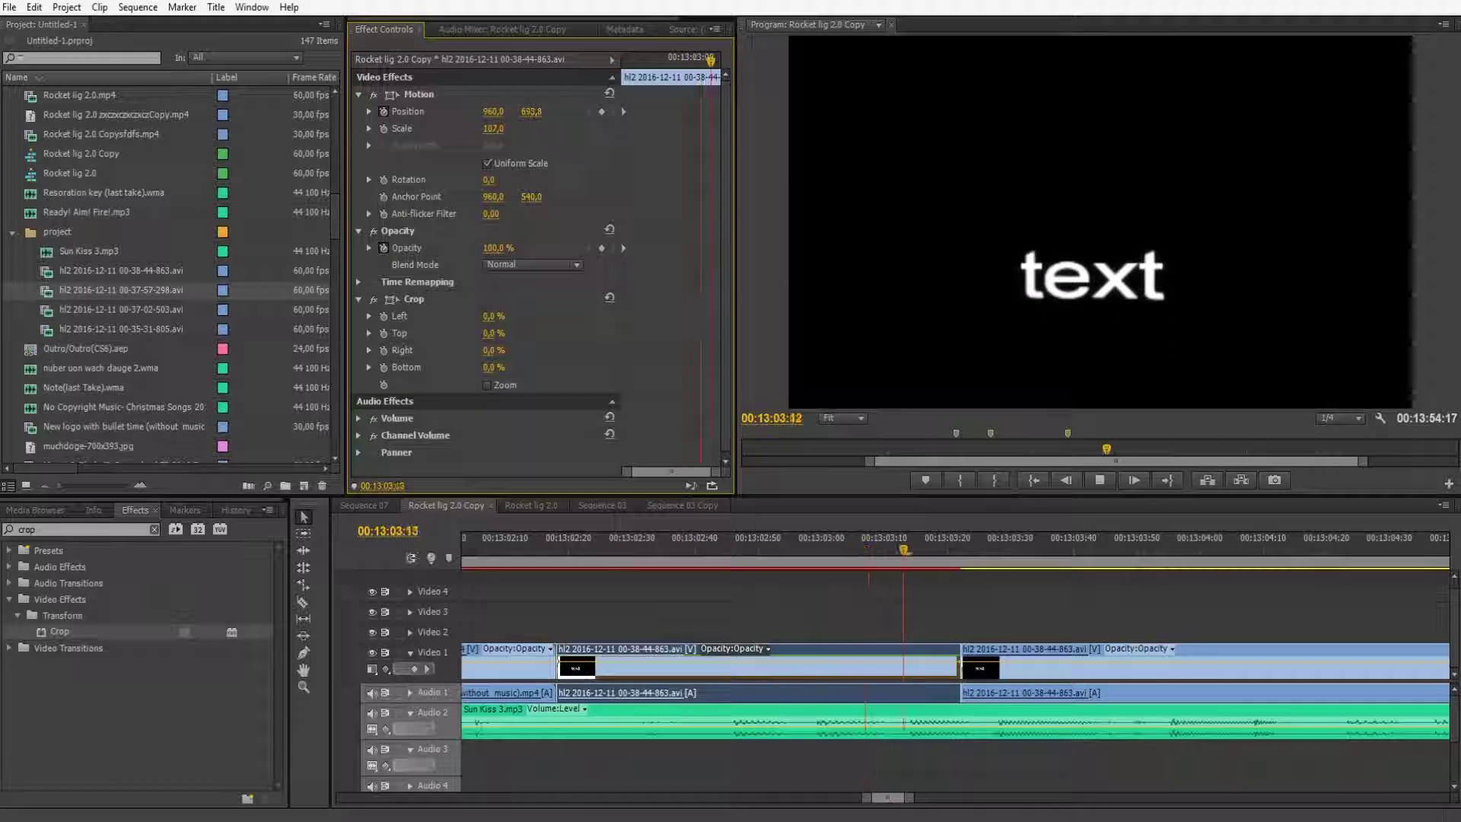
key(space)
drag(617, 544, 556, 543)
key(Left)
- Find the Lightning effect, apply it to the second held frame clip and place the playhead at 00:13:25:27
click(74, 529)
text(ligh)
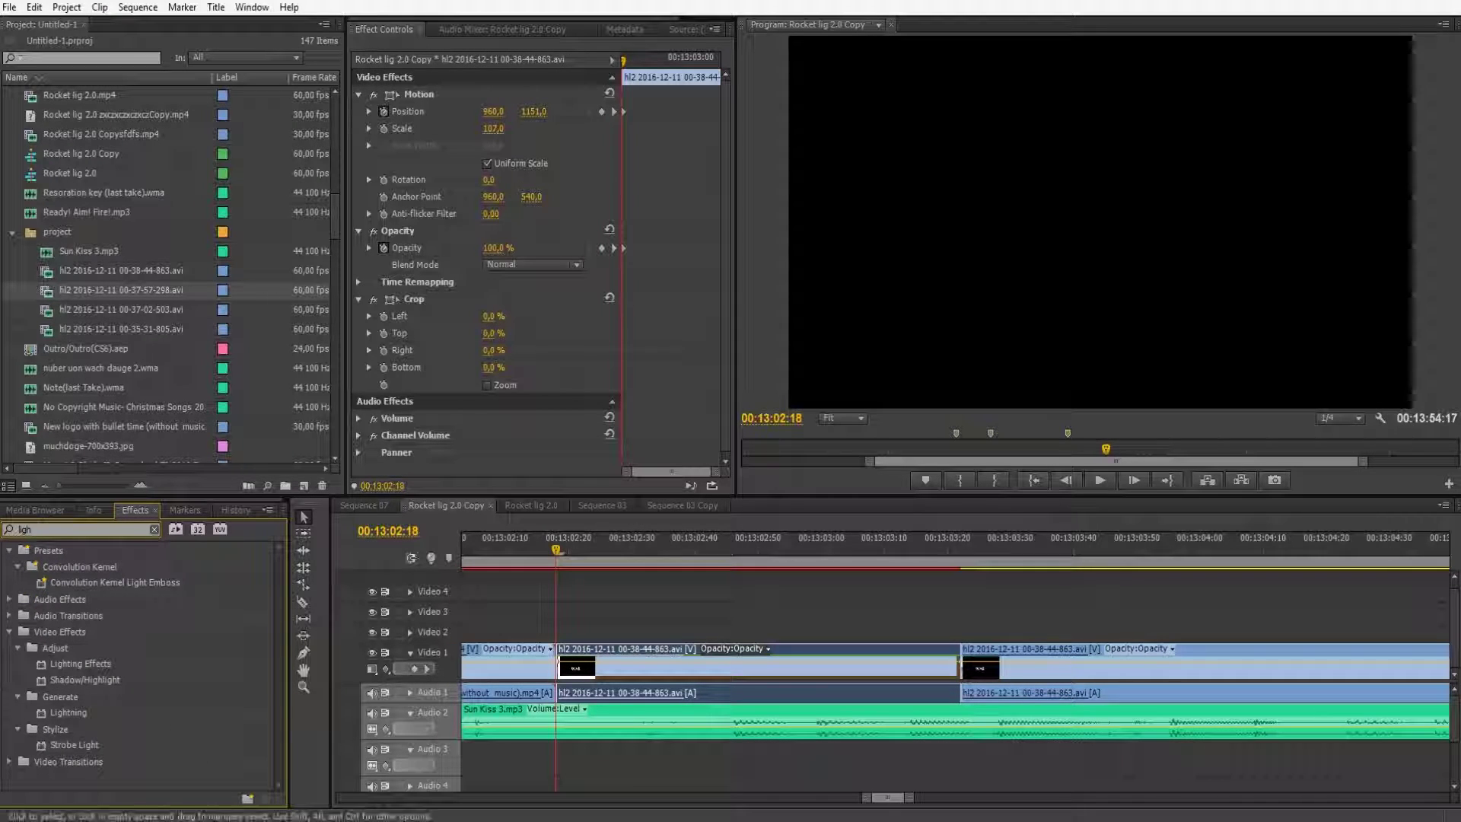
click(882, 608)
mouse_move(909, 797)
mouse_down()
mouse_move(1107, 797)
mouse_move(936, 798)
mouse_up()
click(1129, 542)
click(1094, 668)
click(61, 529)
drag(68, 713, 1094, 666)
drag(995, 542, 1007, 542)
key(Right)
key(Right)
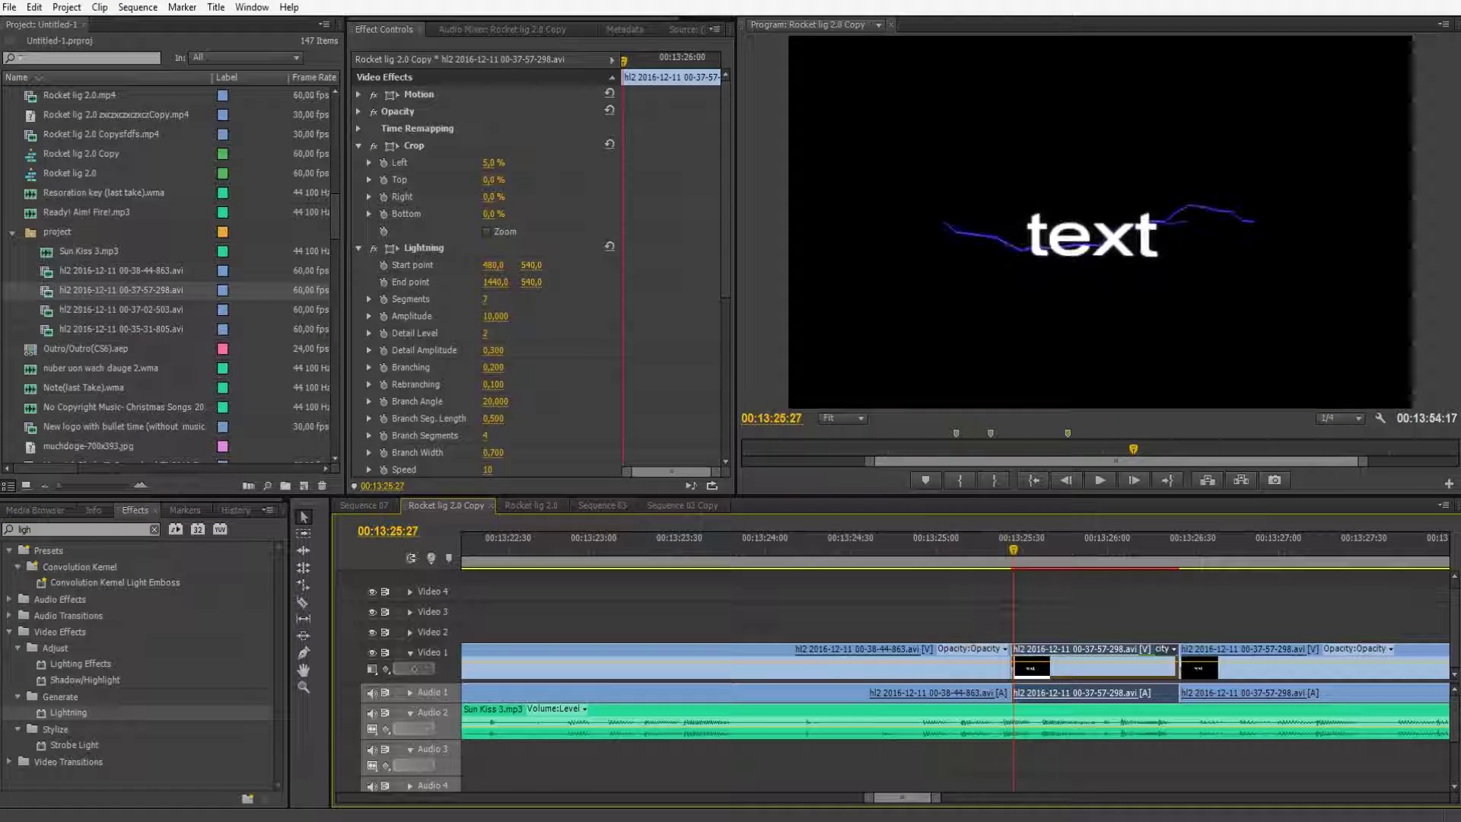
- Preview the lightning, and set its Start point to -19, 10 and its End point to 1964, 1113
key(space)
drag(1064, 546, 1030, 546)
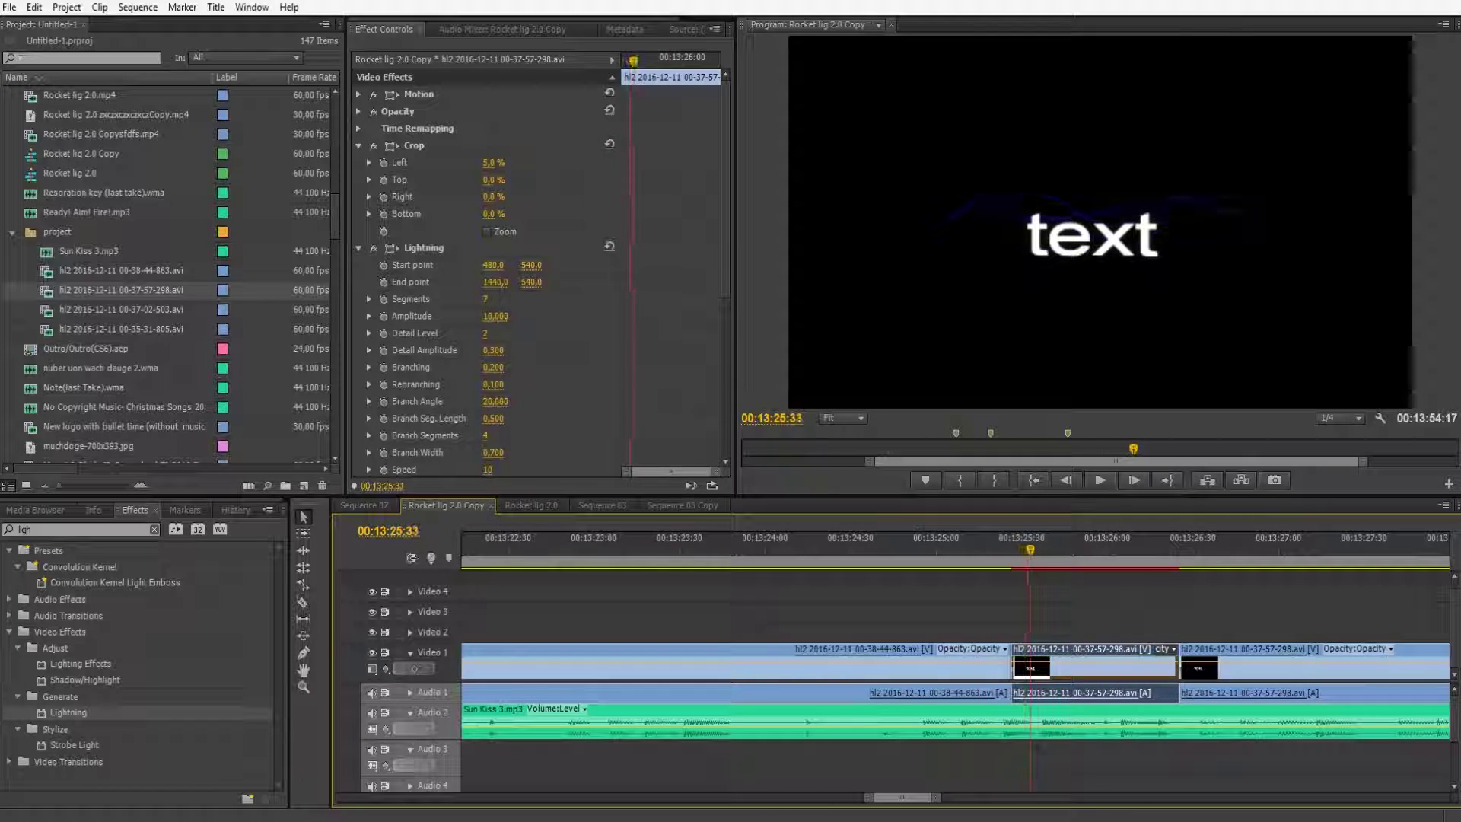
drag(493, 266, 105, 266)
drag(531, 264, 128, 265)
scroll(487, 267, down, 8)
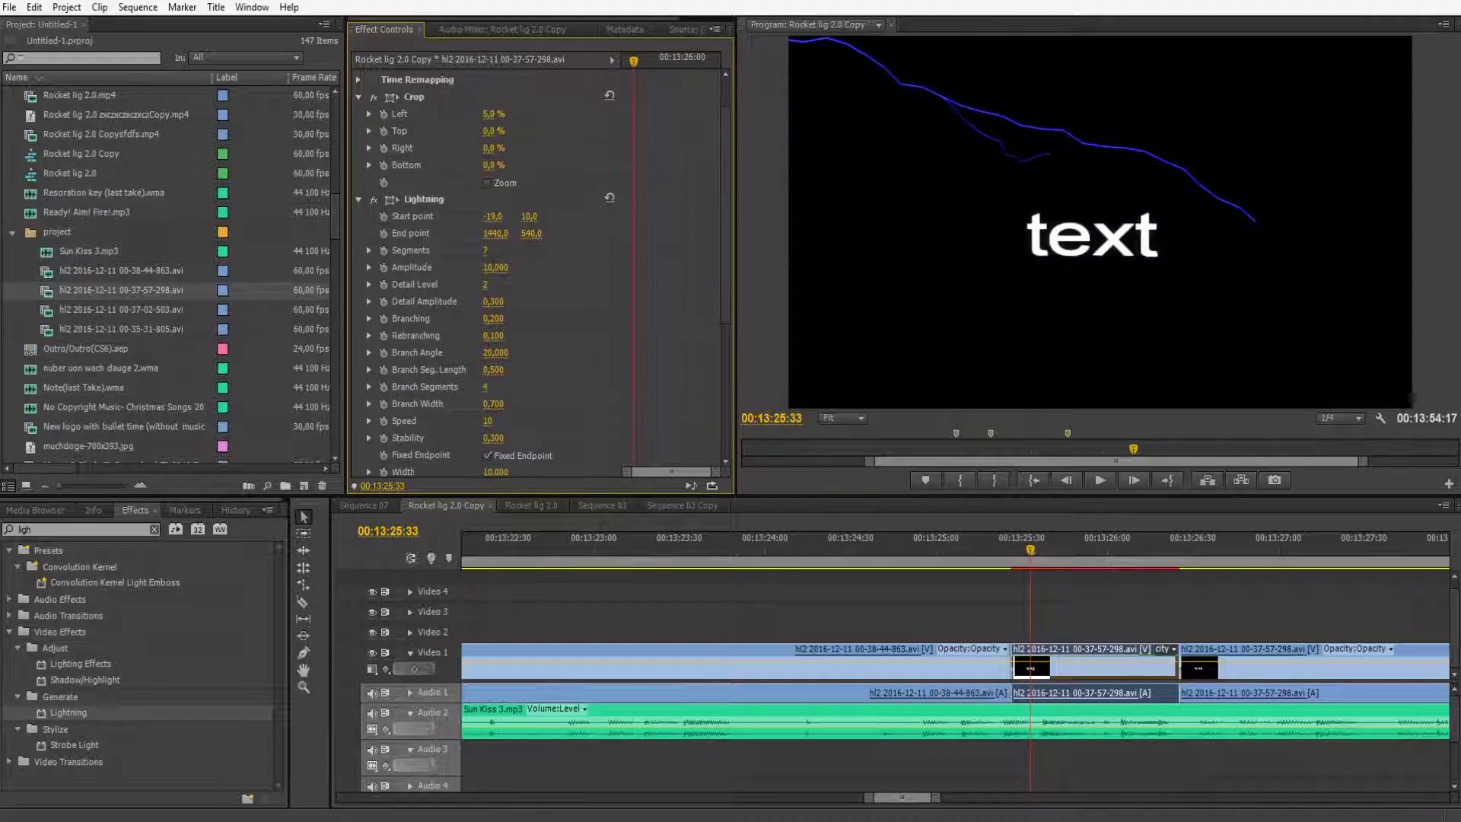
scroll(491, 281, up, 8)
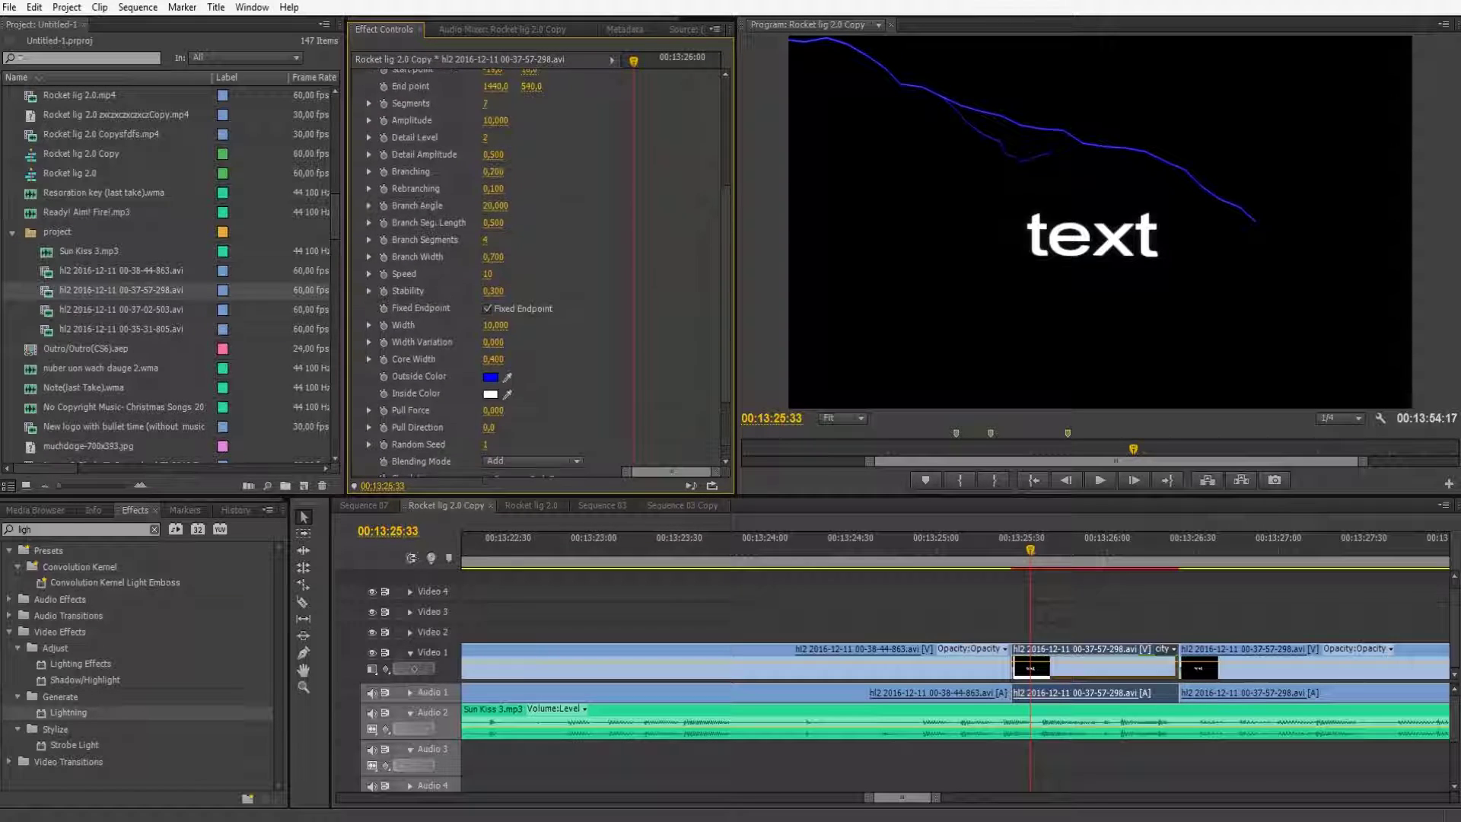
drag(531, 265, 963, 265)
drag(495, 265, 894, 264)
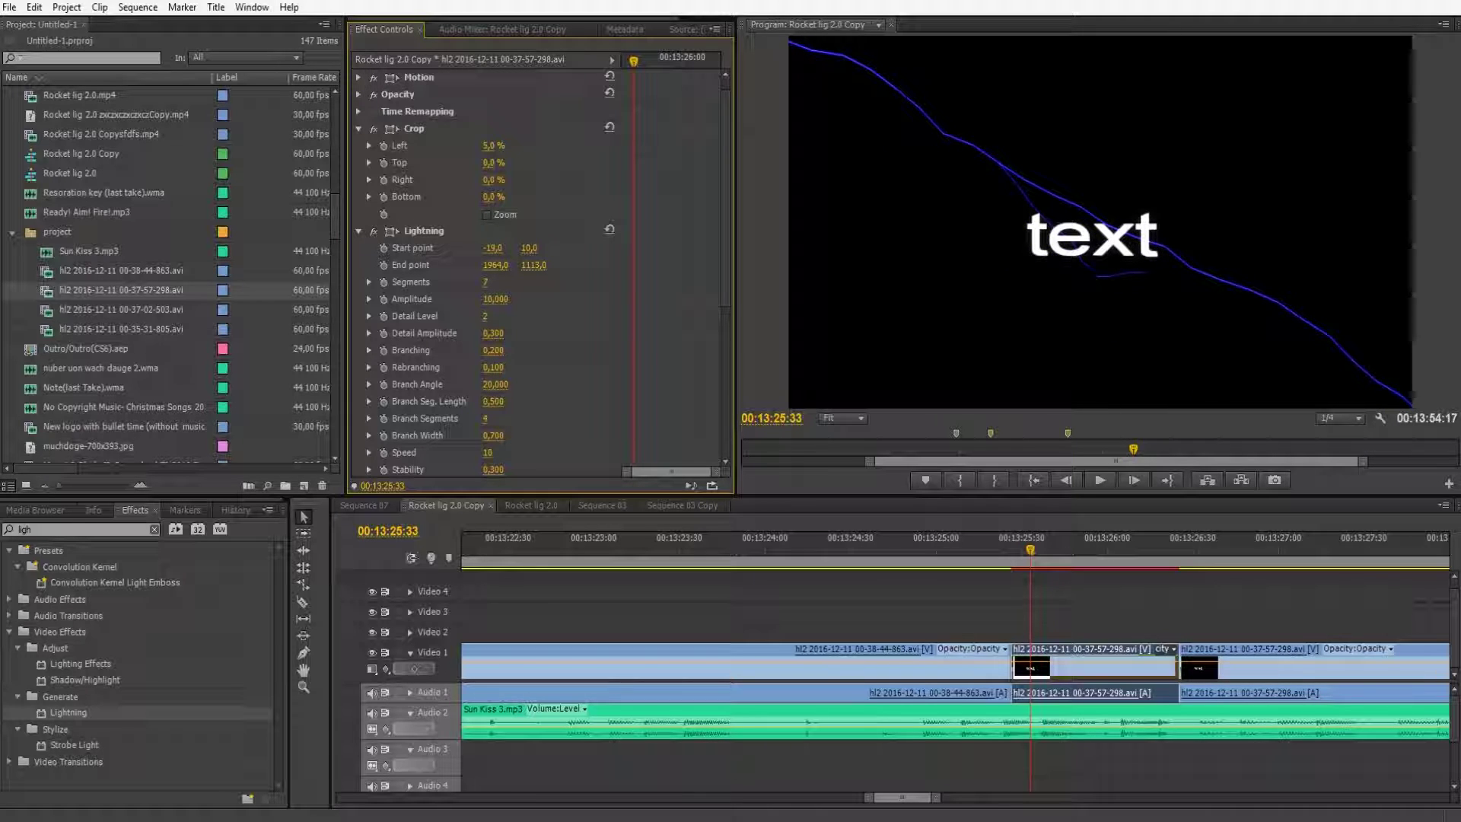
- Set the lightning's Segments to 25, Amplitude to 50, Detail Level to 8, Detail Amplitude to 1, Branch Angle to 44 and Width to 20
drag(485, 282, 503, 373)
scroll(533, 333, down, 2)
scroll(533, 274, down, 3)
scroll(395, 97, down, 3)
- Play and step through the second held frame clip to examine the lightning animation
key(space)
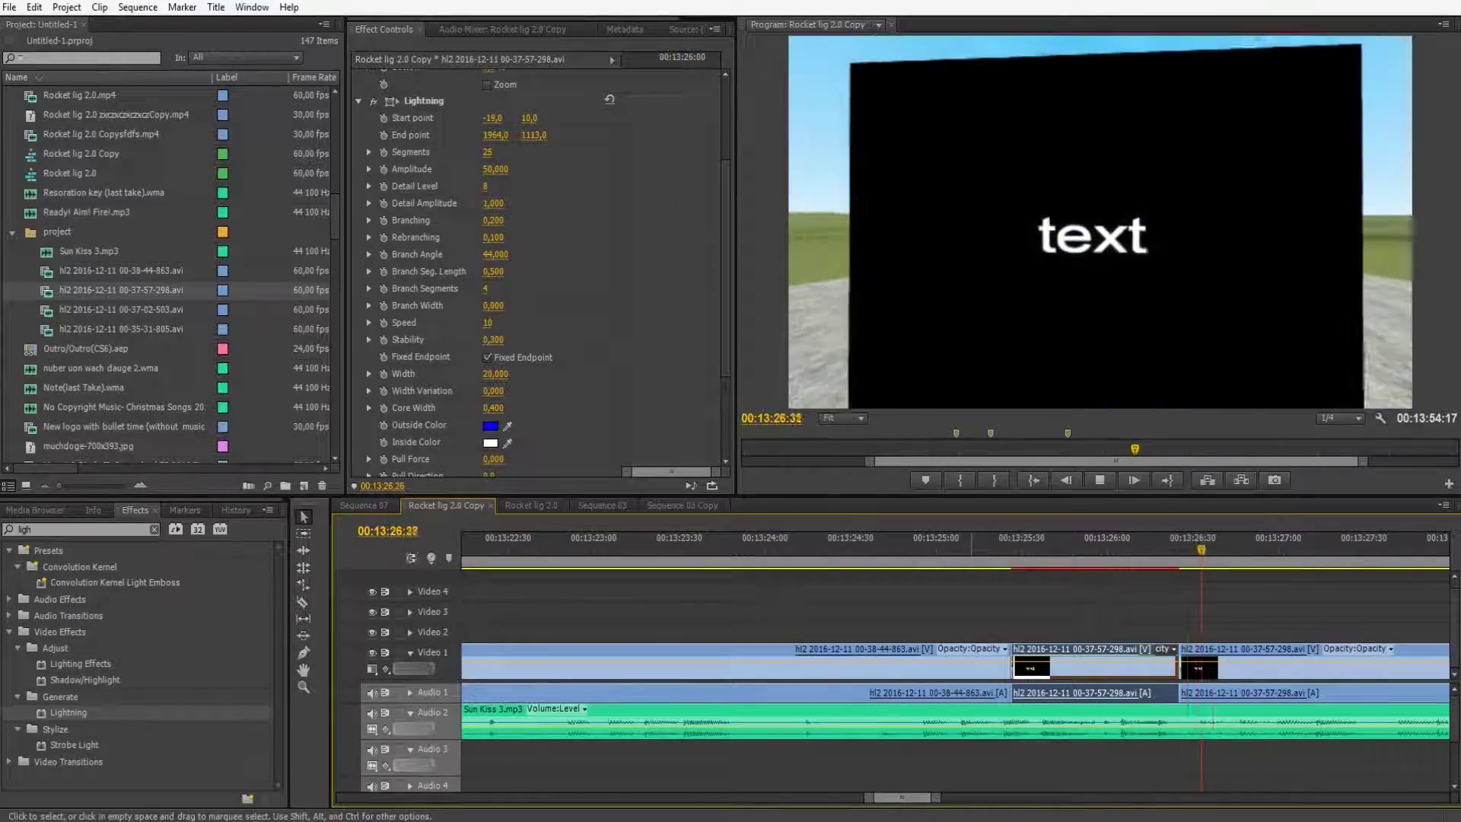
key(space)
drag(1111, 547, 984, 548)
key(space)
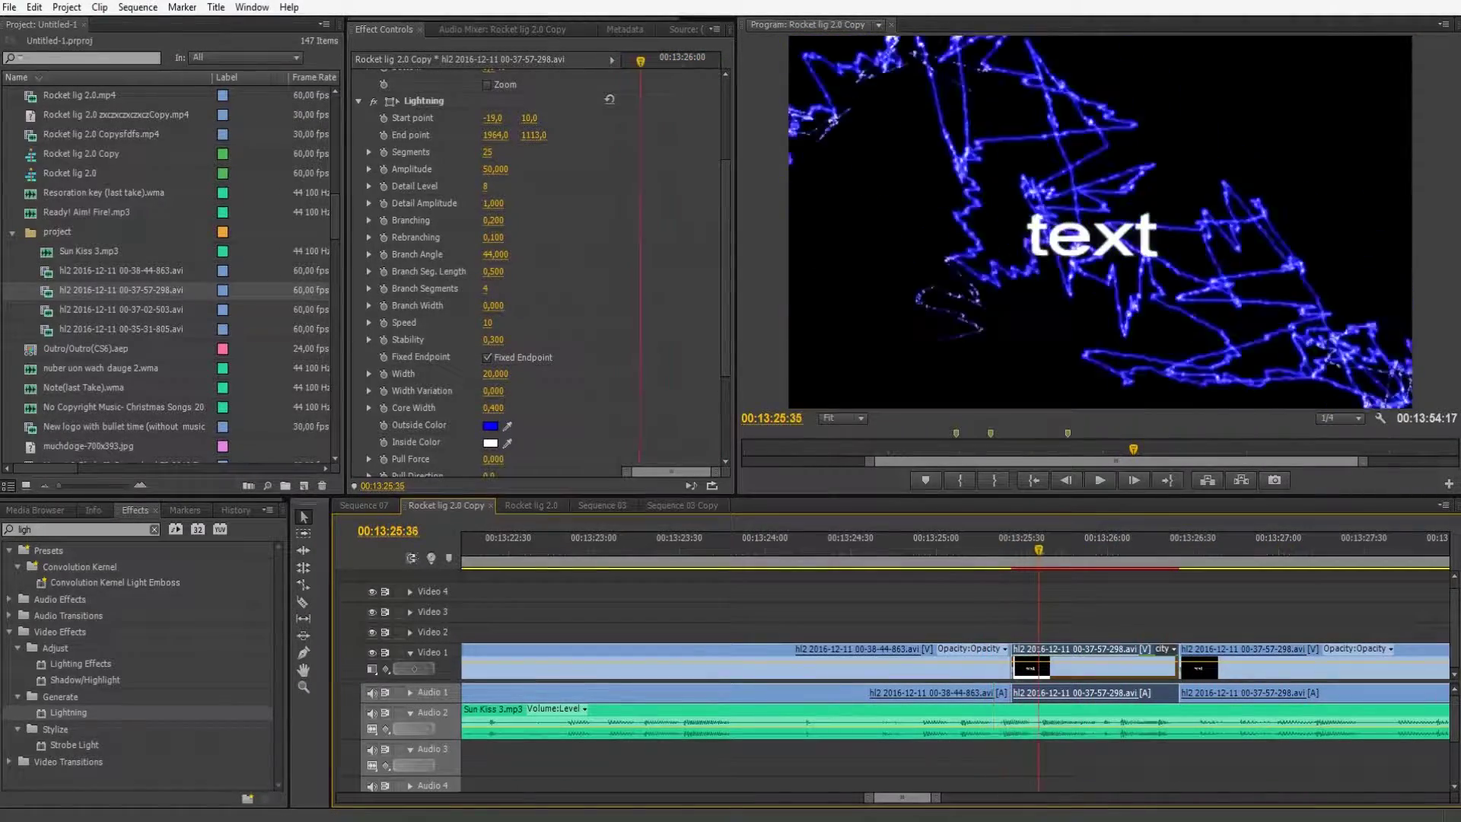
mouse_move(1145, 548)
mouse_down()
mouse_move(1210, 548)
mouse_move(1116, 547)
mouse_up()
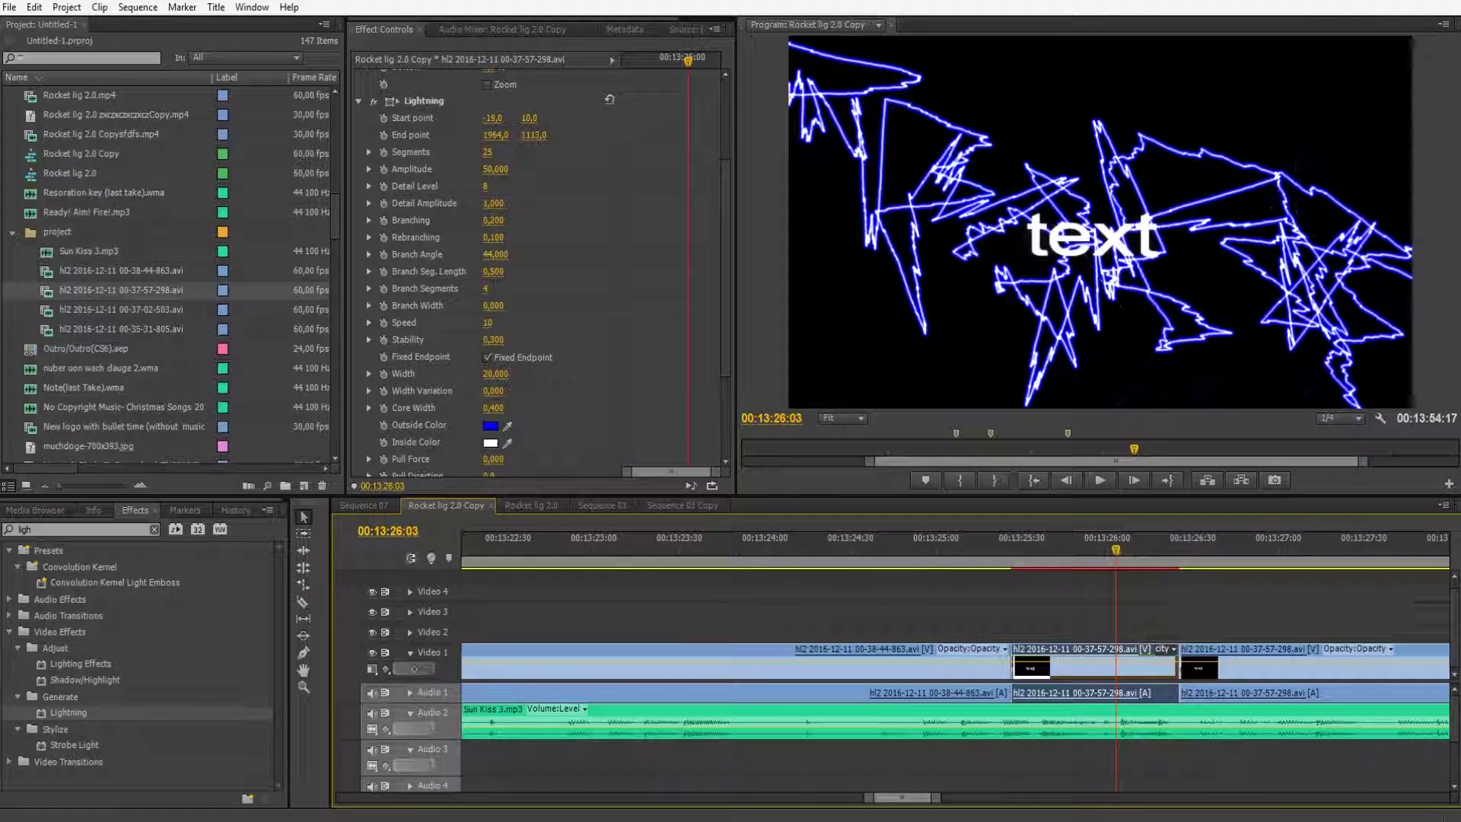
key(Left)
key(Left)
key(Left)
key(Left)
key(Left)
key(Left)
key(Left)
key(Right)
key(Right)
key(Right)
key(Right)
key(Right)
key(Right)
key(Right)
- Apply Fast Color Corrector to the second held frame clip and shift its color balance towards green, with a Balance Angle of 97.1°
click(25, 529)
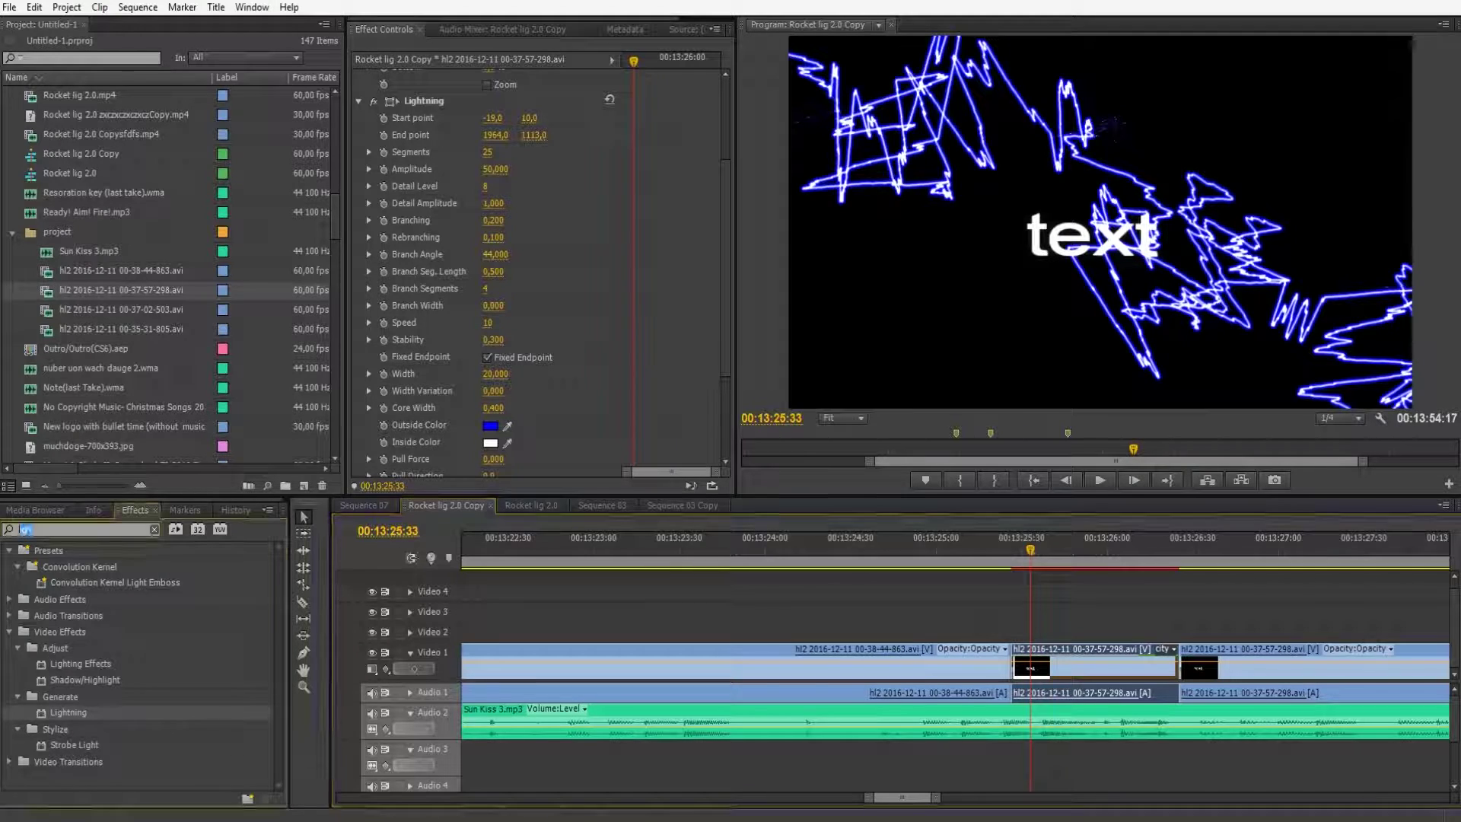
text(fast)
drag(90, 712, 367, 439)
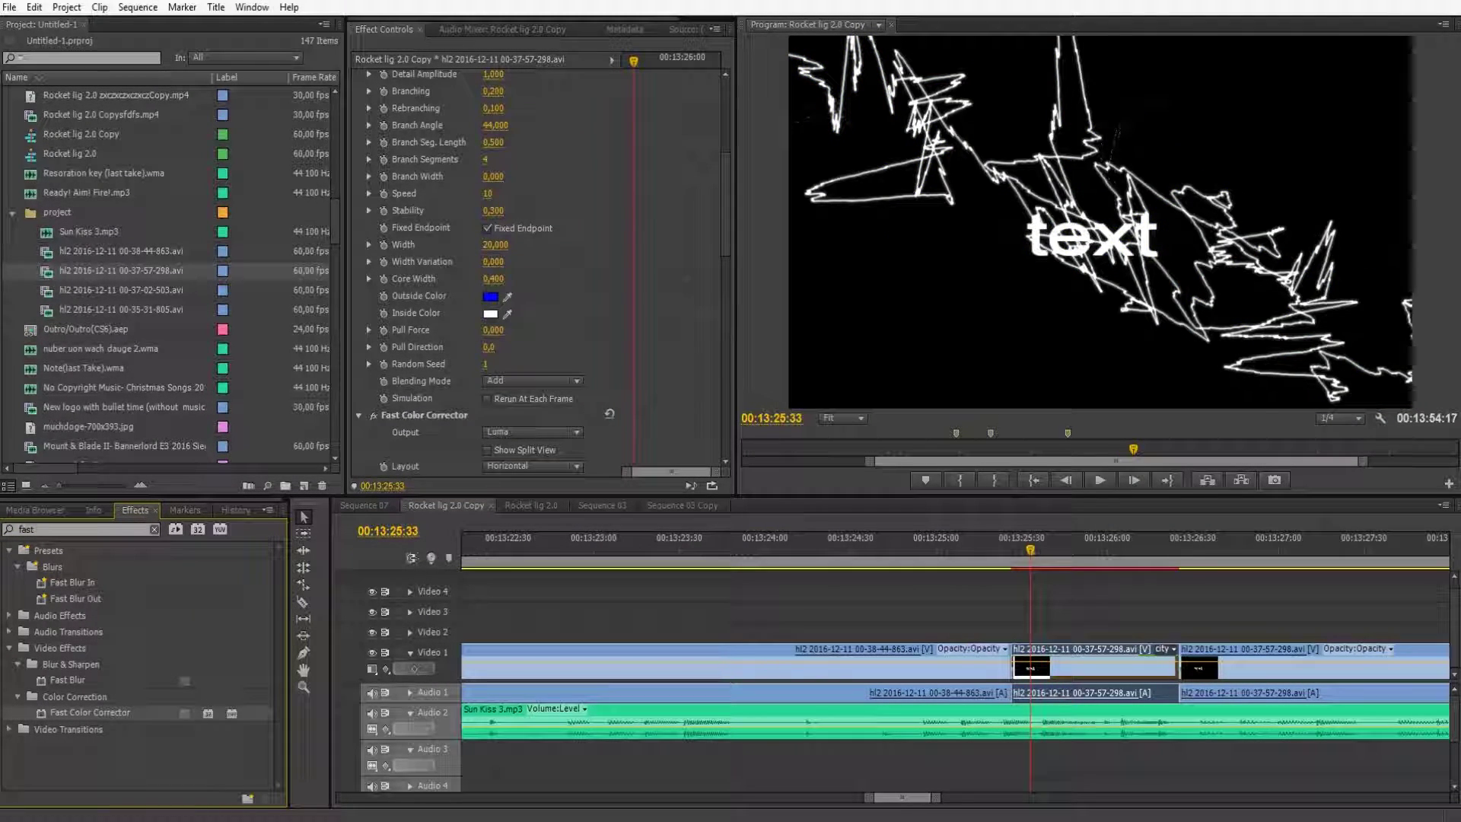
scroll(487, 305, up, 2)
drag(475, 335, 483, 364)
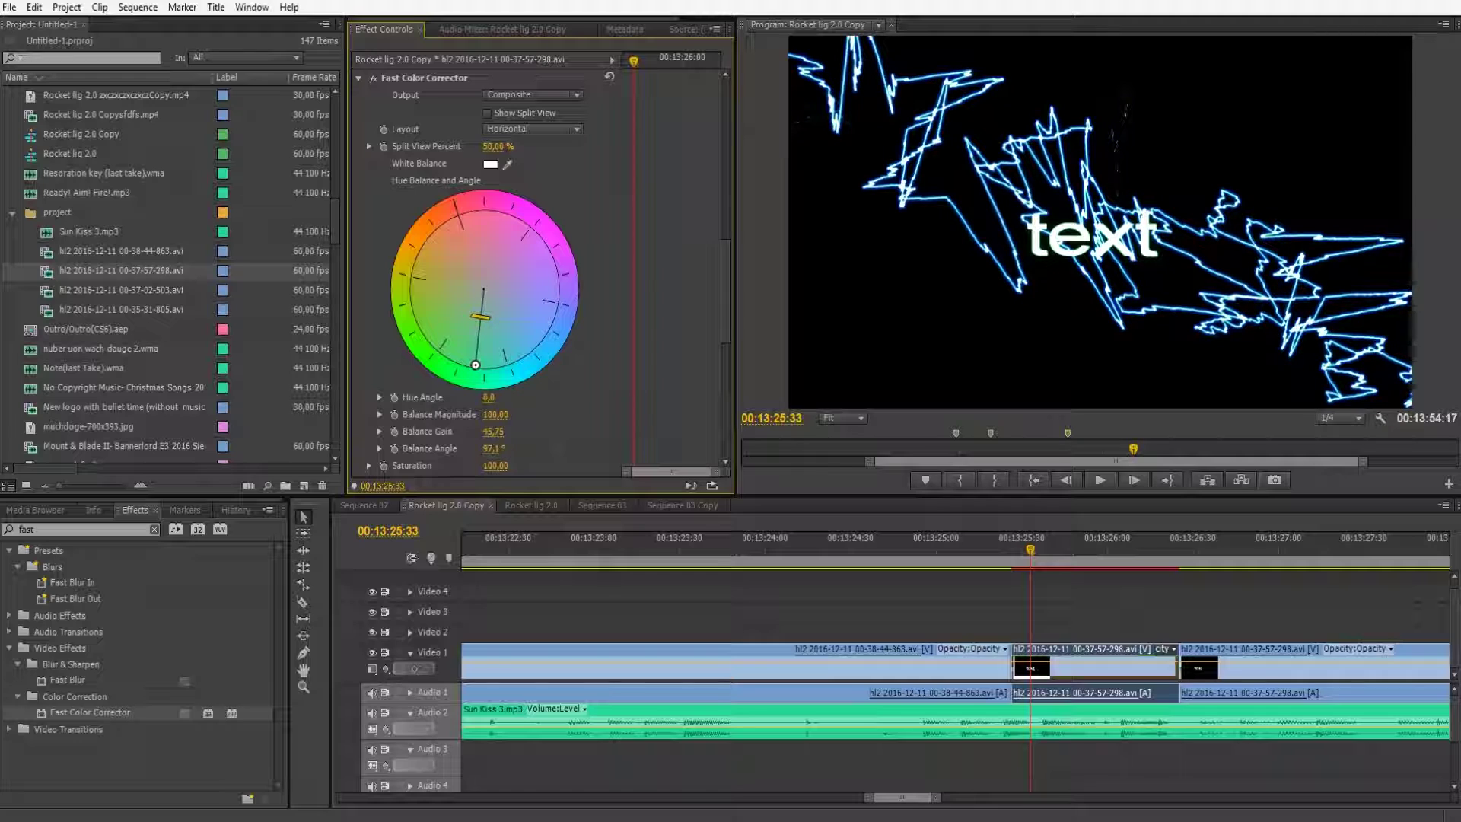
- Keyframe the Balance Angle from 93.4° at 00:13:25:26 to -118.6° at 00:13:26:24 near the clip's end
drag(1030, 549, 1011, 549)
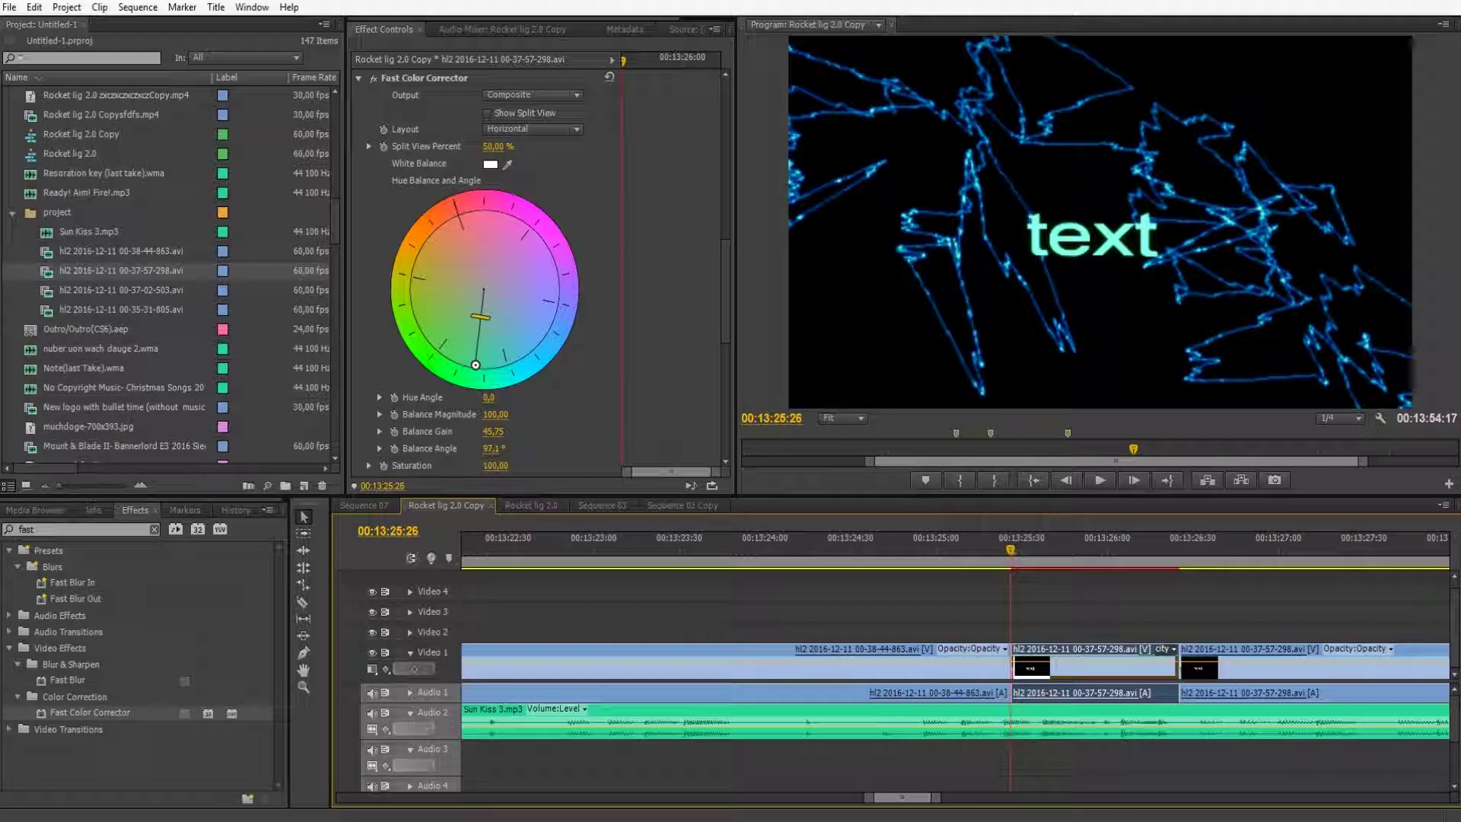
drag(476, 364, 477, 365)
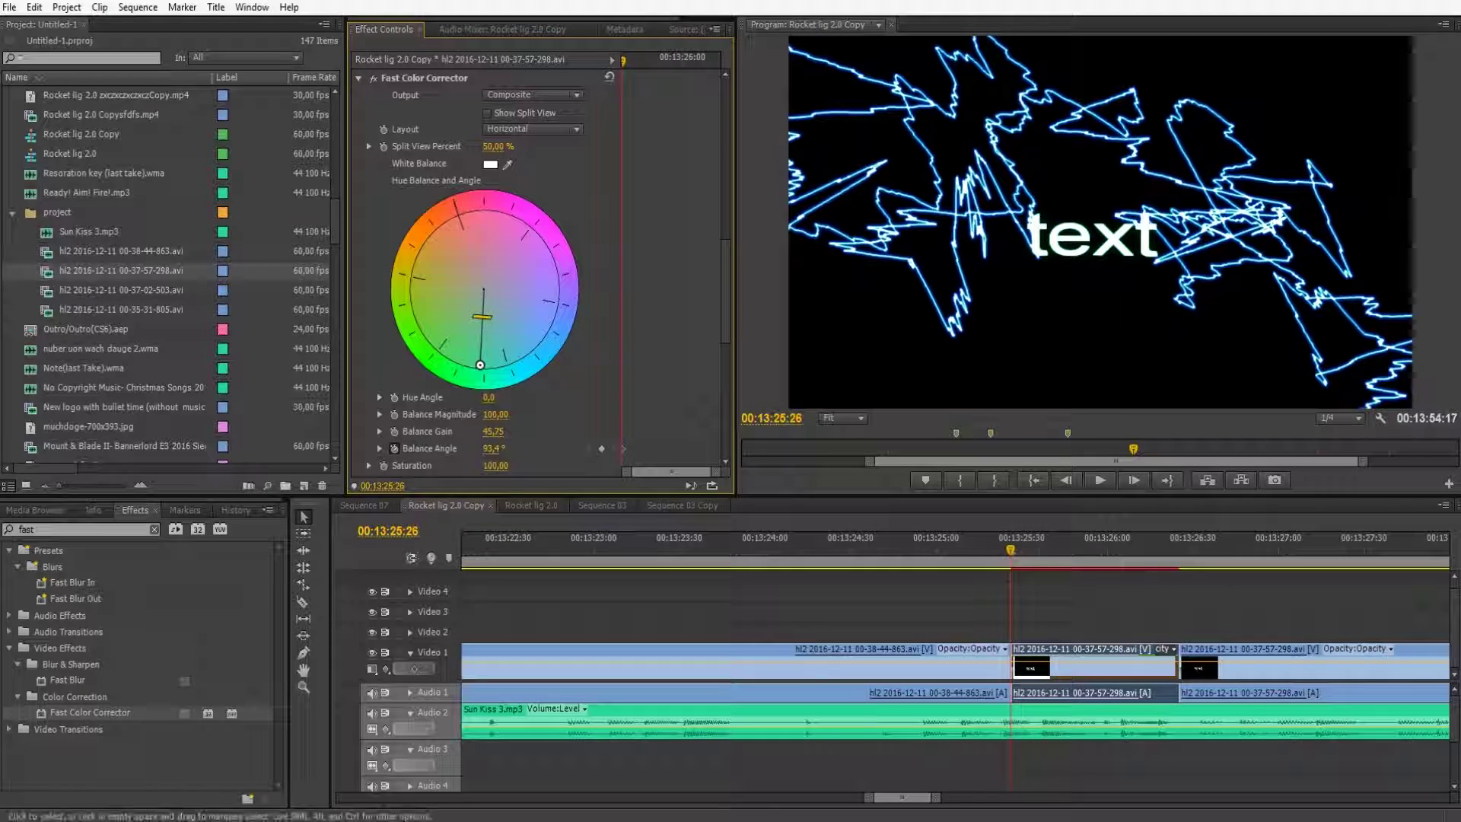
key(space)
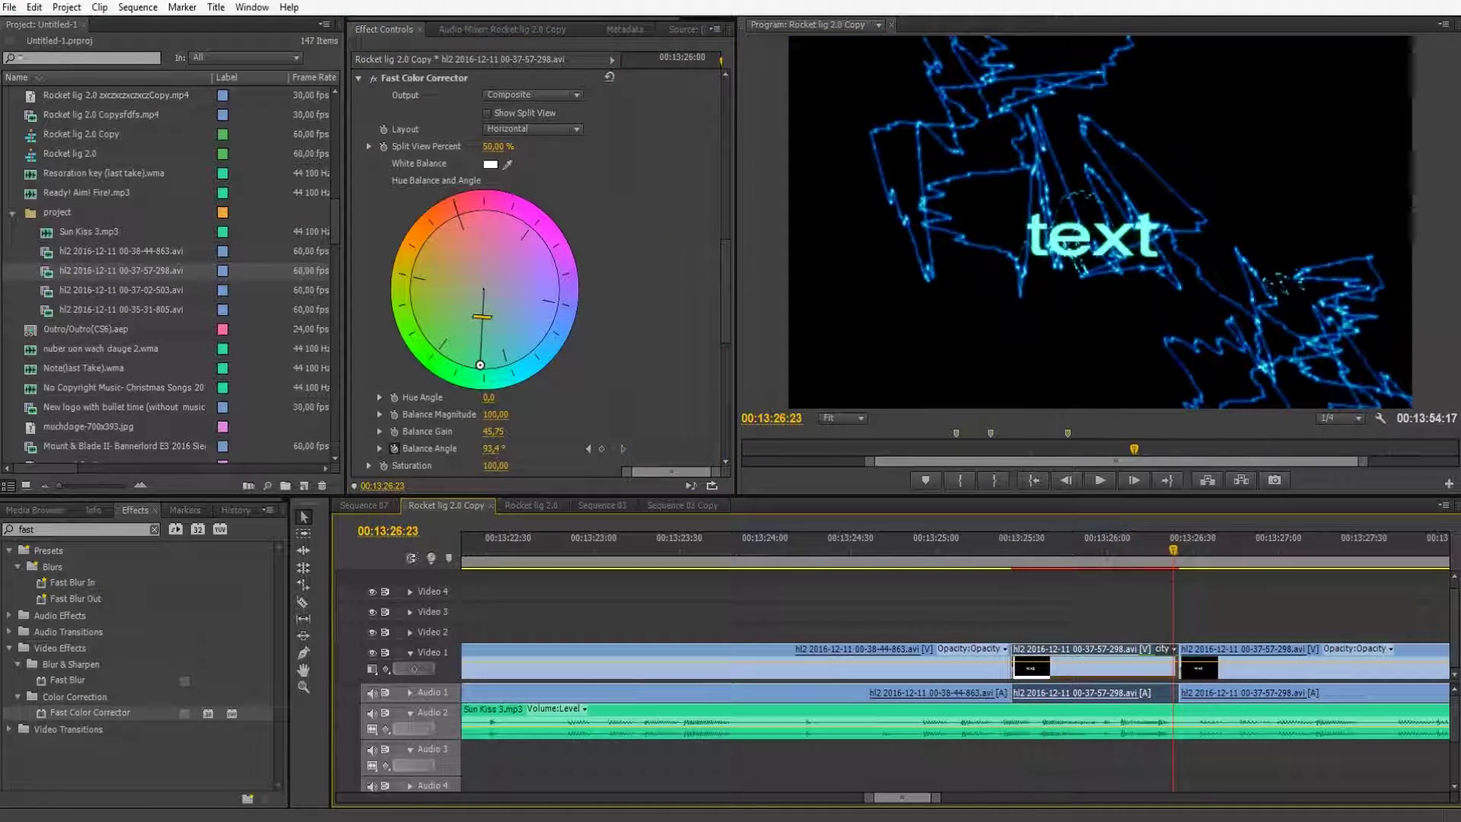
drag(480, 364, 450, 222)
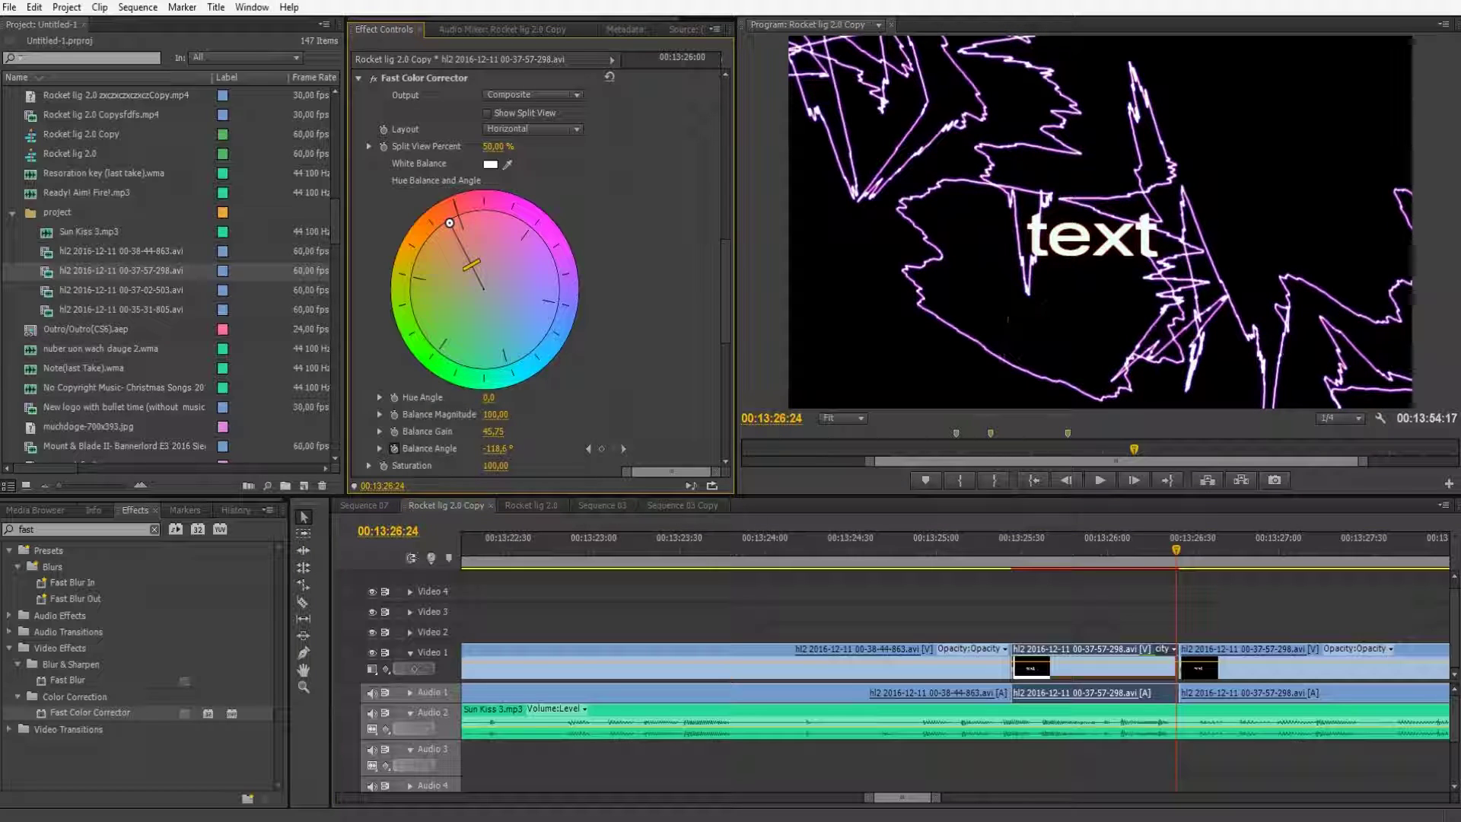
- Set the Balance Angle keyframe at 00:13:25:26 to -103.6° and move the ending color balance towards yellow-green
drag(449, 223, 480, 364)
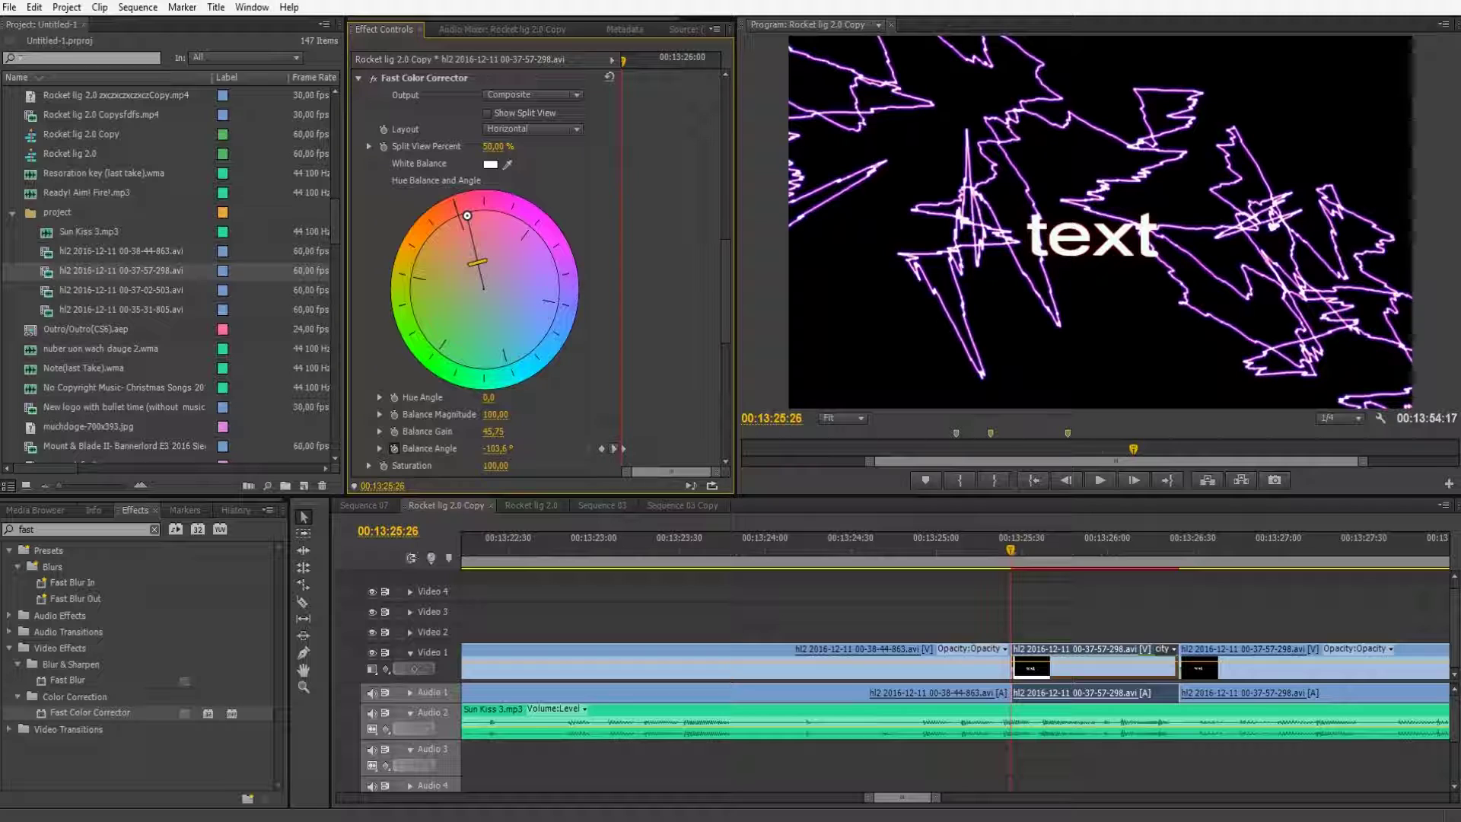
drag(468, 216, 464, 217)
drag(420, 325, 467, 215)
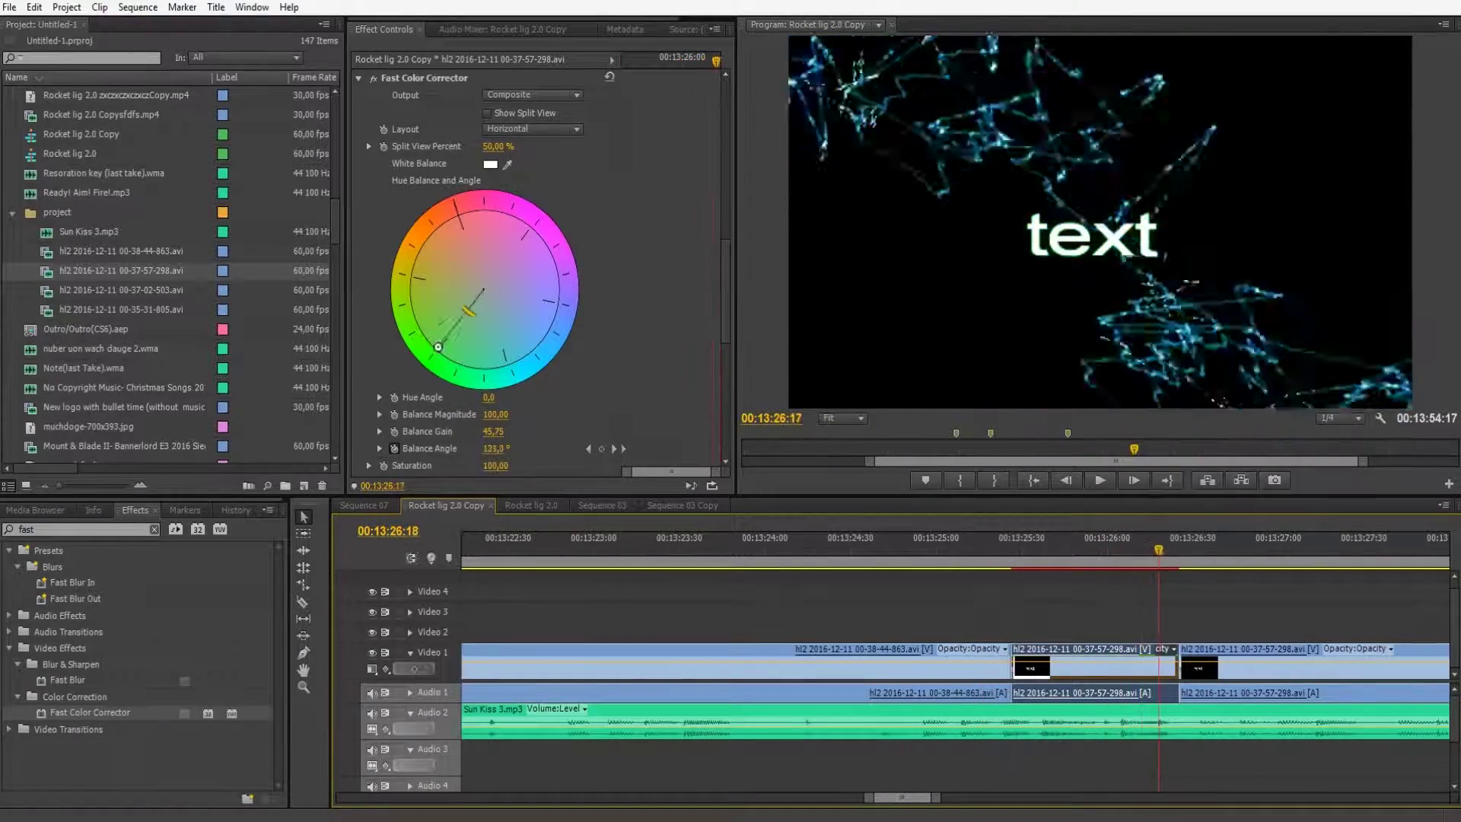
- Rotate the Fast Color Corrector's Hue Angle to -176.5° and scrub through the clip to check the color change
drag(1198, 549, 1128, 548)
drag(500, 363, 529, 348)
mouse_move(1110, 549)
mouse_down()
mouse_move(1058, 549)
mouse_move(1116, 549)
mouse_up()
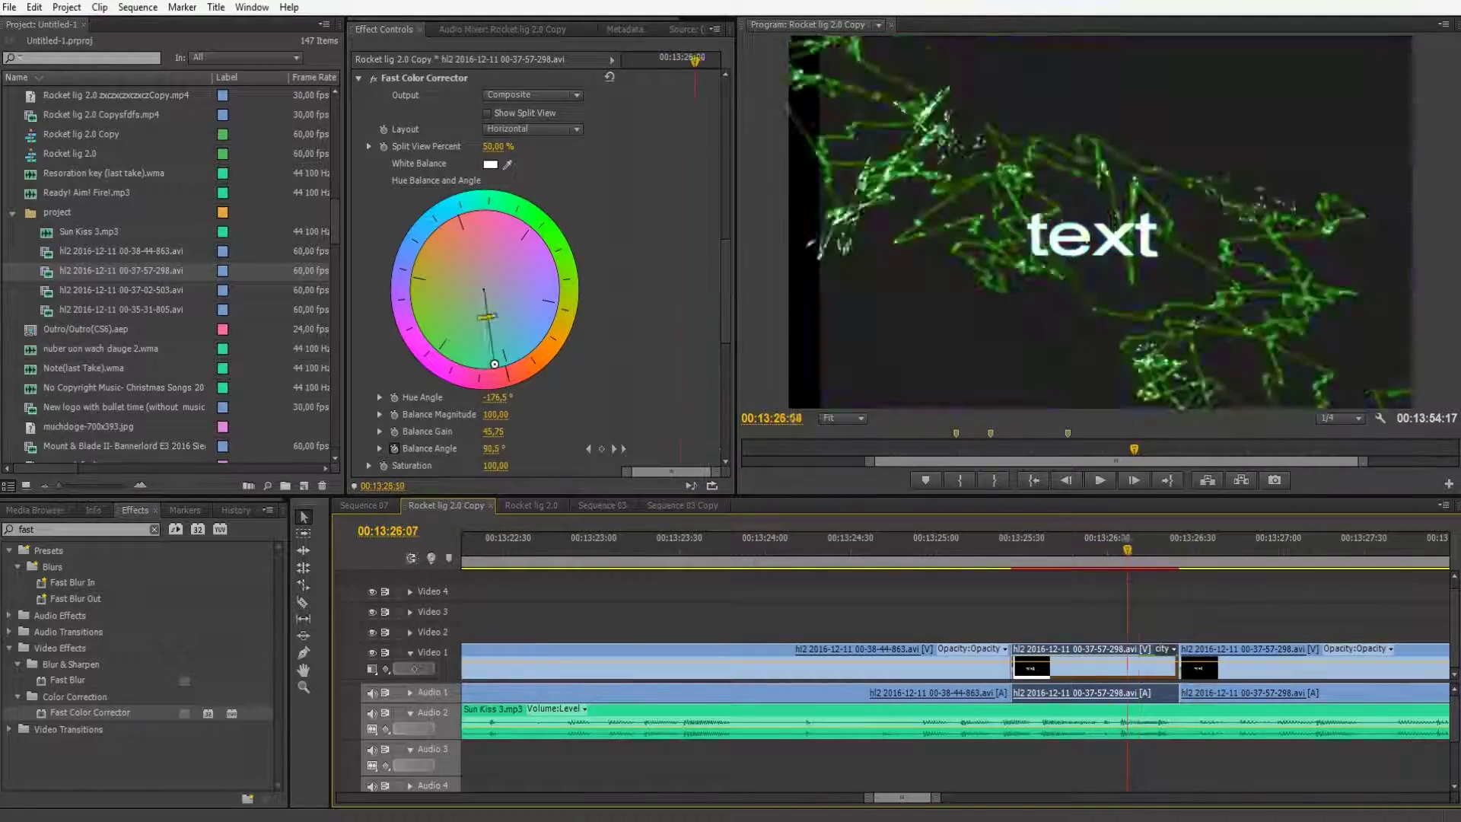
- Keyframe the held frame's color balance towards red early in the clip and at a Balance Angle of 28.7° at 00:13:25:56
drag(1128, 549, 1067, 549)
drag(554, 275, 467, 215)
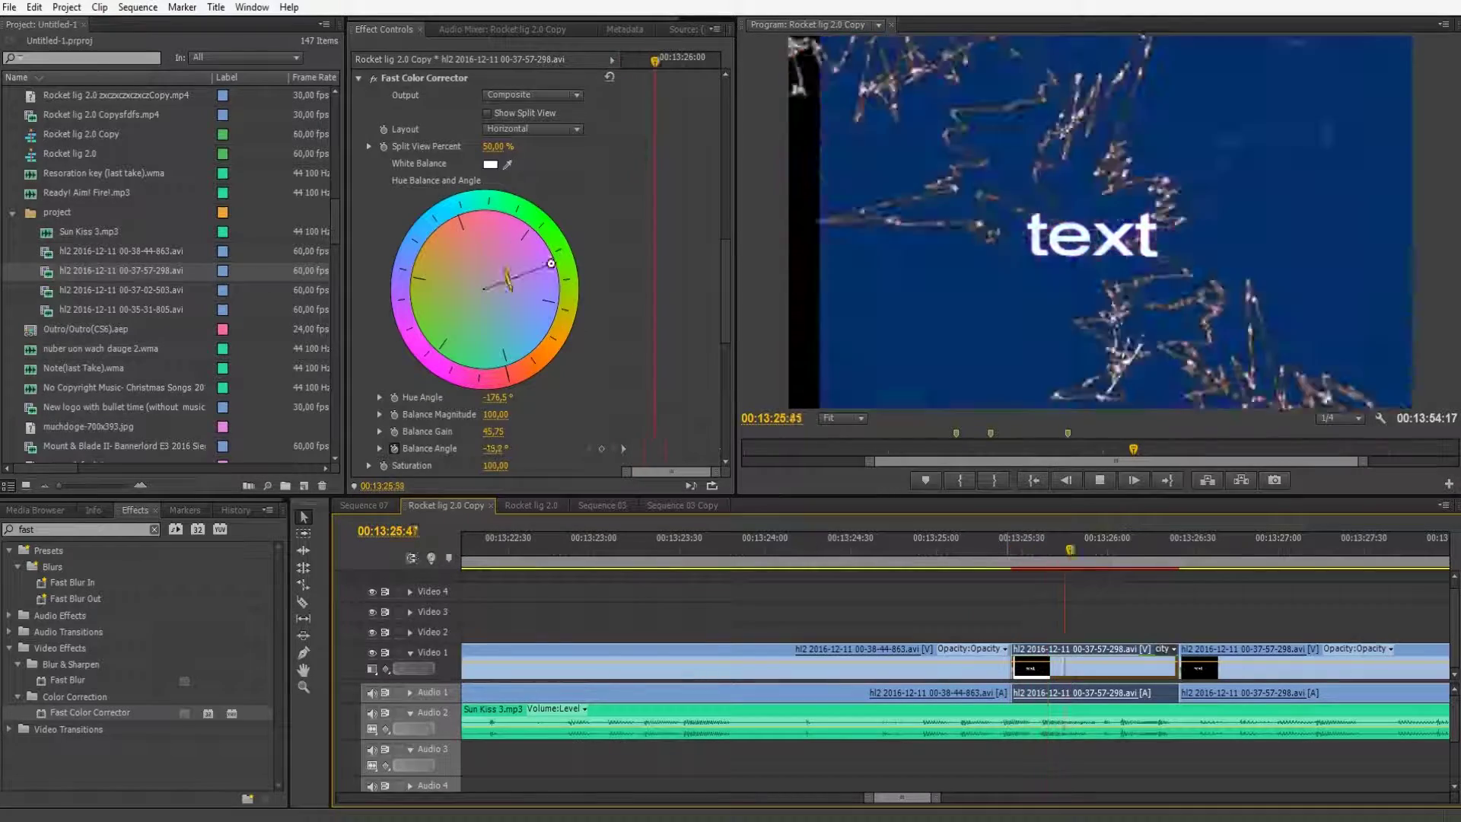
key(space)
drag(1111, 548, 1076, 549)
drag(555, 292, 546, 326)
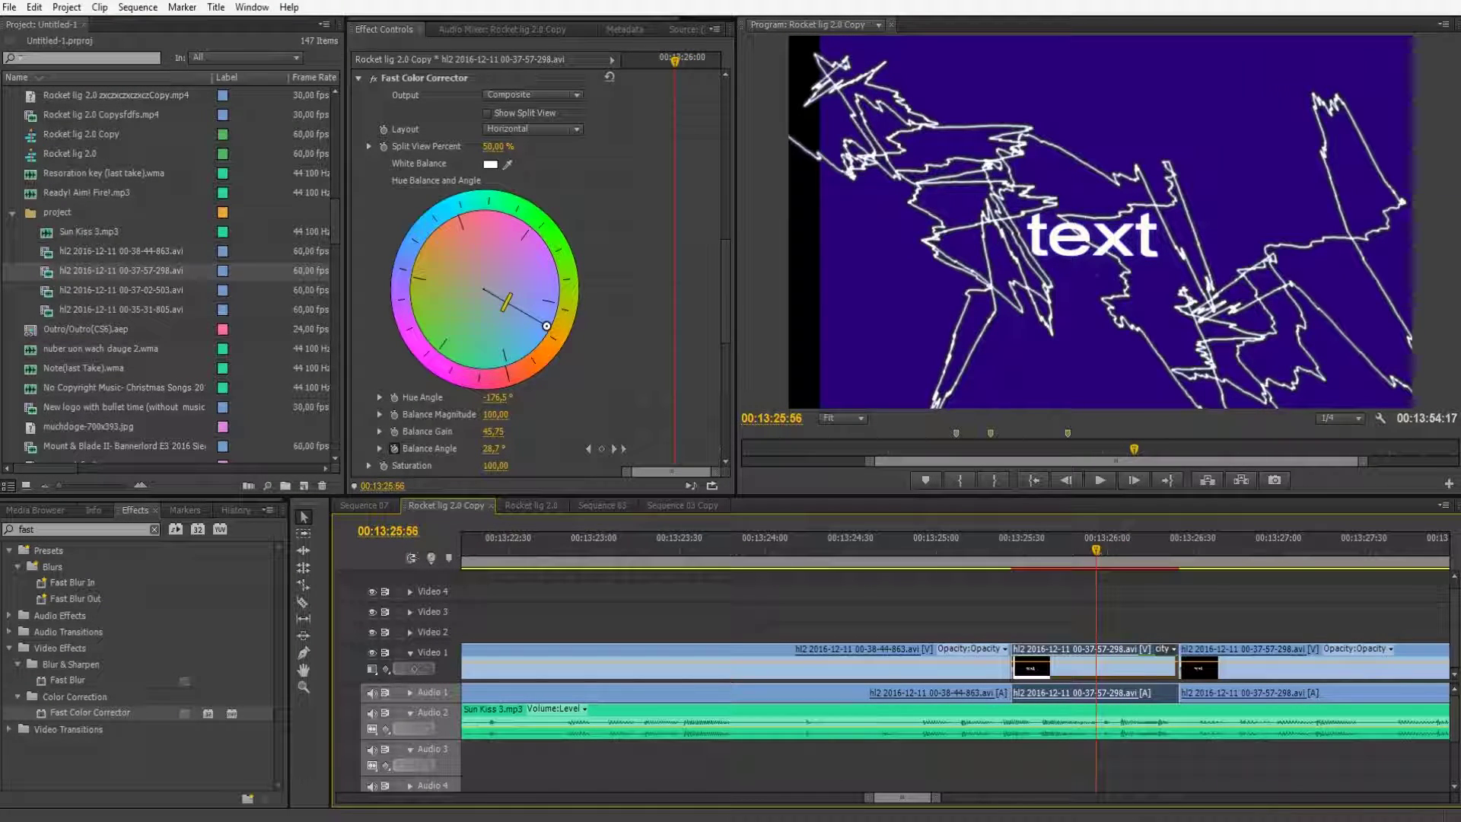
- Try the Fast Color Corrector's Luma output and return it to Composite
scroll(533, 266, down, 4)
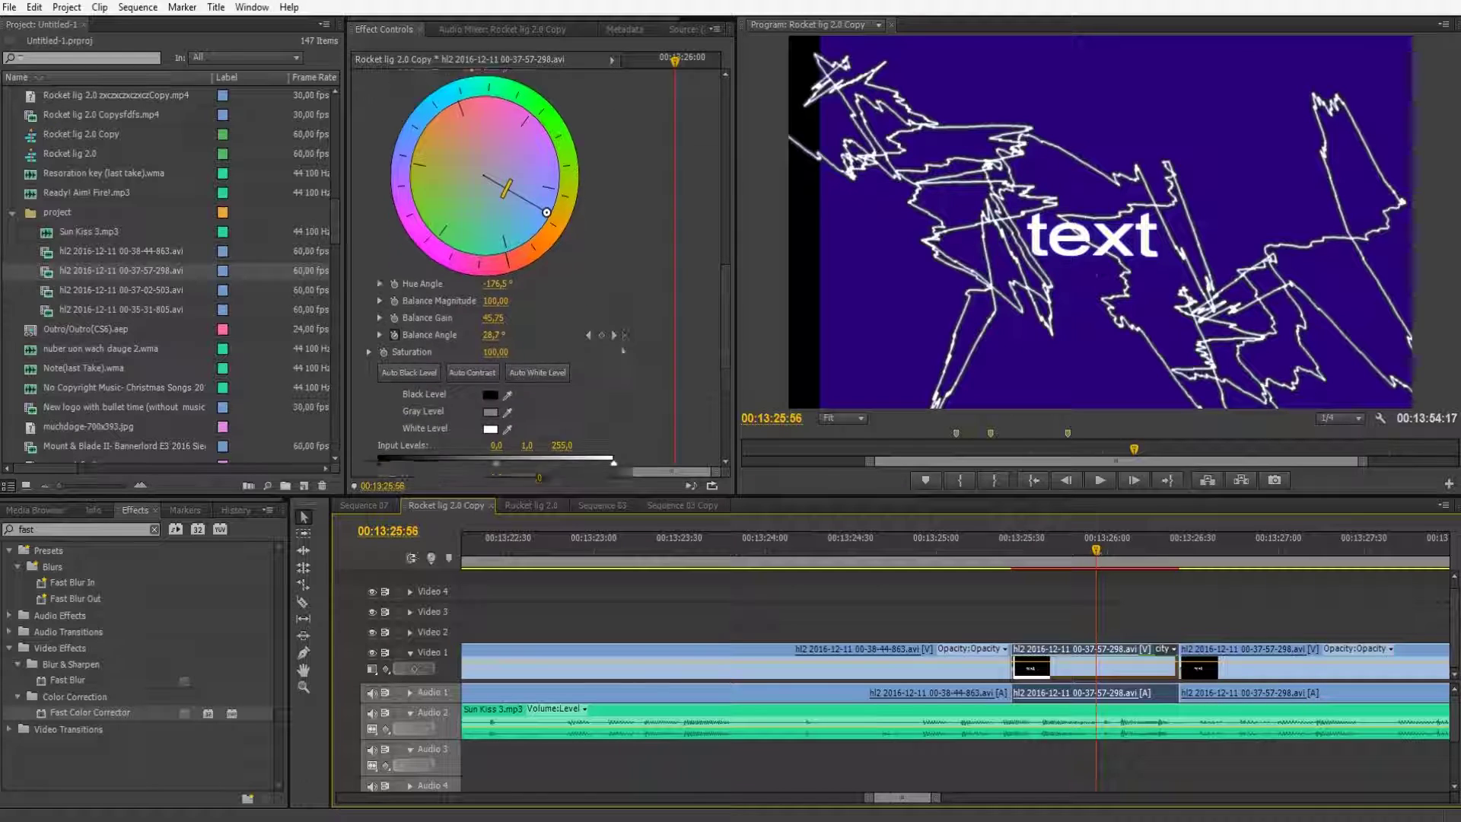
scroll(533, 266, up, 3)
scroll(533, 266, up, 4)
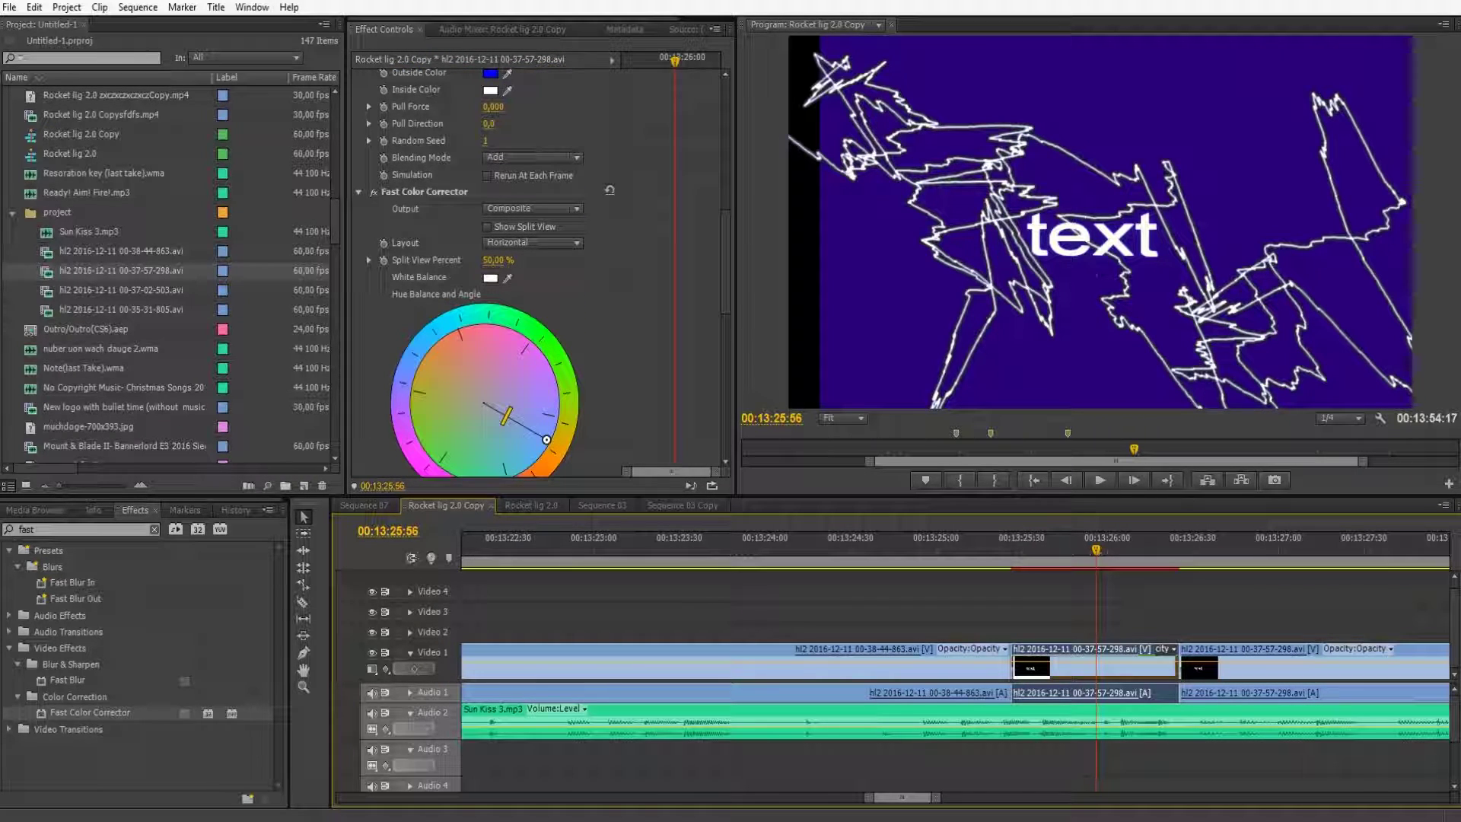
scroll(532, 207, down, 9)
scroll(533, 207, up, 8)
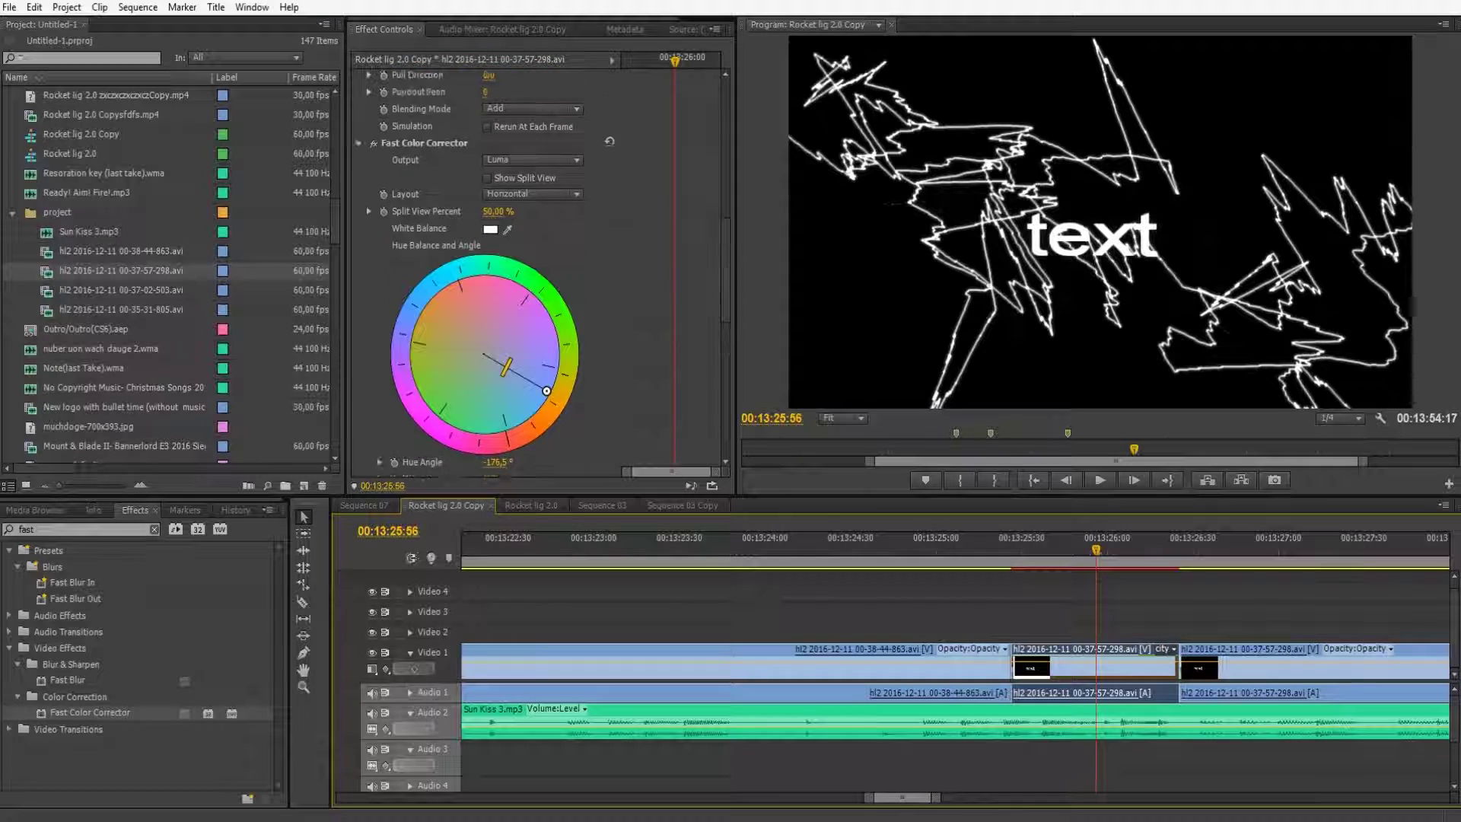
scroll(532, 267, down, 6)
scroll(532, 266, up, 10)
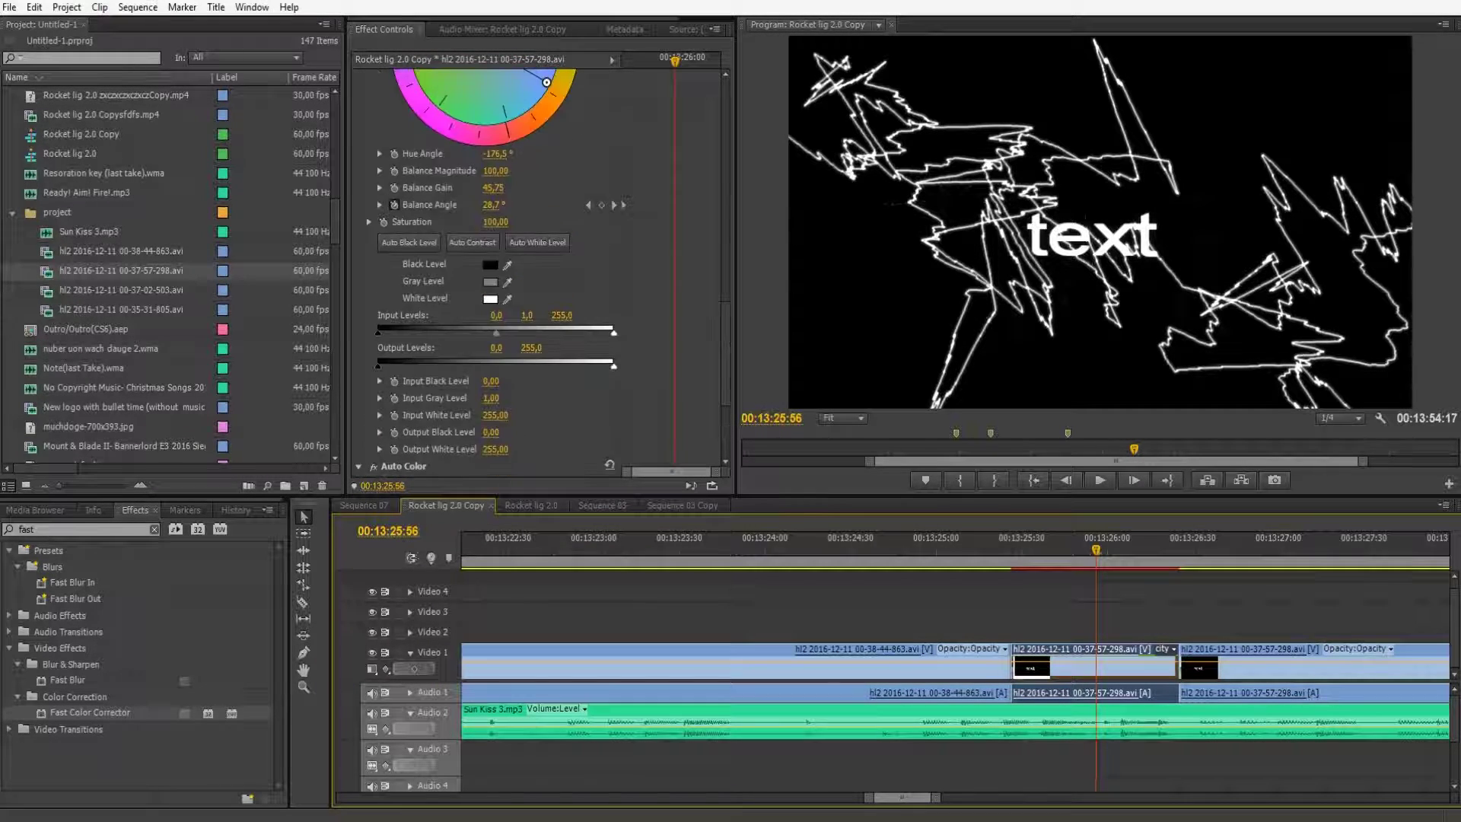
scroll(533, 267, up, 1)
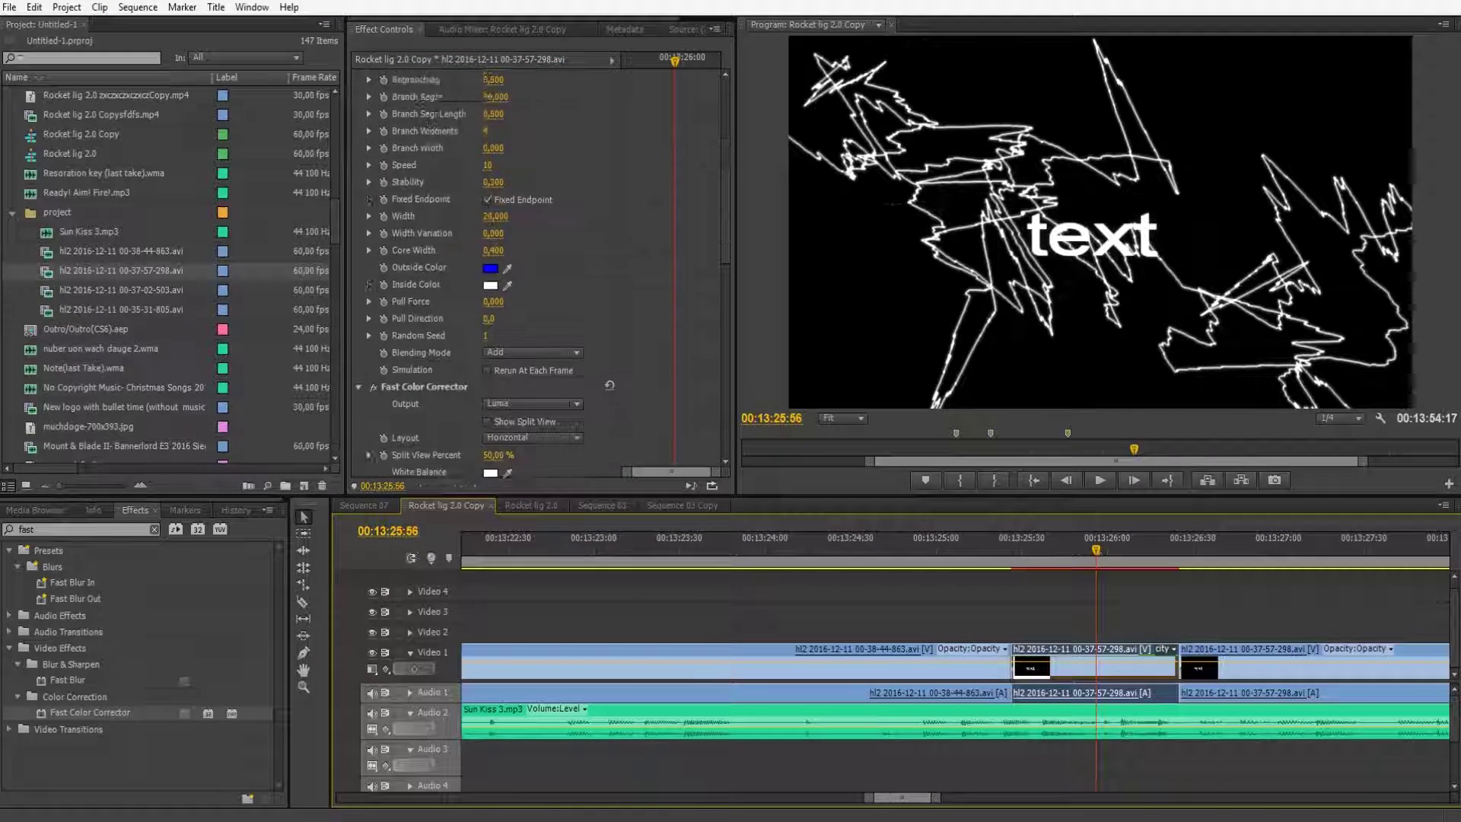
click(532, 370)
click(530, 389)
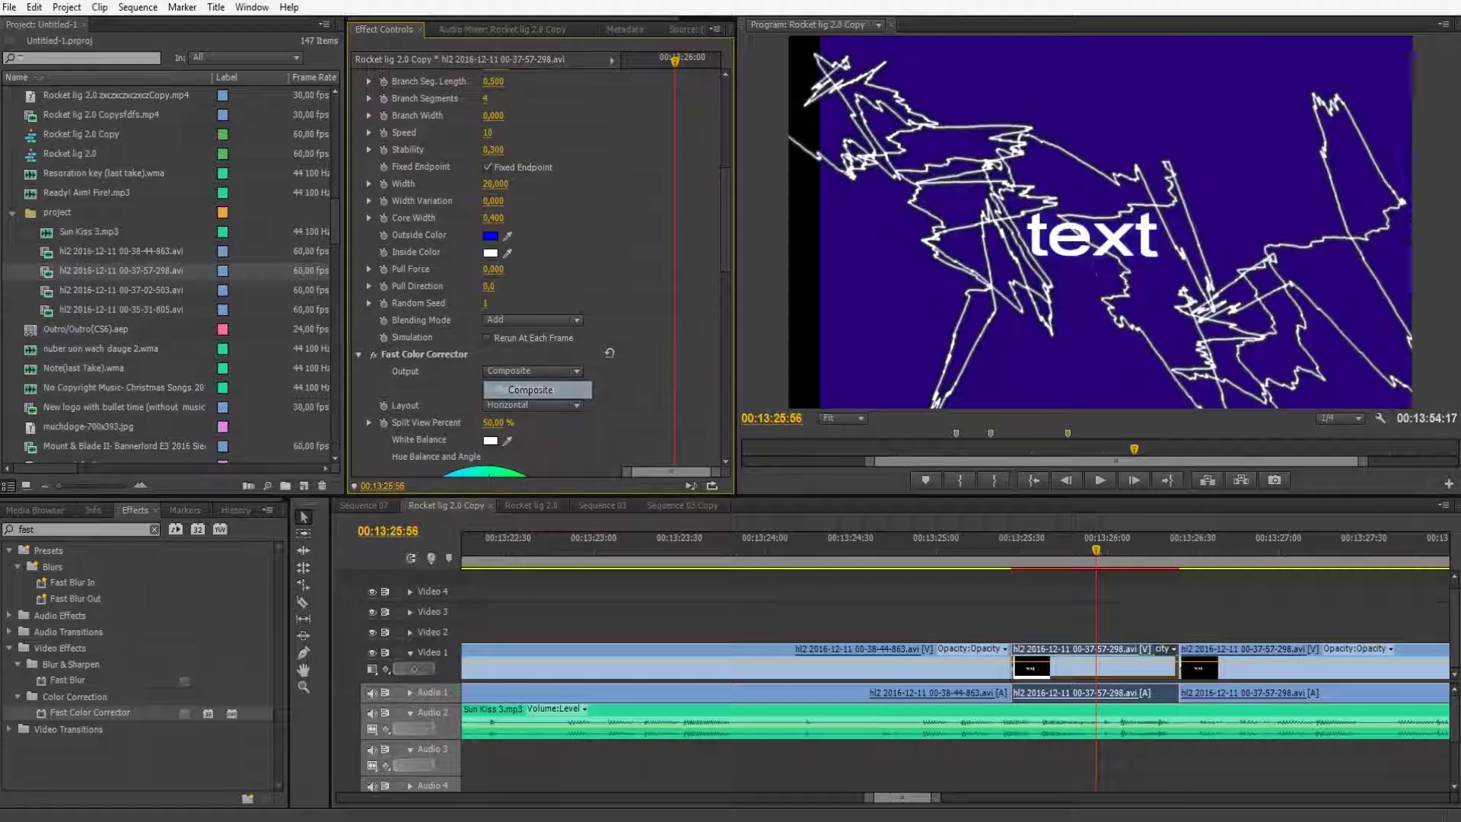
- Set the second held frame clip's Motion Scale to 108 so the image fills the frame
scroll(532, 266, up, 7)
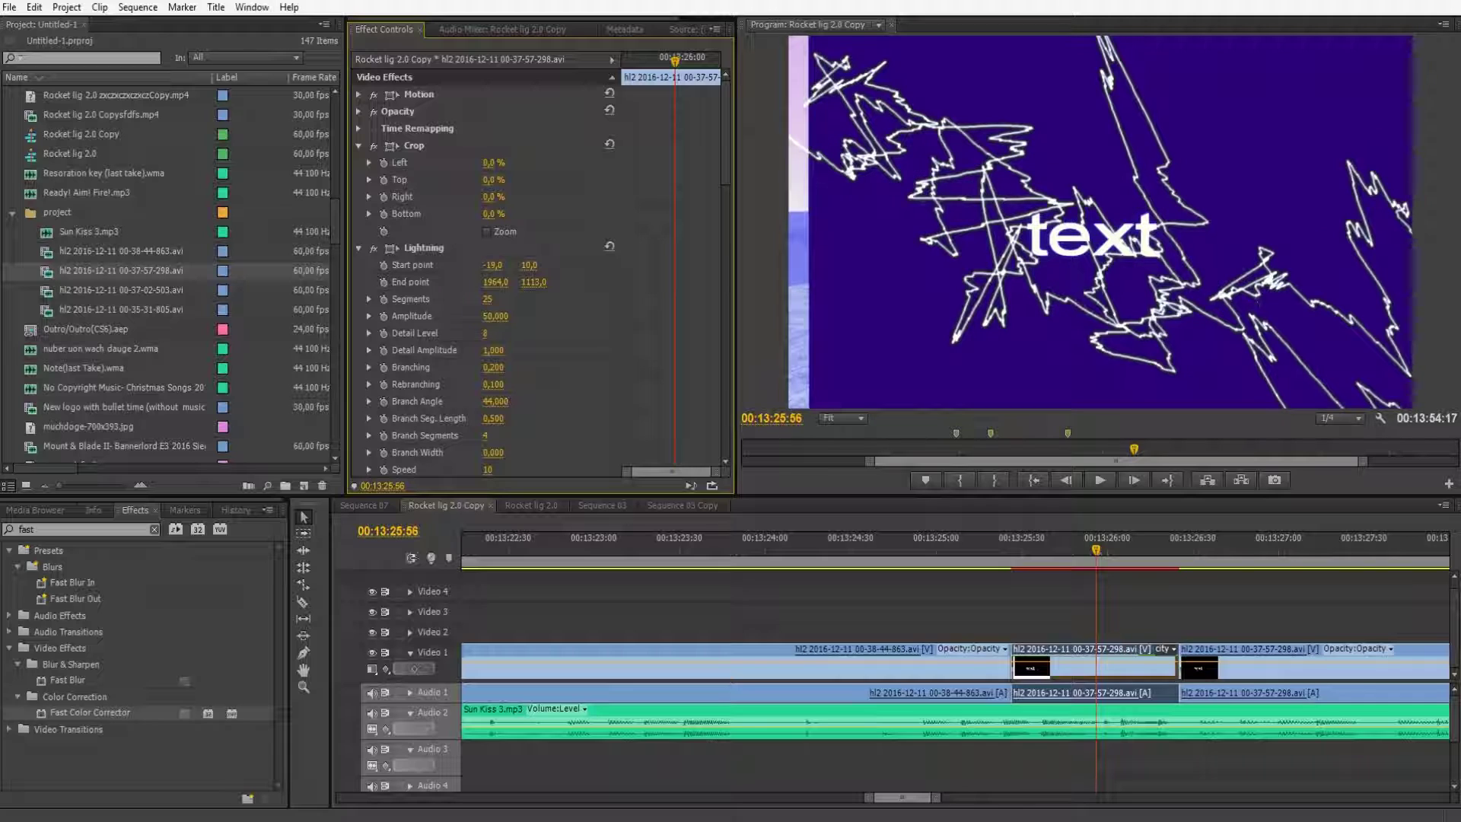
scroll(532, 274, down, 2)
scroll(533, 274, up, 2)
click(358, 112)
click(359, 112)
click(358, 94)
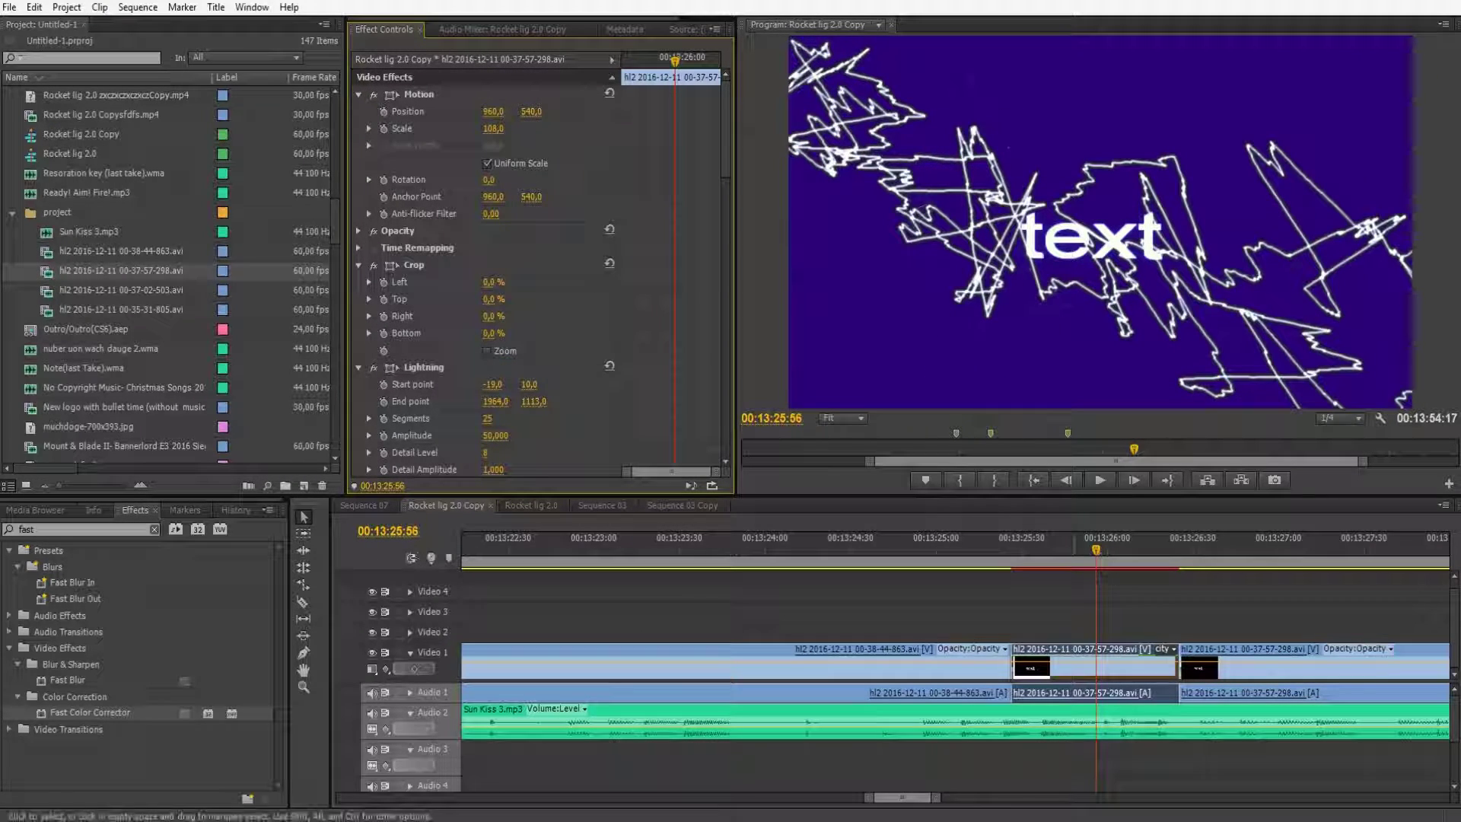
- Play back the second held frame effect with the gameplay around it, and the transition after the logo intro
key(space)
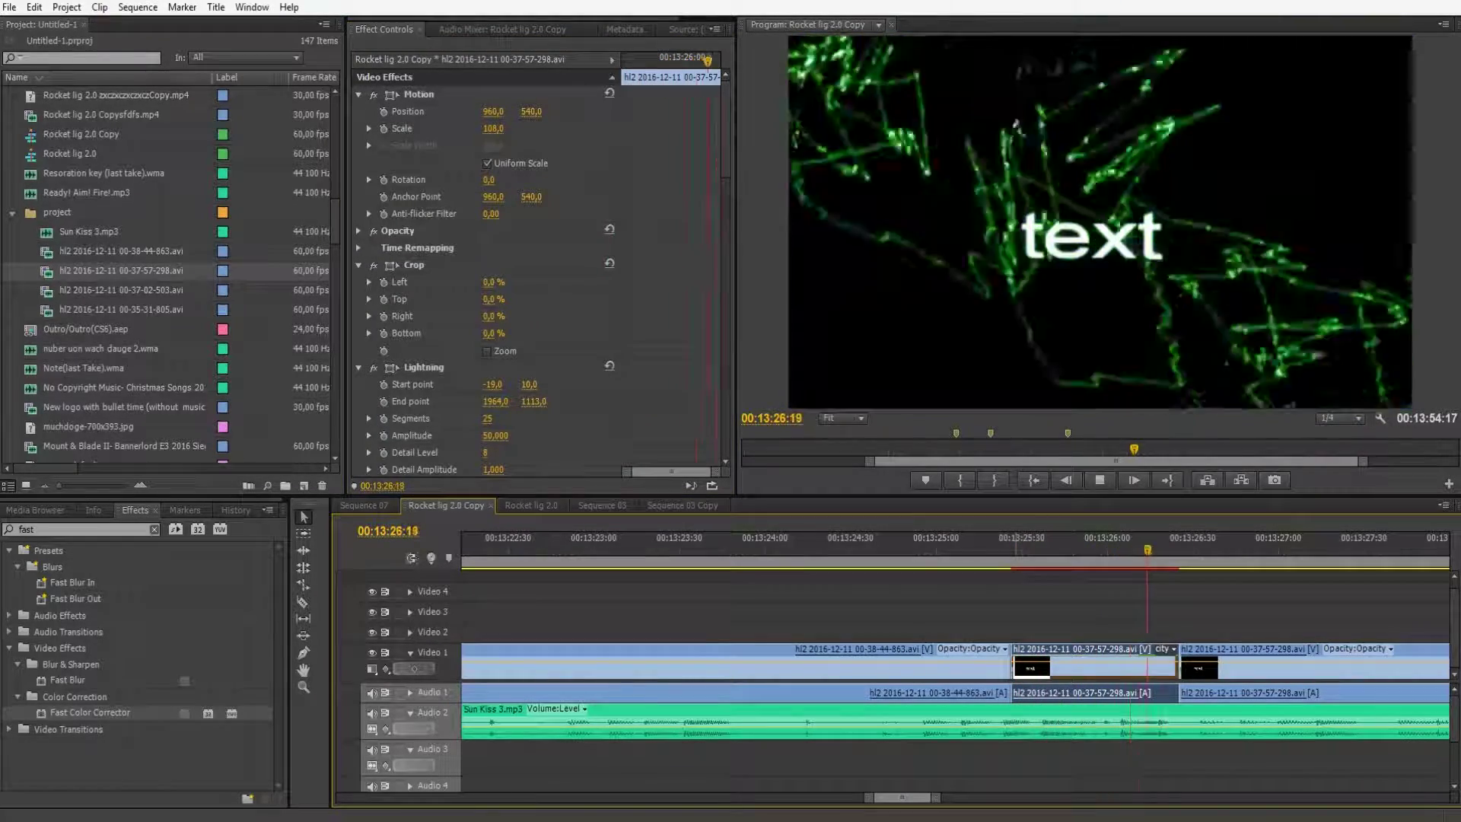
key(space)
drag(1176, 549, 967, 549)
key(minus)
key(minus)
key(minus)
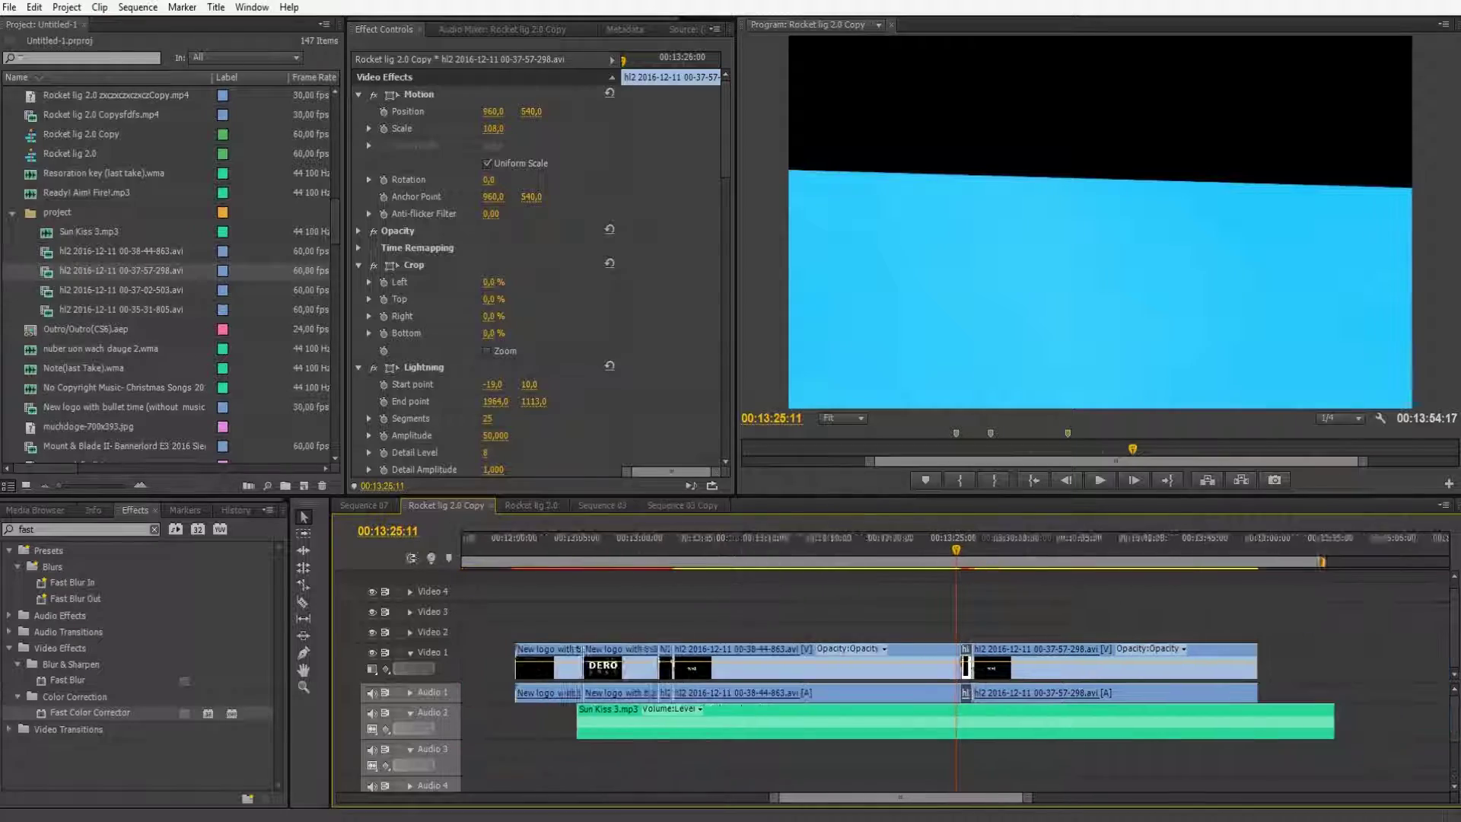
key(space)
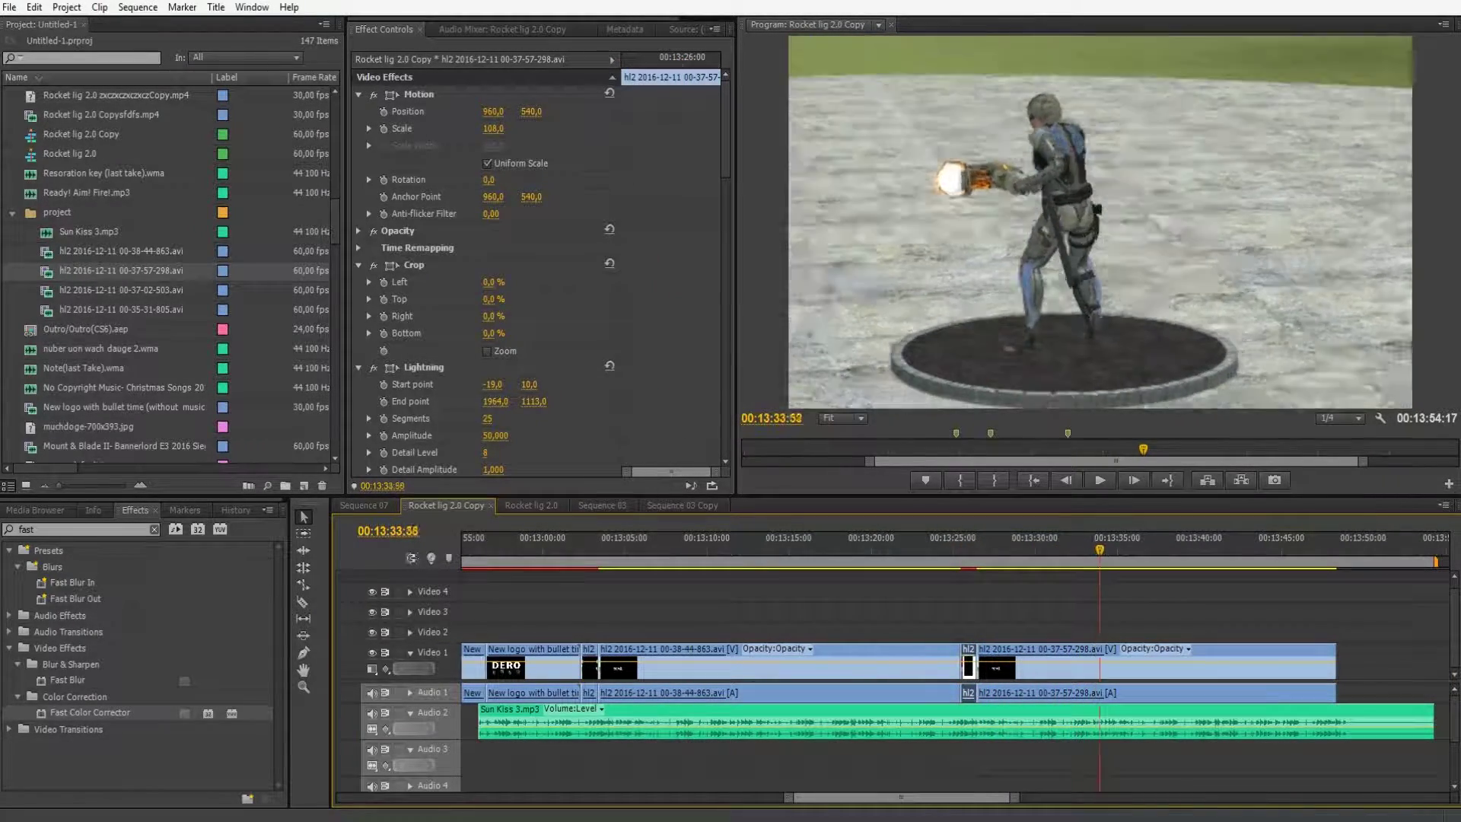
drag(1141, 549, 580, 549)
key(space)
- Split the first hl2 gameplay clip after the held frame at 00:13:04:08
drag(788, 798, 861, 797)
key(space)
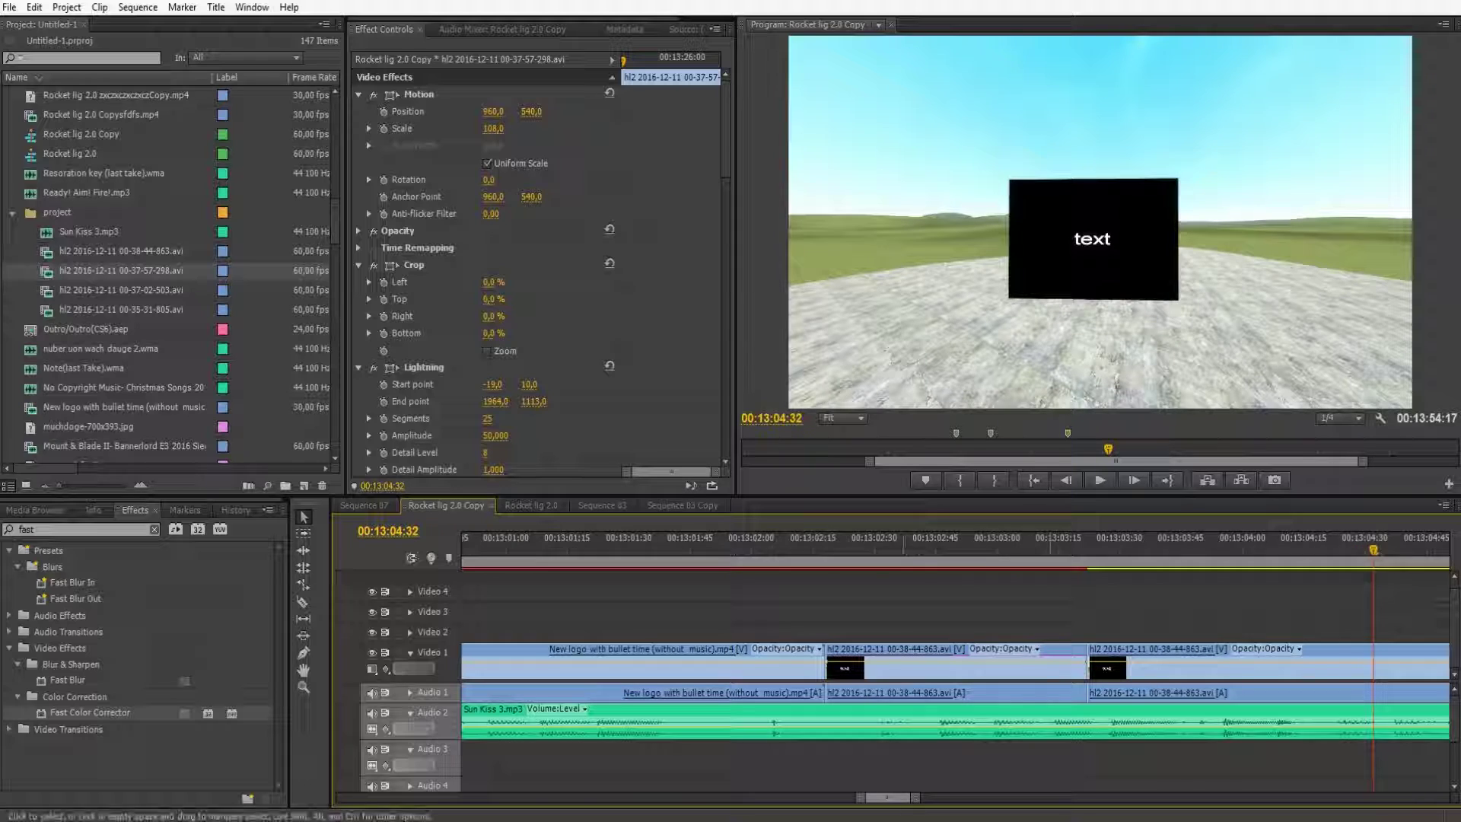
key(Up)
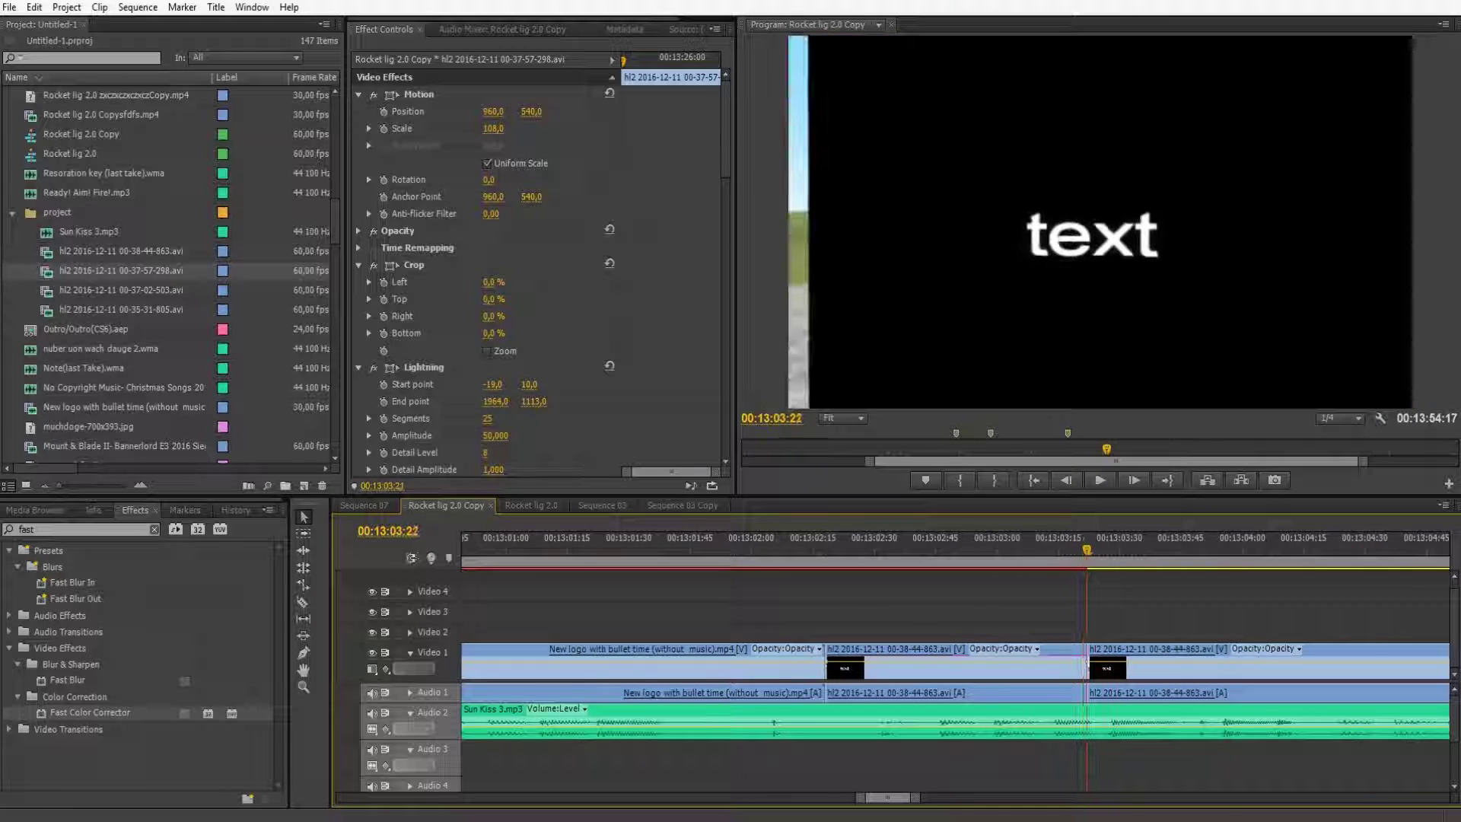
key(Left)
key(Right)
key(Left)
key(Right)
key(Right)
key(Right)
key(Right)
key(Right)
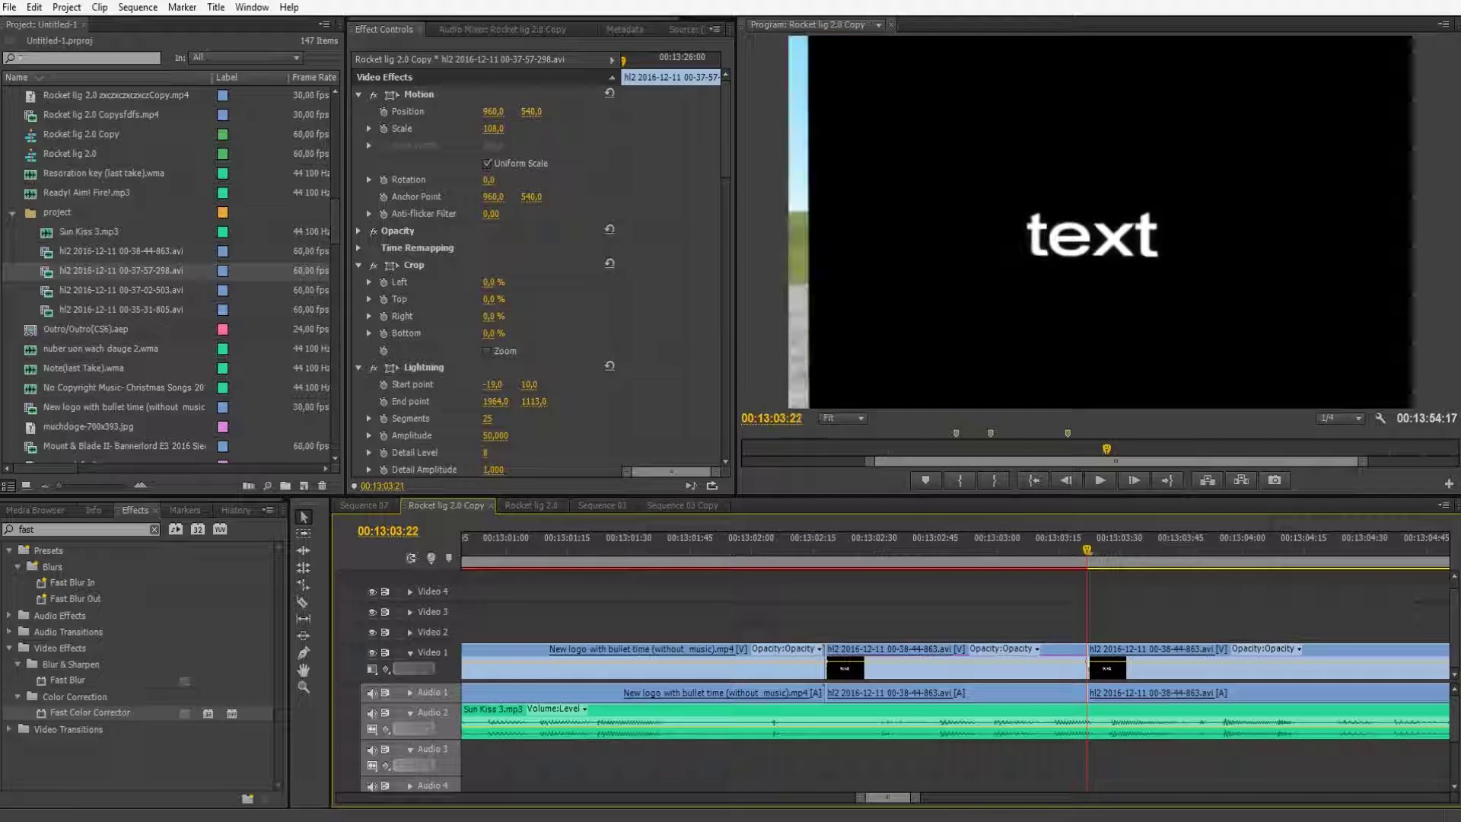
key(Right)
key(Right)
key(Right)
key(Right)
key(Right)
key(Right)
key(Right)
key(Right)
key(Right)
key(Right)
key(Right)
key(Right)
key(Right)
key(Right)
key(Right)
key(Right)
key(Right)
key(Right)
key(Right)
key(Right)
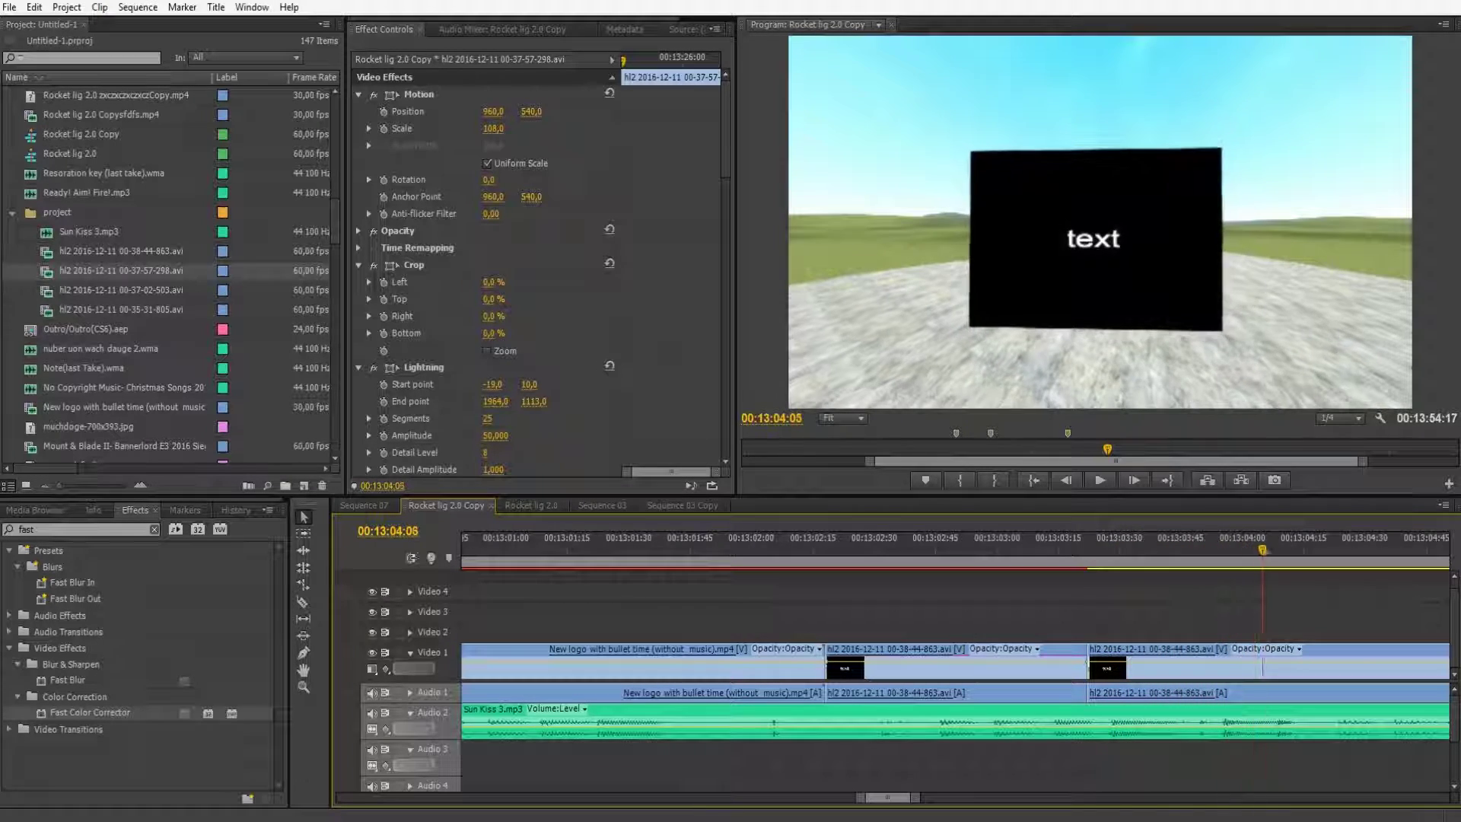
key(c)
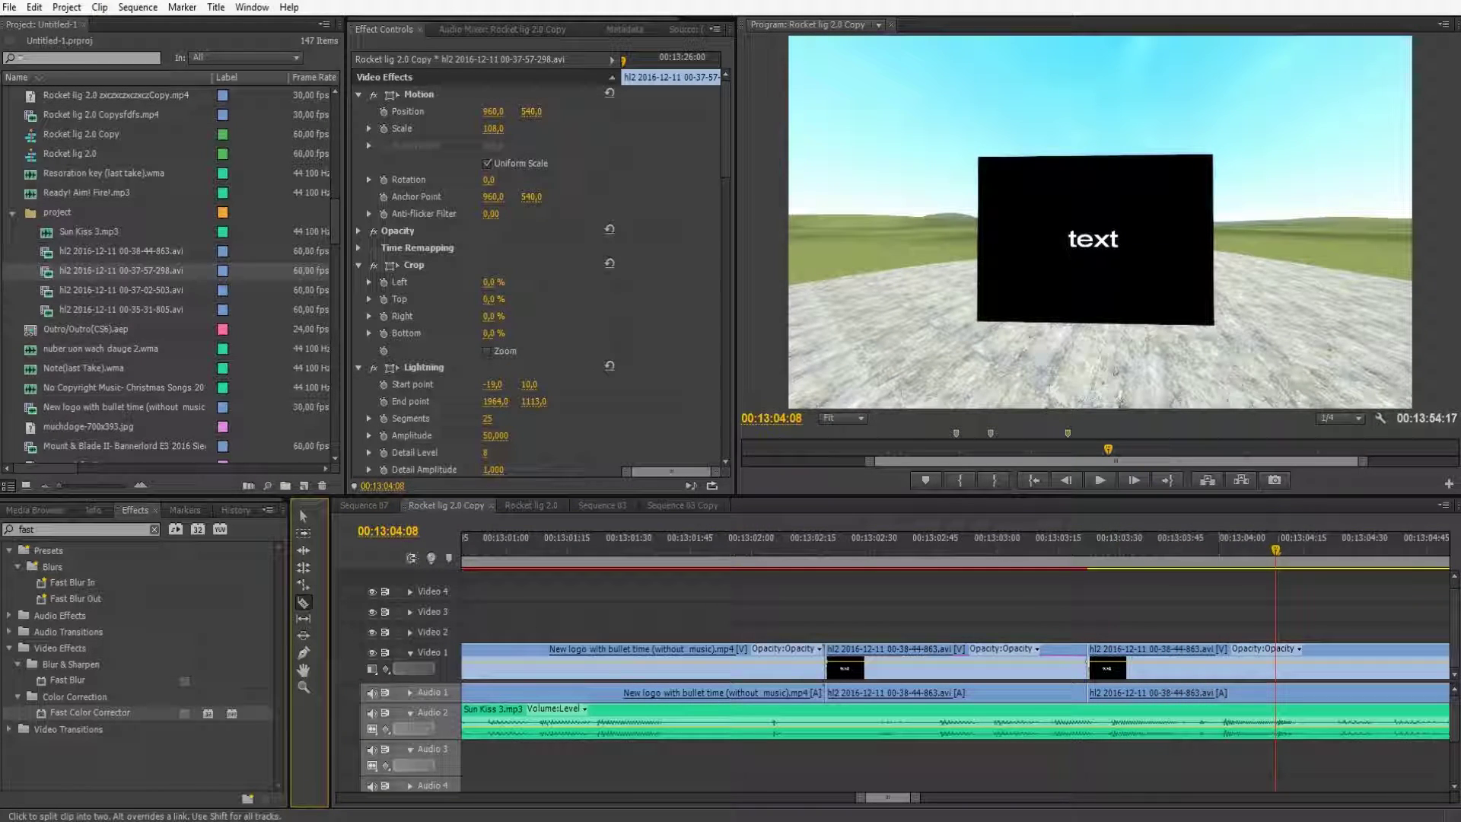
click(1276, 664)
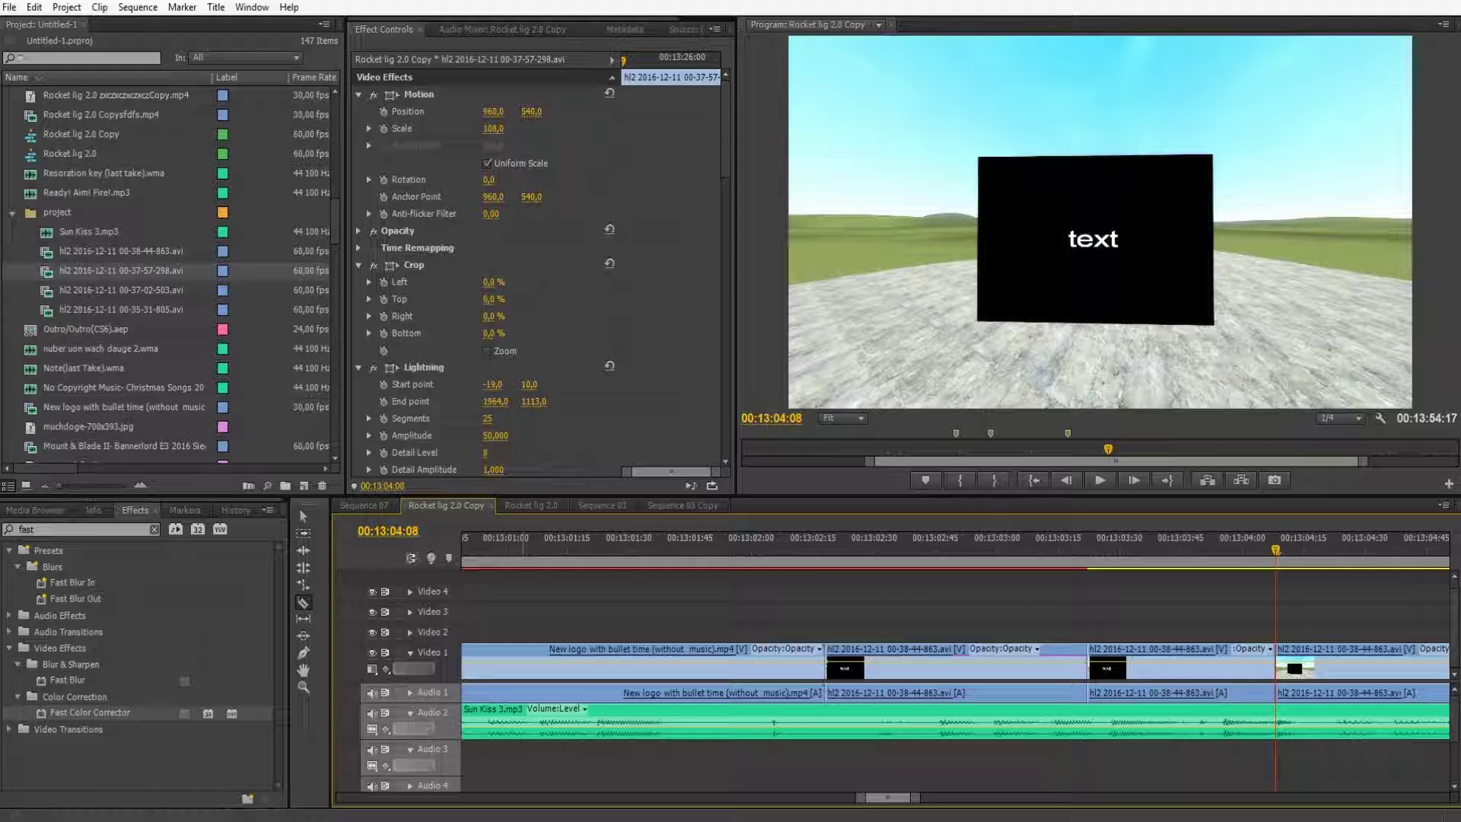
- Set the speed of the gameplay segment before the cut to 500% and close the gap it leaves
right_click(1161, 664)
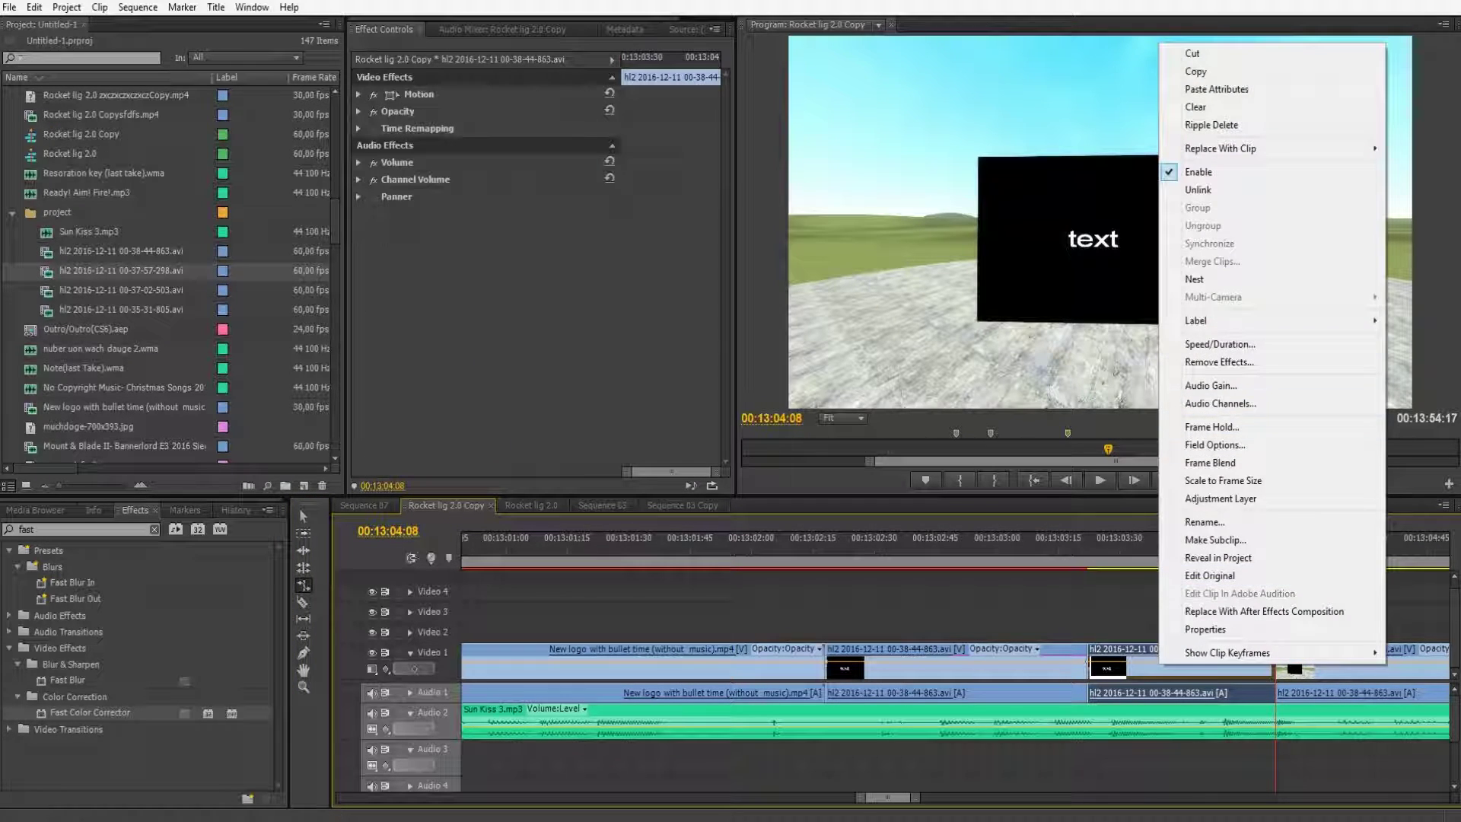
click(1219, 344)
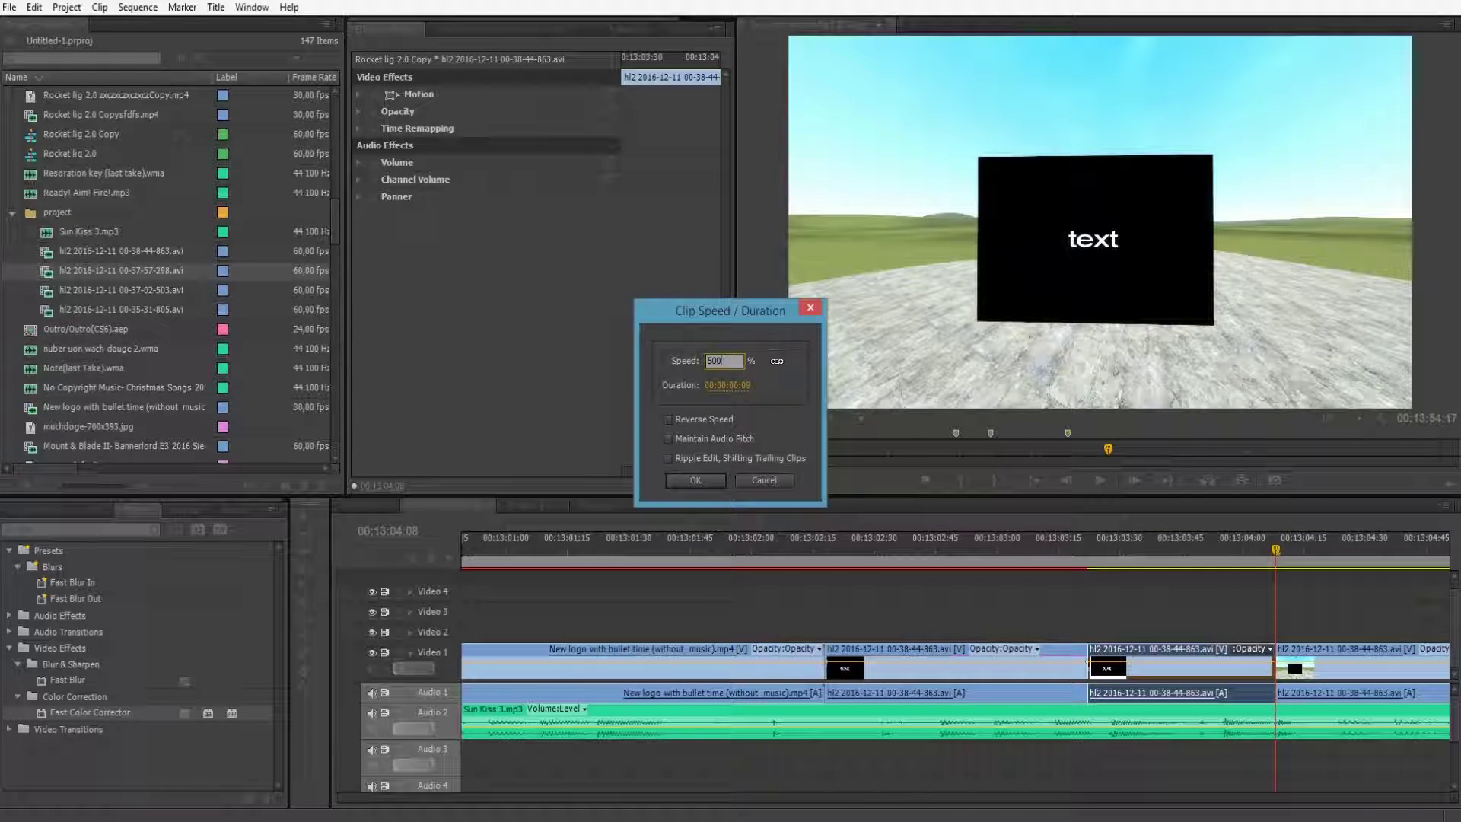
key(Return)
right_click(1212, 664)
click(1248, 676)
- Play back the sped-up segment and split the gameplay clip following it at 00:13:04:23
click(1079, 548)
key(space)
mouse_move(1078, 548)
mouse_down()
mouse_move(1059, 548)
mouse_move(1340, 550)
mouse_move(1067, 550)
mouse_up()
key(space)
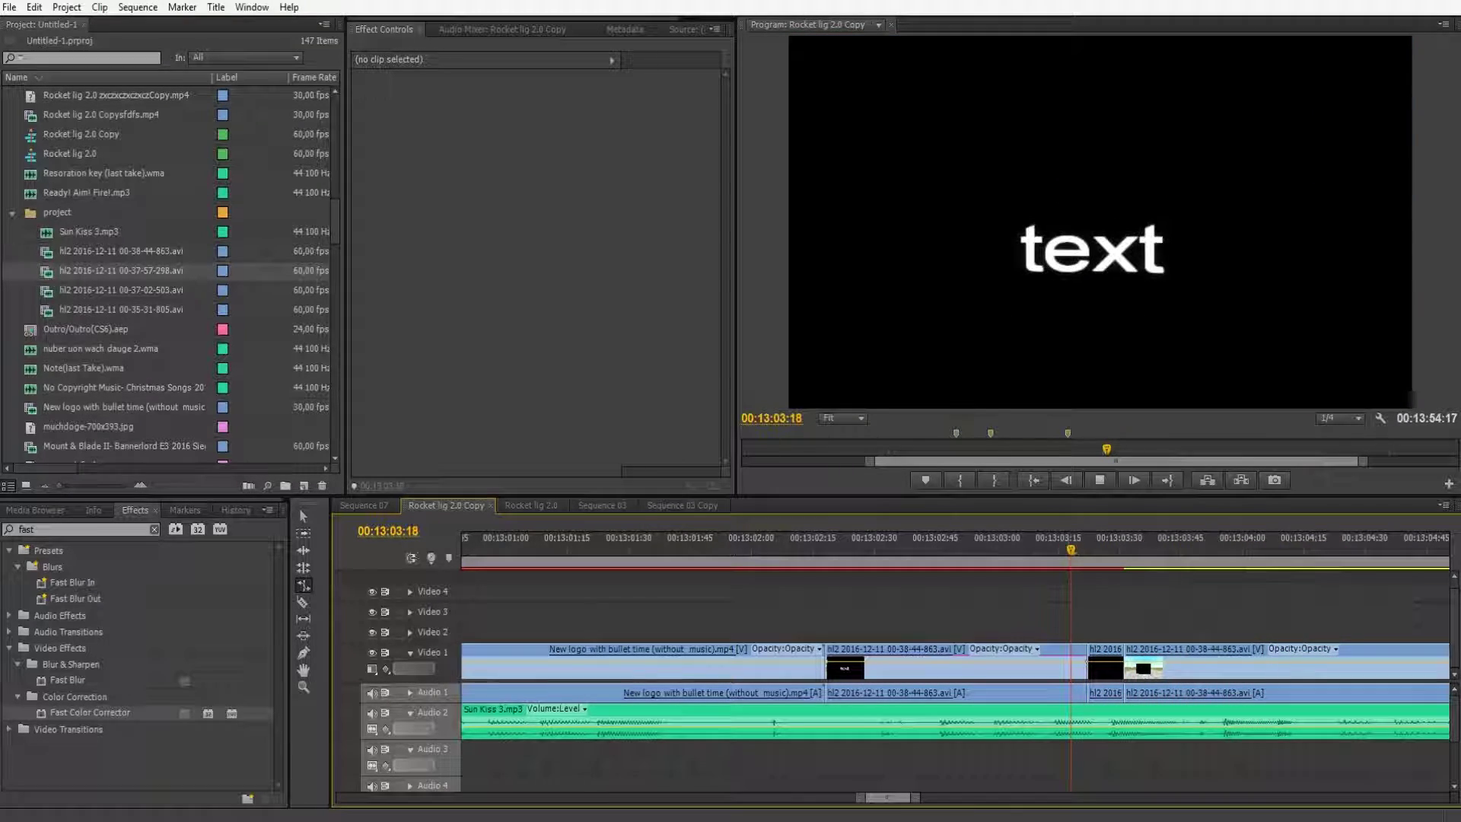
key(space)
drag(1279, 549, 1341, 549)
key(c)
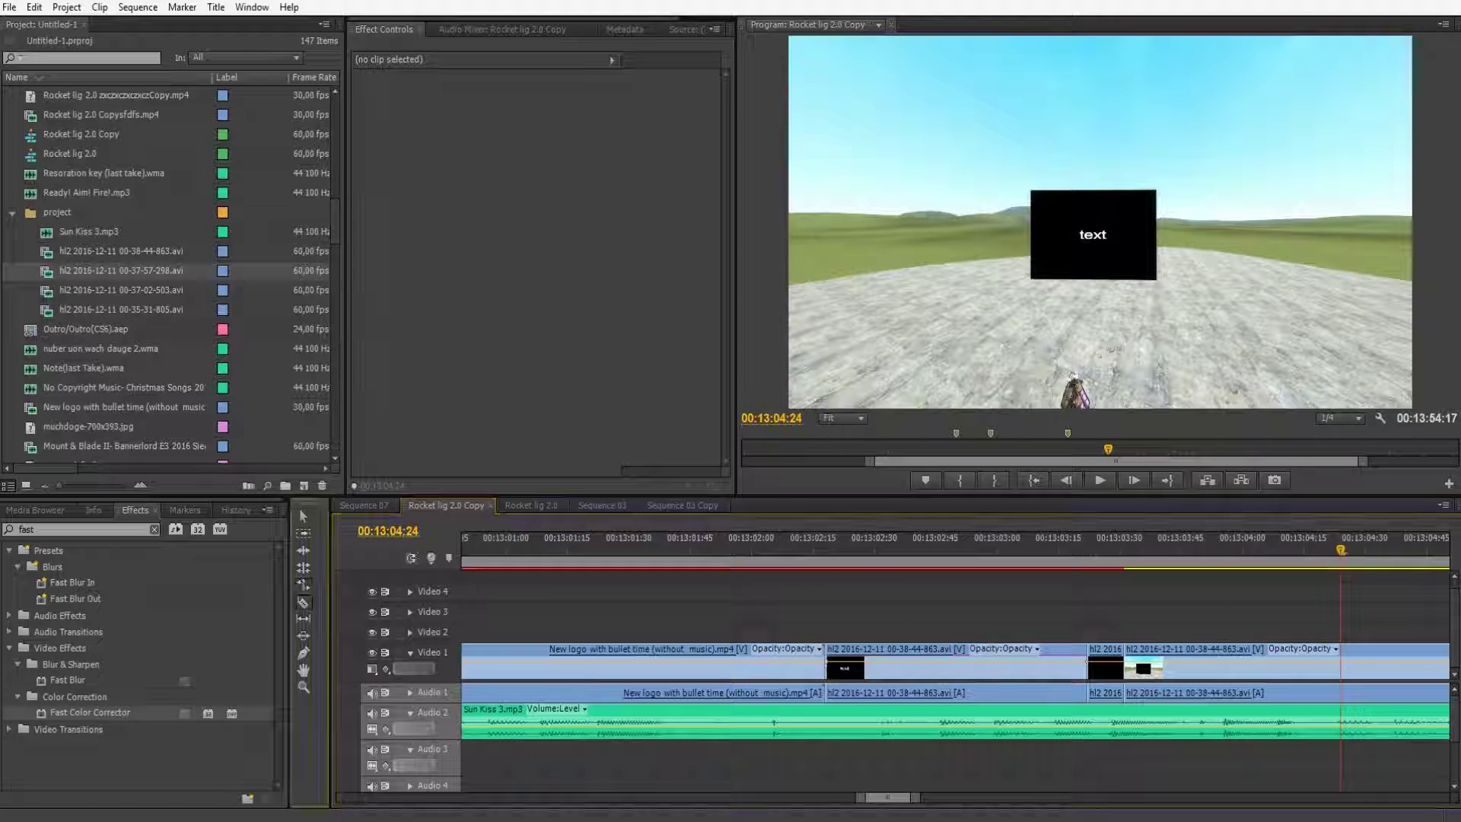
key(Left)
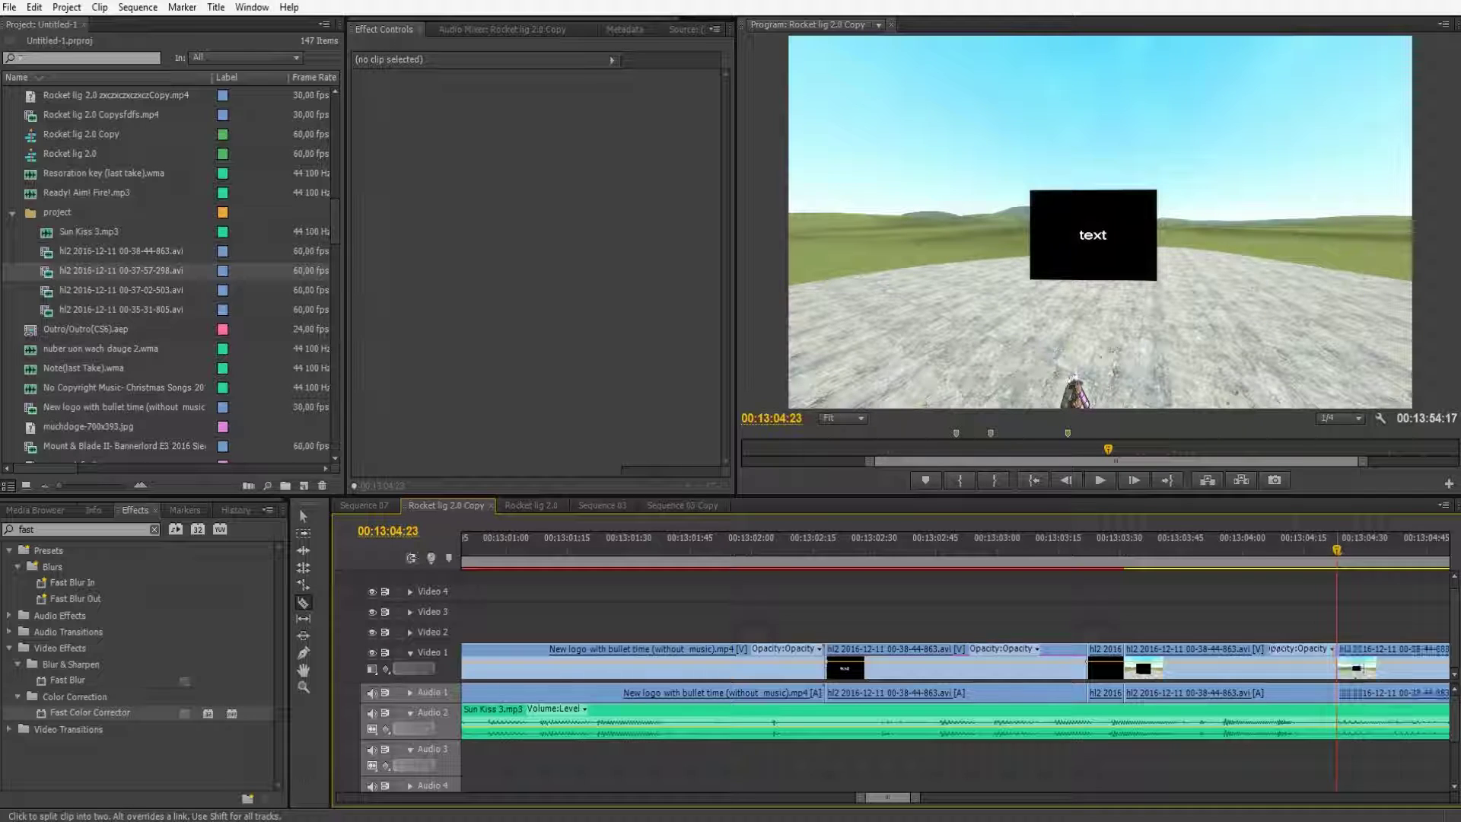
- Split the remaining hl2 gameplay clip at 00:13:07:02, where the armored character is in close view
key(minus)
key(minus)
key(minus)
key(minus)
key(minus)
key(minus)
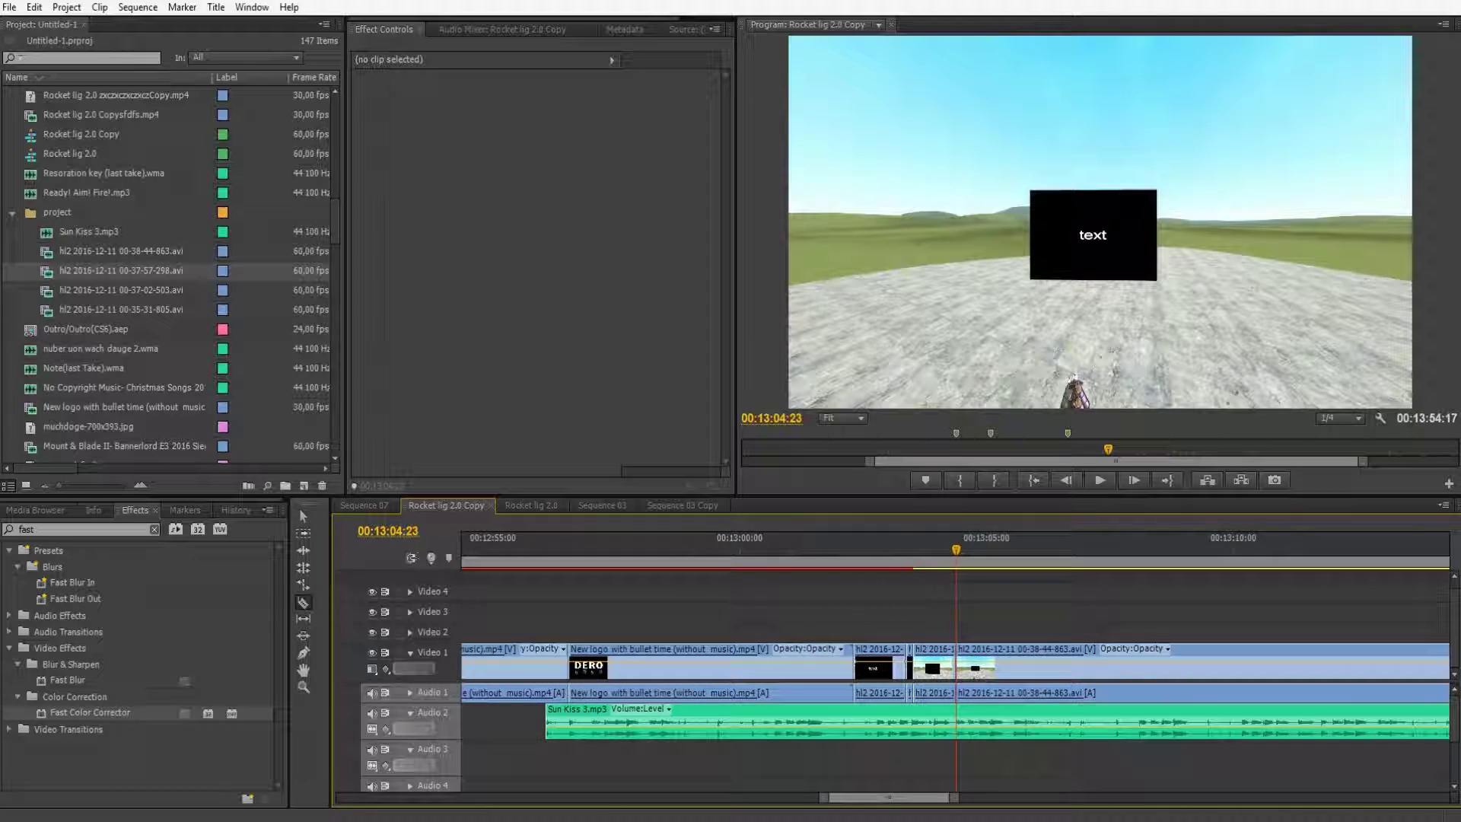
key(equal)
key(equal)
key(equal)
key(equal)
key(equal)
key(equal)
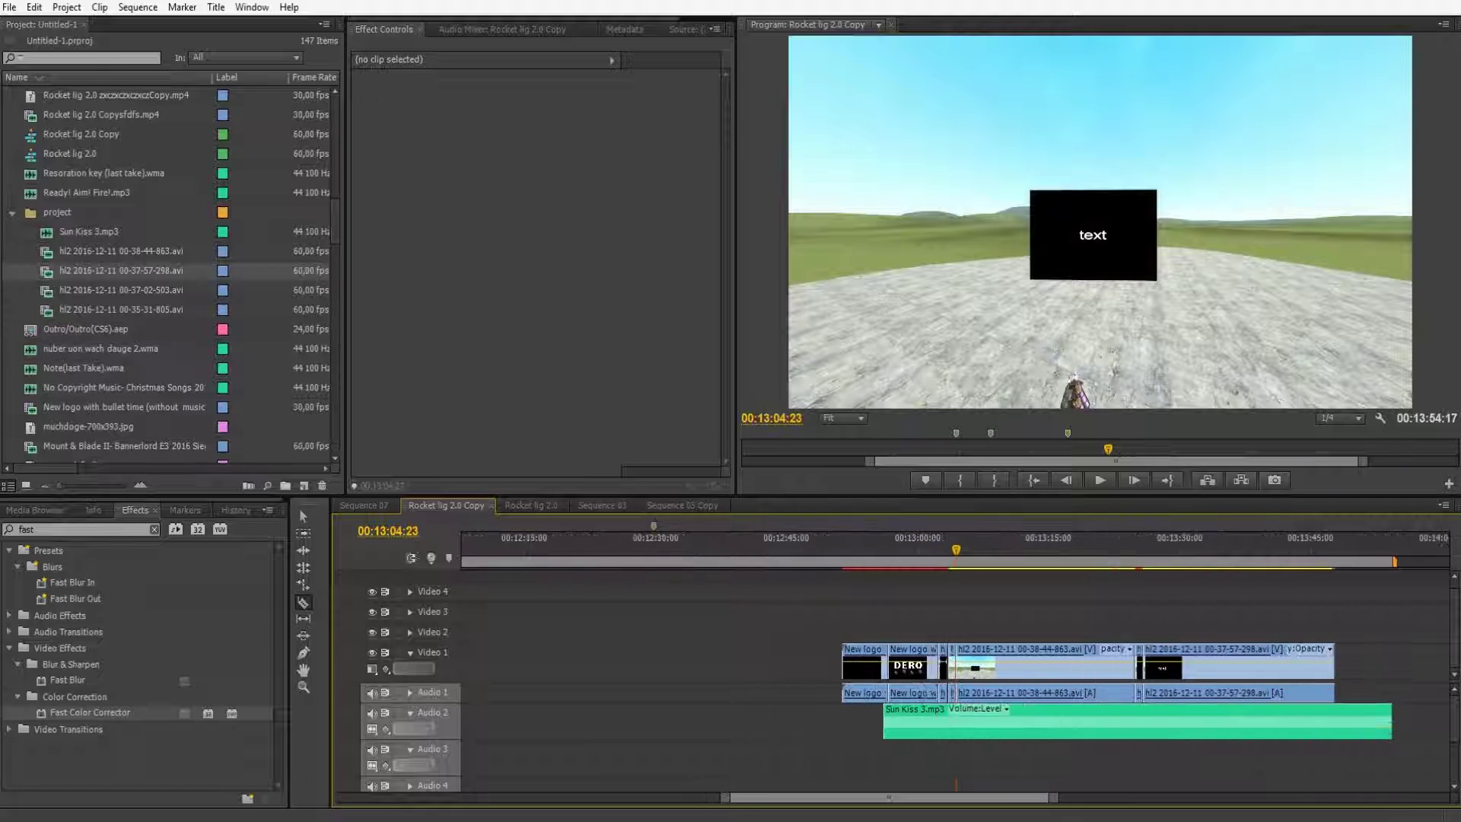
key(equal)
key(equal)
key(equal)
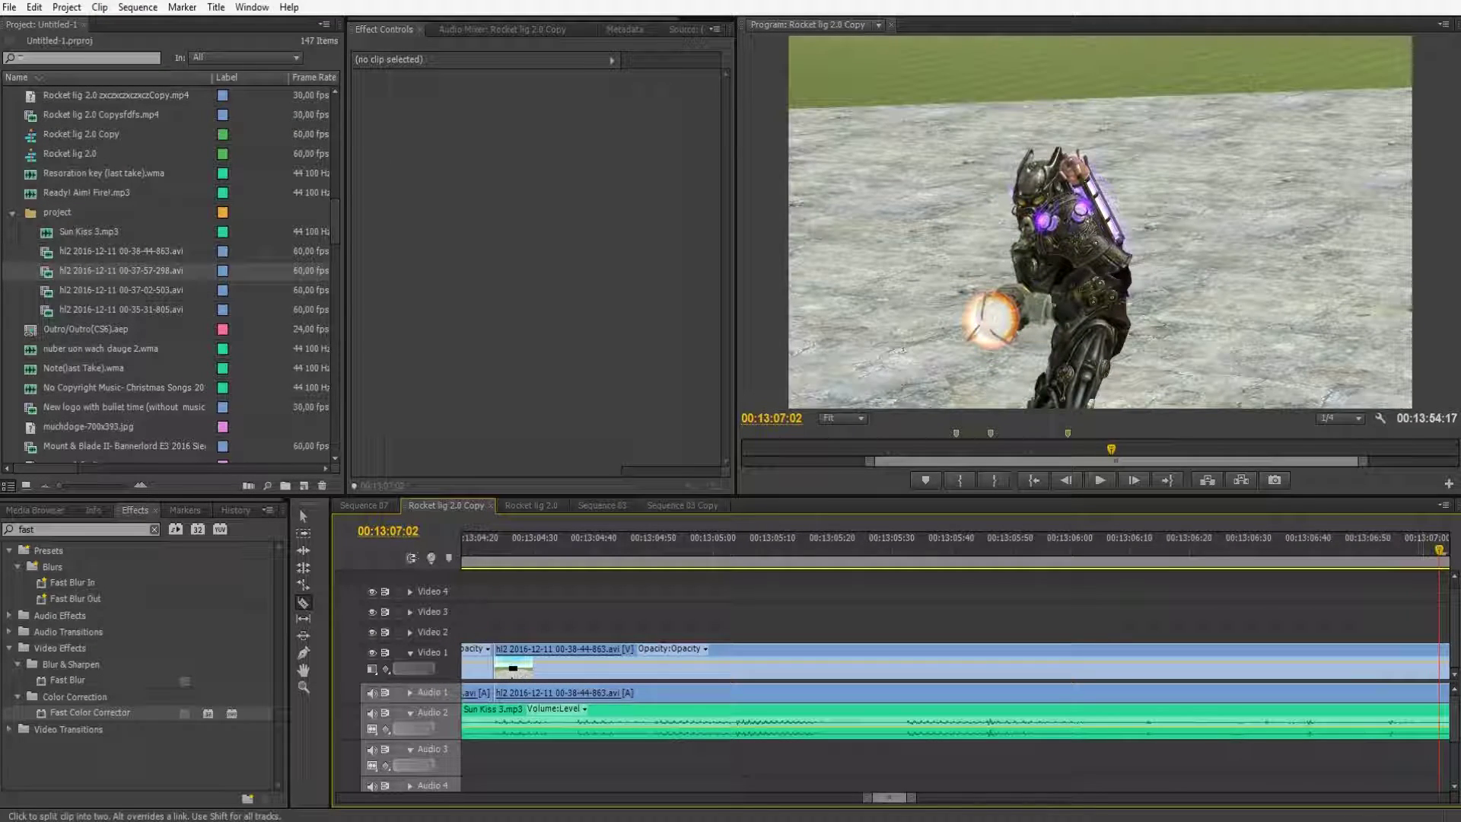
key(minus)
key(minus)
key(minus)
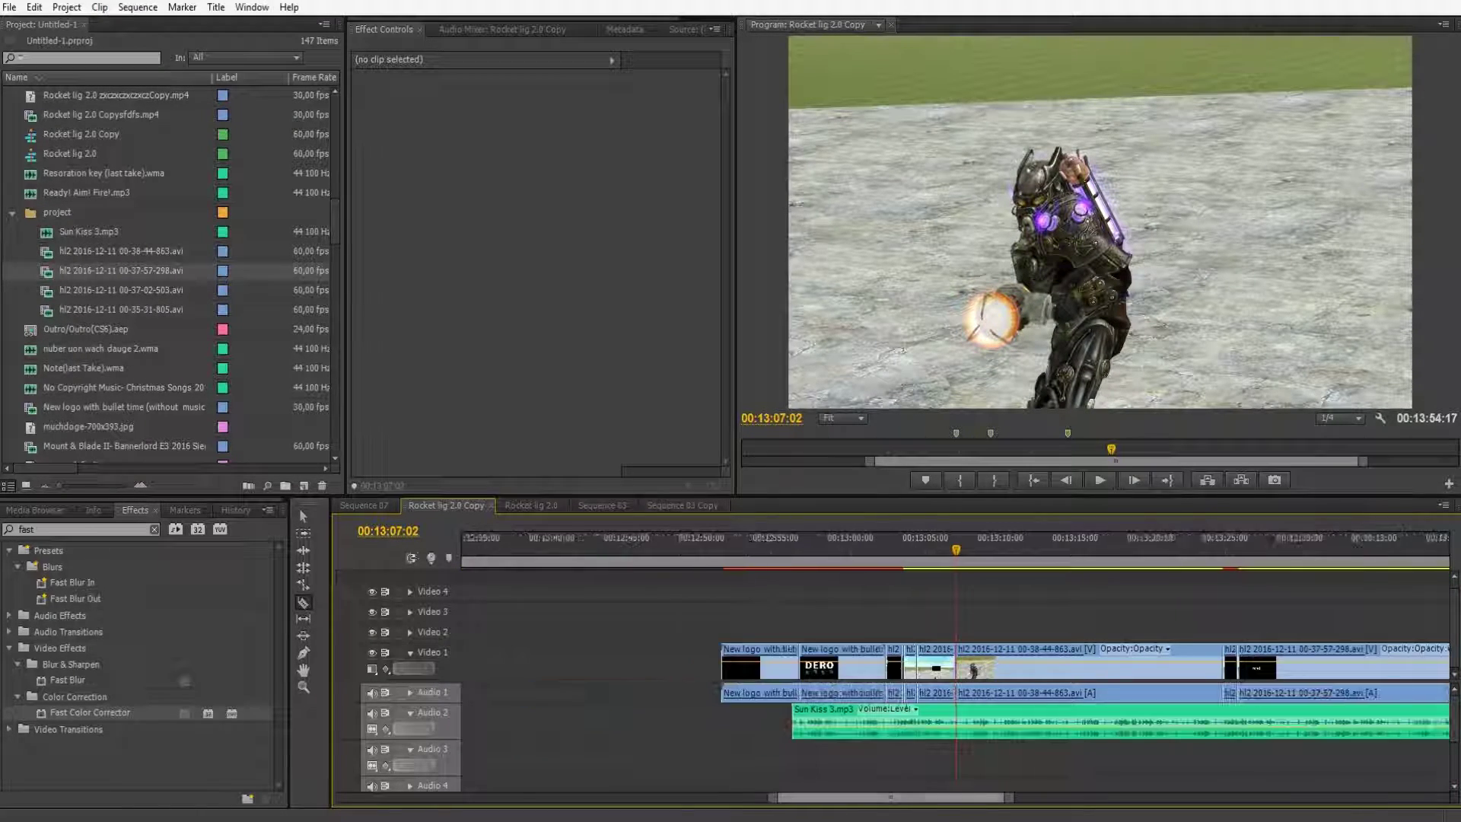
- Rate-stretch the segment between 00:13:04:23 and 00:13:07:02 to a very short fast-forward and close the gap behind it
click(303, 584)
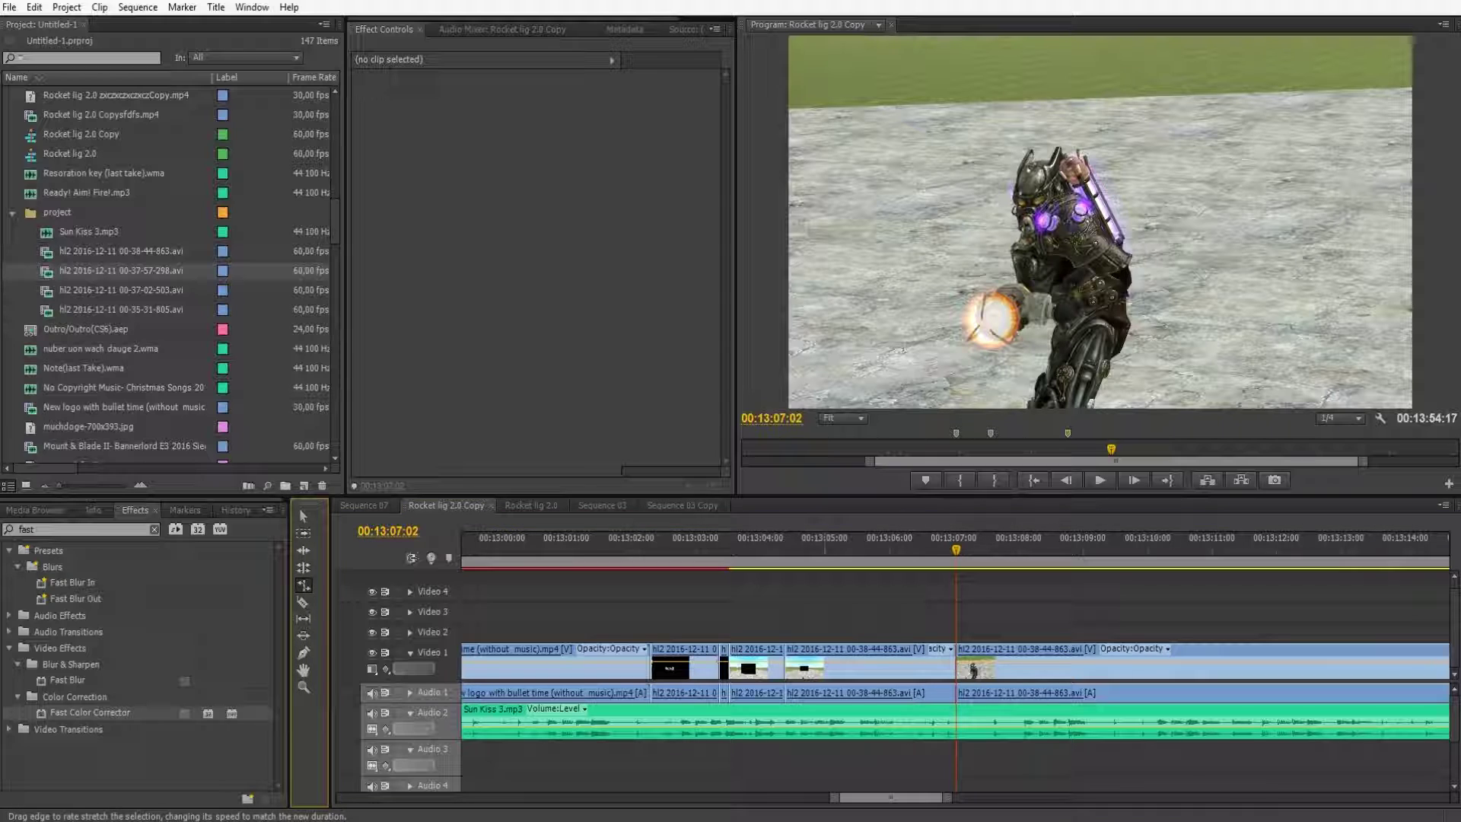
drag(954, 666, 794, 668)
right_click(825, 664)
click(853, 675)
- Play back the fast-forward and split the following gameplay clip at 00:13:06:15 and 00:13:09:26
drag(789, 542, 771, 542)
key(space)
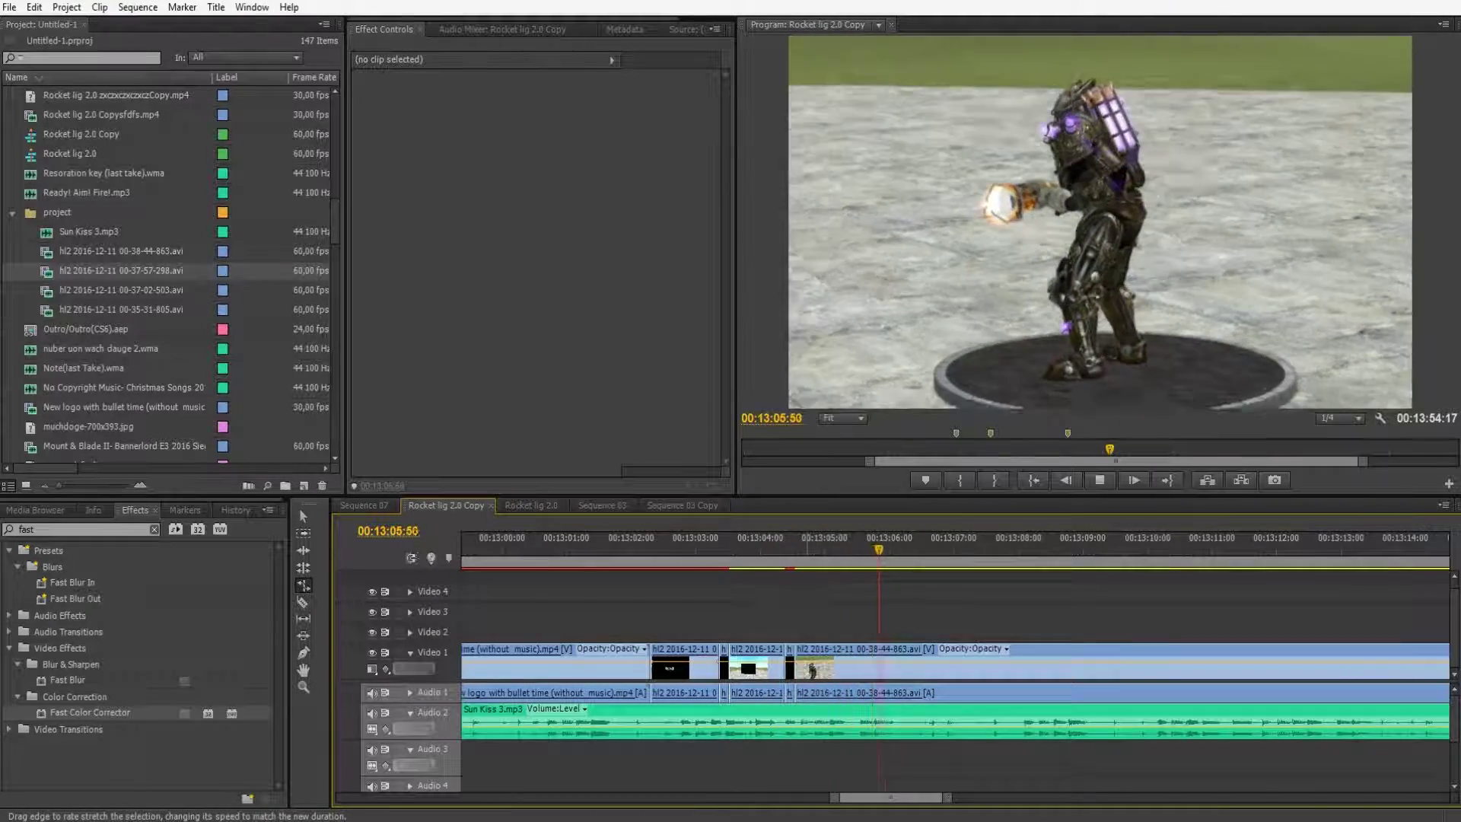
key(space)
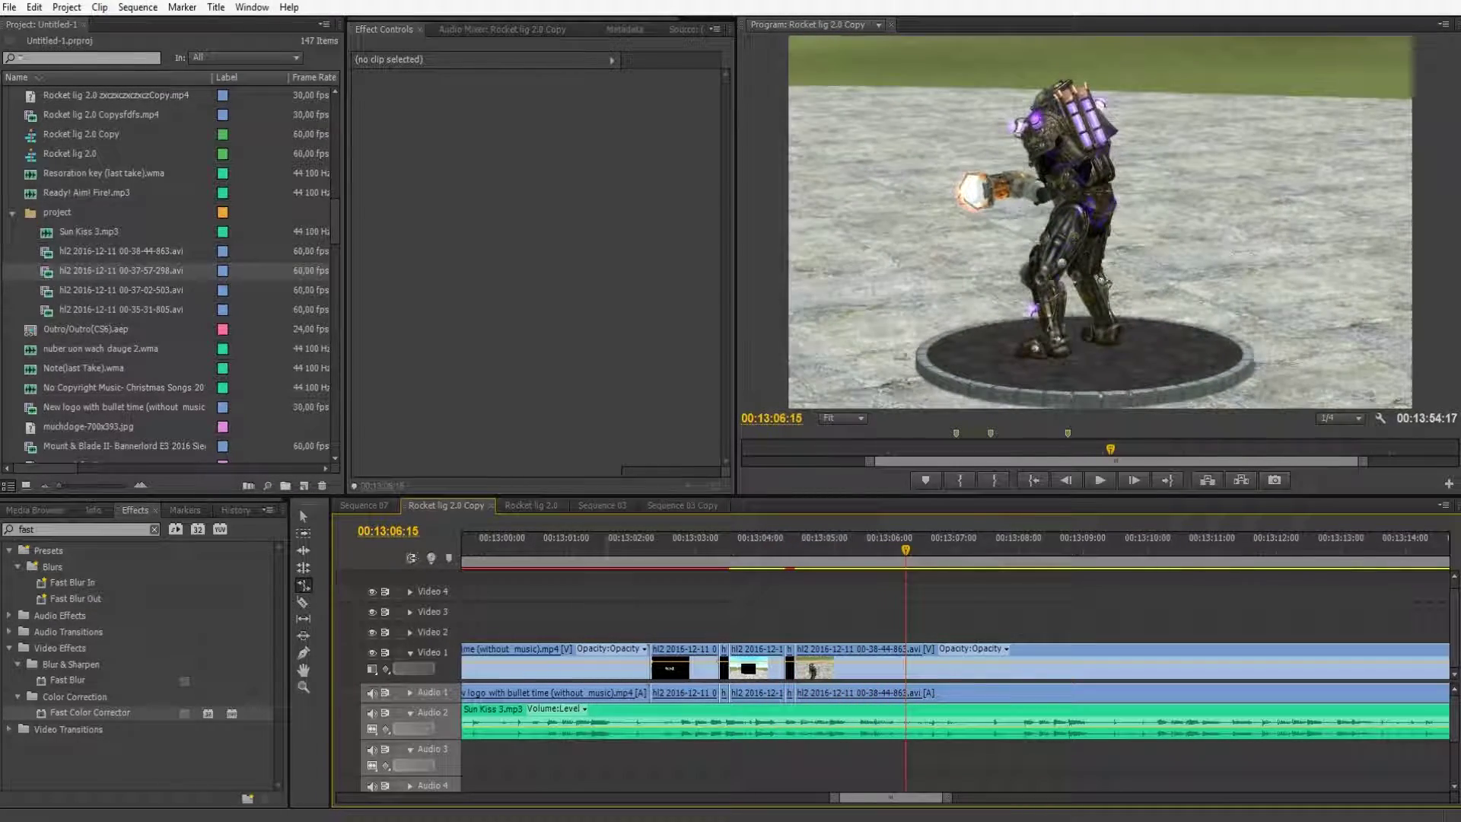
click(303, 602)
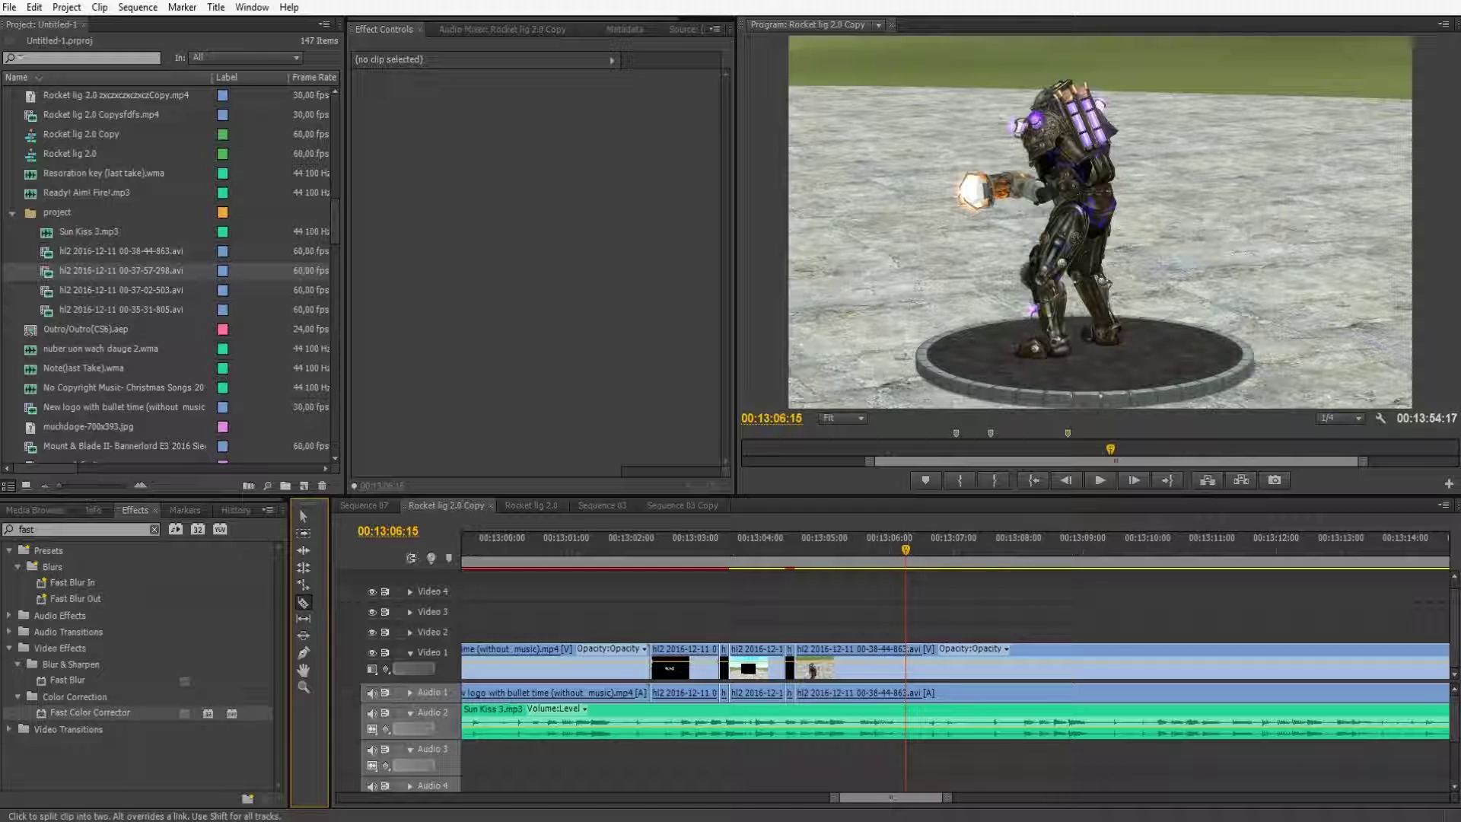
click(905, 662)
key(space)
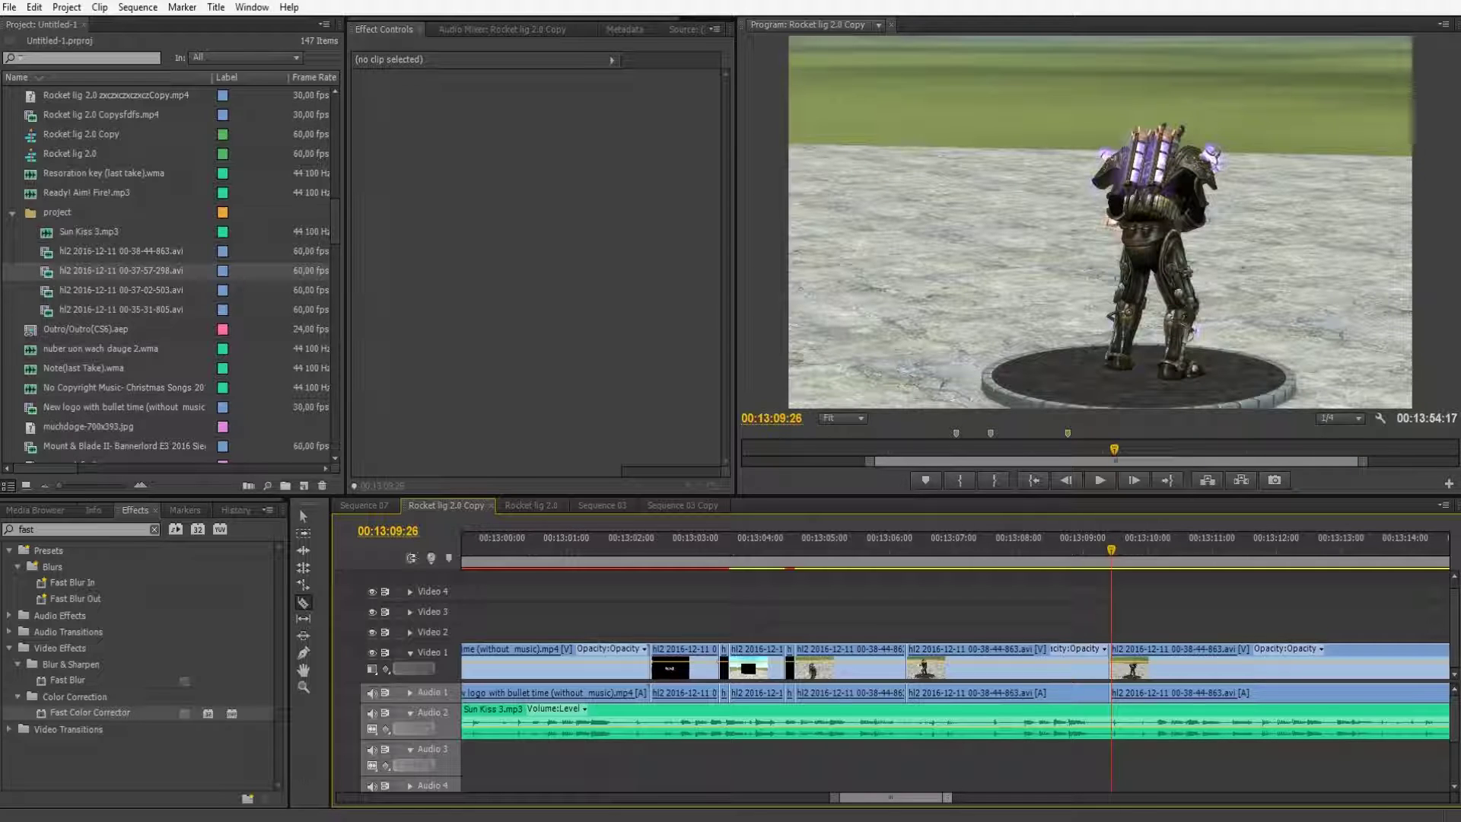
- Rate-stretch the segment between 00:13:06:15 and 00:13:09:26 to a very short fast-forward, close the gap and play back the result
key(=)
key(=)
key(x)
click(951, 668)
drag(608, 667, 610, 667)
right_click(642, 663)
click(660, 669)
click(551, 540)
key(space)
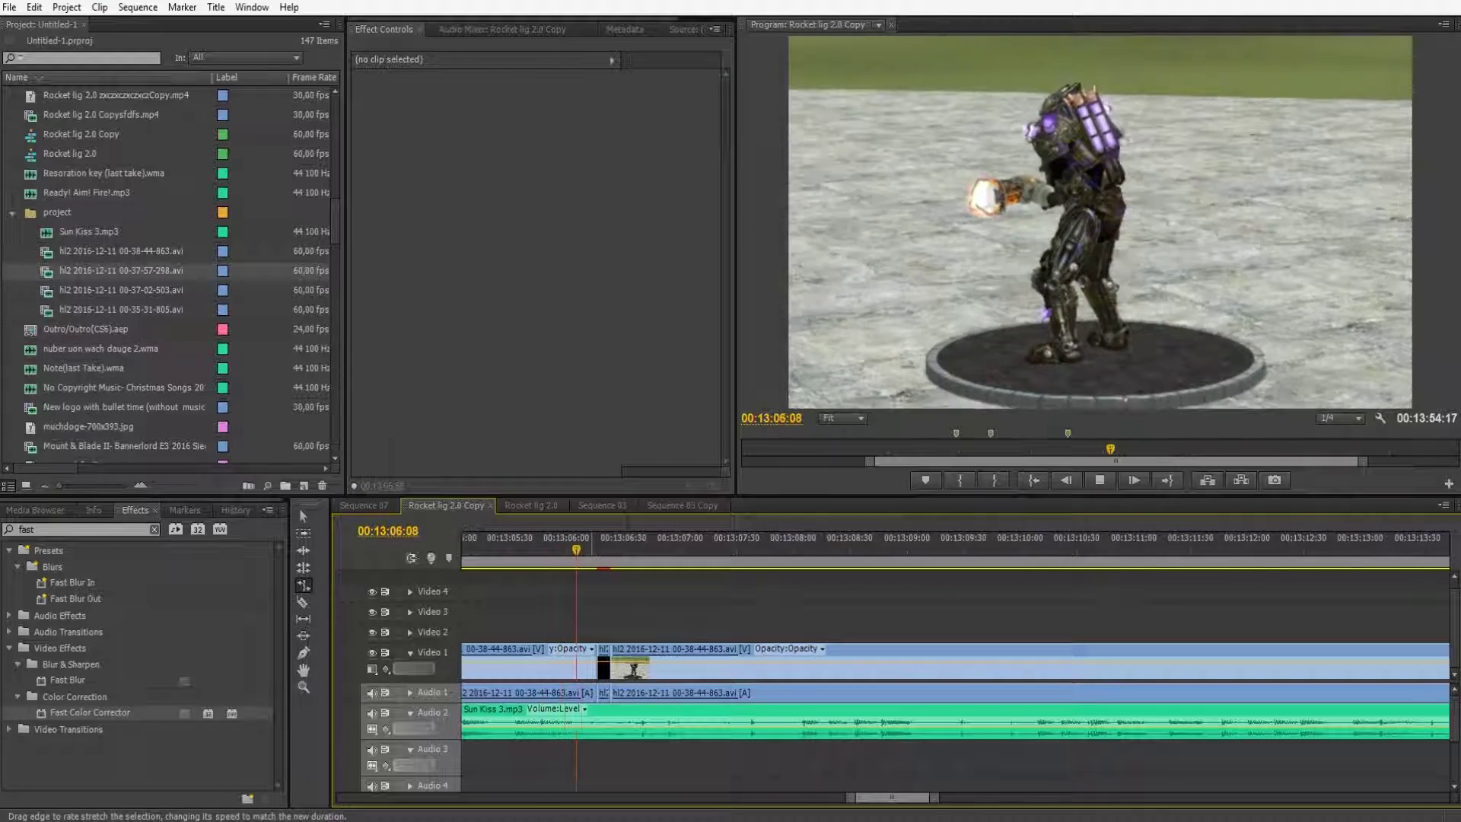
key(space)
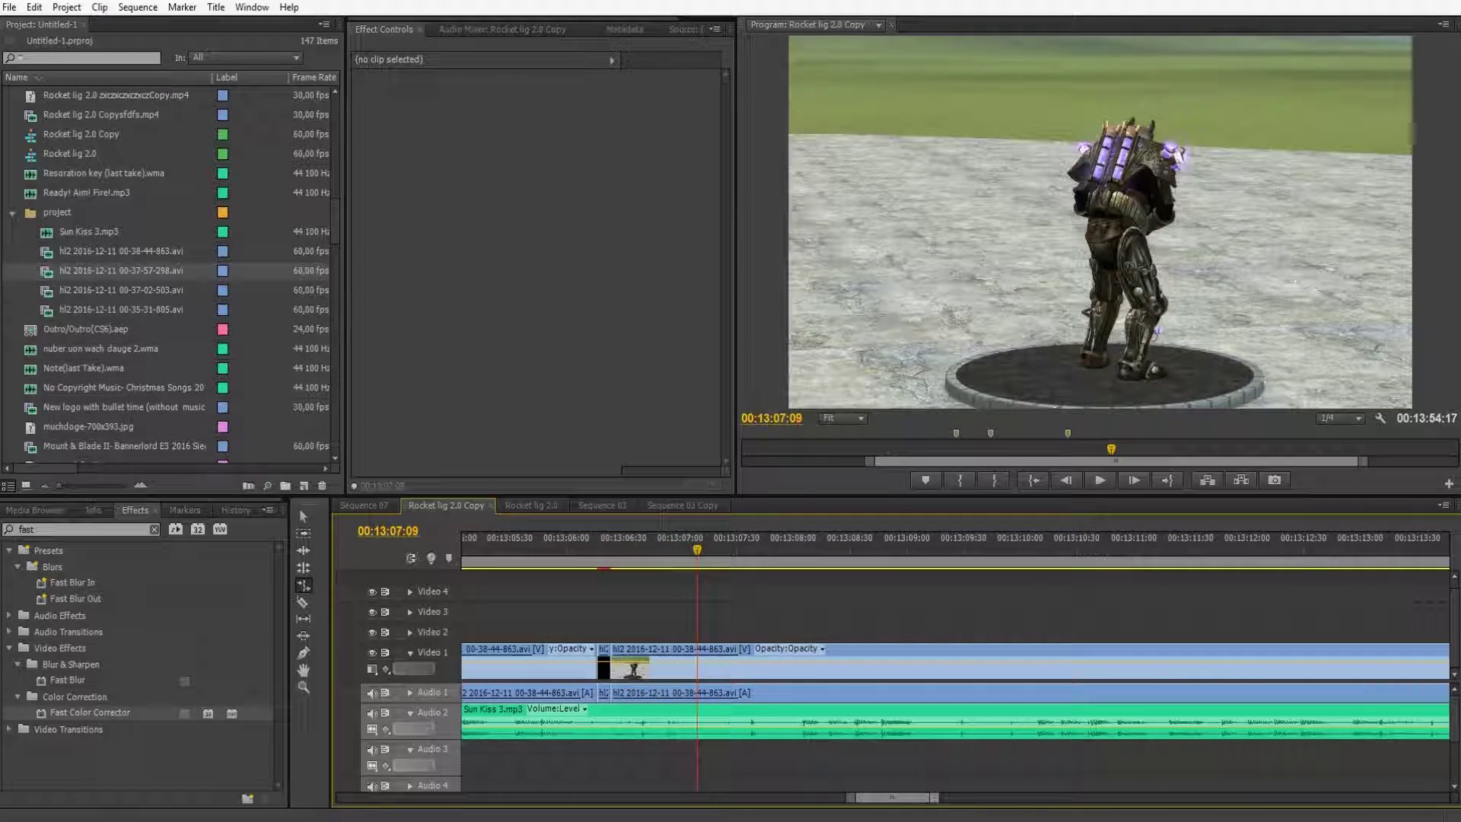
- Play back the last fast-forward and split the following gameplay clip at 00:13:08:05 and 00:13:13:20
key(minus)
key(minus)
key(minus)
key(minus)
key(equal)
key(equal)
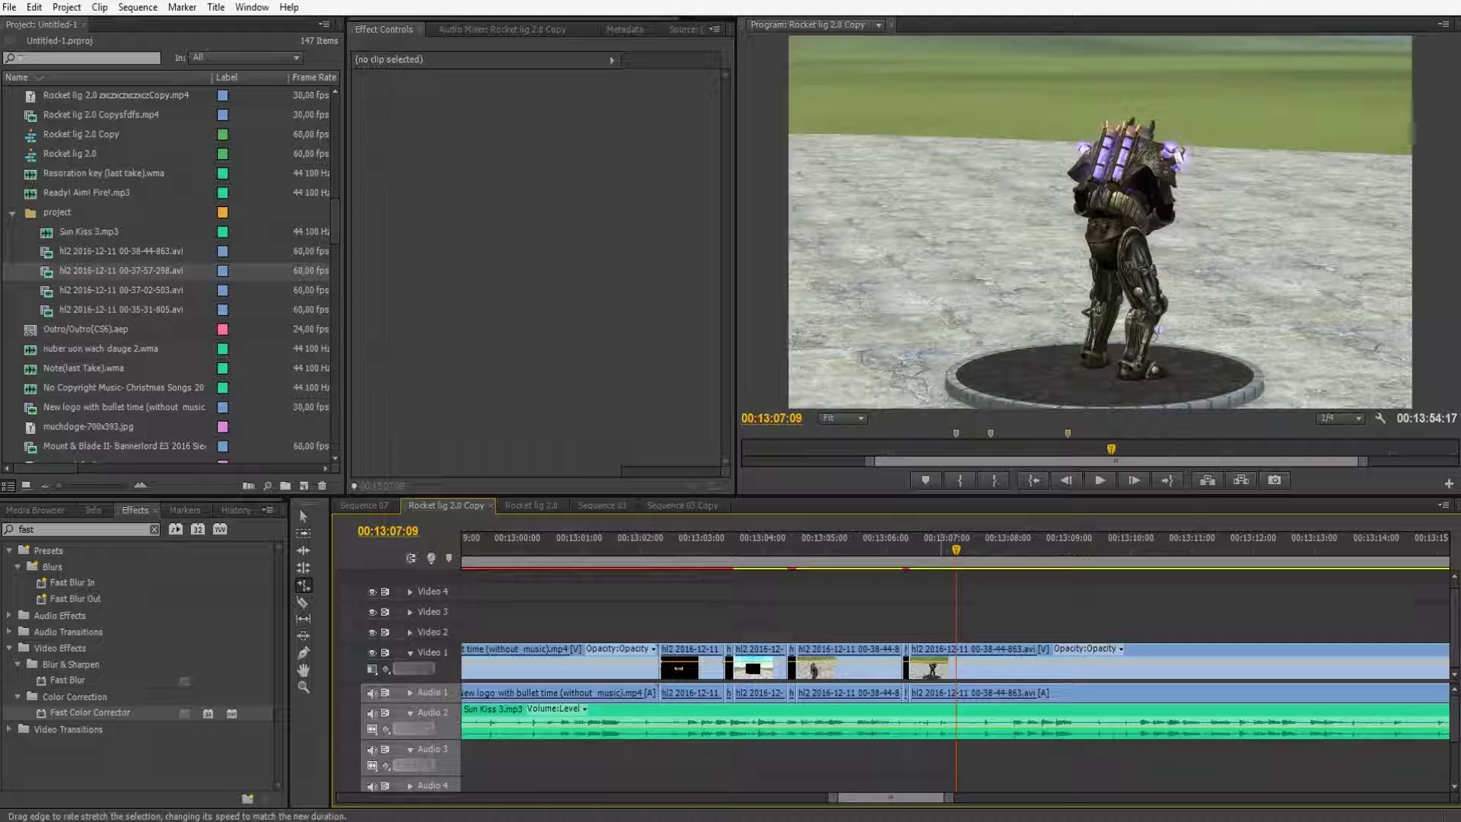
drag(926, 549, 900, 549)
key(l)
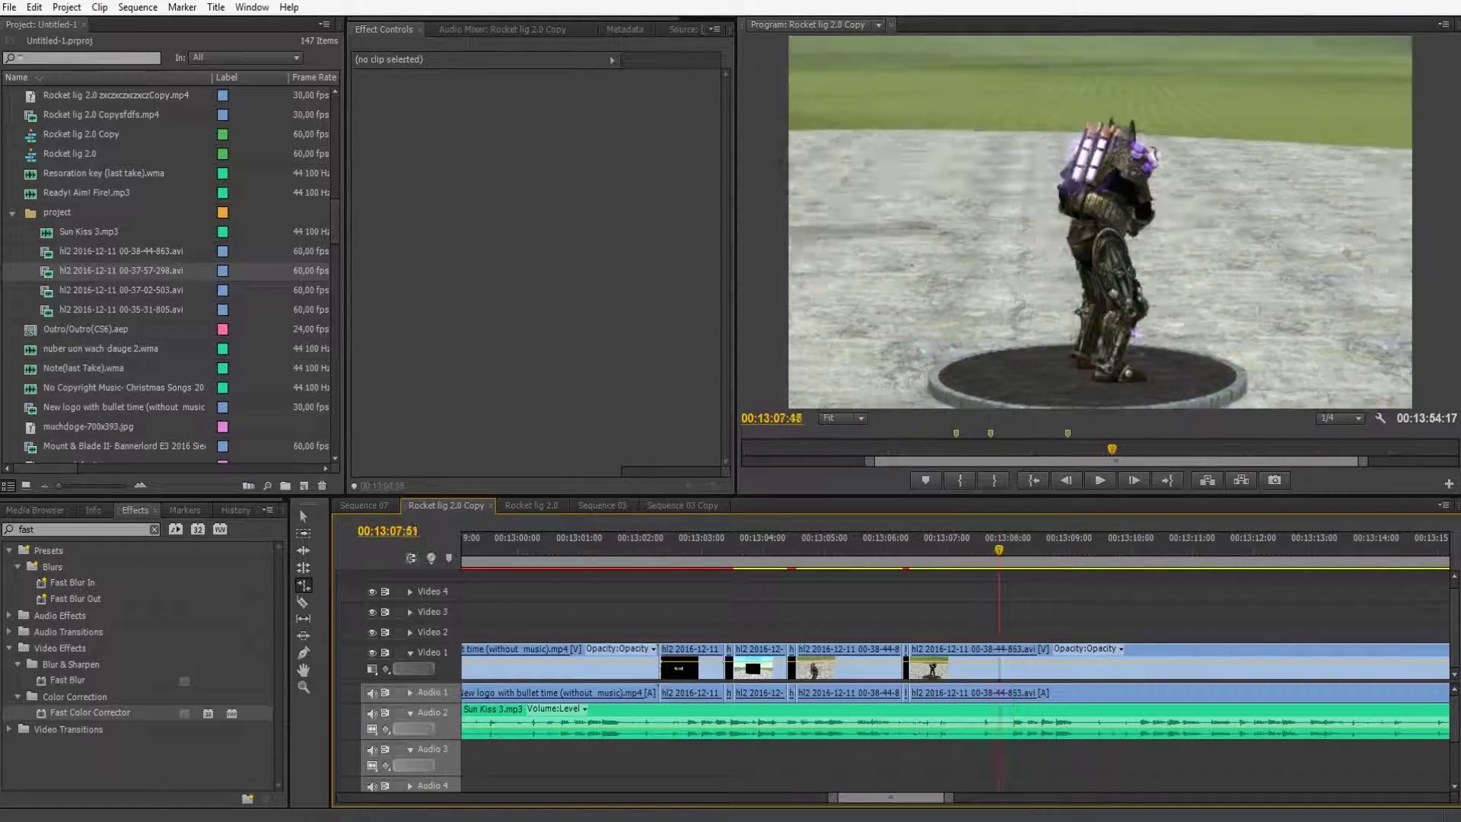
click(903, 549)
key(space)
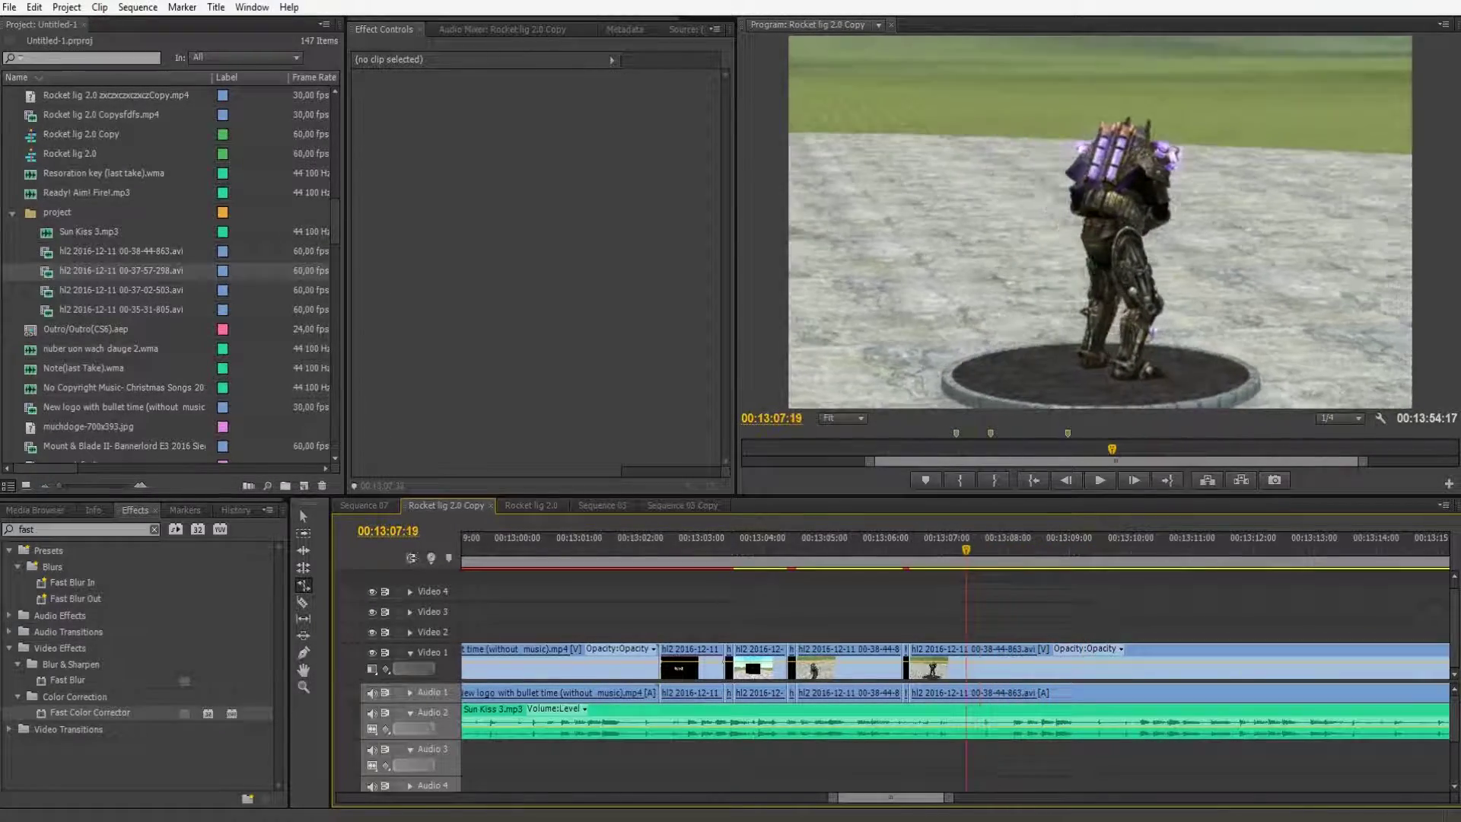
key(k)
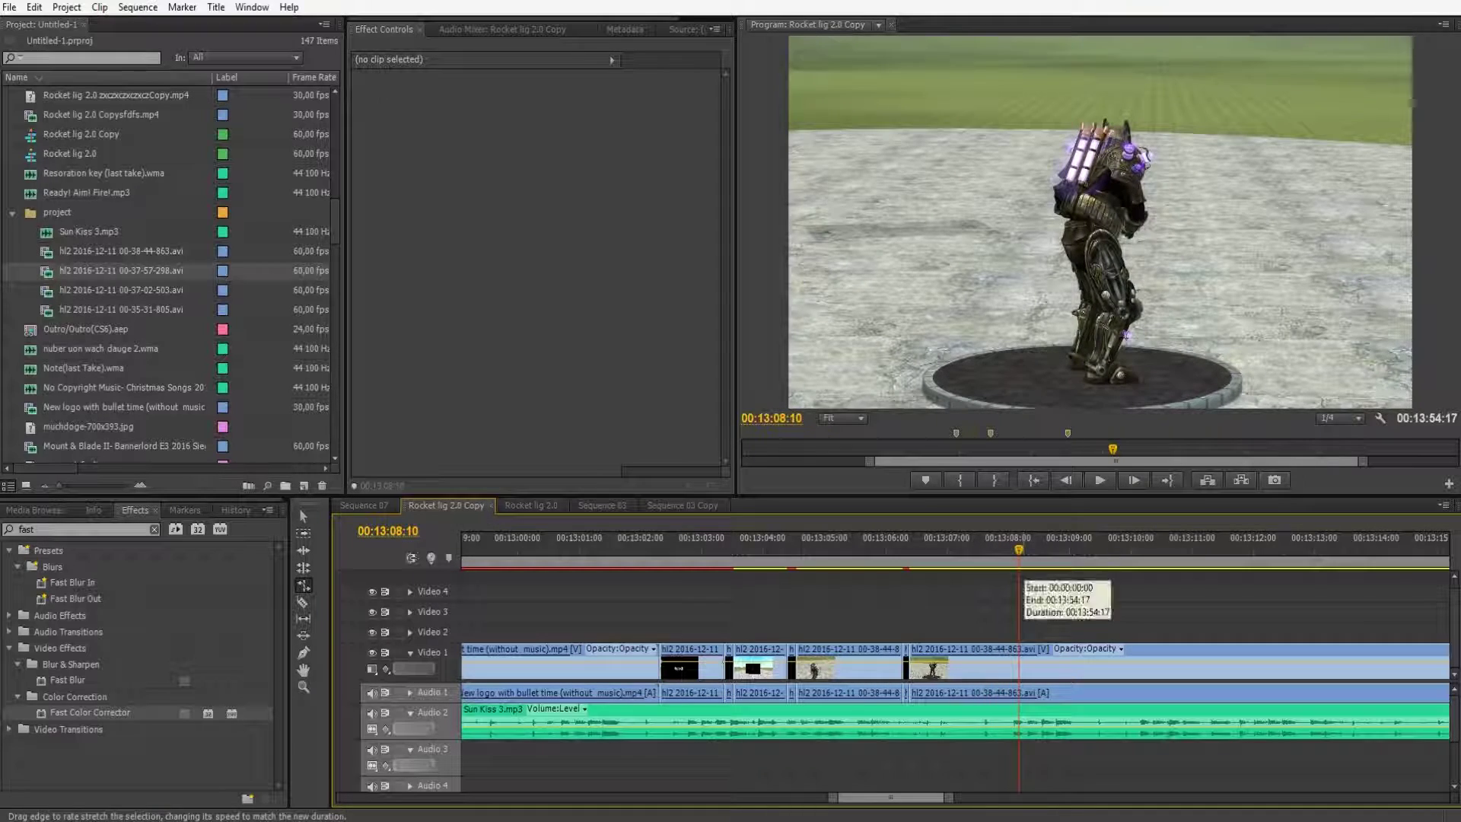
click(1007, 549)
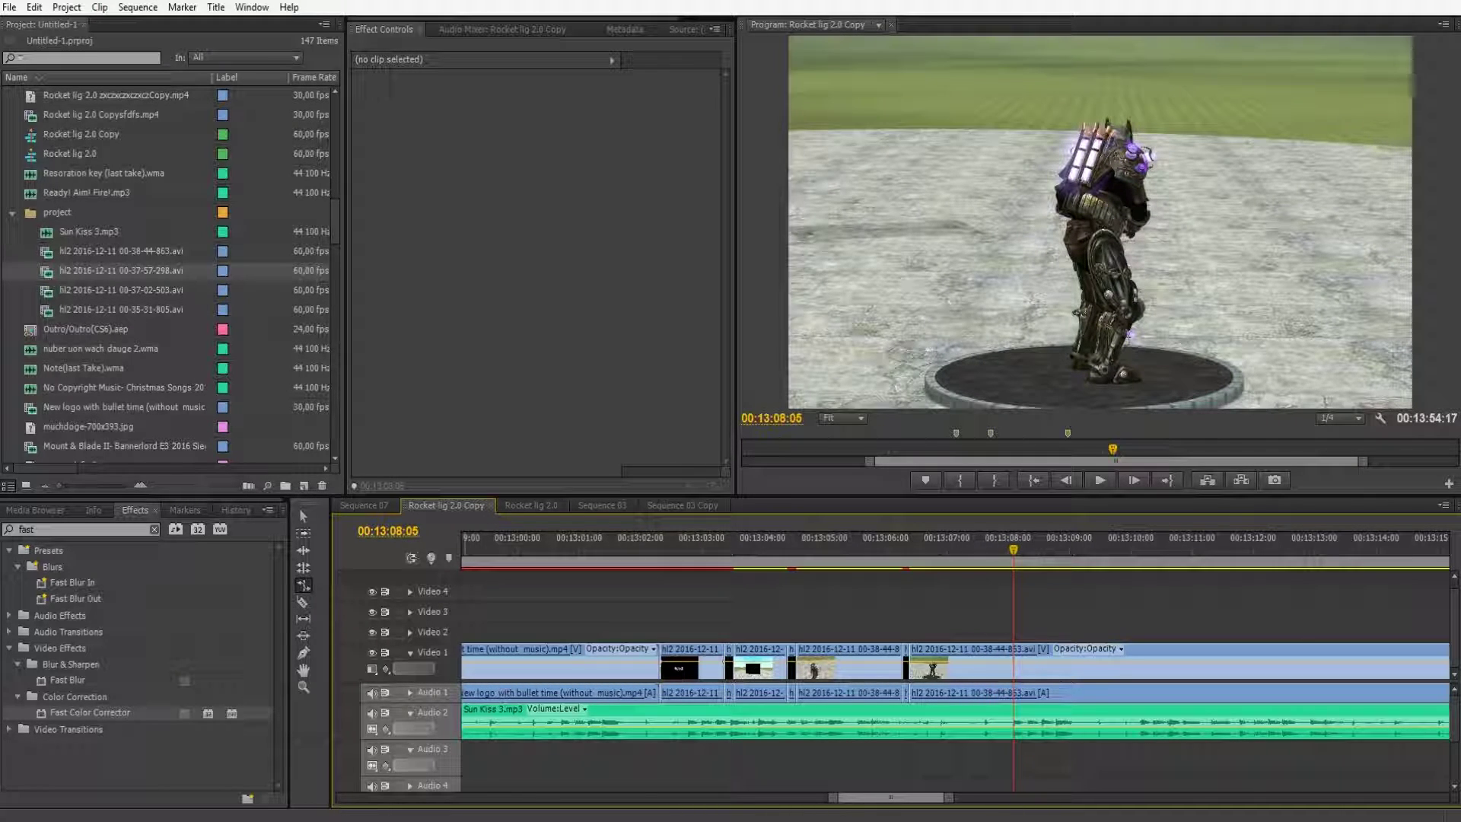
key(c)
click(1014, 662)
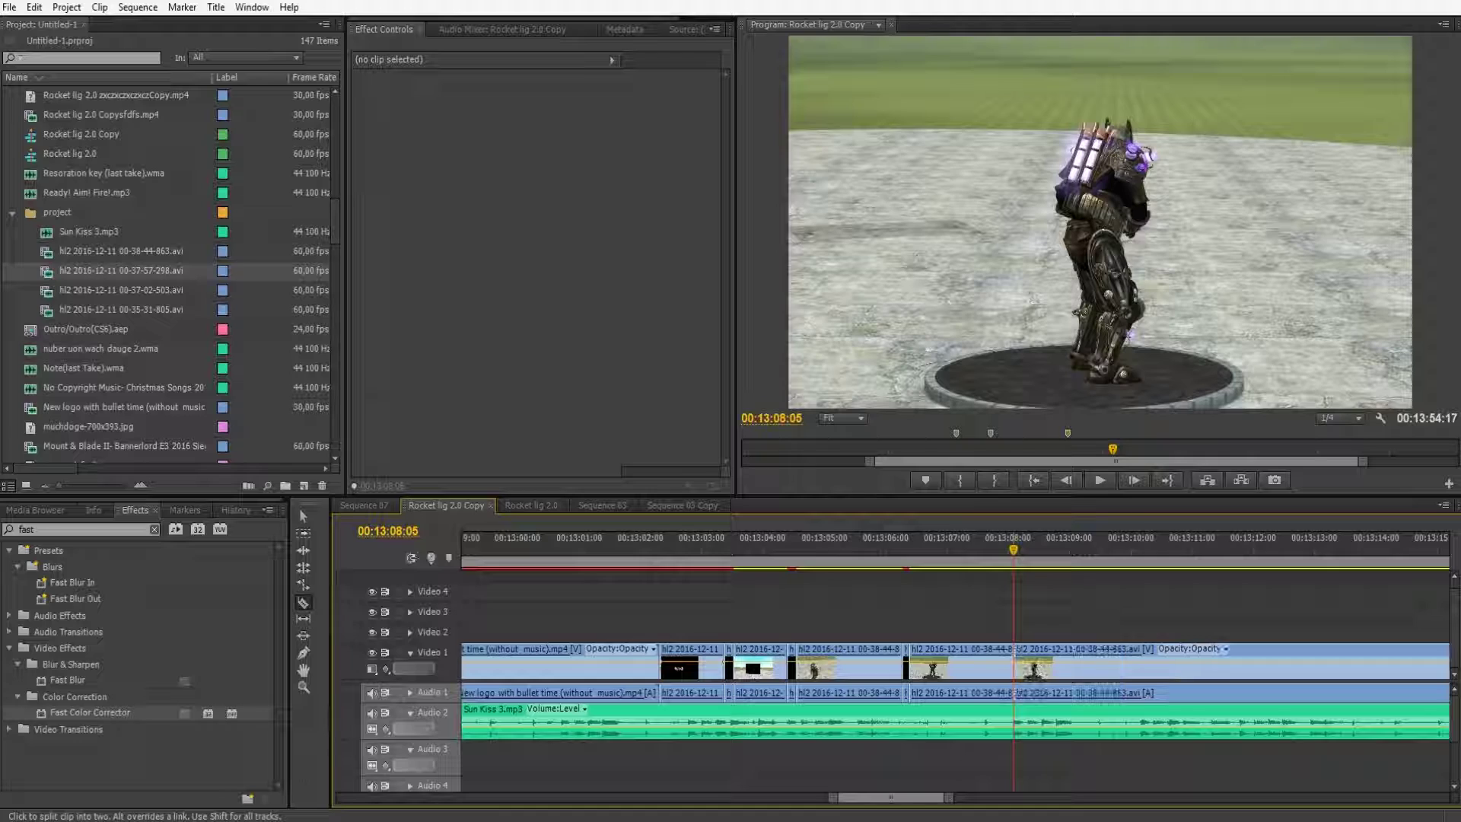
key(l)
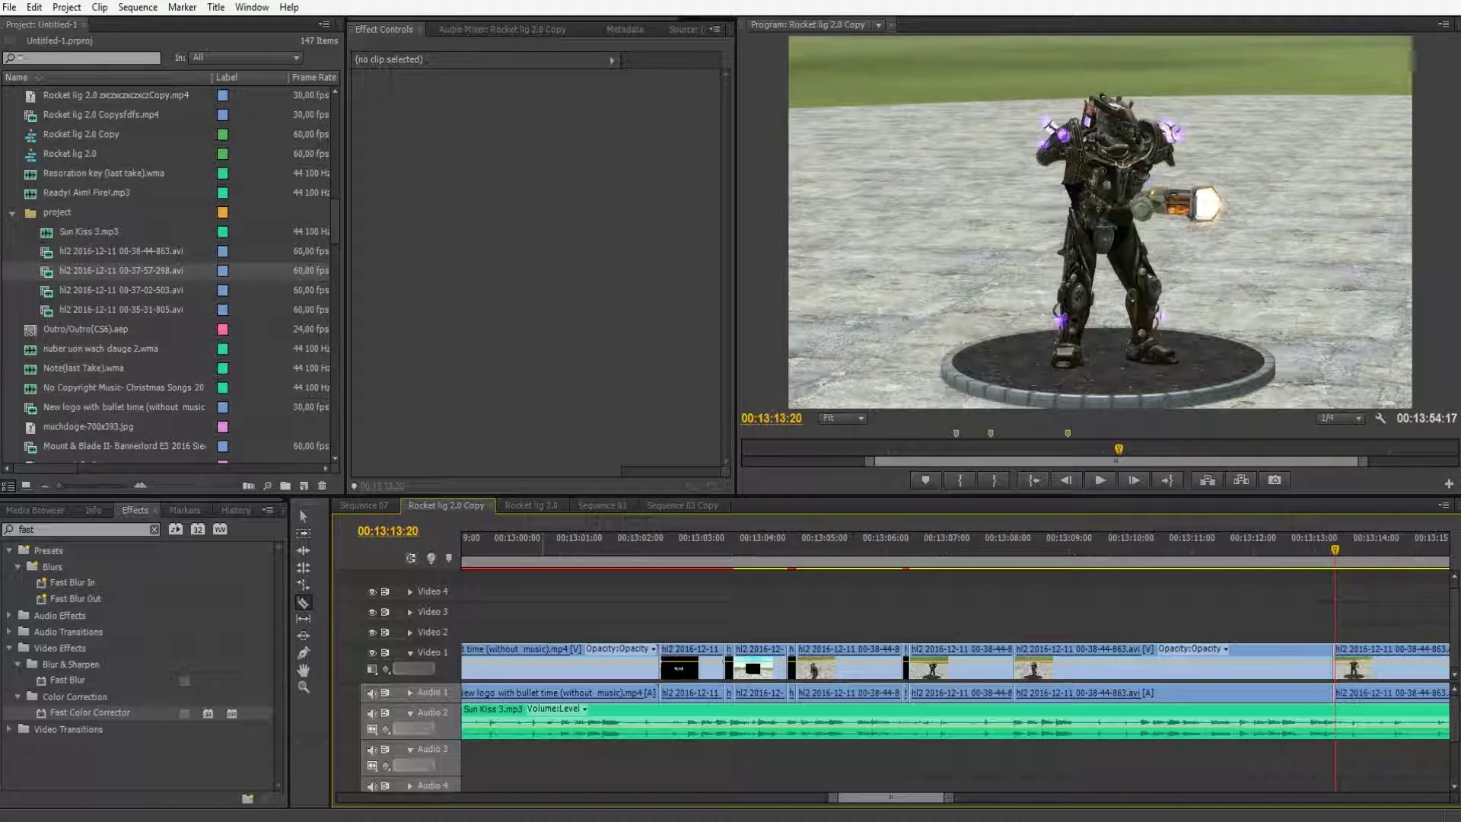
- Rate-stretch the segment between 00:13:08:05 and 00:13:13:20 to a very short fast-forward, close the gap and play back the result
key(x)
drag(1331, 670, 1021, 669)
right_click(1061, 671)
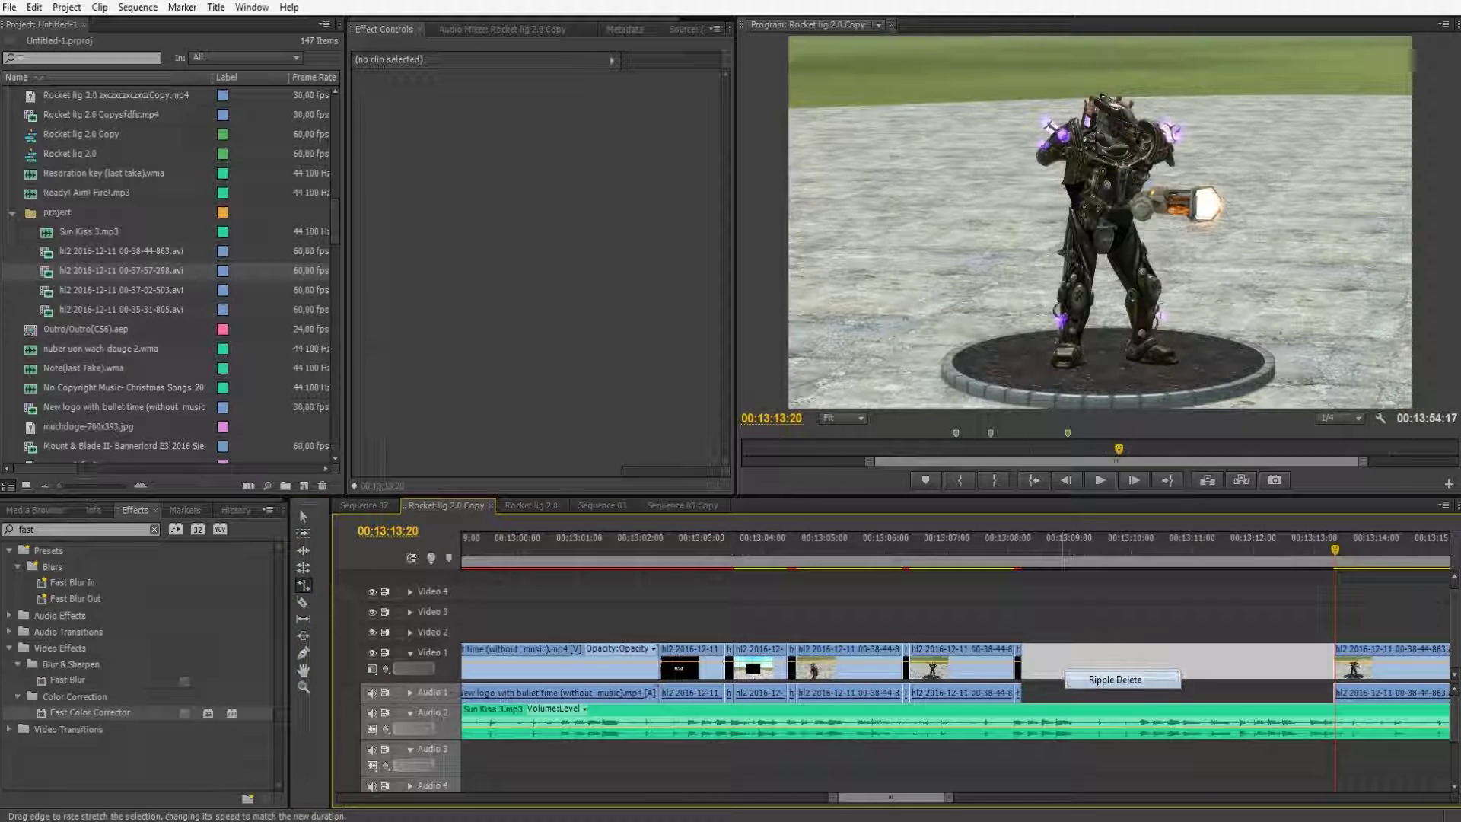
click(1086, 681)
drag(1012, 547, 749, 547)
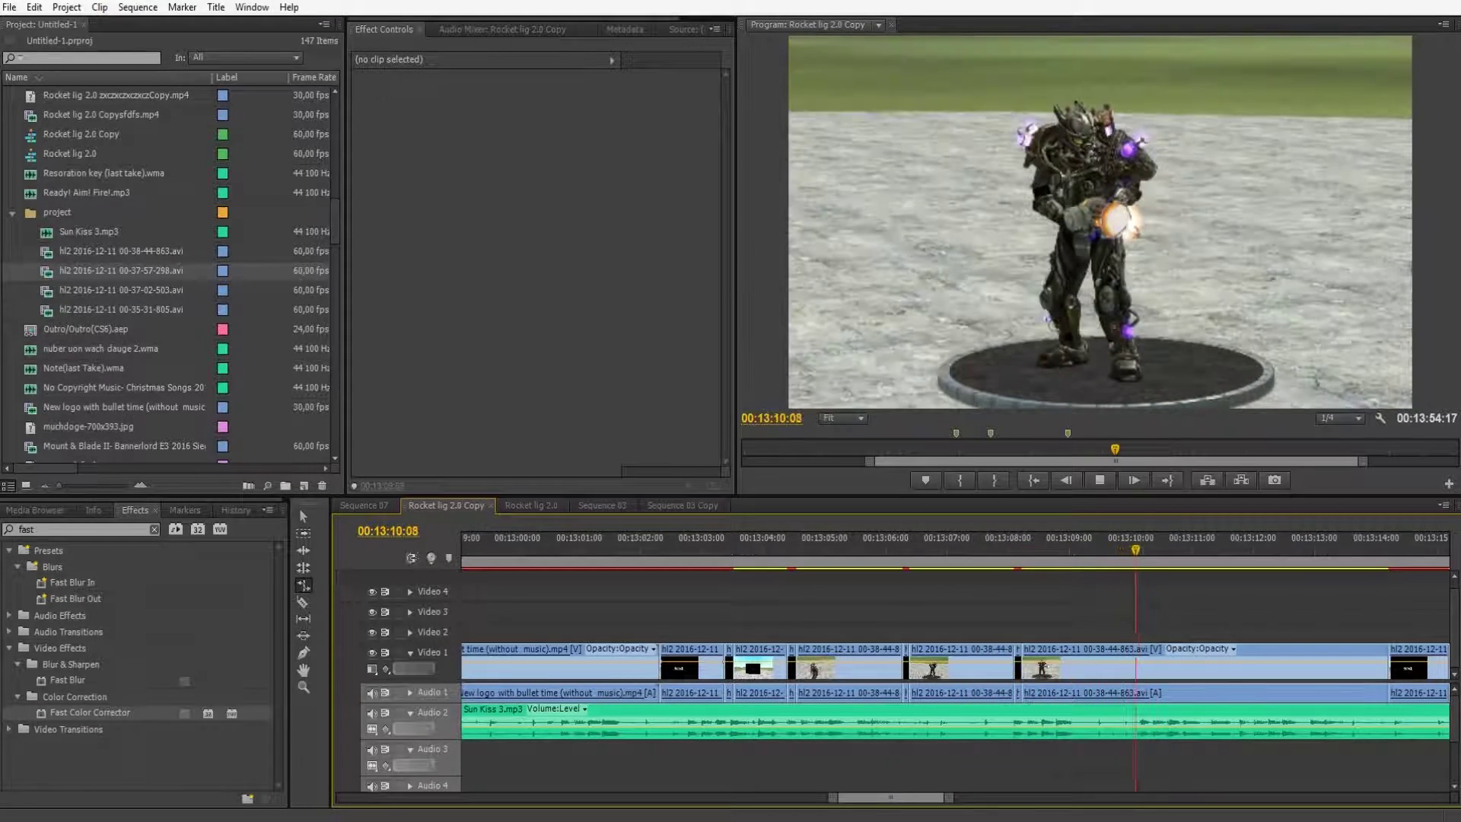
key(space)
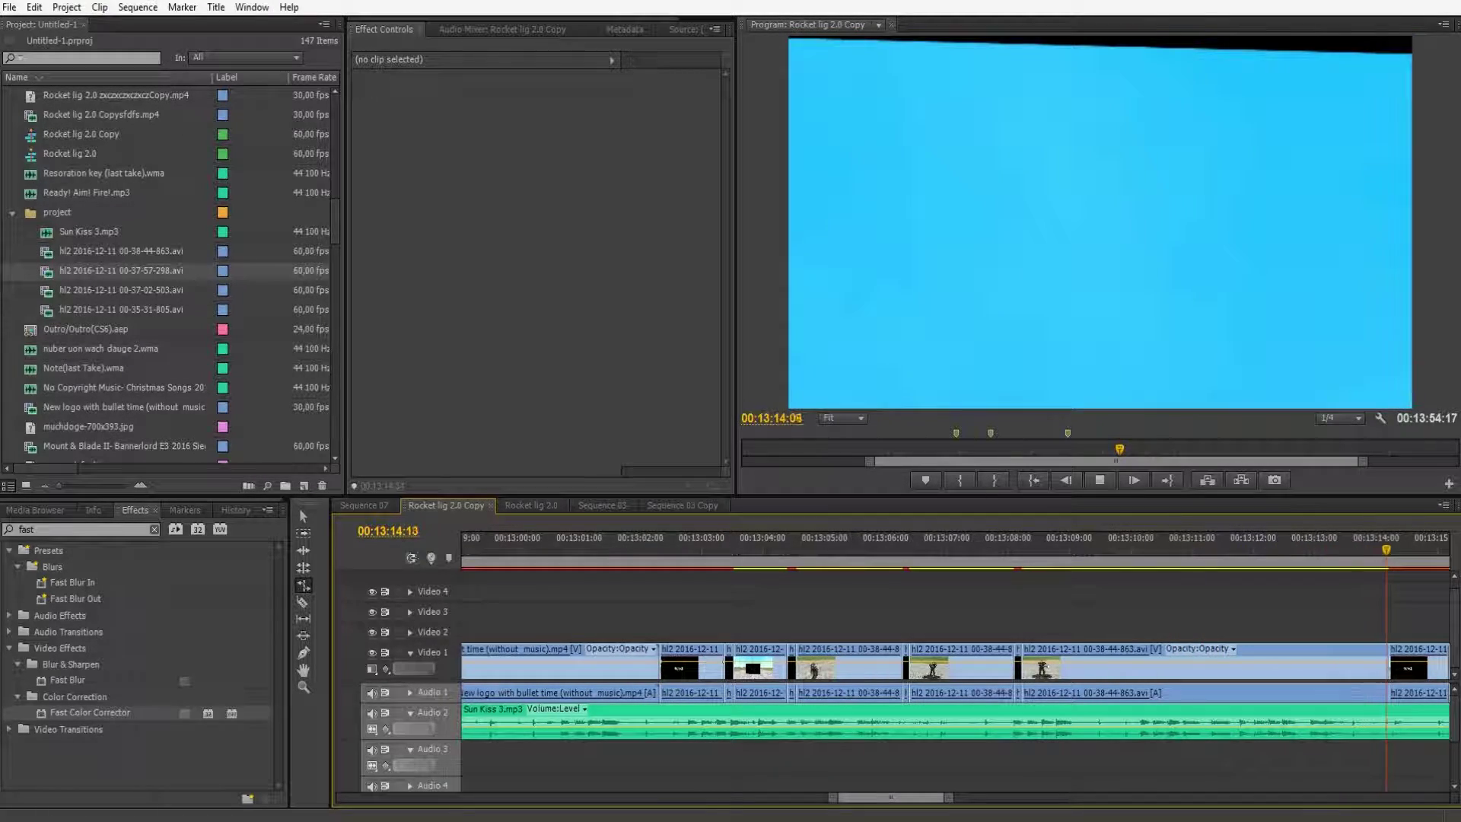
key(space)
drag(525, 549, 495, 550)
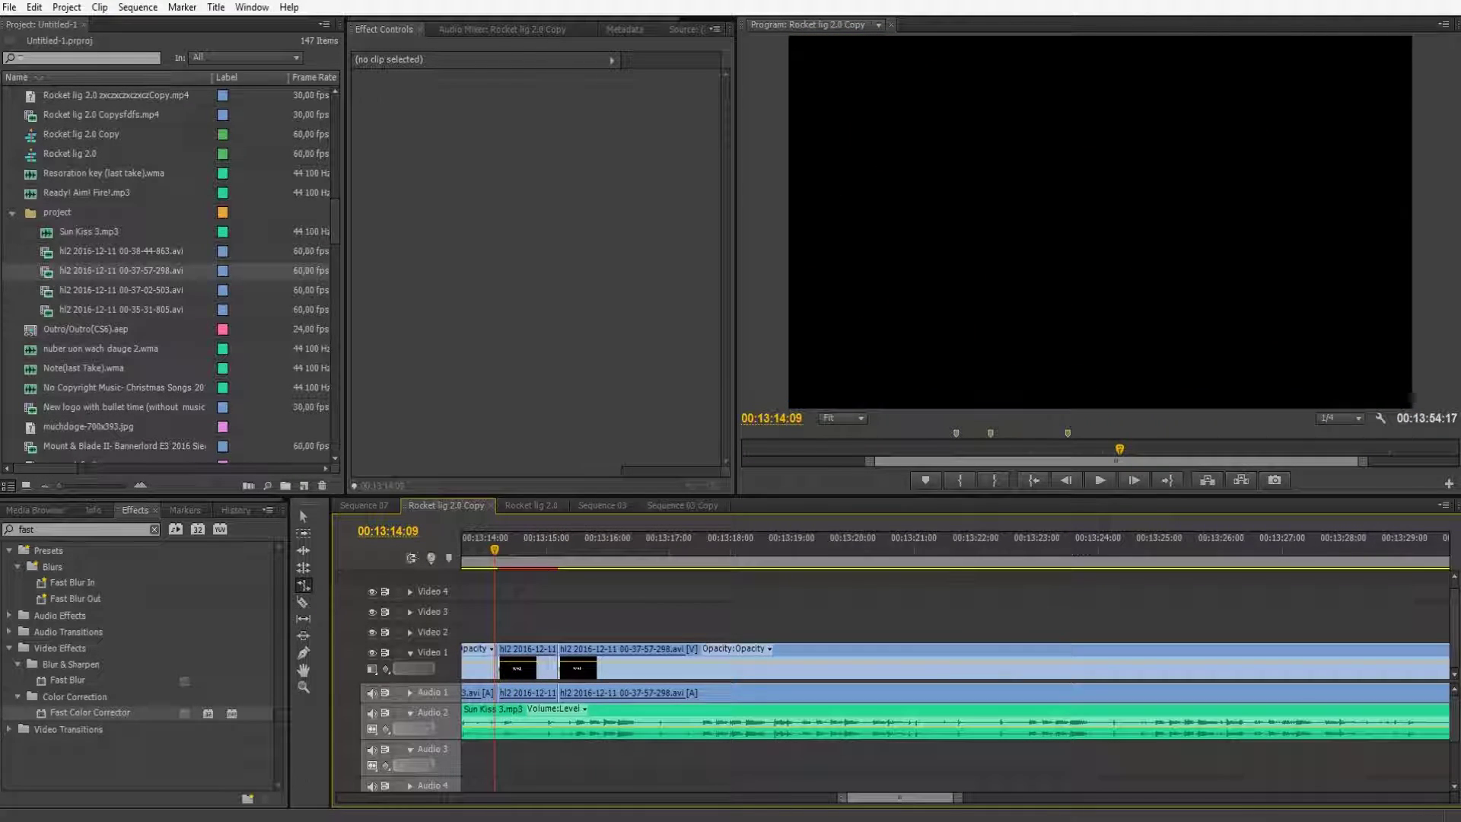
key(minus)
key(minus)
key(minus)
key(minus)
key(v)
drag(1074, 631, 1187, 664)
key(equal)
key(equal)
key(equal)
key(equal)
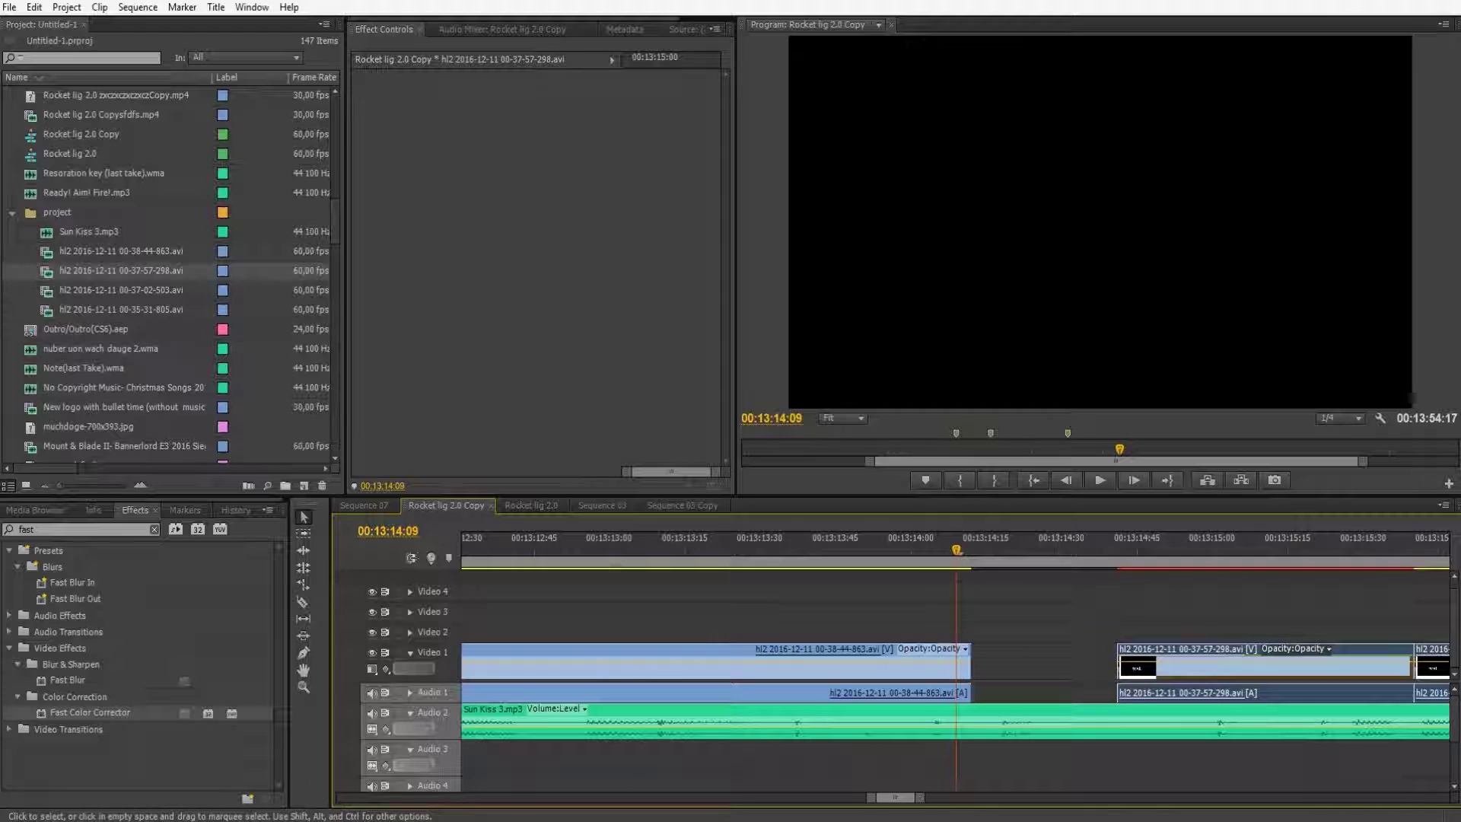
key(space)
drag(1101, 549, 815, 550)
key(space)
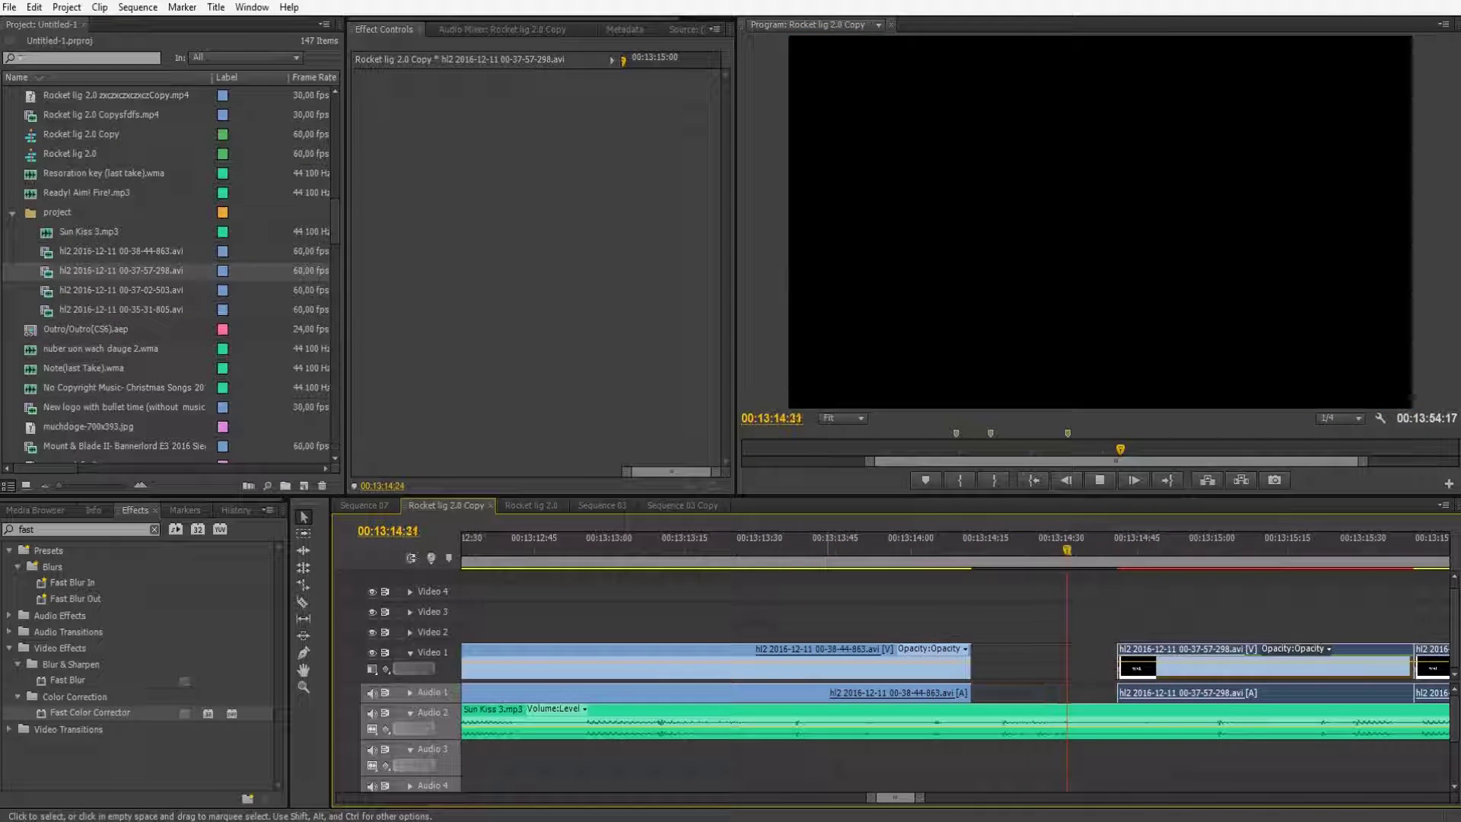
key(space)
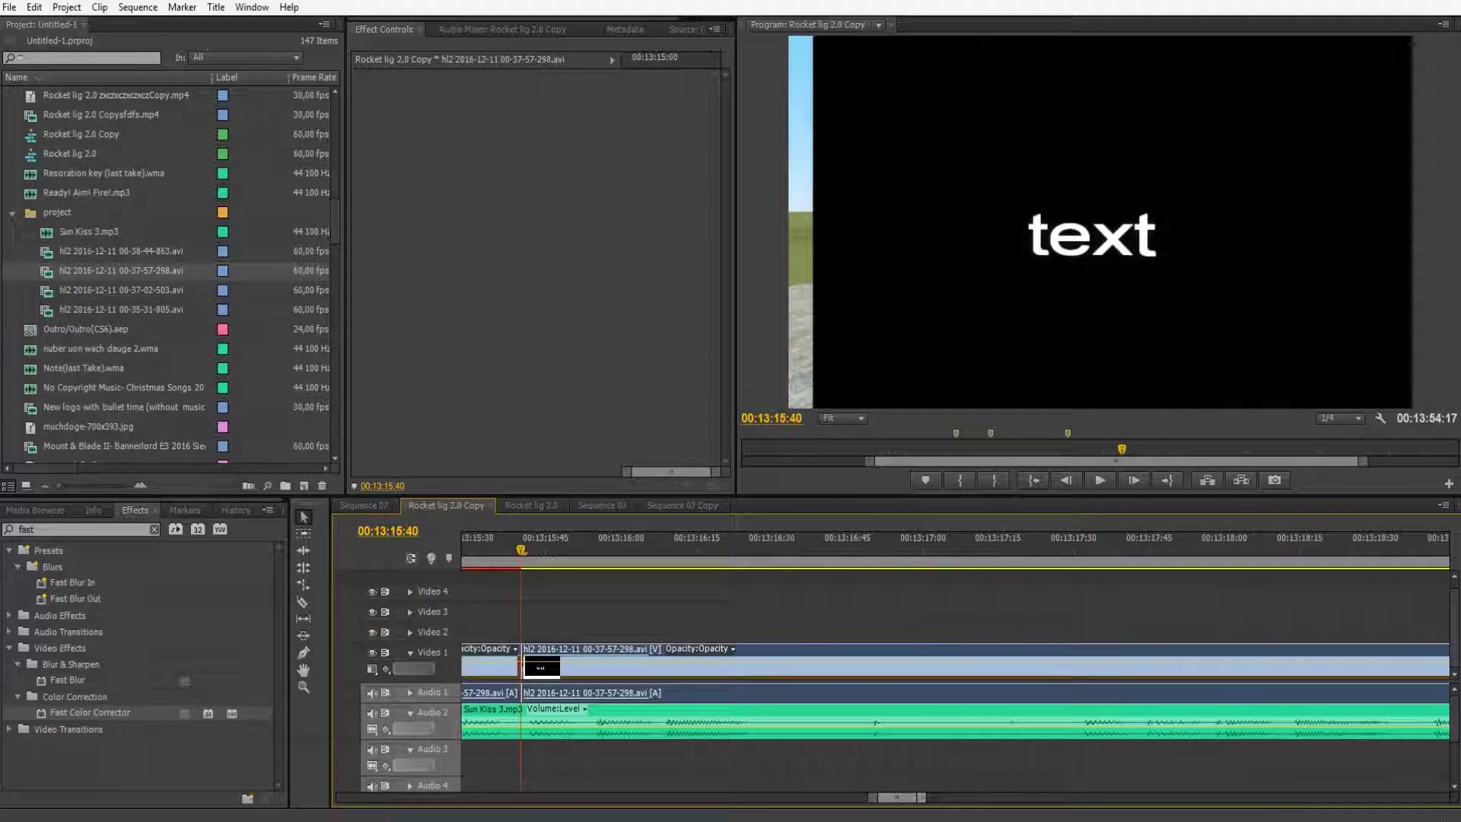
key(minus)
key(minus)
key(equal)
key(space)
key(space)
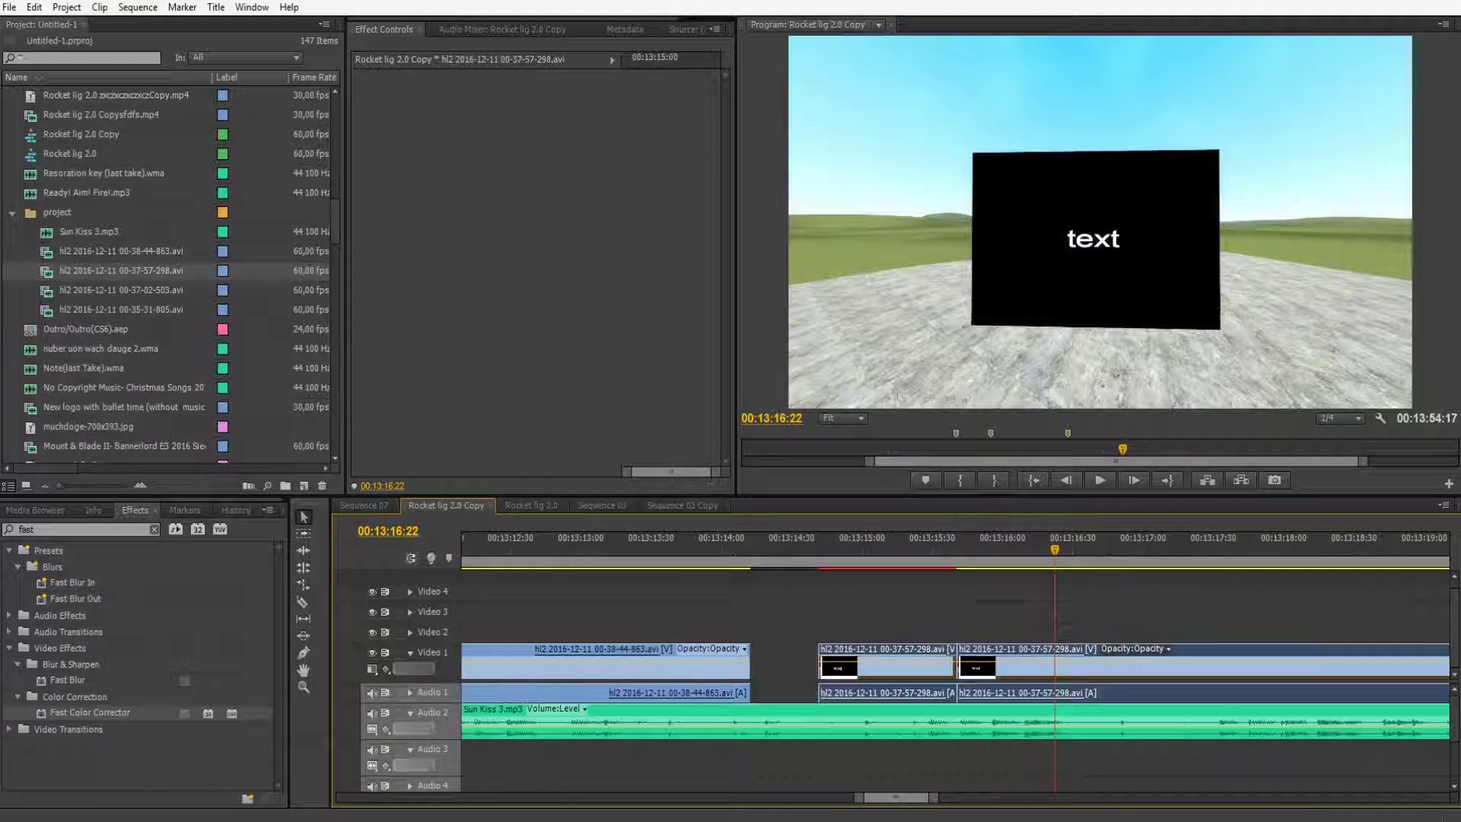
- Play the gameplay from the cut at 00:13:15:40 and split it at 00:13:16:24
key(equal)
key(equal)
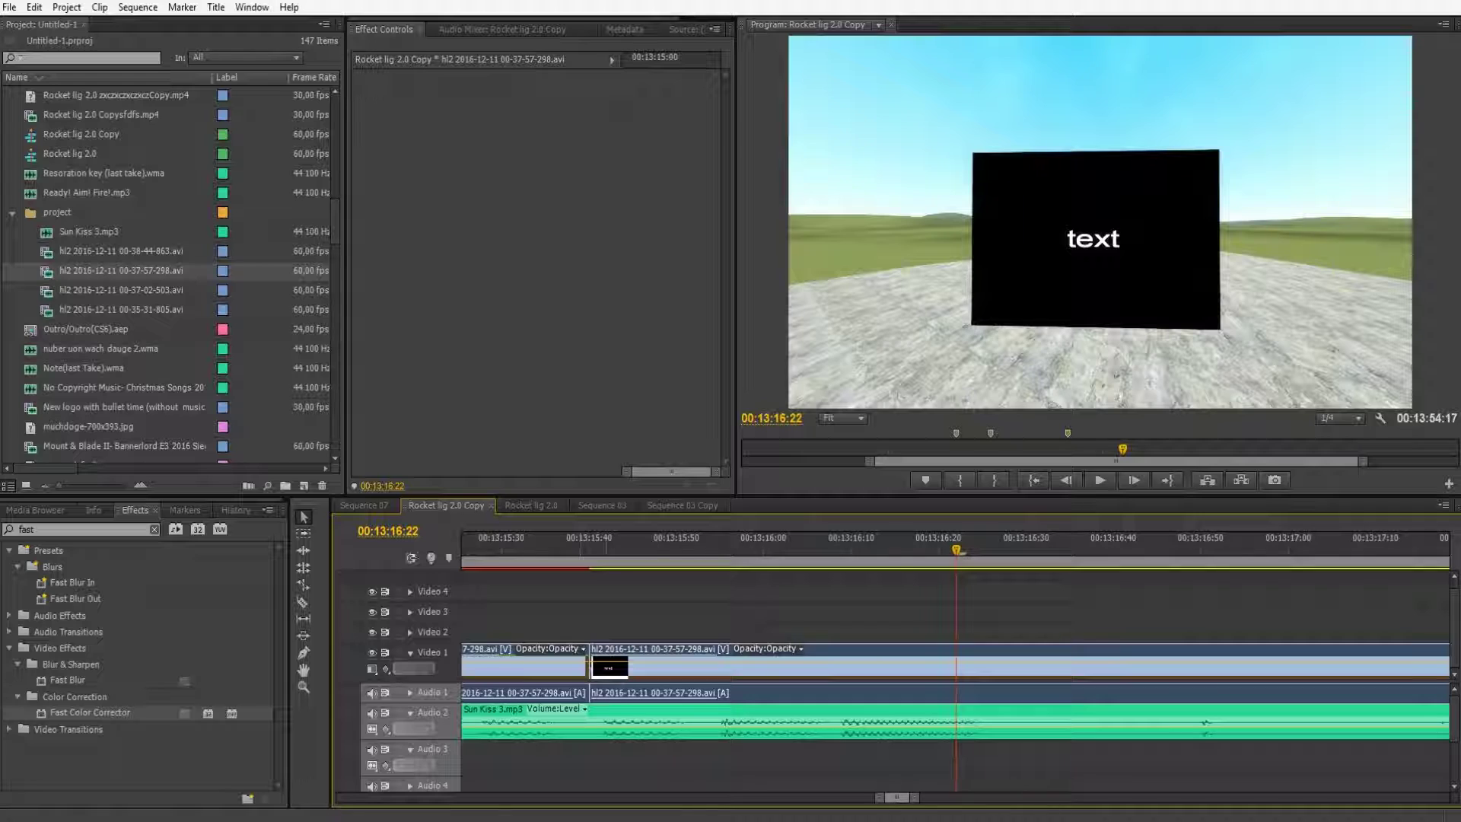
key(Up)
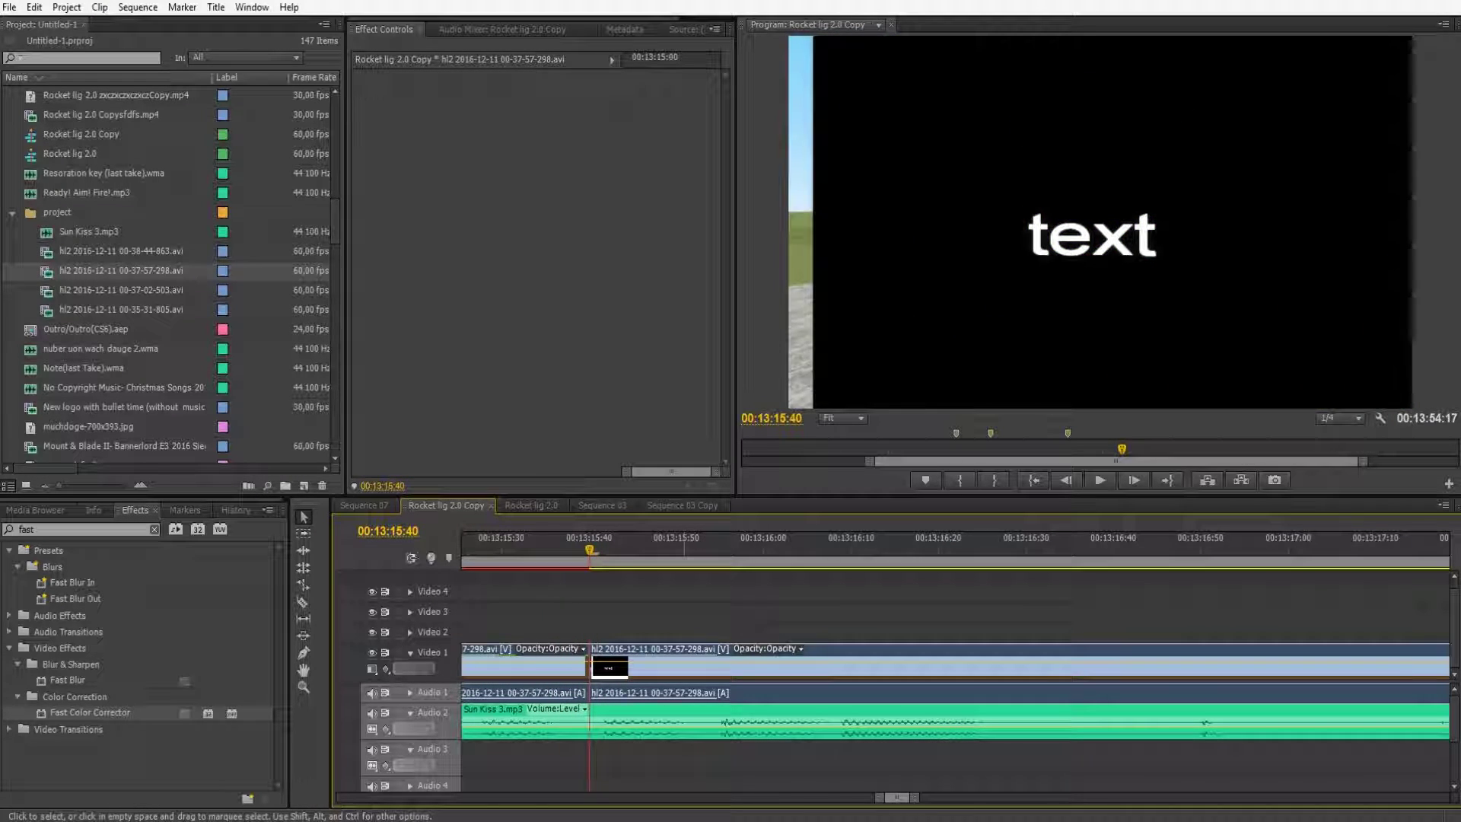
key(c)
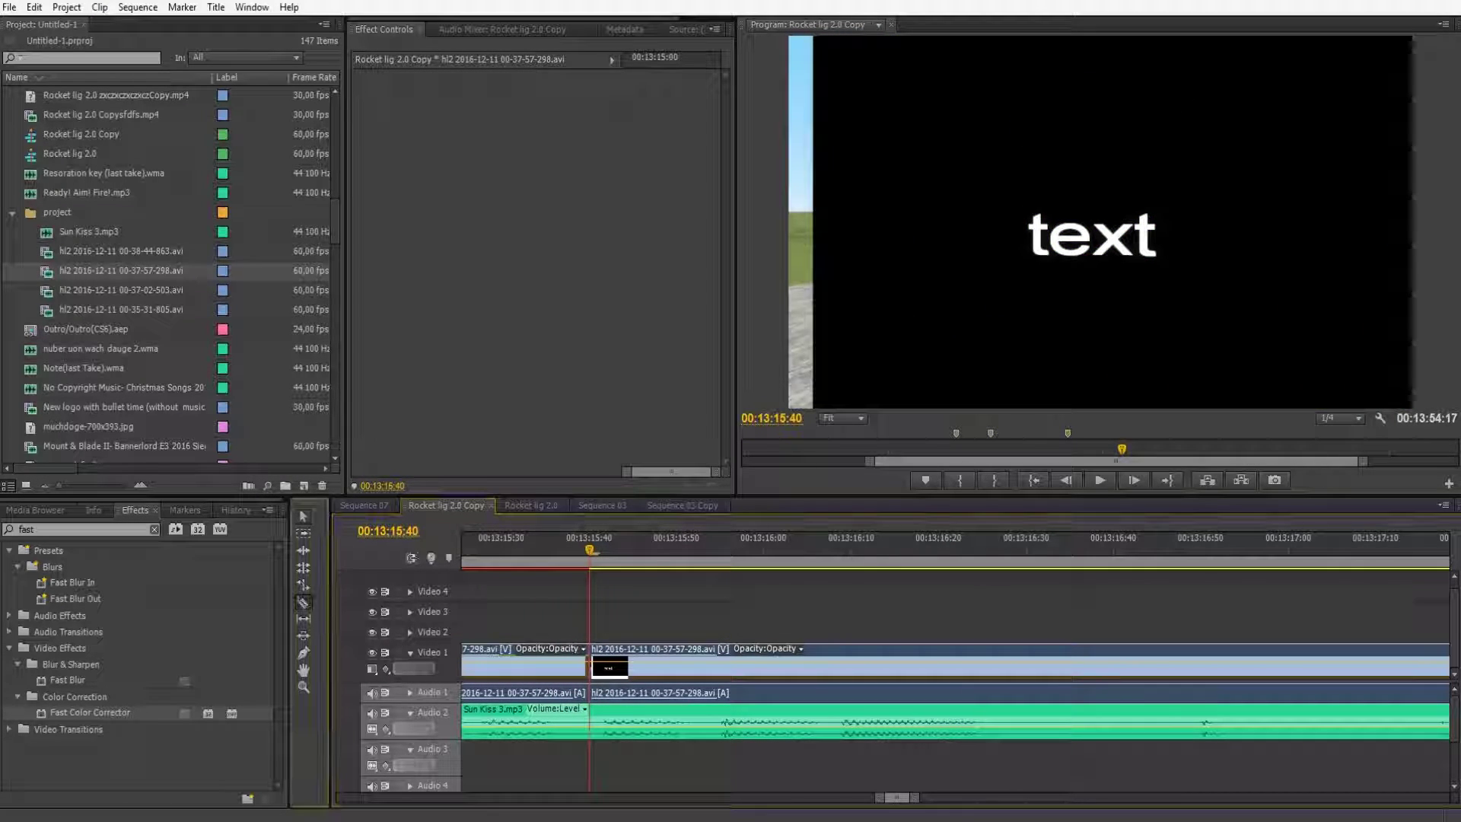
key(space)
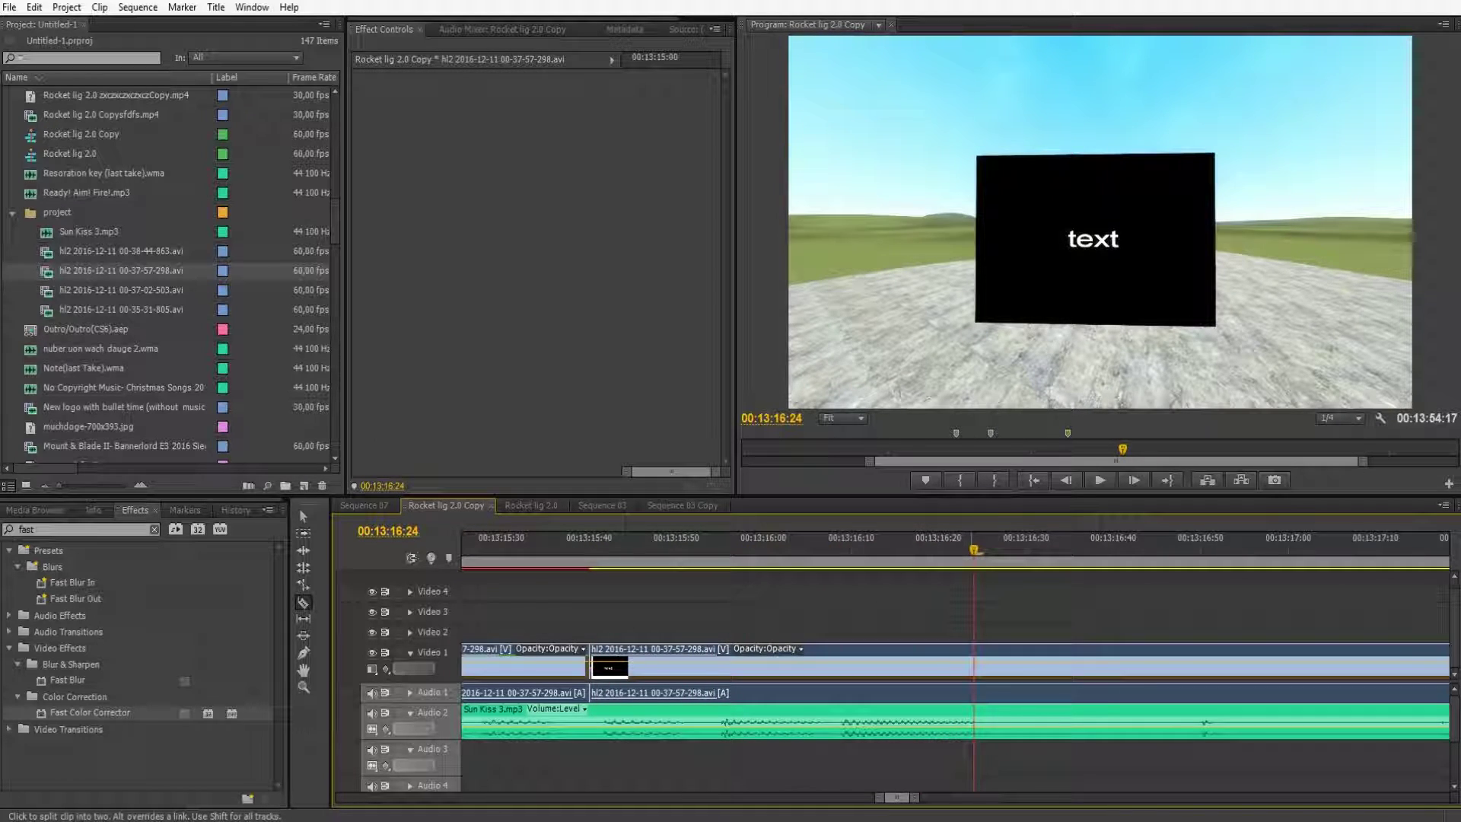
click(974, 663)
- Speed up the segment between 00:13:15:40 and 00:13:16:24, close the gap behind it and play back the result
click(304, 534)
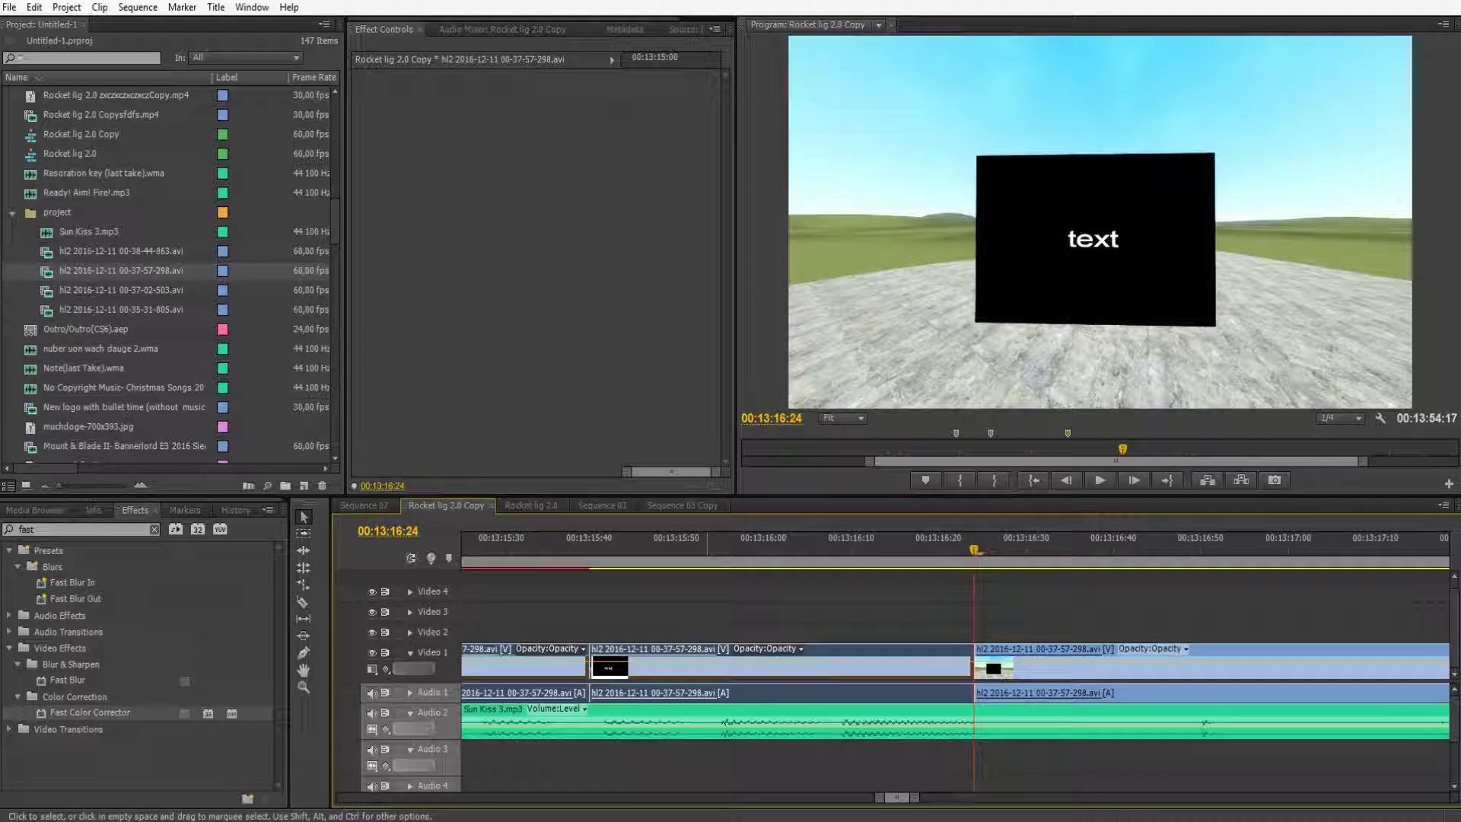
right_click(722, 668)
click(779, 348)
key(Return)
right_click(861, 675)
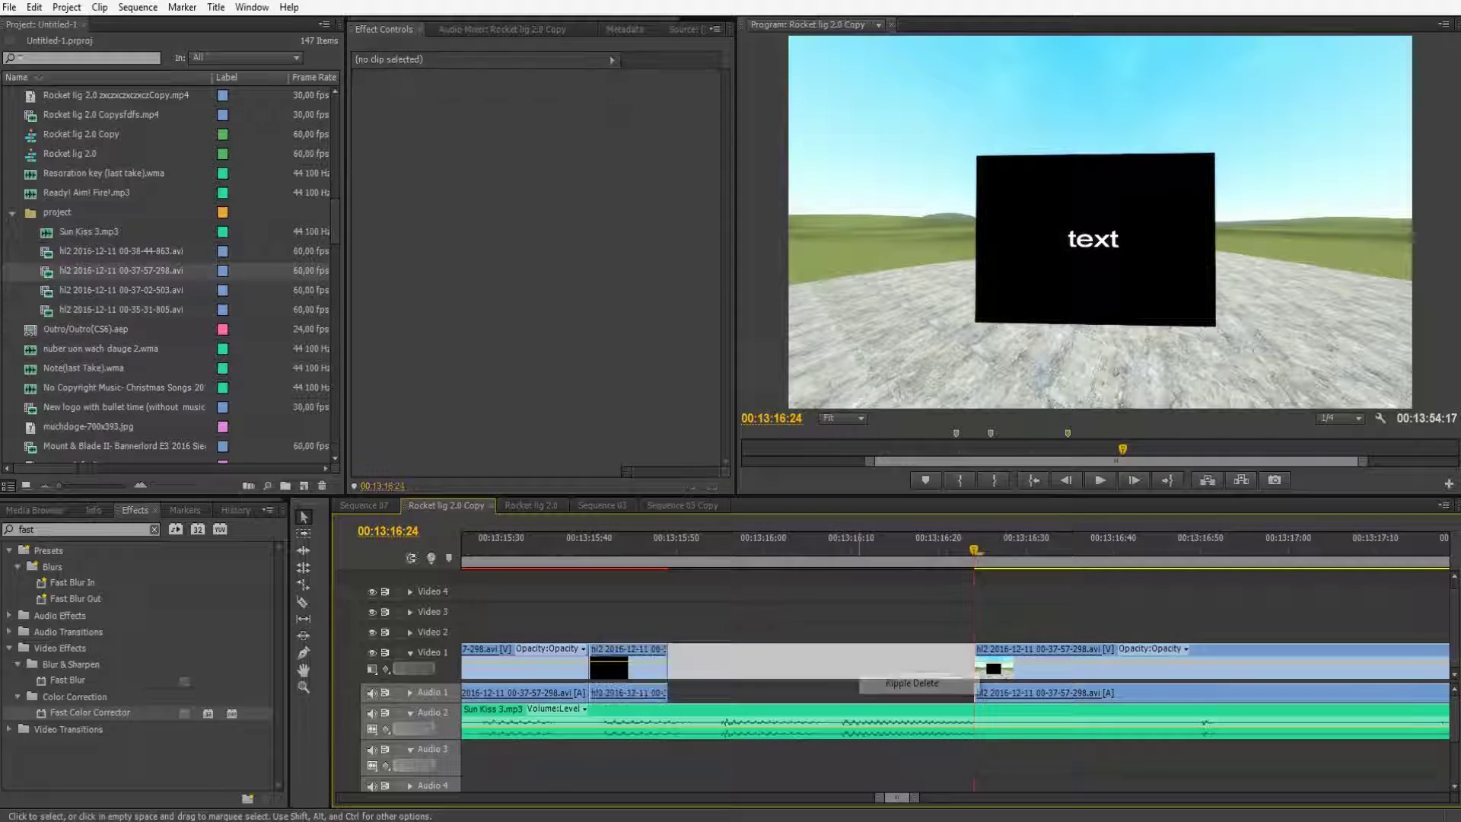
click(898, 684)
drag(605, 542, 521, 542)
key(space)
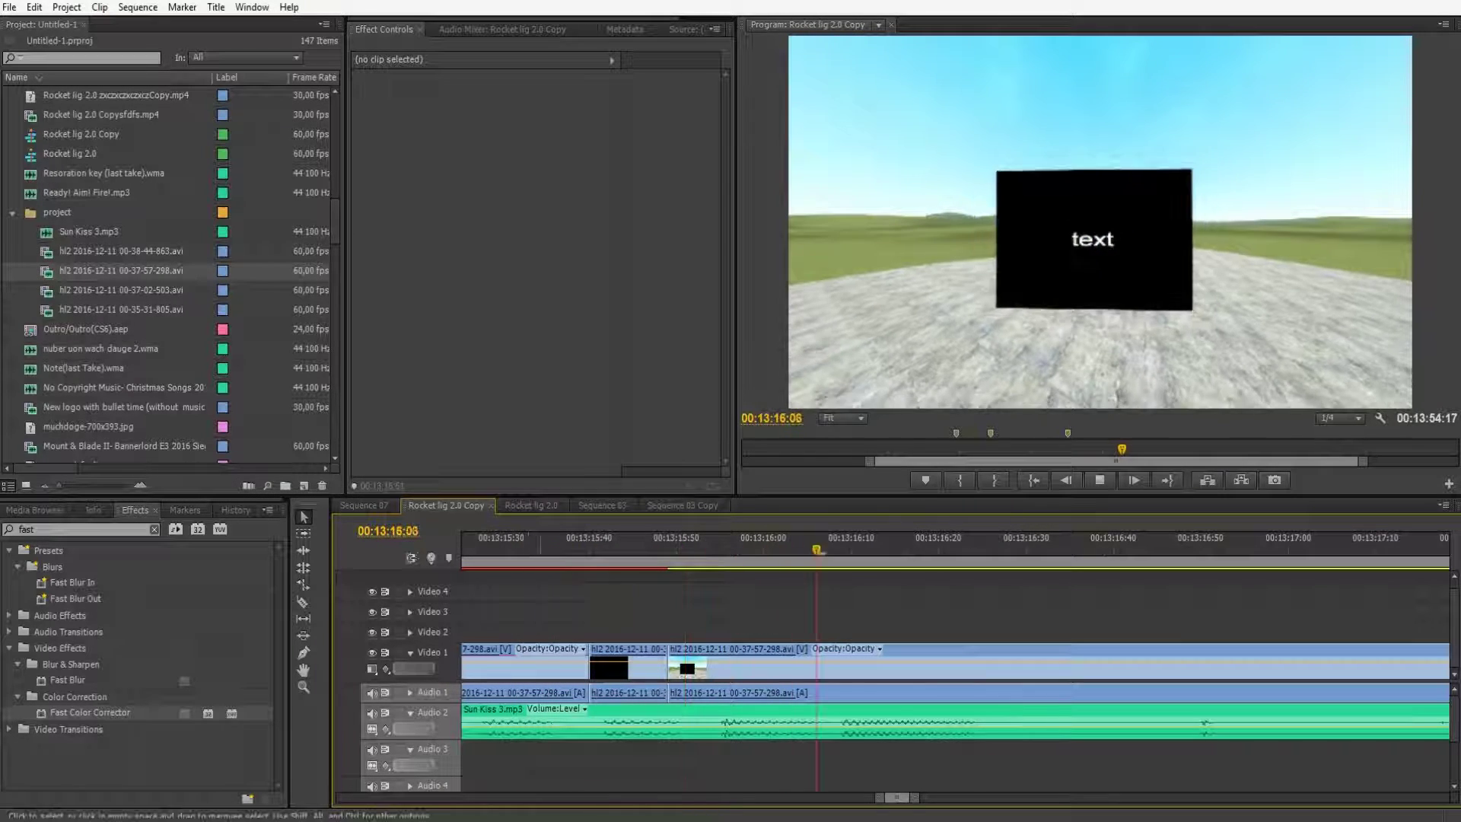
key(space)
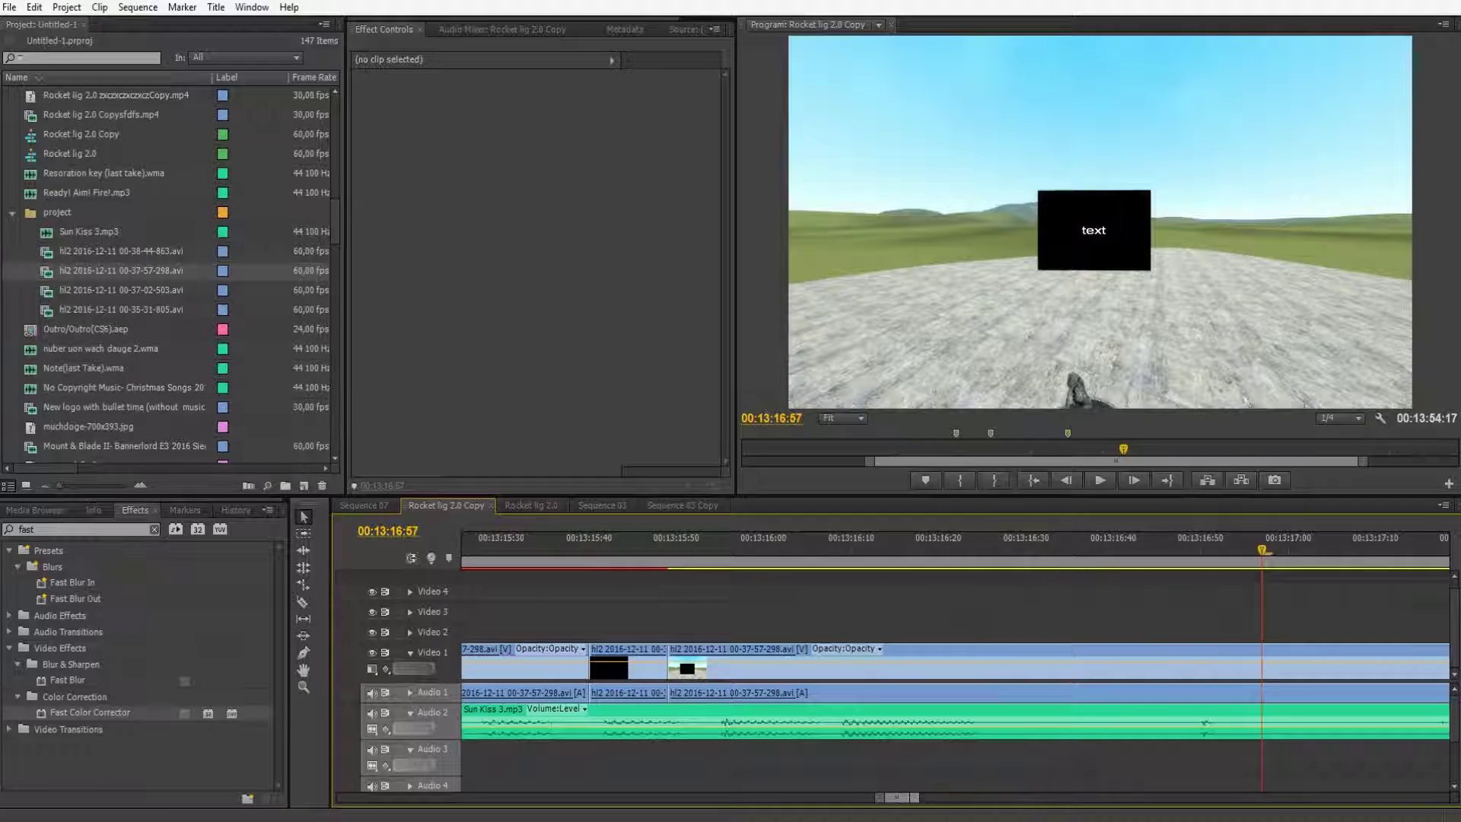
- Split the gameplay at 00:13:16:50 and compress the following stretch up to the character's close view into a very short fast-forward
scroll(956, 660, down, 4)
scroll(956, 660, up, 3)
drag(958, 551, 911, 551)
click(304, 601)
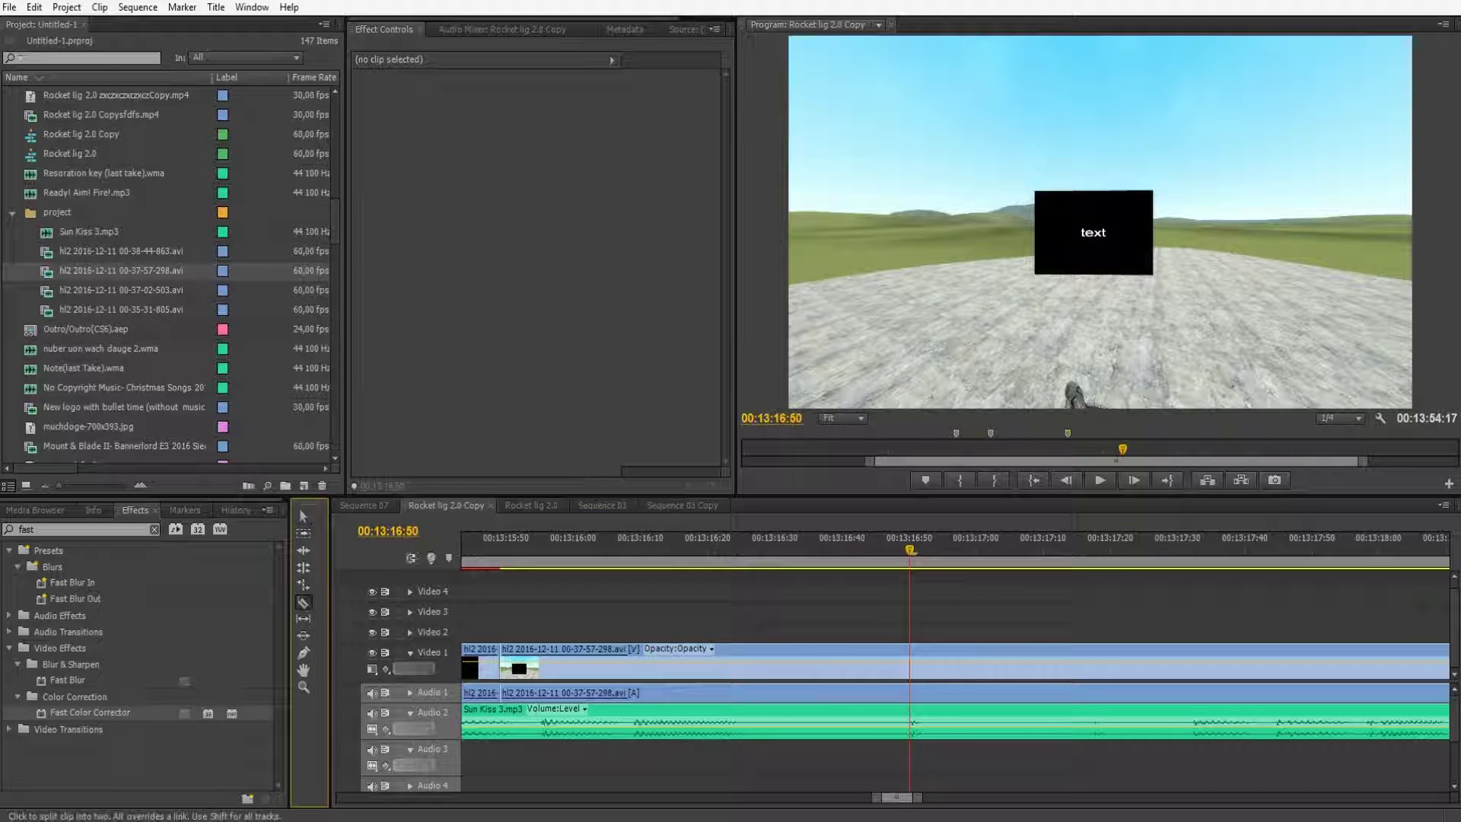
click(910, 660)
key(space)
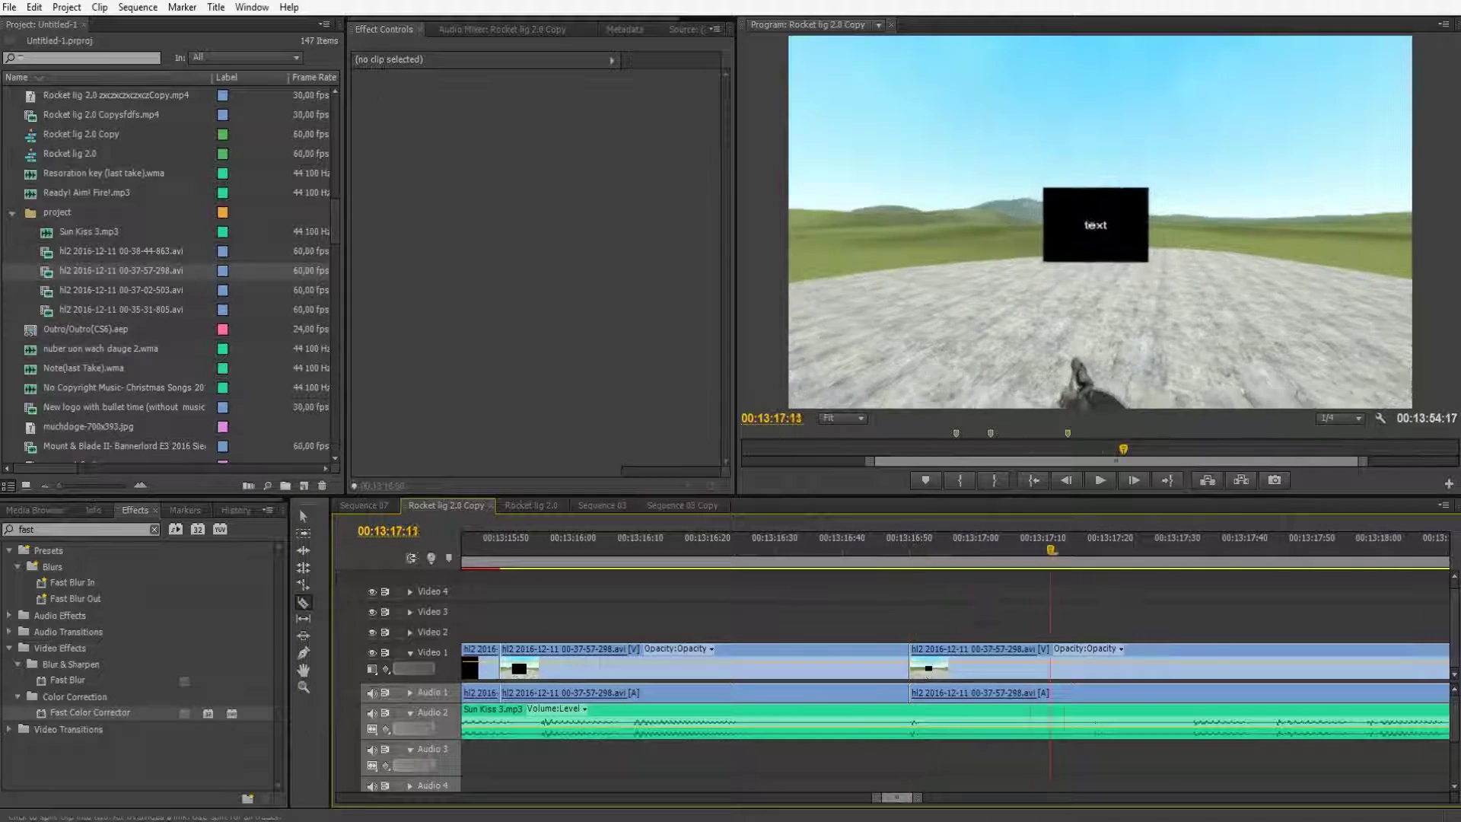
drag(1446, 551, 1449, 551)
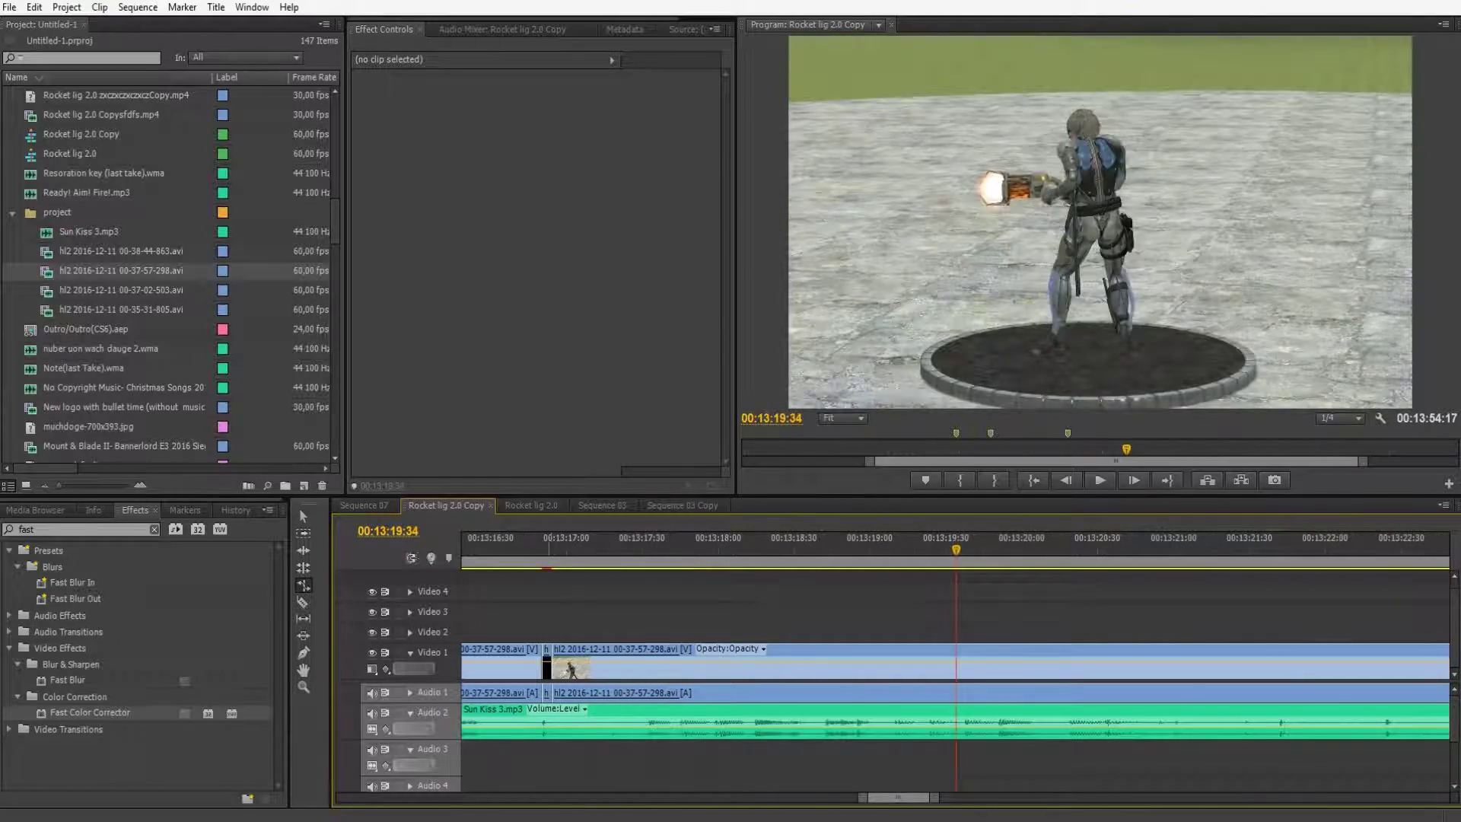
- Play back the new fast-forward near 00:13:16:50 and review the edited clips around it in the timeline
click(525, 552)
key(space)
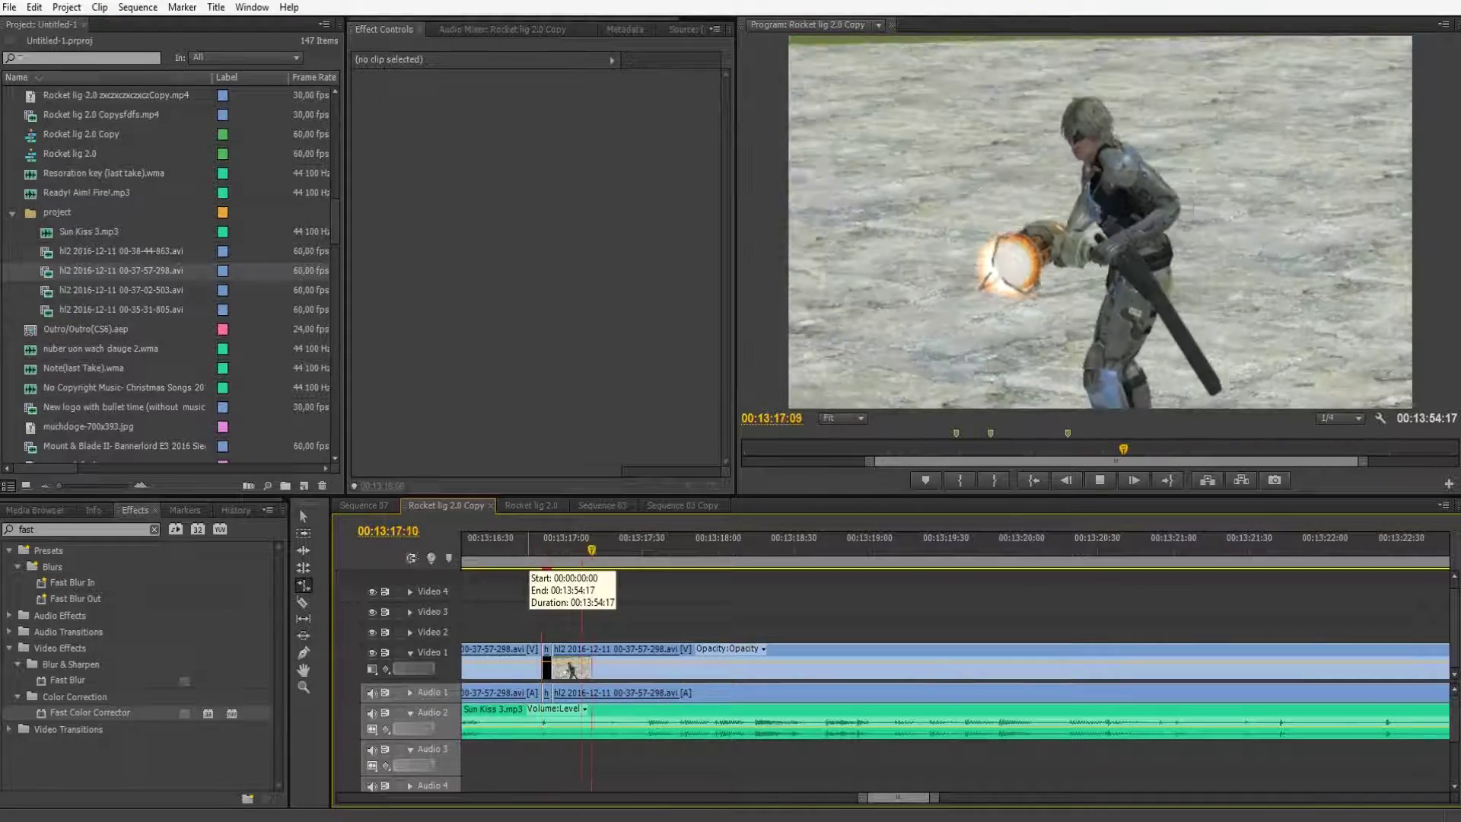
key(space)
scroll(955, 685, up, 10)
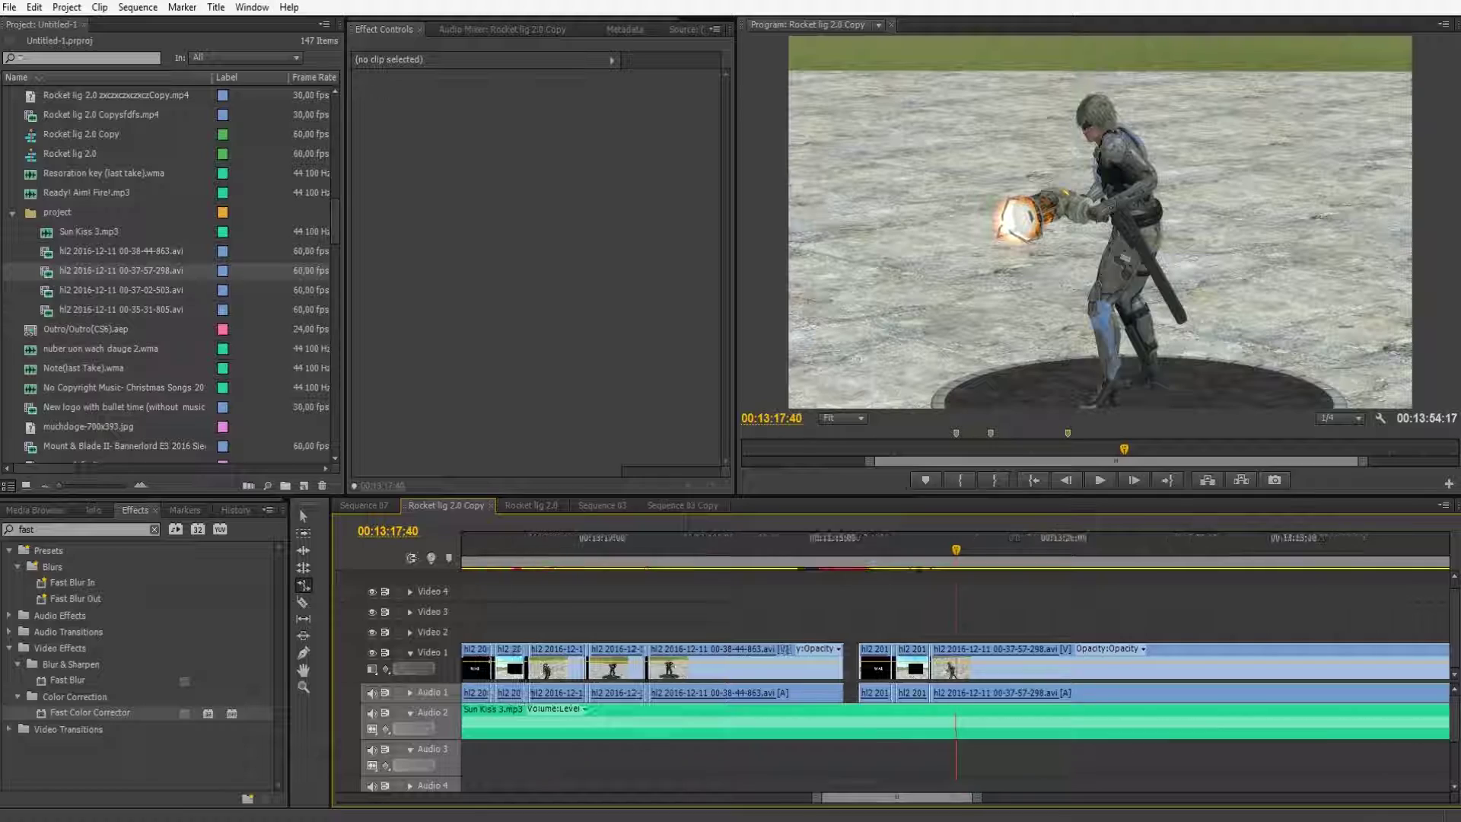
scroll(955, 685, down, 10)
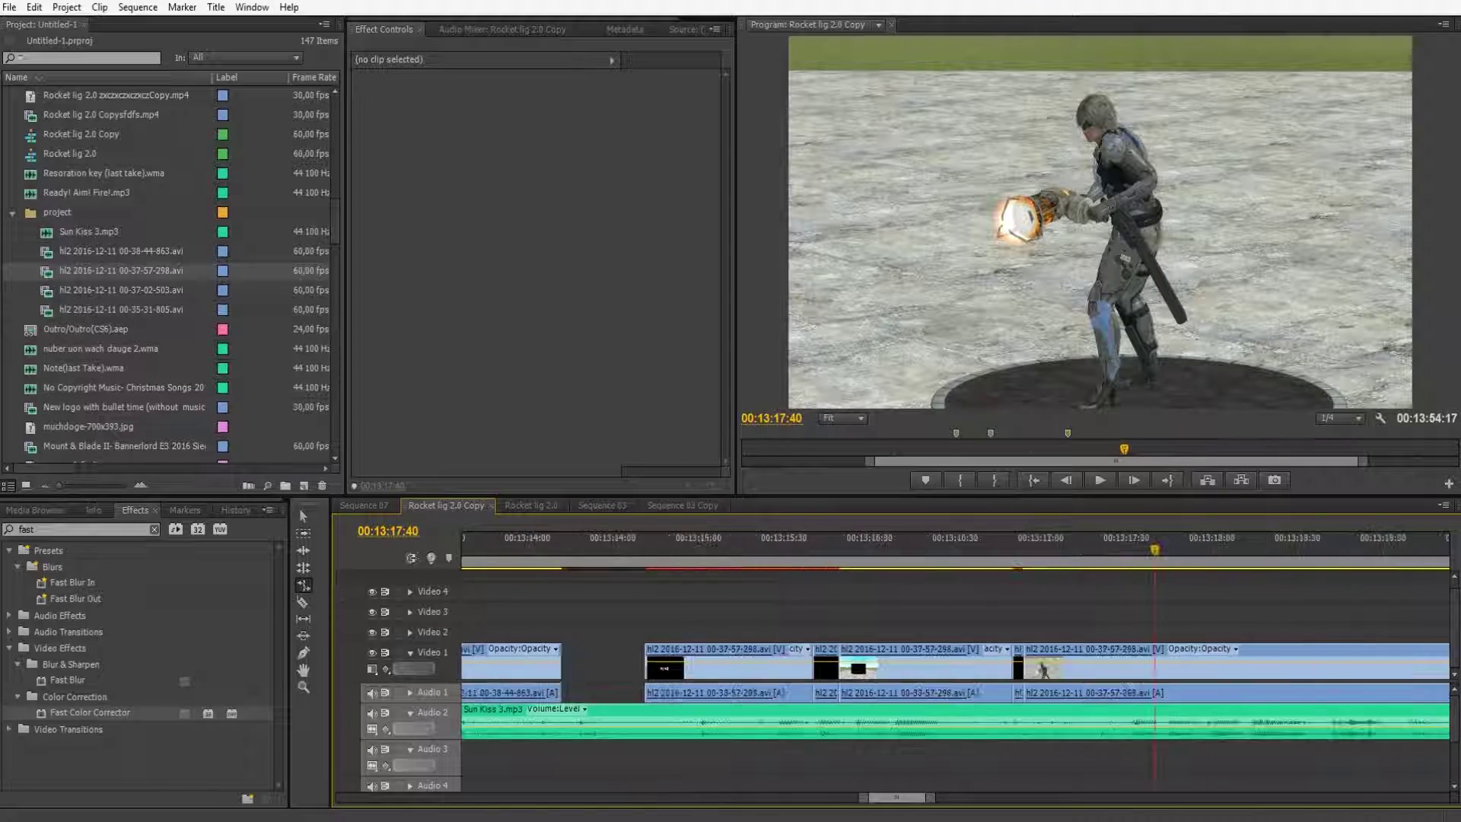
key(minus)
key(minus)
key(equal)
key(equal)
key(equal)
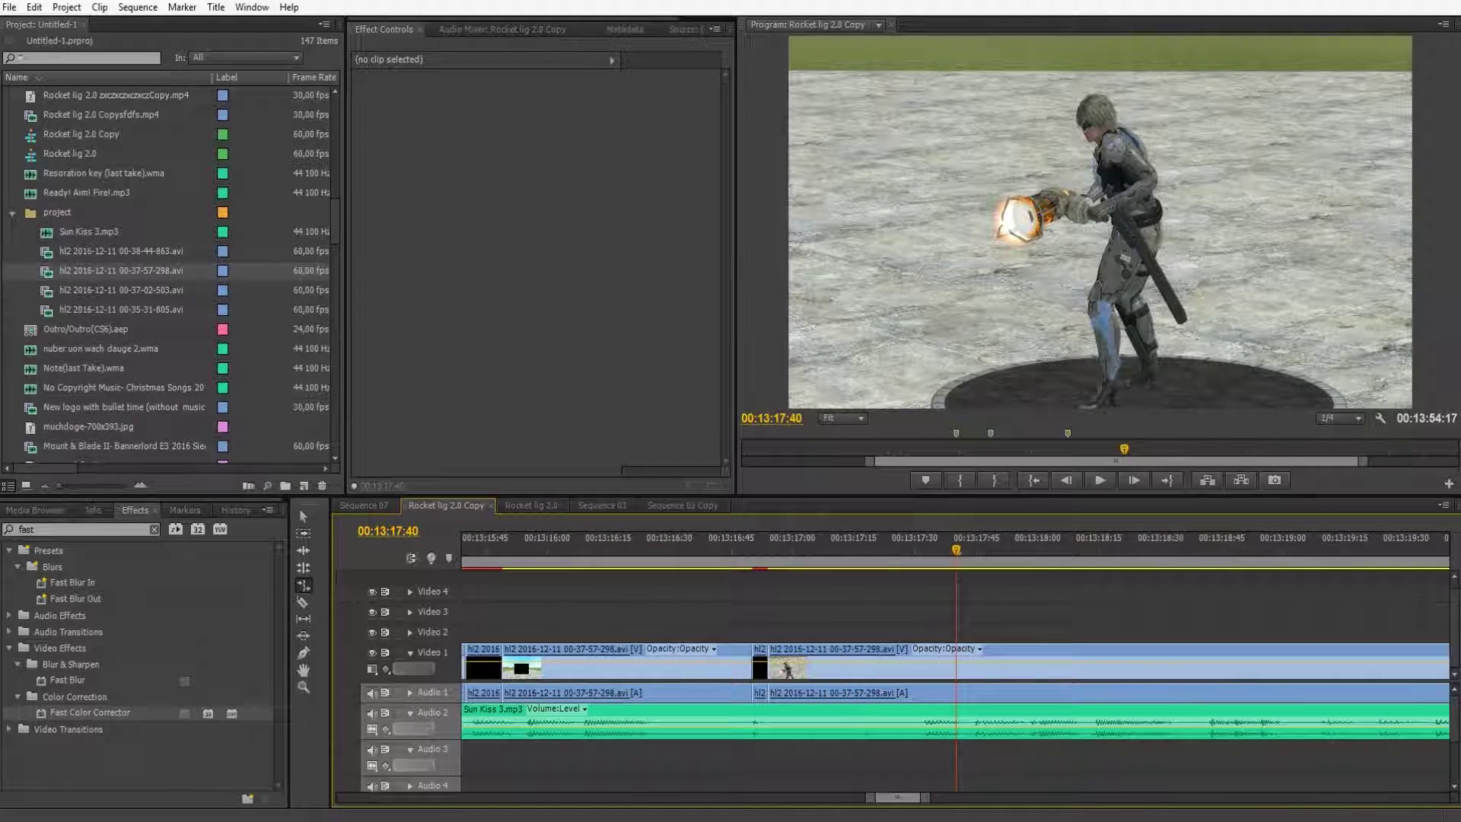
- Step frame by frame through the short fast-forward around 00:13:16:52 to inspect the transition to the character
drag(793, 551, 789, 551)
key(Left)
key(Left)
key(Left)
key(Left)
key(Left)
key(Left)
key(Left)
key(Left)
key(Left)
key(Left)
key(Right)
key(Right)
key(Right)
key(Right)
key(Right)
key(Right)
key(Right)
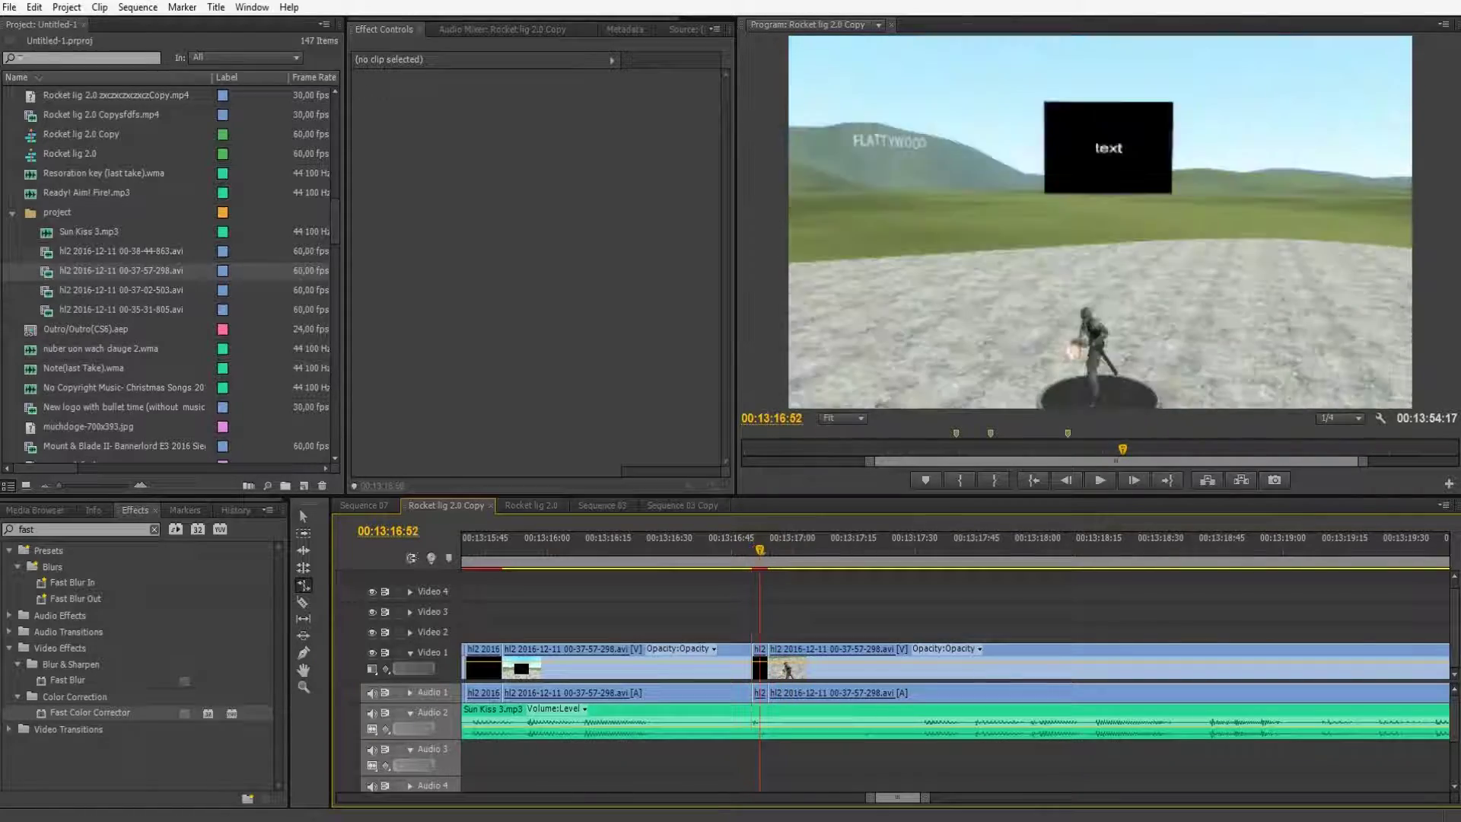
- Play on from the fast-forward and split the character close-up clip at 00:13:17:32
key(space)
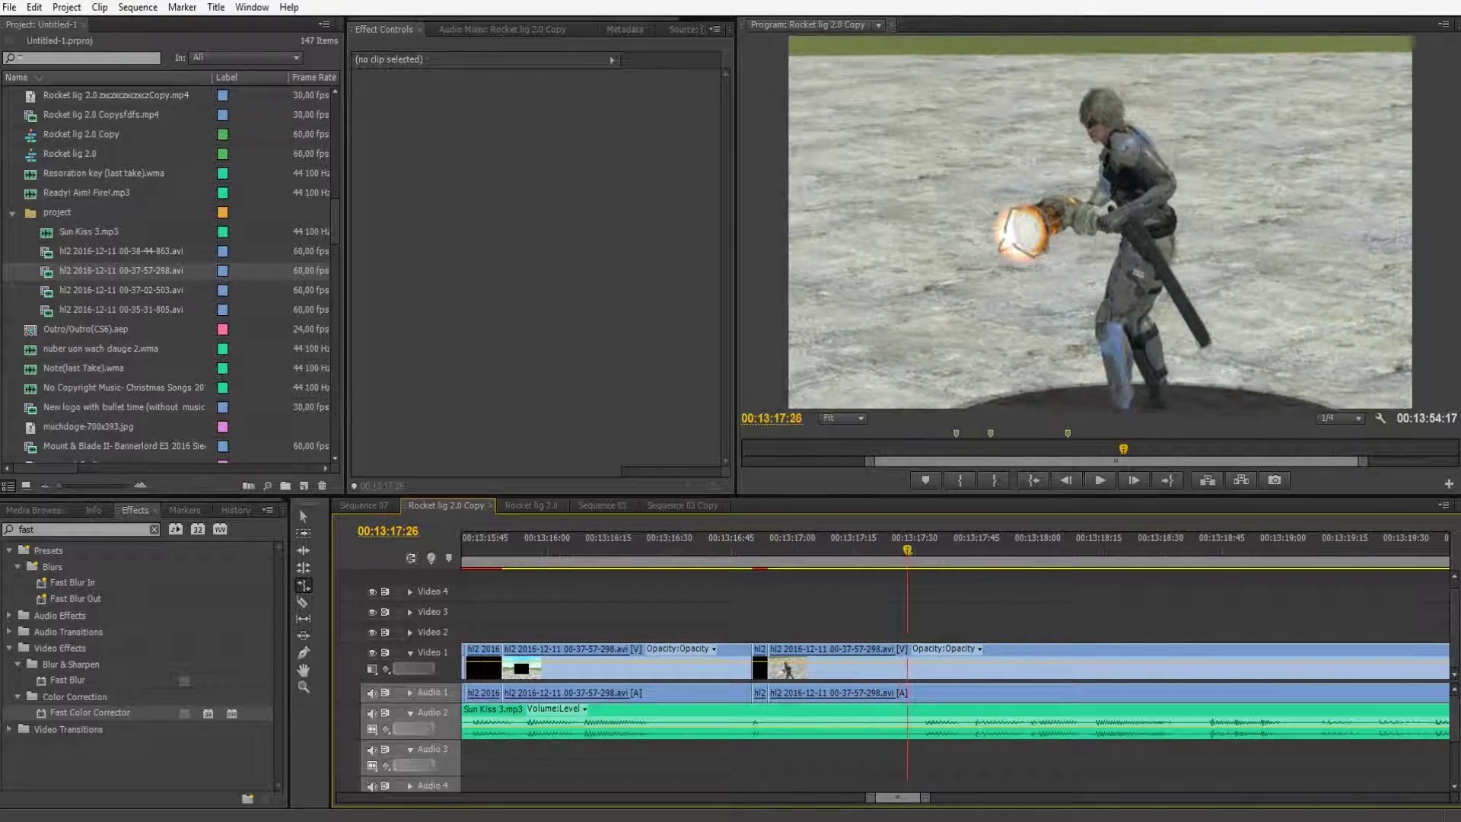
key(Left)
click(303, 602)
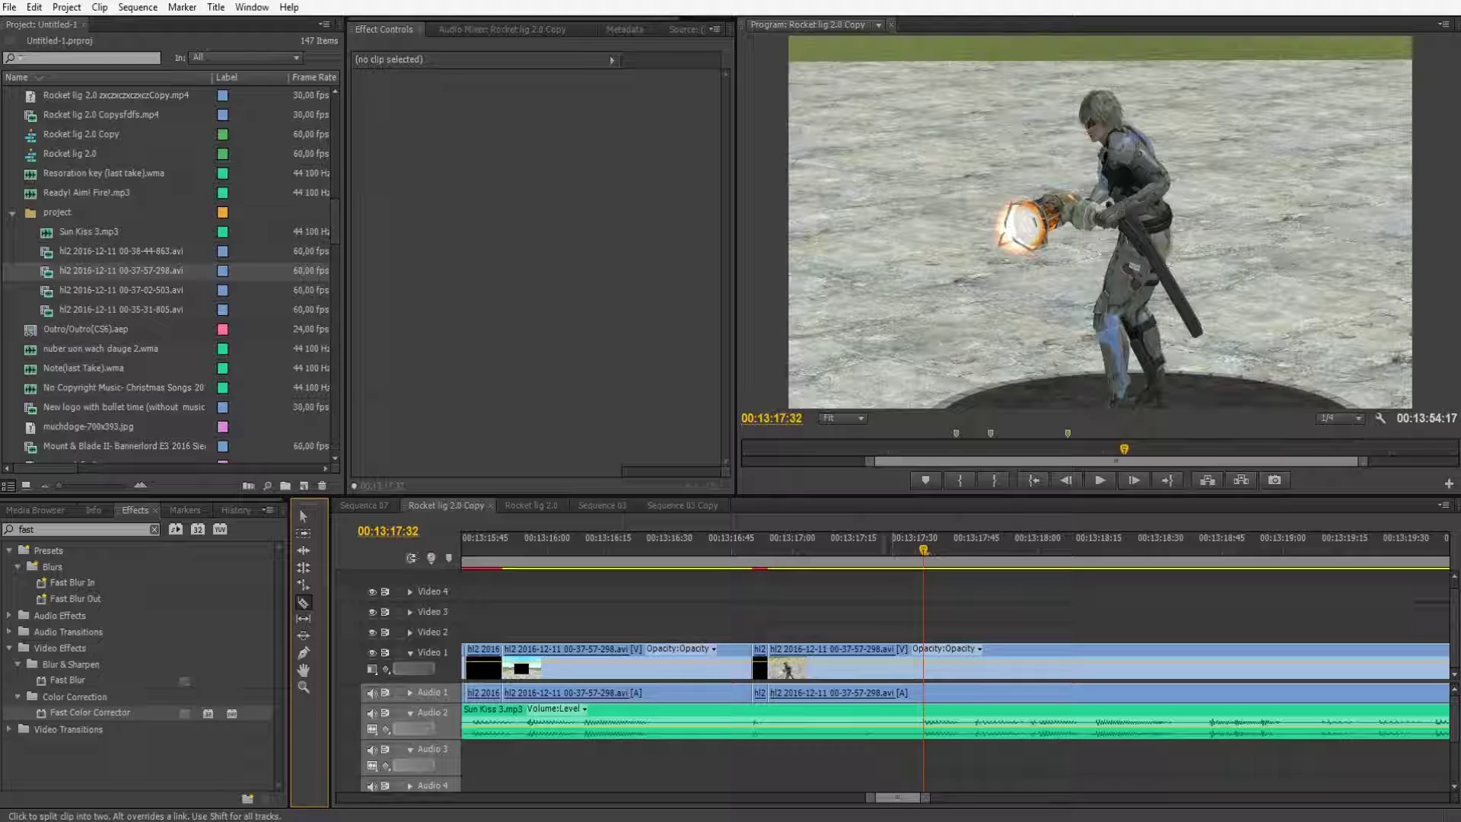
click(923, 665)
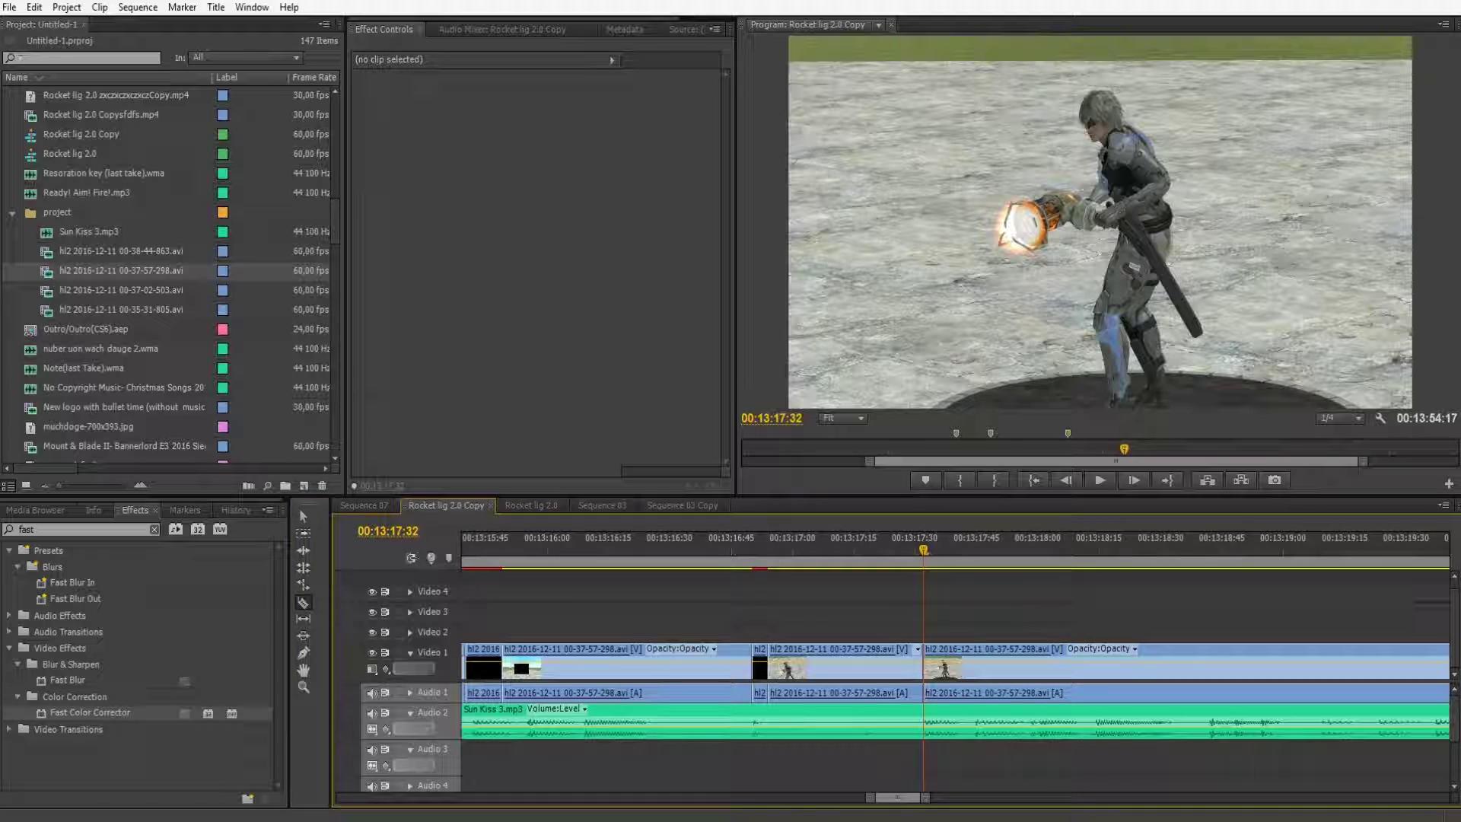
- Replay the gameplay around the new cut and split the following clip at 00:13:18:01
mouse_move(923, 550)
mouse_down()
mouse_move(1058, 549)
mouse_move(911, 550)
mouse_up()
key(space)
key(space)
click(900, 547)
key(space)
key(space)
key(Right)
click(1041, 662)
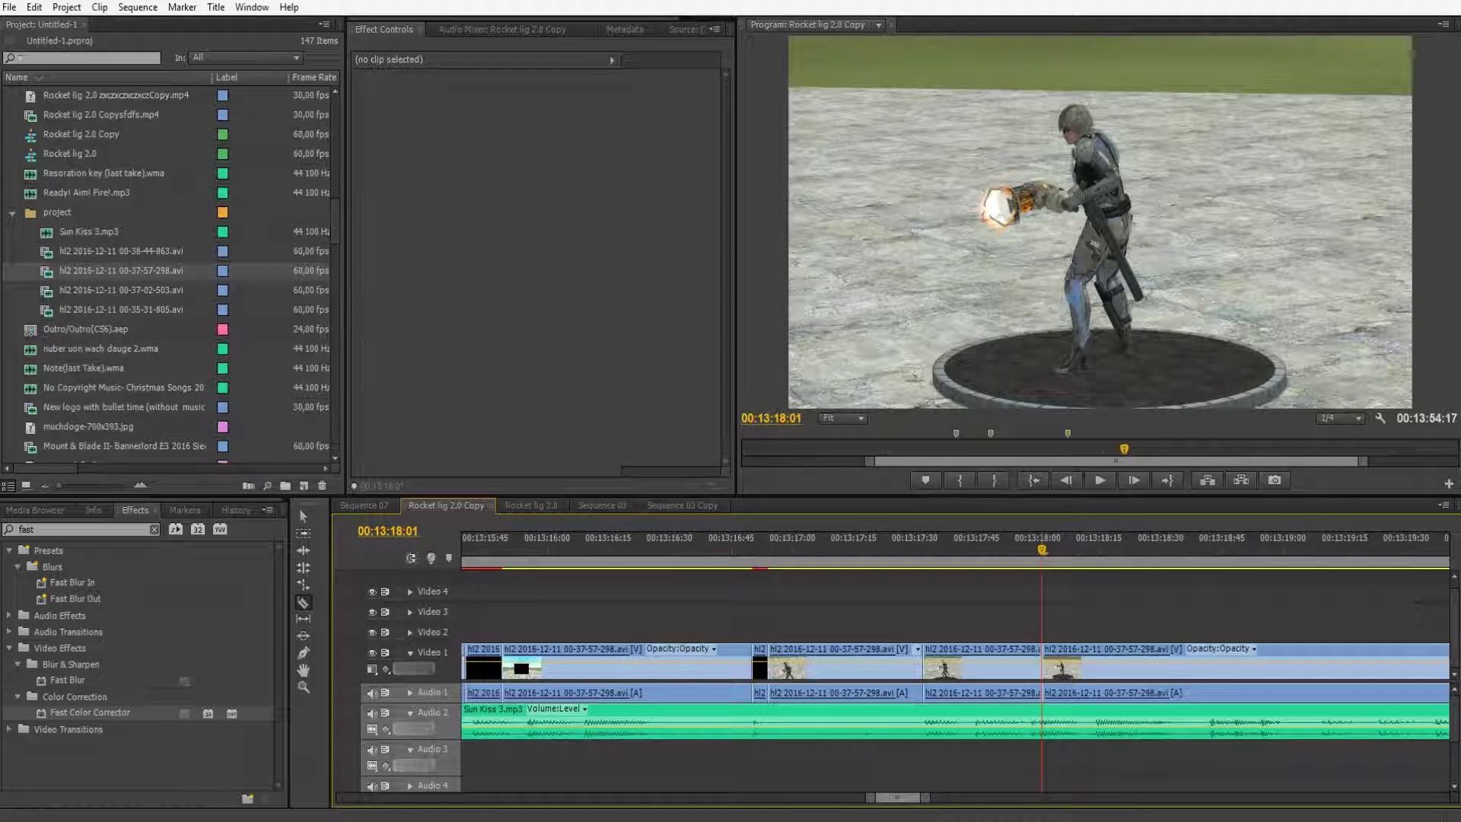
- Play on from 00:13:18:01, split the gameplay clip at 00:13:18:27 and check the footage after the cut
key(space)
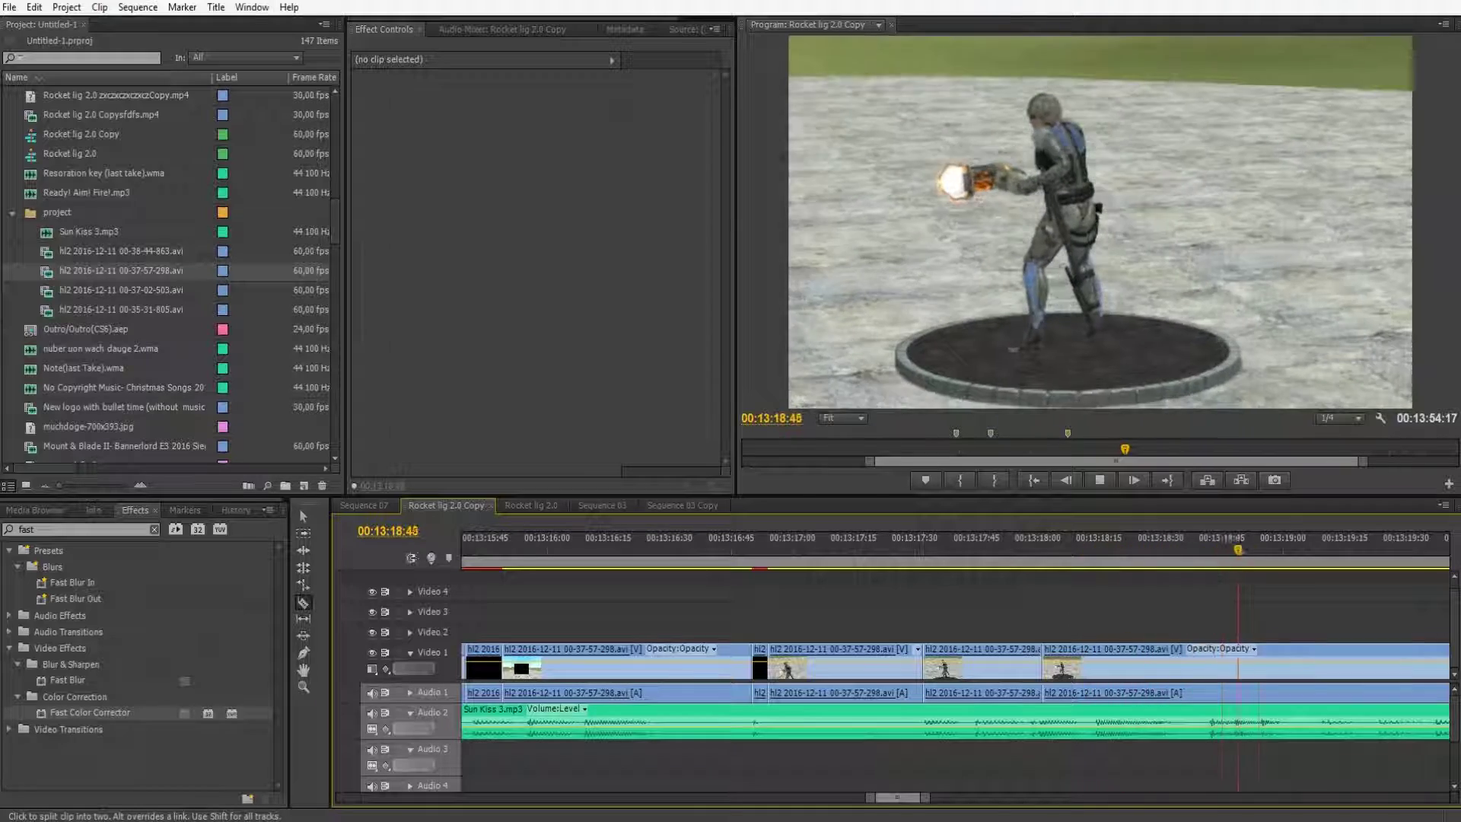
drag(1019, 549, 1108, 549)
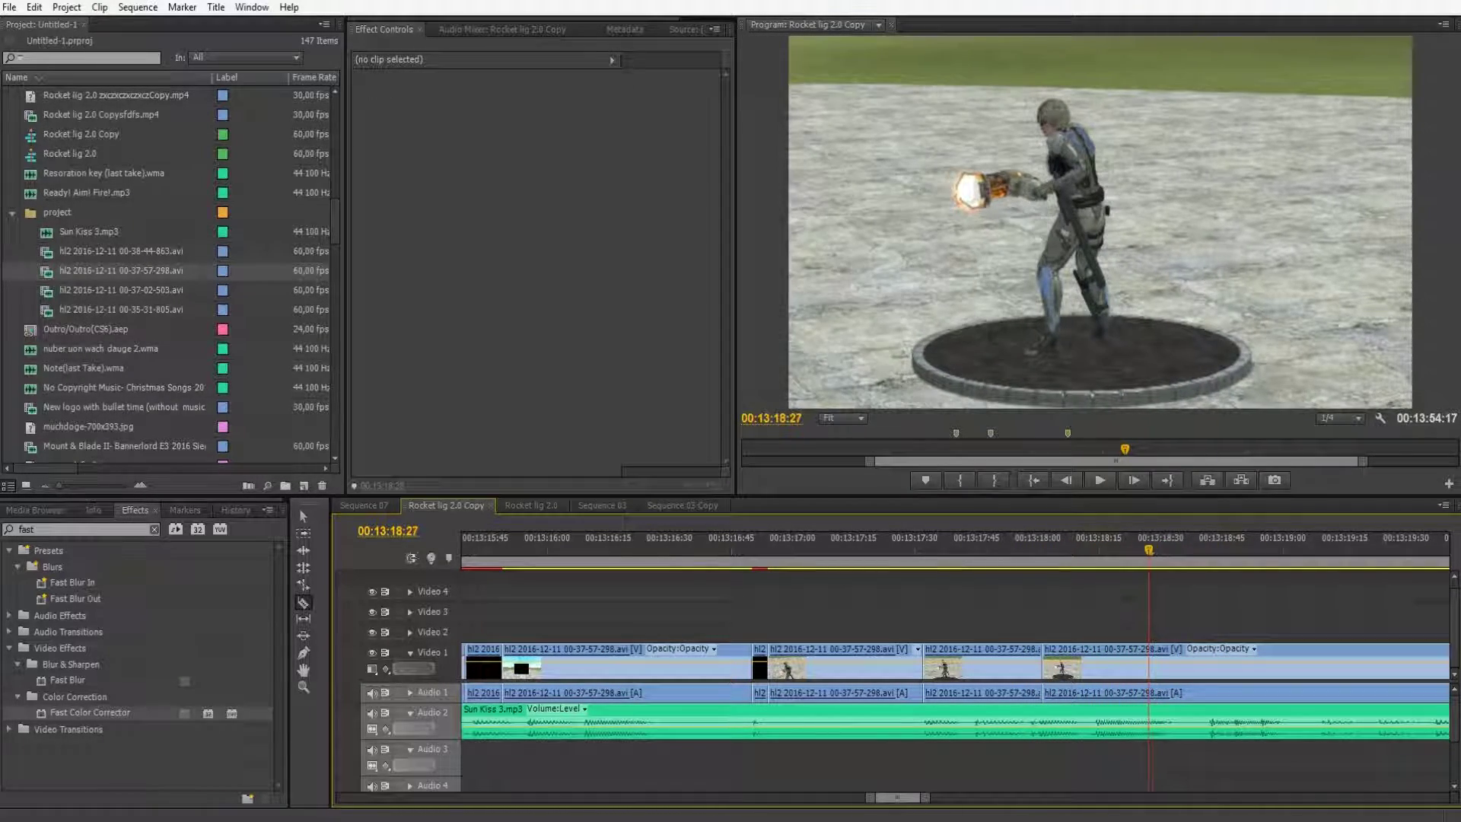
key(ctrl+k)
key(space)
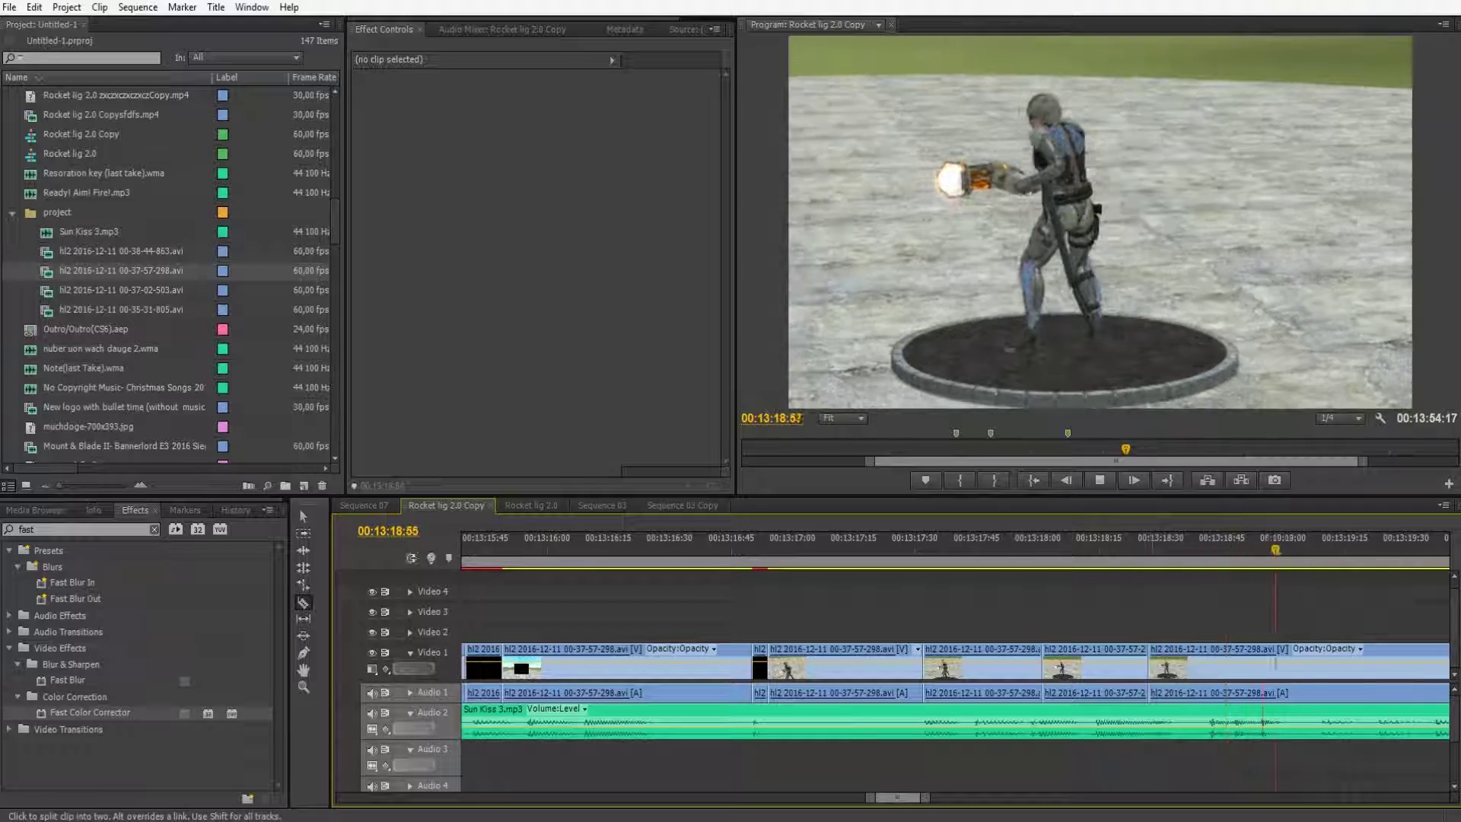
drag(1353, 549, 1276, 550)
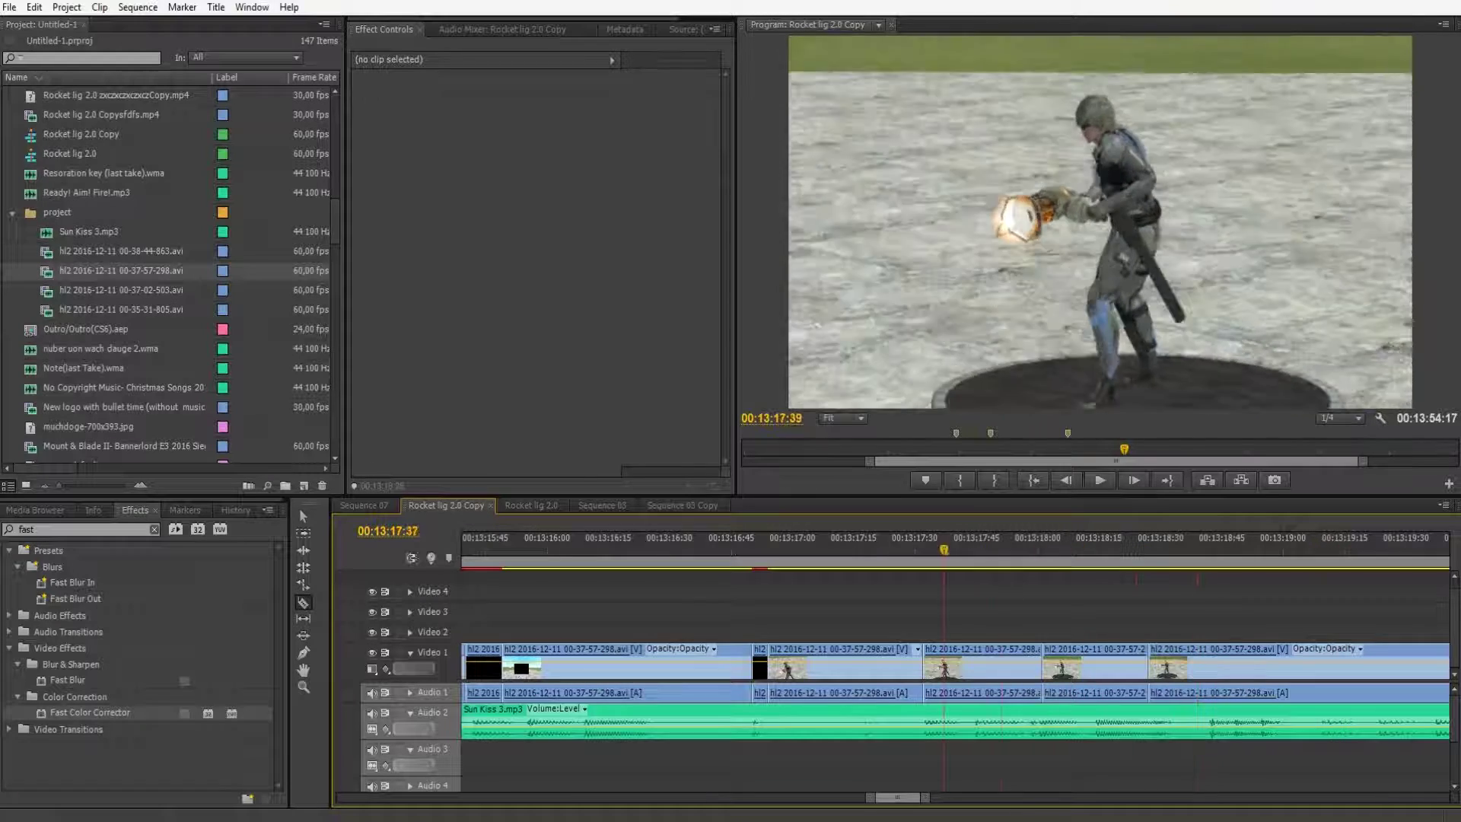
- Find the Fast Blur effect and apply it to the three gameplay clips starting at 00:13:17:32, 00:13:18:01 and 00:13:18:27
key(v)
key(shift+7)
text(fast blur)
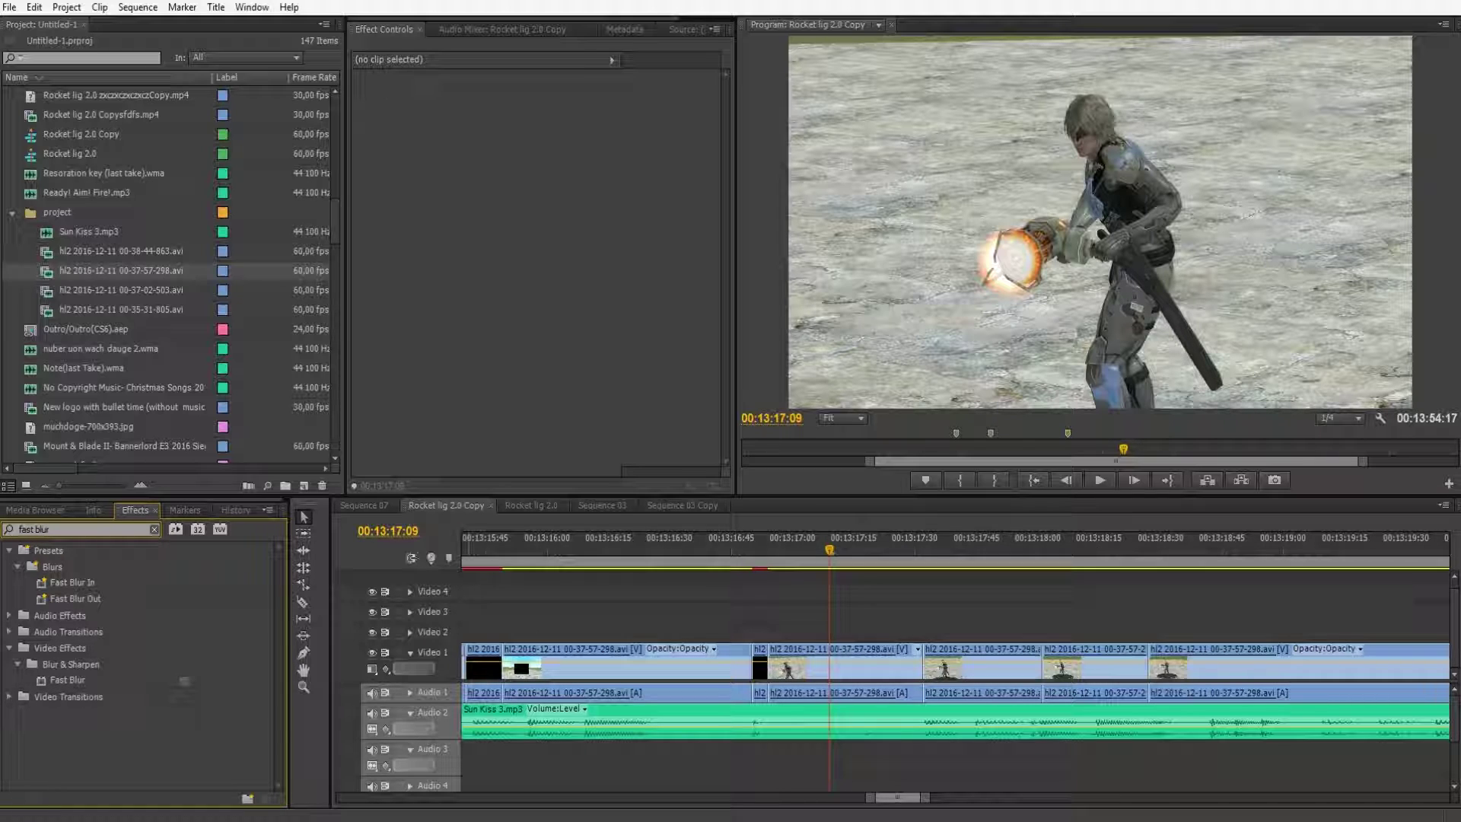
drag(68, 679, 981, 666)
drag(67, 679, 1094, 666)
drag(68, 680, 1210, 666)
- On the clip starting at 00:13:17:32, keyframe Fast Blur Blurriness from 0 at its first frame to 100 at 00:13:17:35
click(935, 546)
drag(935, 545, 923, 546)
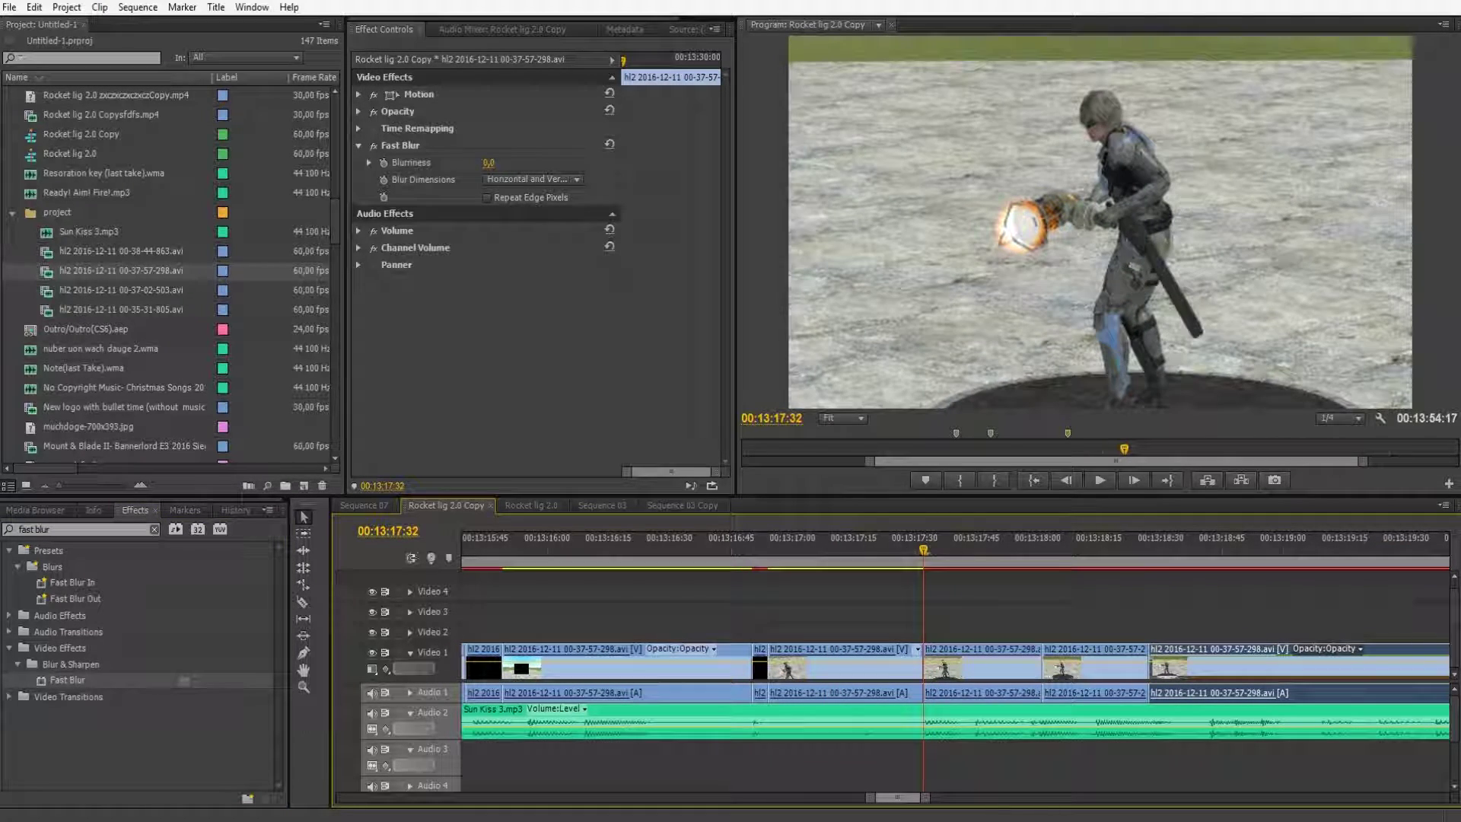
key(equal)
key(equal)
key(minus)
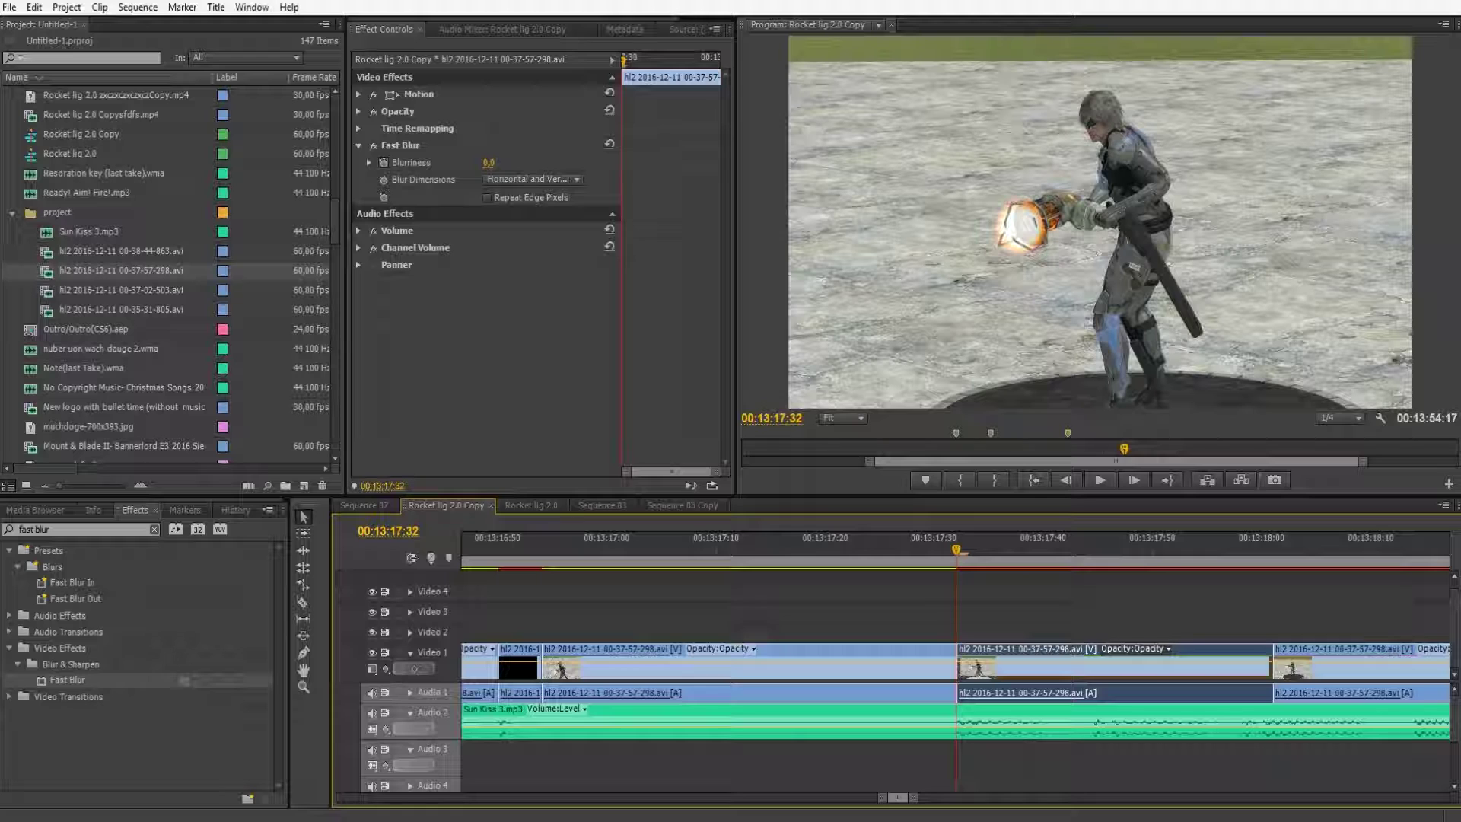
click(383, 162)
key(Right)
key(Right)
key(Right)
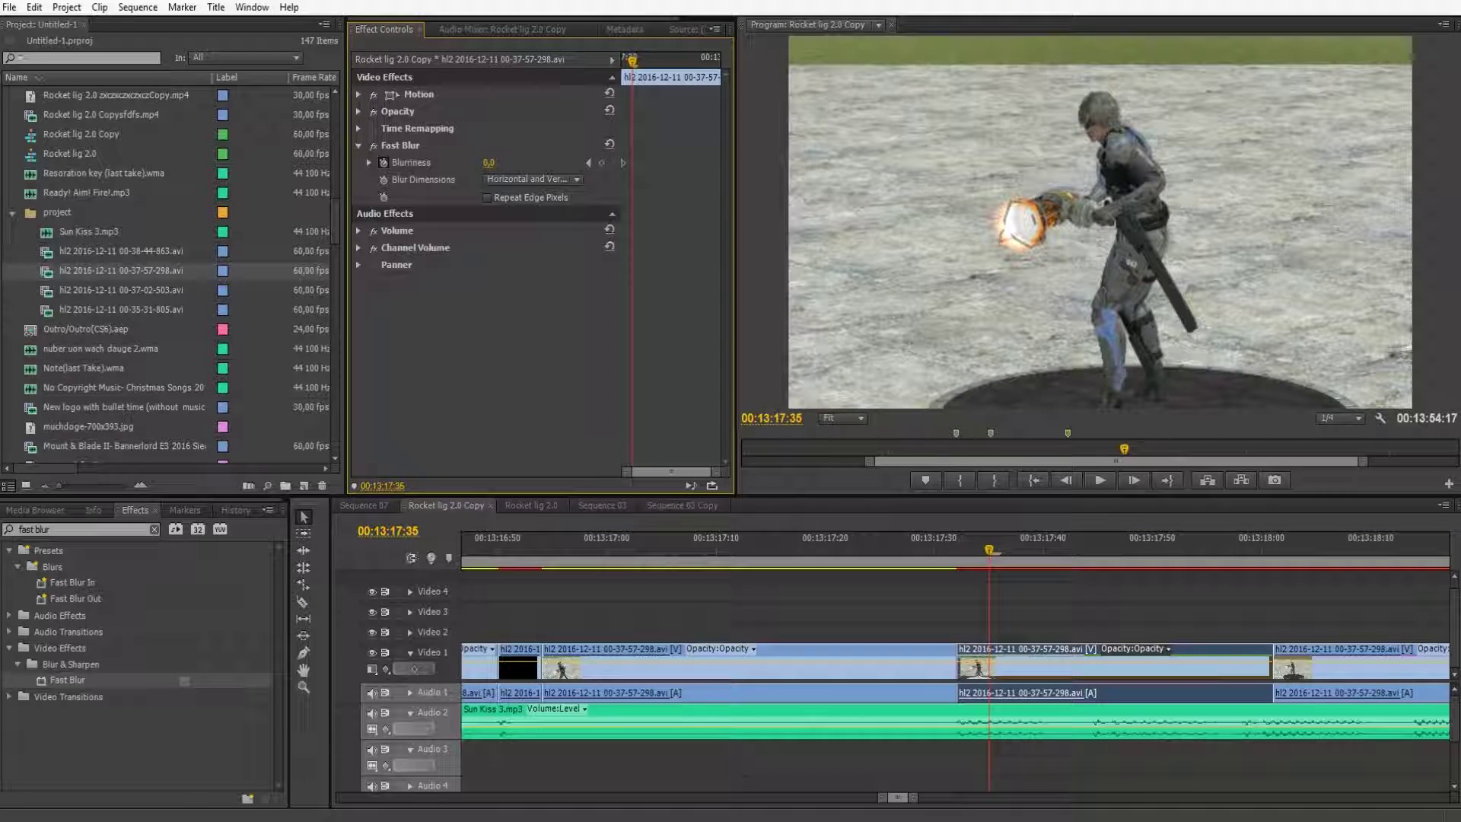
drag(488, 162, 491, 163)
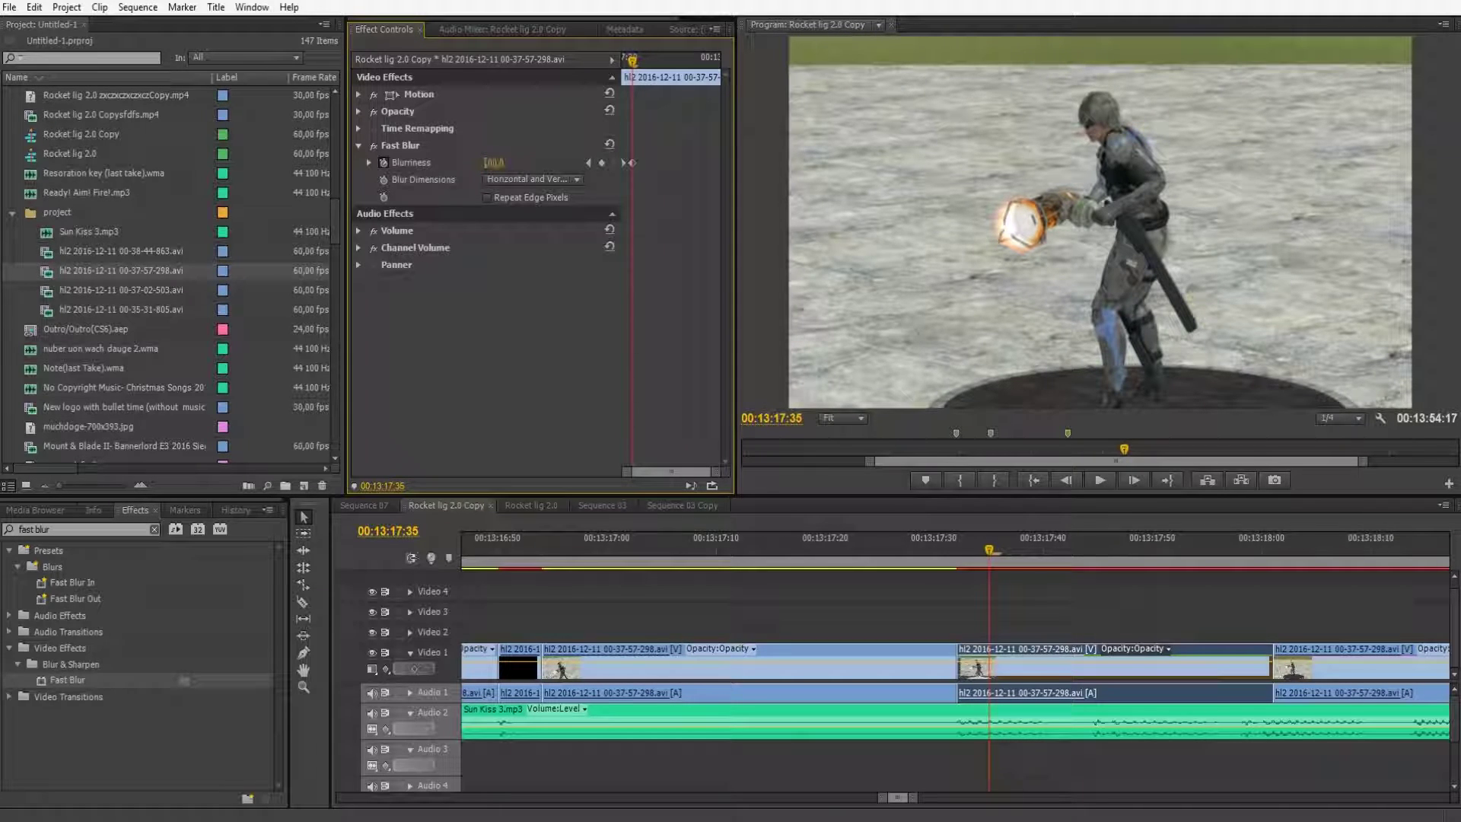
key(Return)
- Add a keyframe returning the clip's Blurriness to 0 at 00:13:17:38
key(Right)
key(Right)
key(Right)
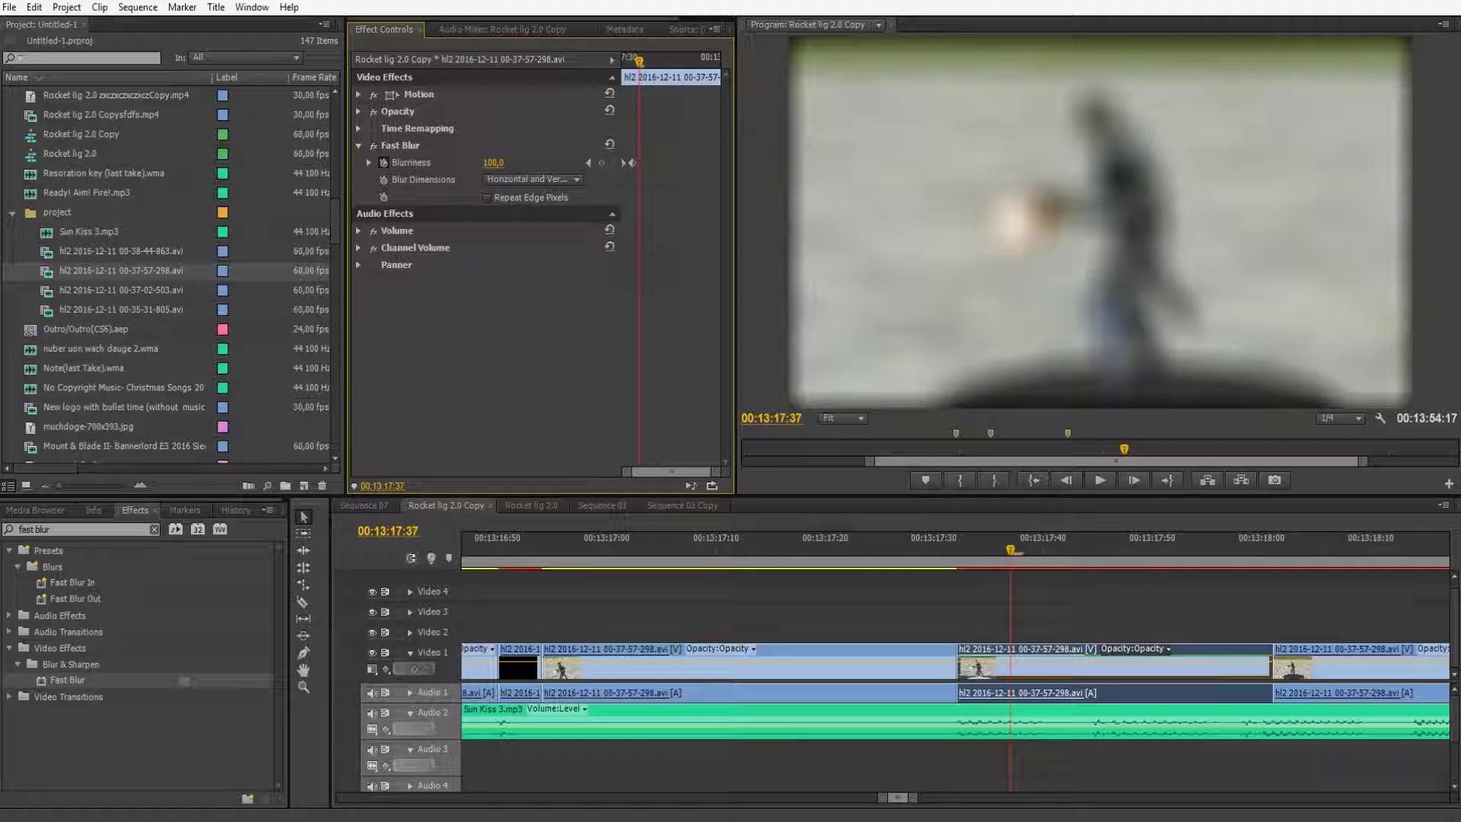
text(0)
key(Return)
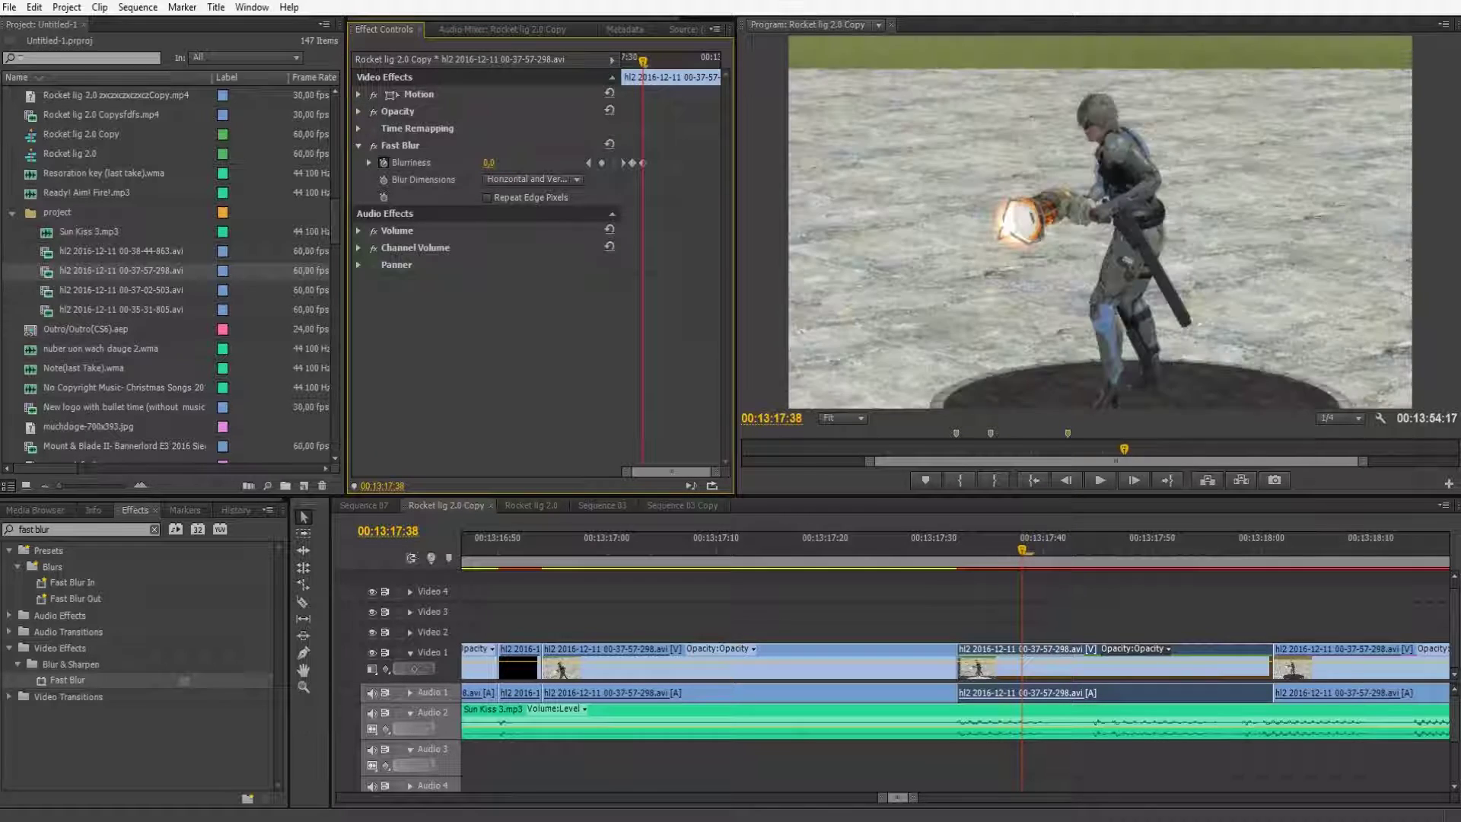
- Play back the blur pulse across the 00:13:17:32 cut, starting from 00:13:17:28
drag(940, 549, 913, 552)
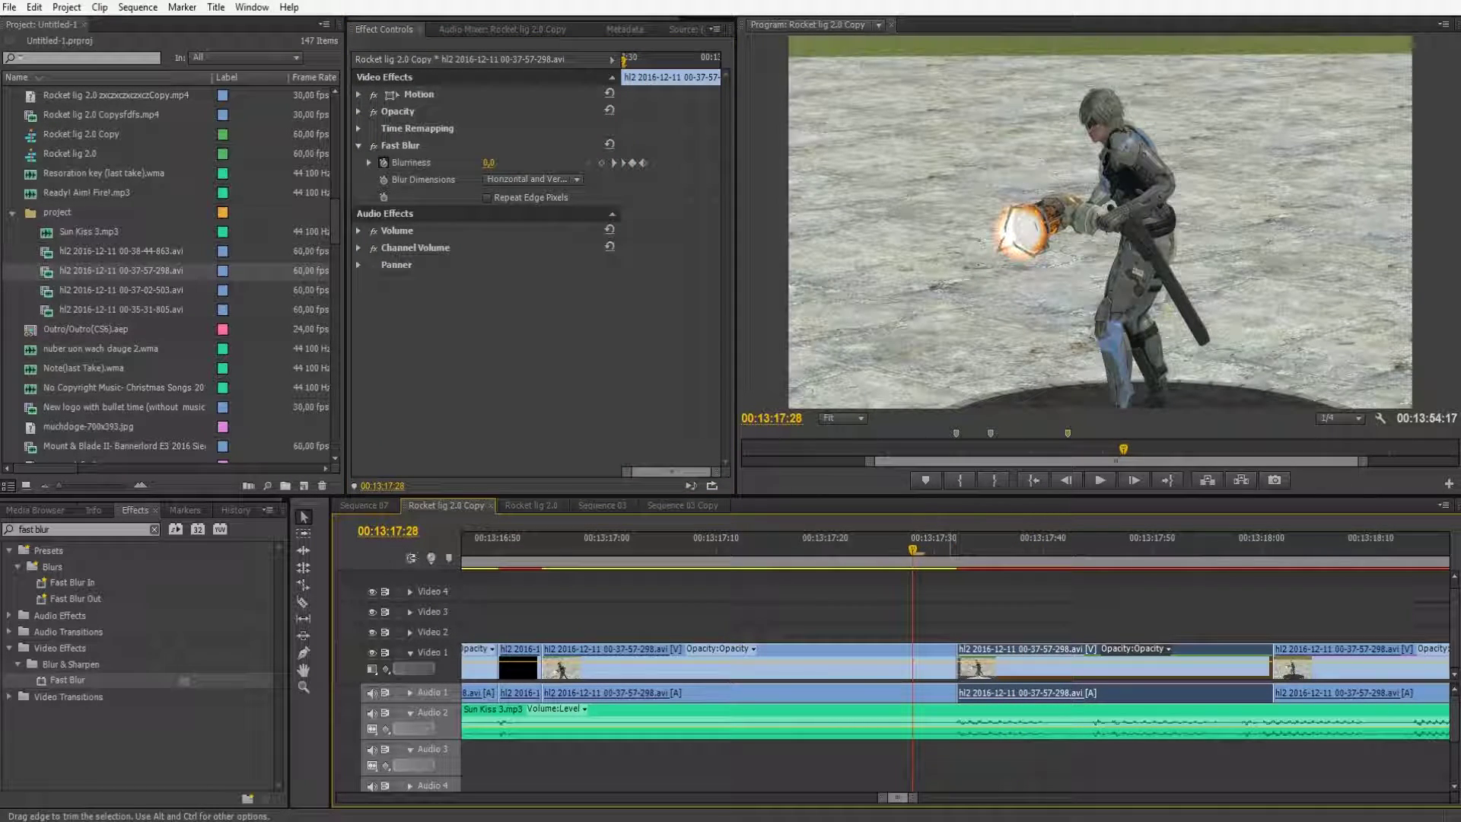
key(space)
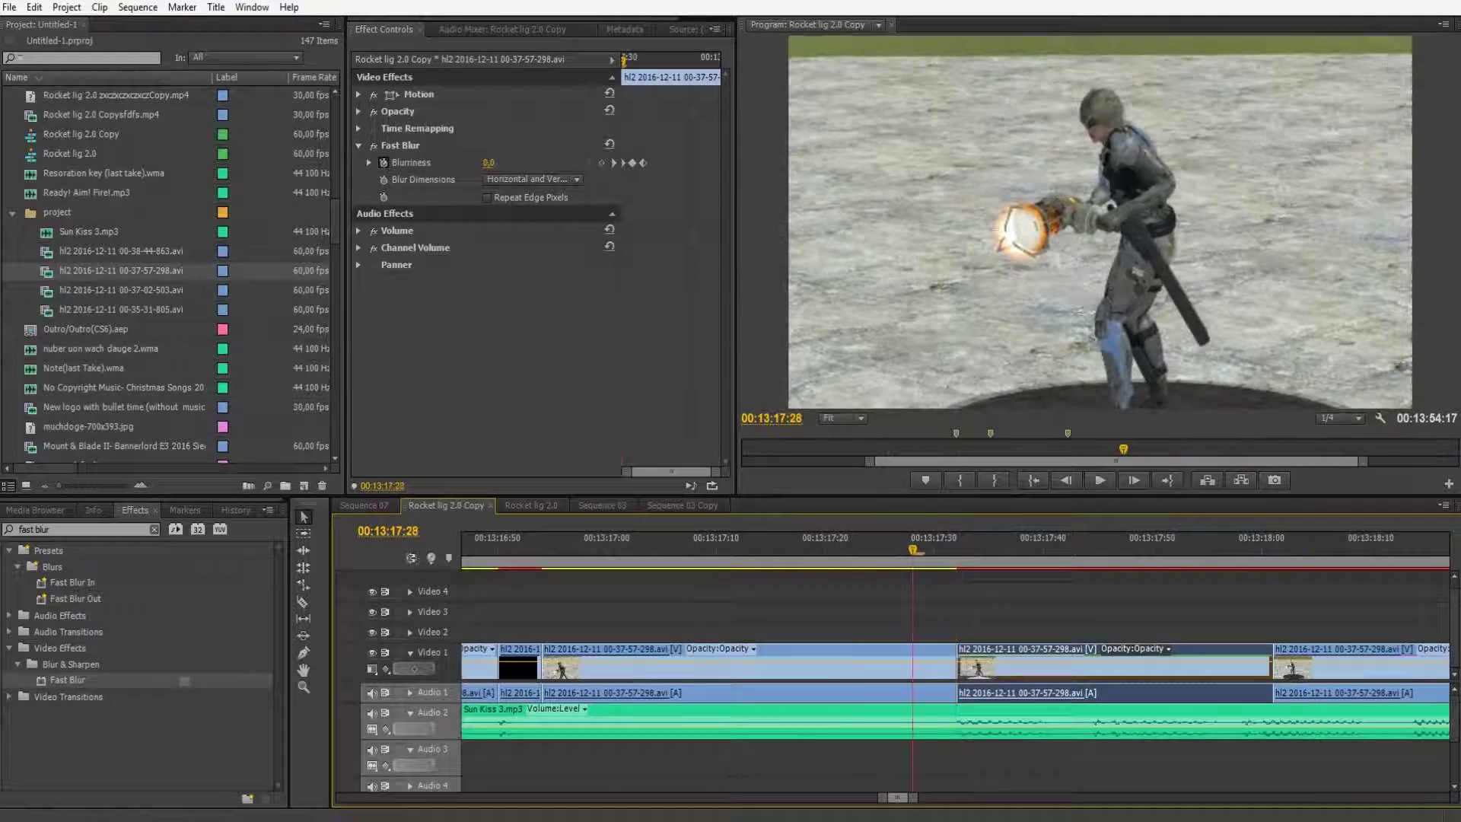
key(space)
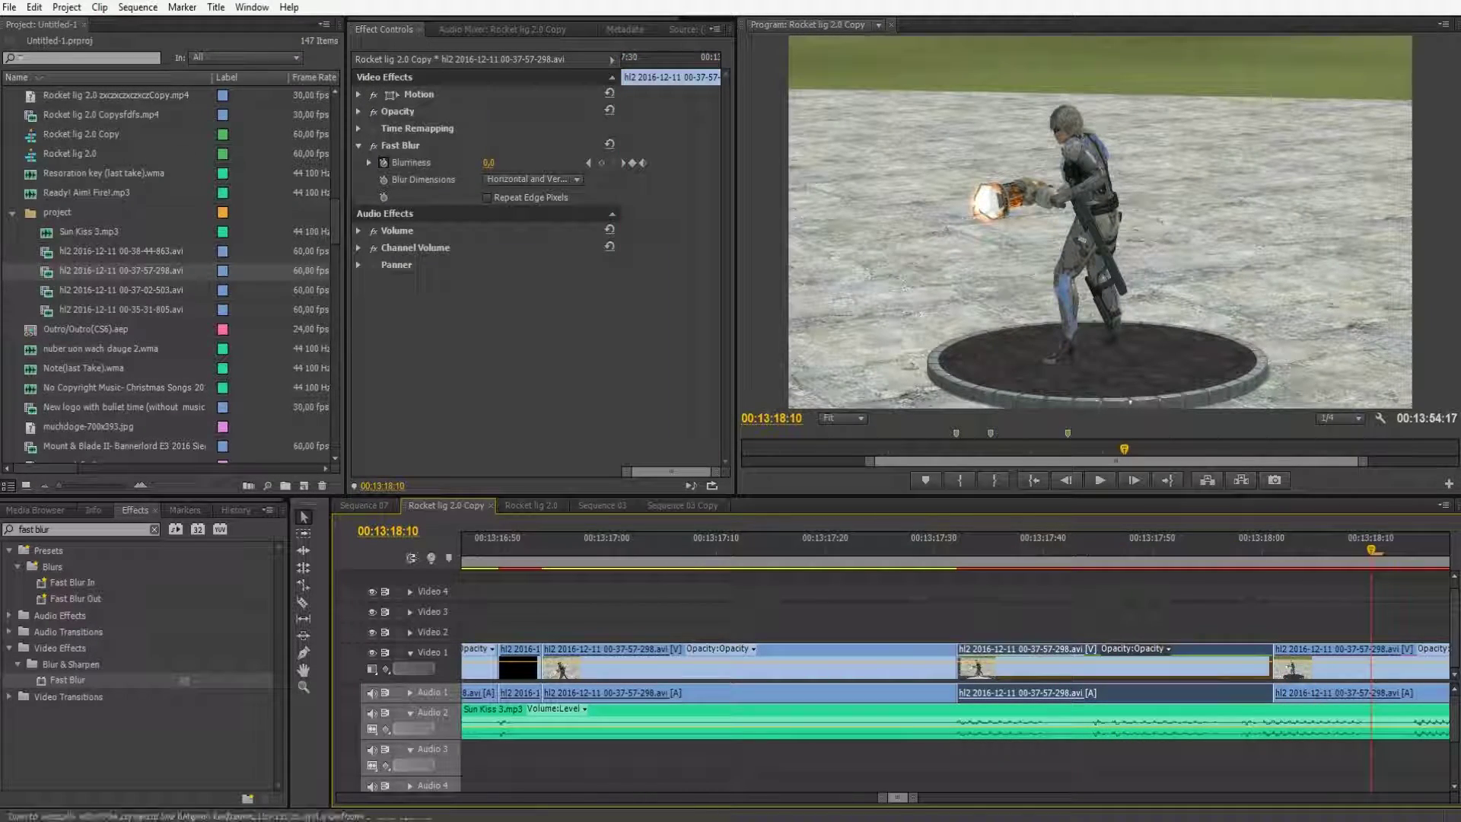
- Keyframe a Fast Blur pulse on the clip starting at 00:13:18:01, peaking at 00:13:18:04 and returning Blurriness to 0 three frames on
key(Up)
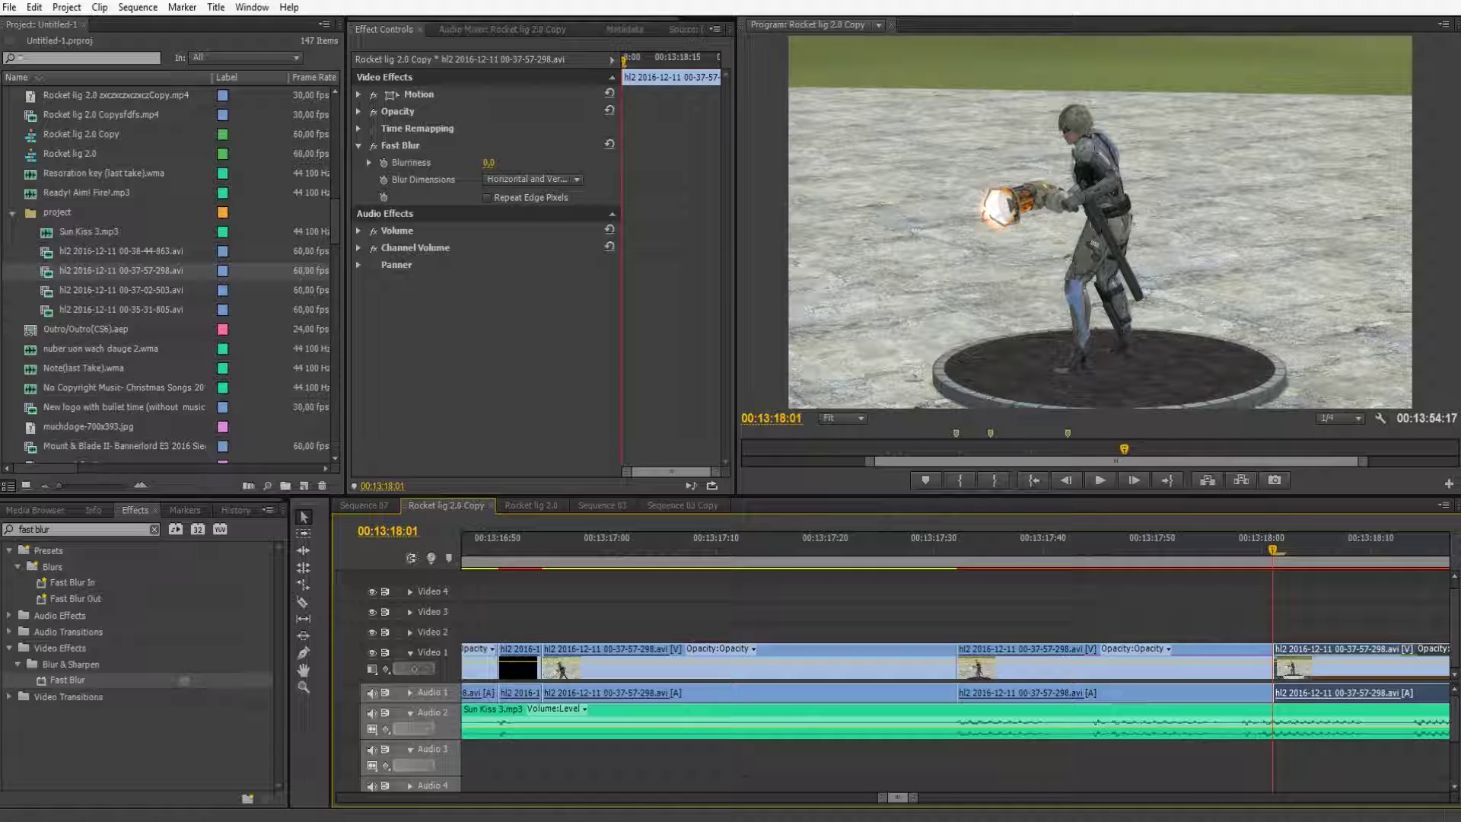
click(383, 163)
key(Right)
key(Right)
key(Right)
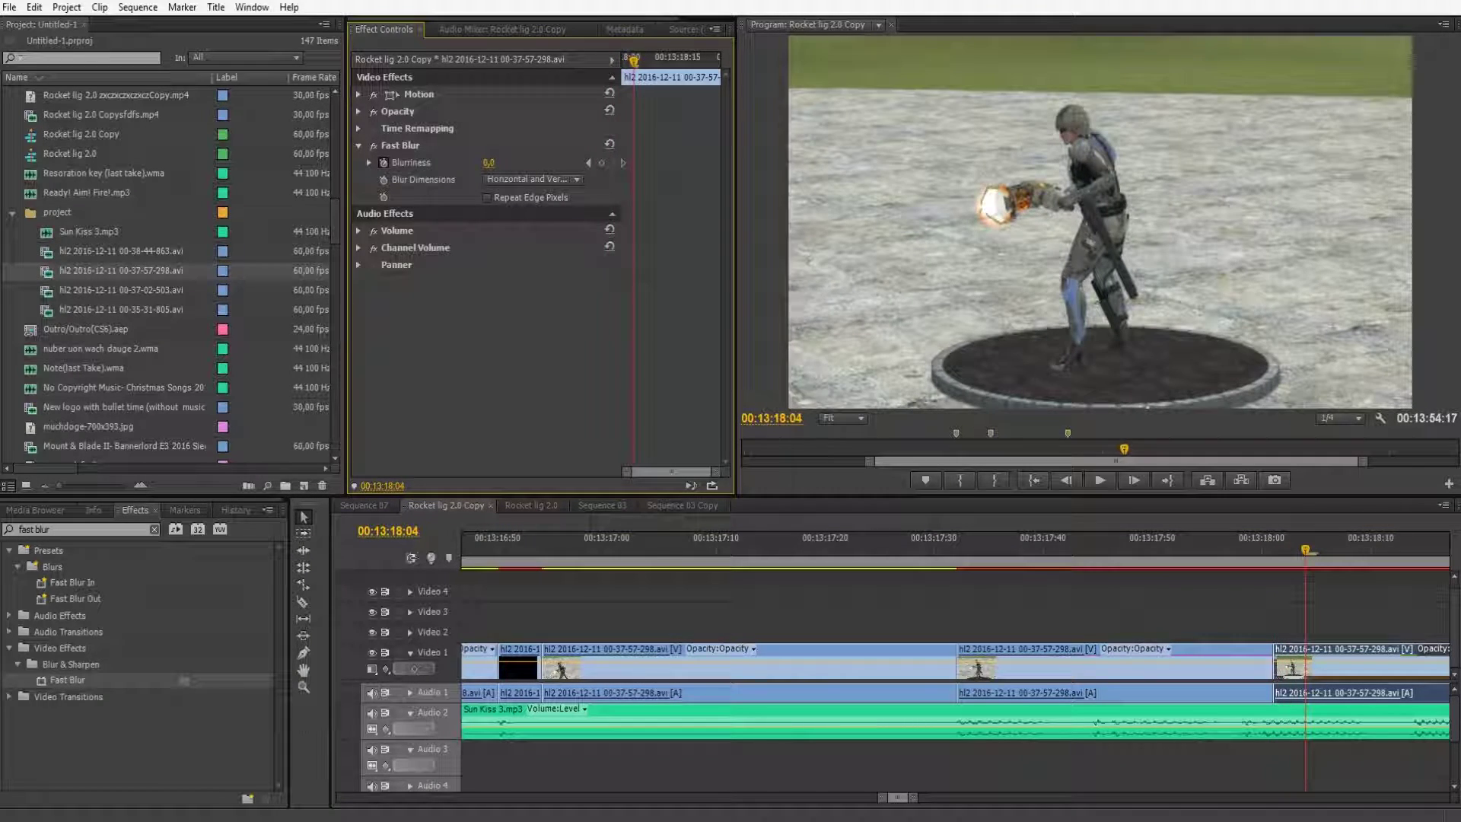
key(Return)
key(Right)
key(Right)
key(Right)
click(491, 163)
text(0)
key(Return)
- Play back the blur pulse from 00:13:18:01 and step frame by frame into the following clip
key(Up)
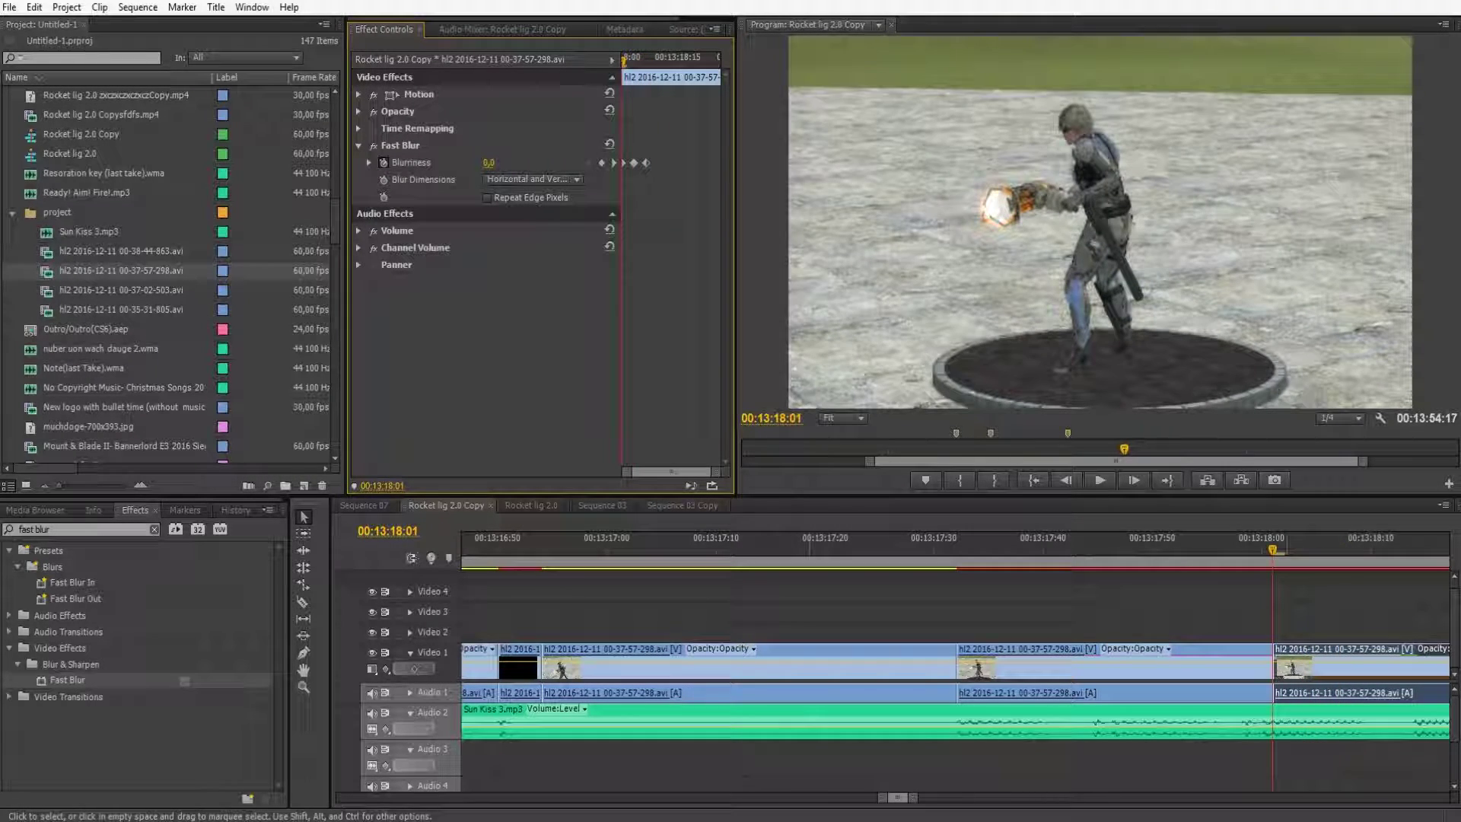
key(space)
key(space)
key(Right)
key(Right)
key(Right)
key(Right)
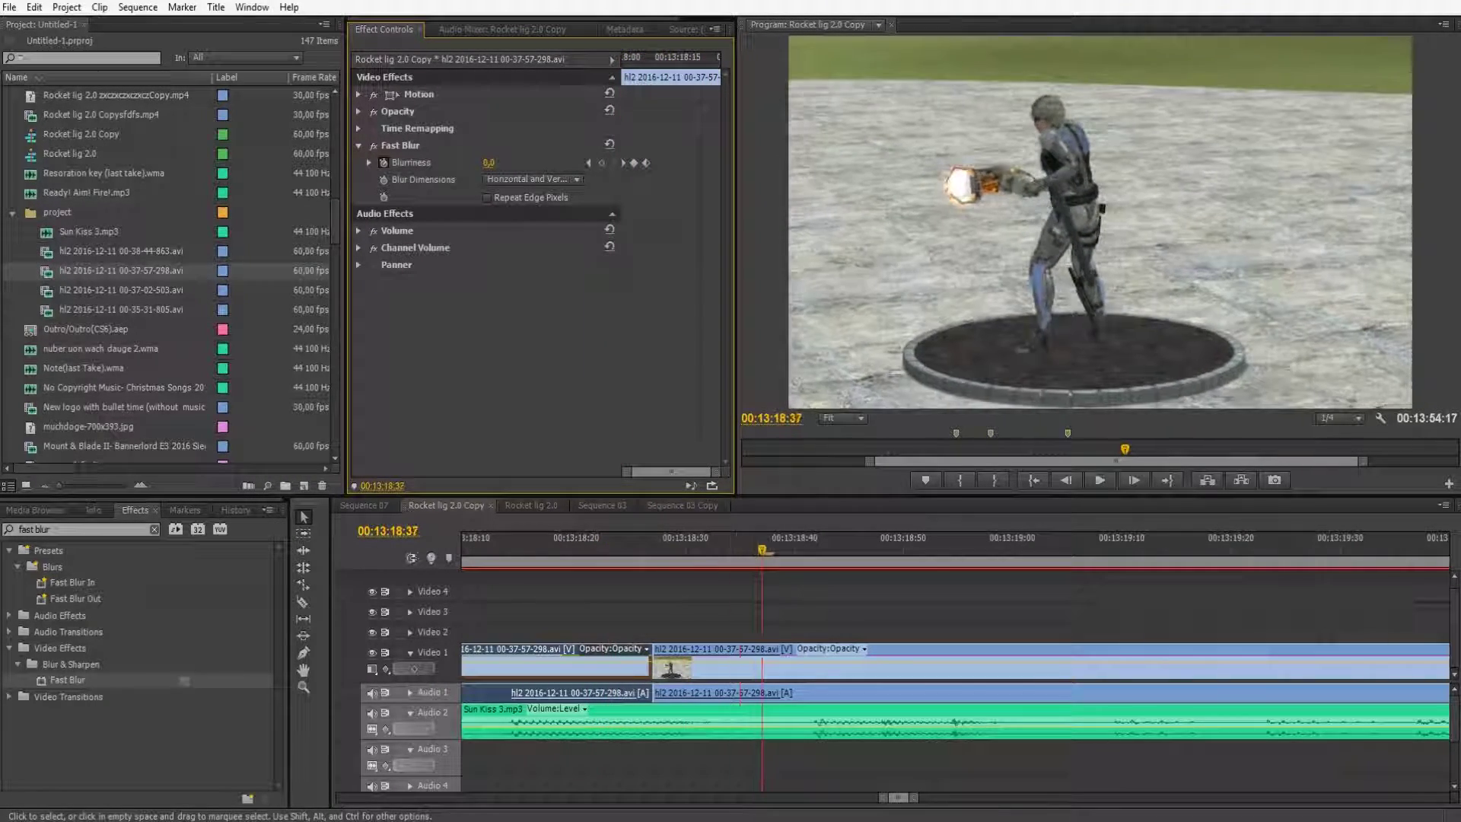
- Keyframe Blurriness on the clip starting at 00:13:18:27 from 0 to 100 three frames in and back to 0 at 00:13:18:33
click(688, 667)
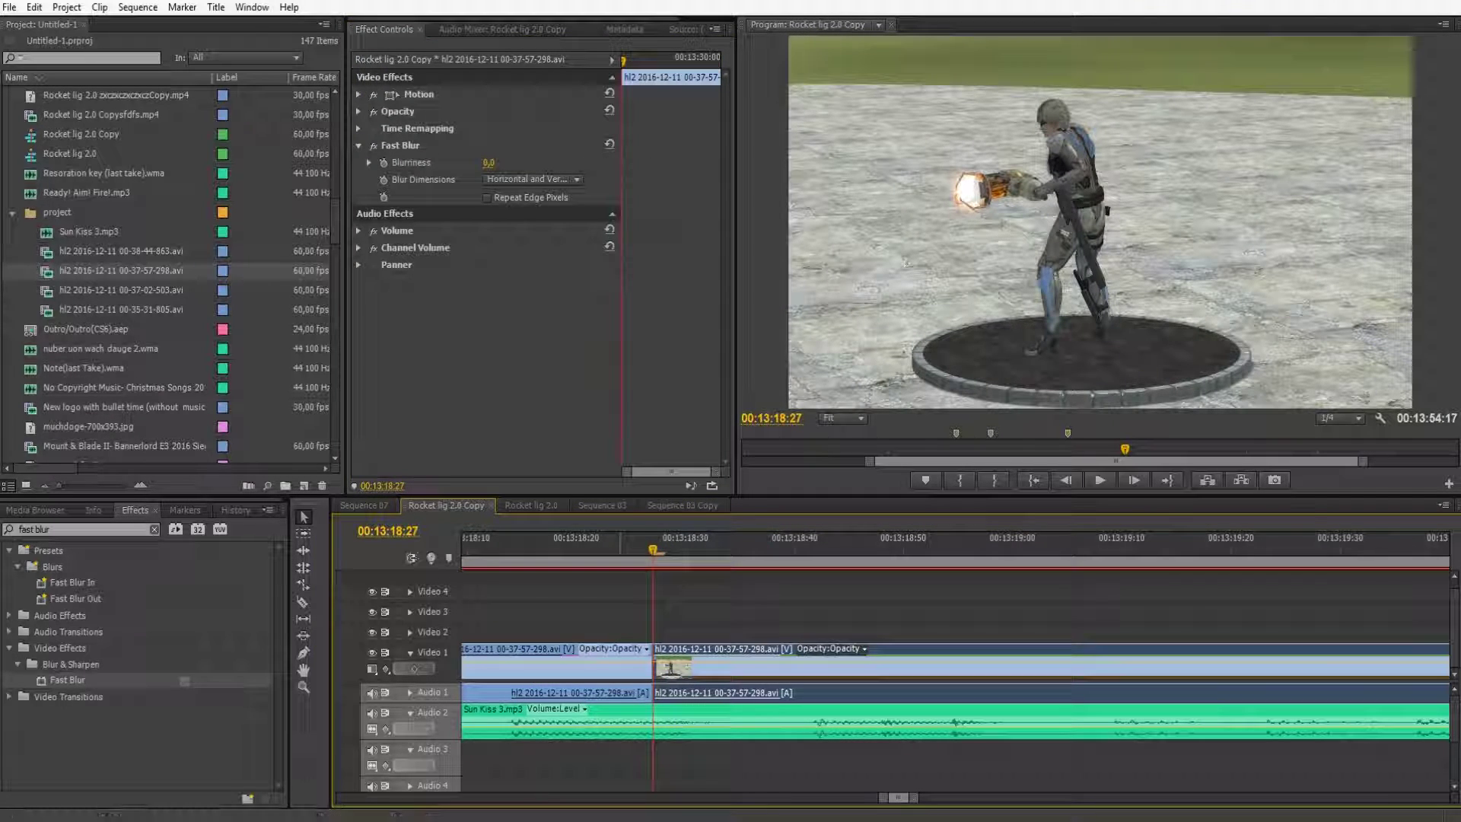
click(384, 162)
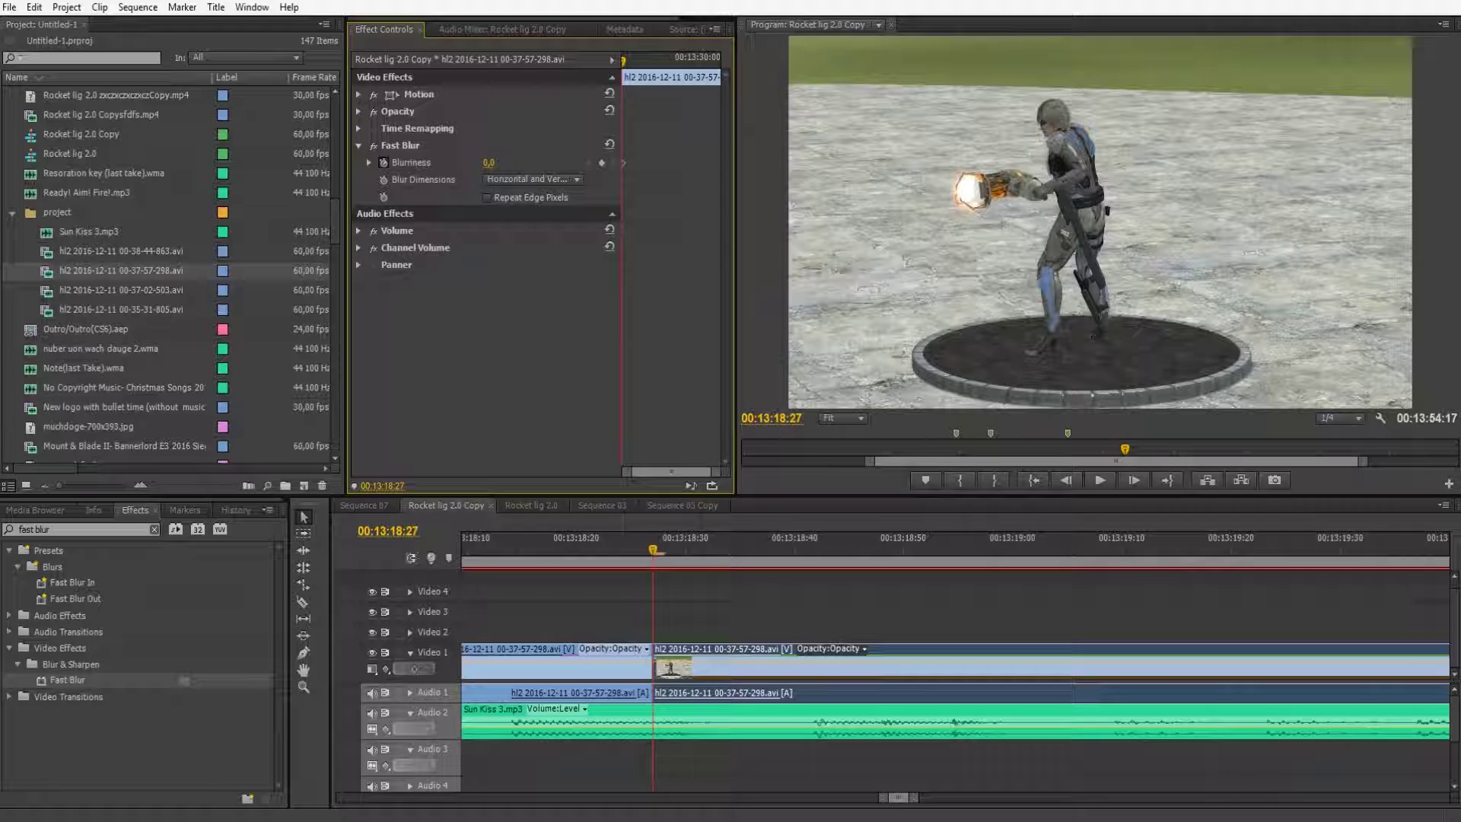
key(Right)
key(Right)
key(Right)
click(489, 163)
text(100)
key(Return)
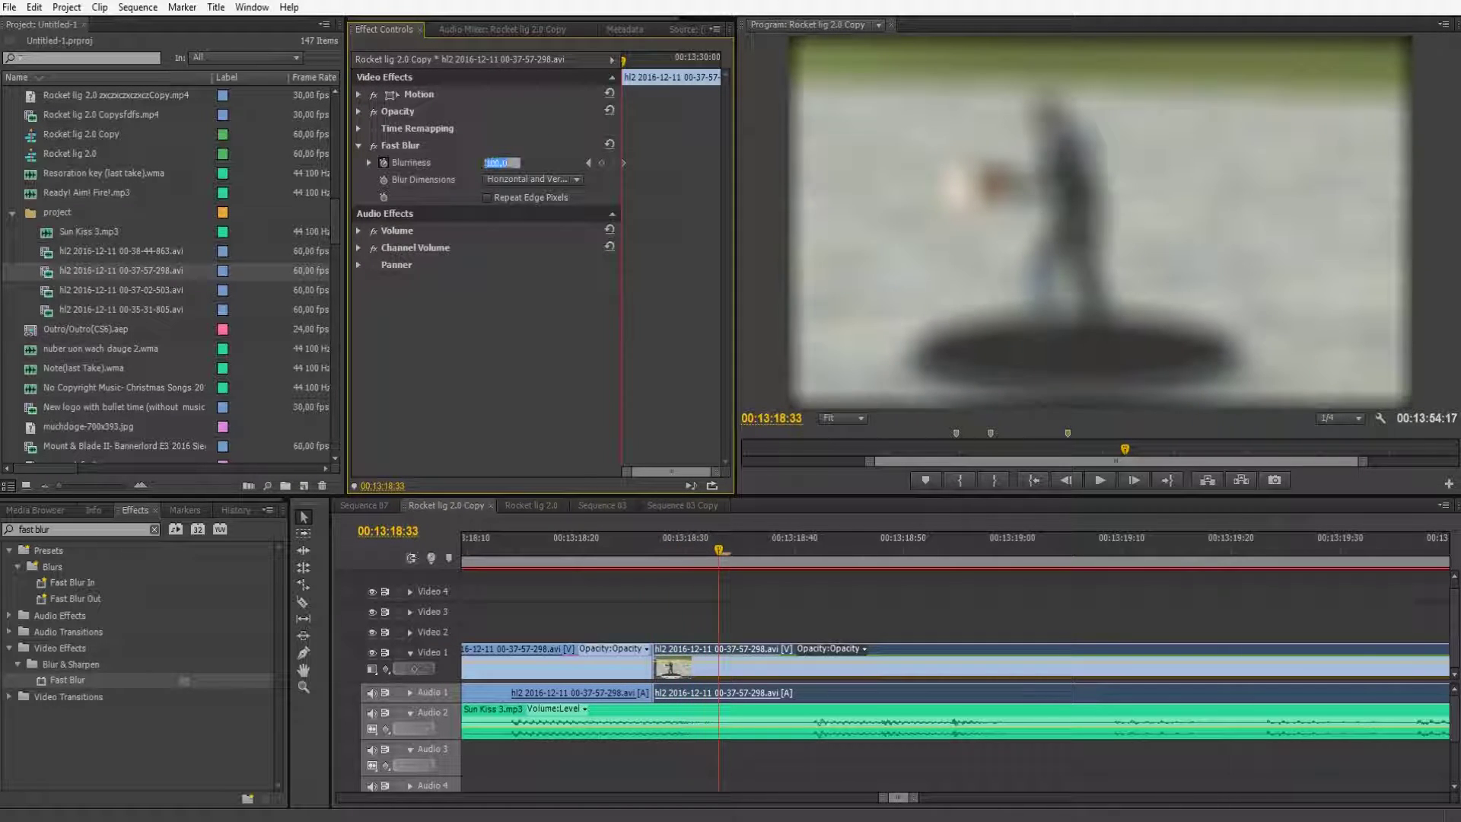
click(493, 163)
text(0)
key(Return)
- Play back the blurred cuts from 00:13:17:14 to review the blur pulses
drag(914, 797, 921, 798)
click(513, 548)
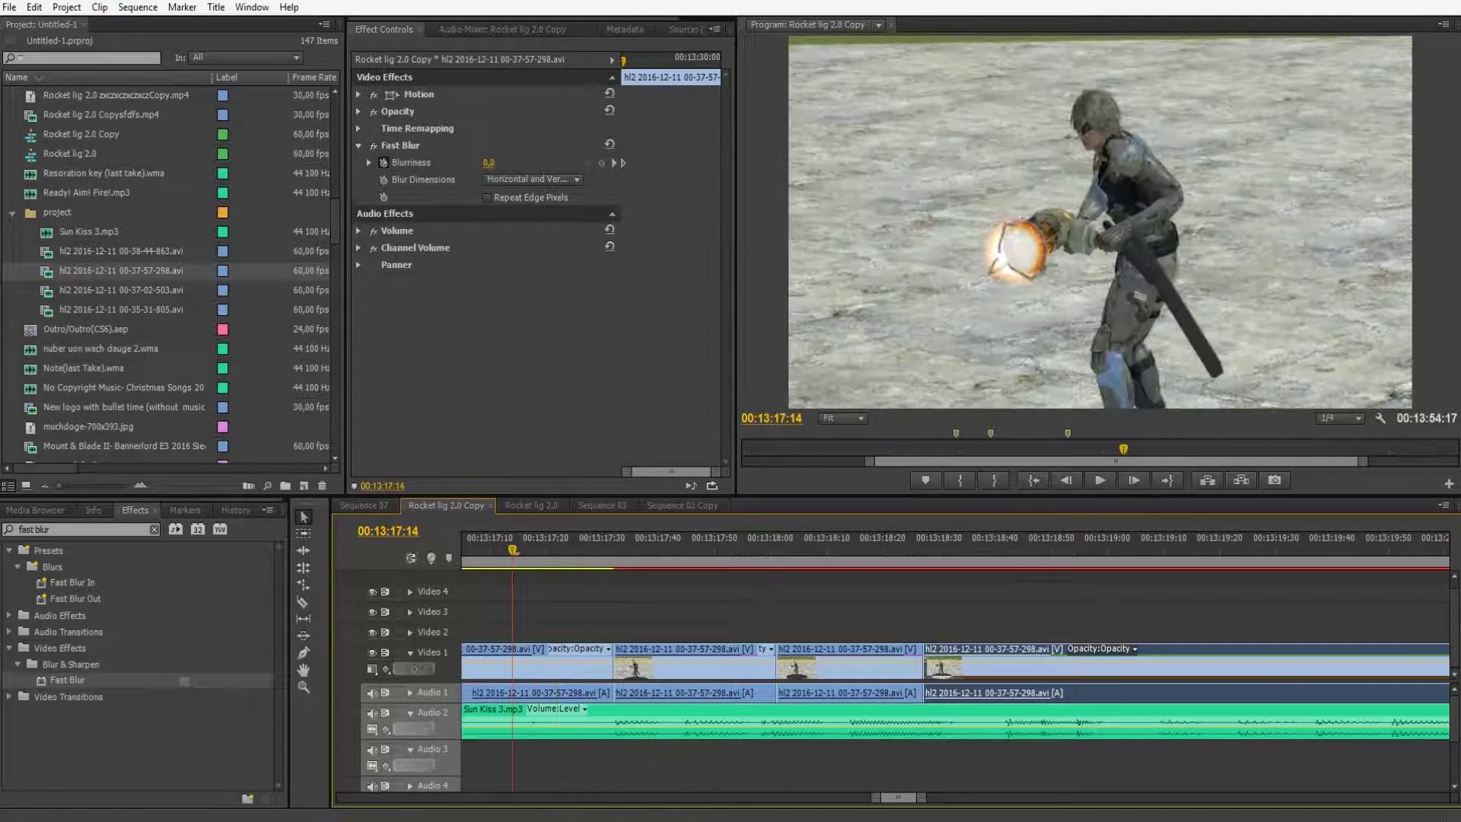
key(space)
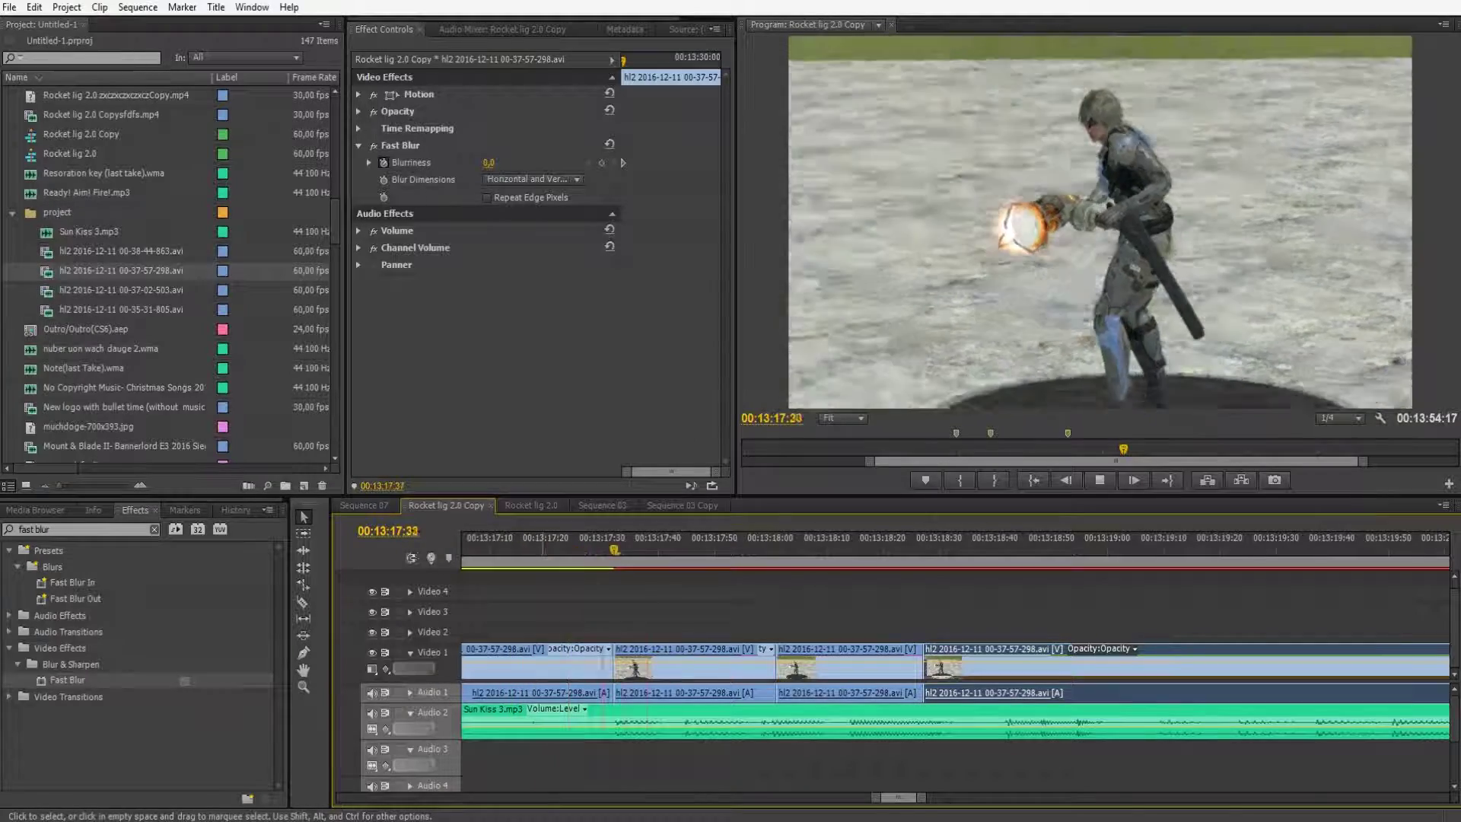
drag(609, 549, 686, 549)
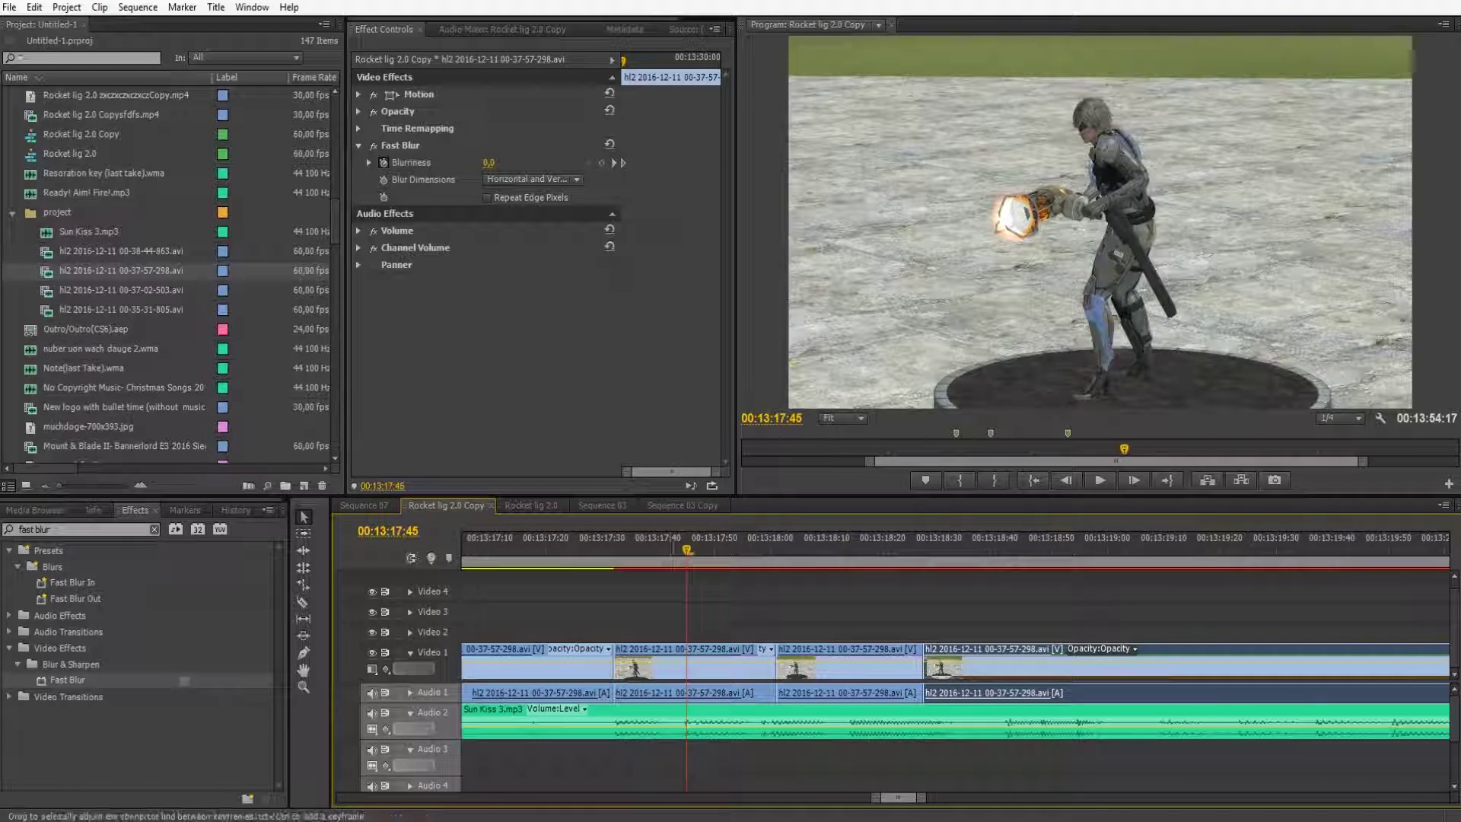
- Replay the wider edit from the held "text" frame through the fast-forward segments to the character clips
key(minus)
key(minus)
key(minus)
key(minus)
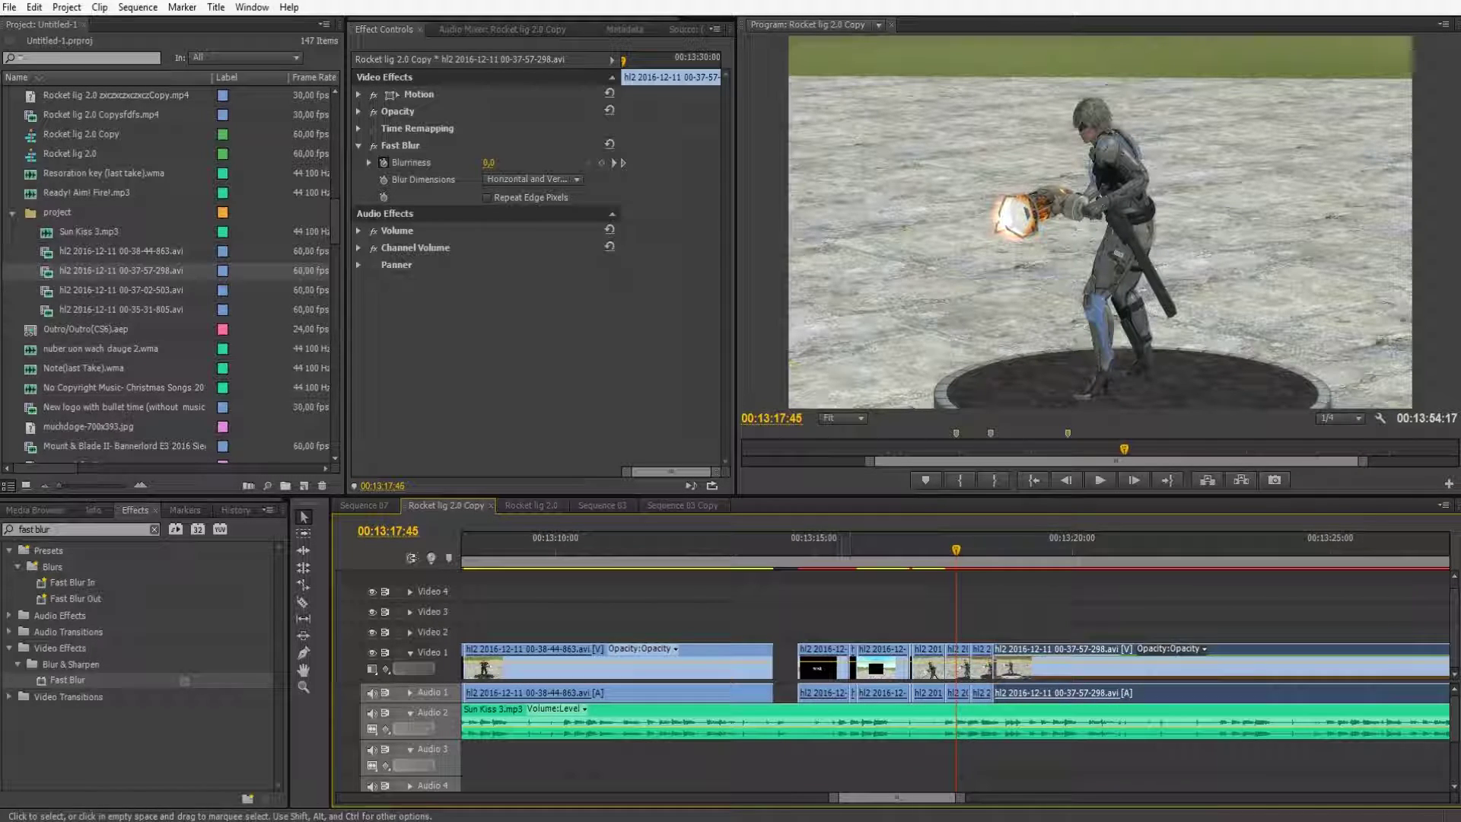
click(852, 669)
click(843, 548)
key(space)
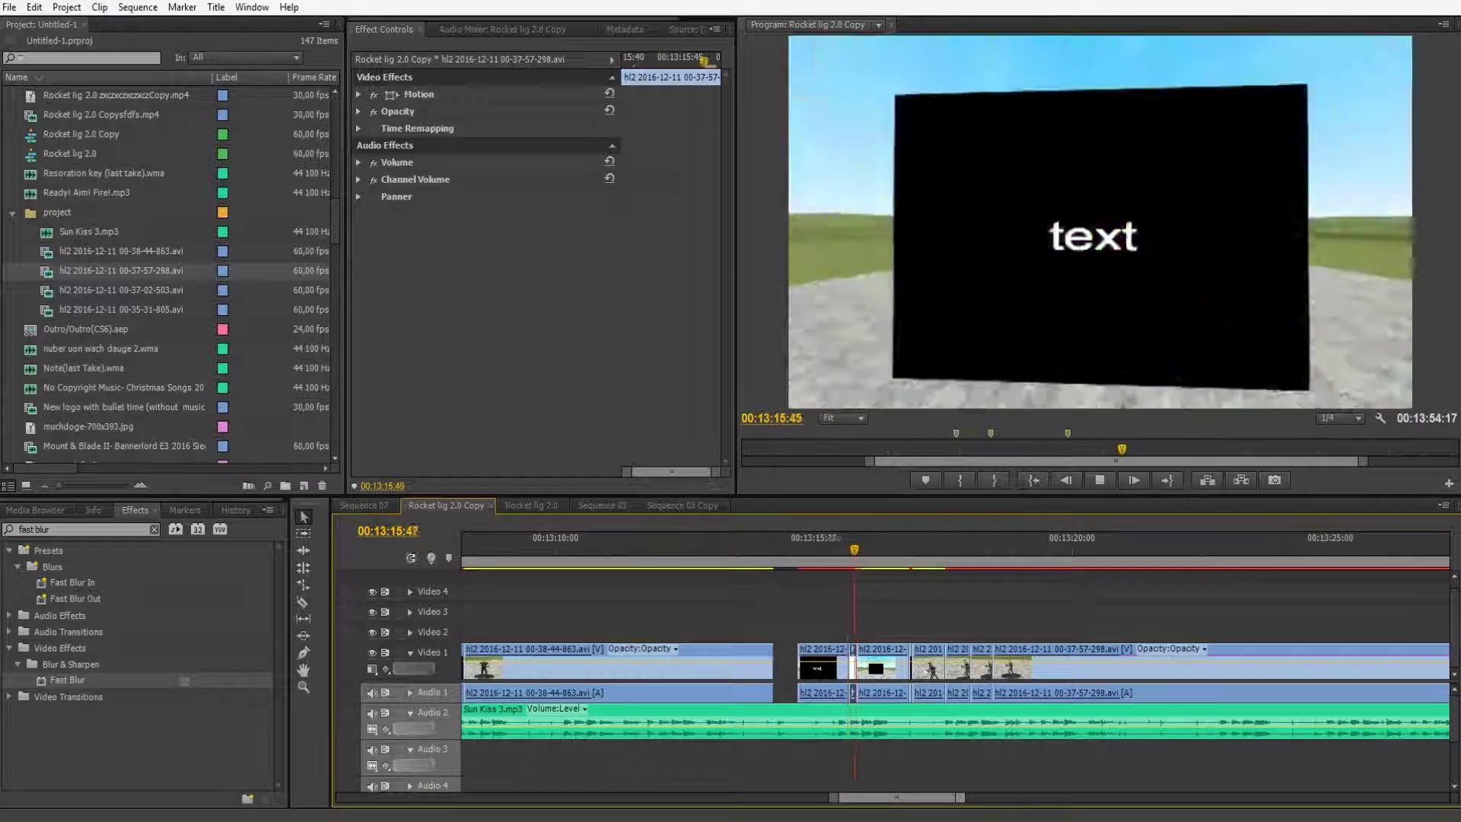
key(space)
drag(948, 549, 912, 549)
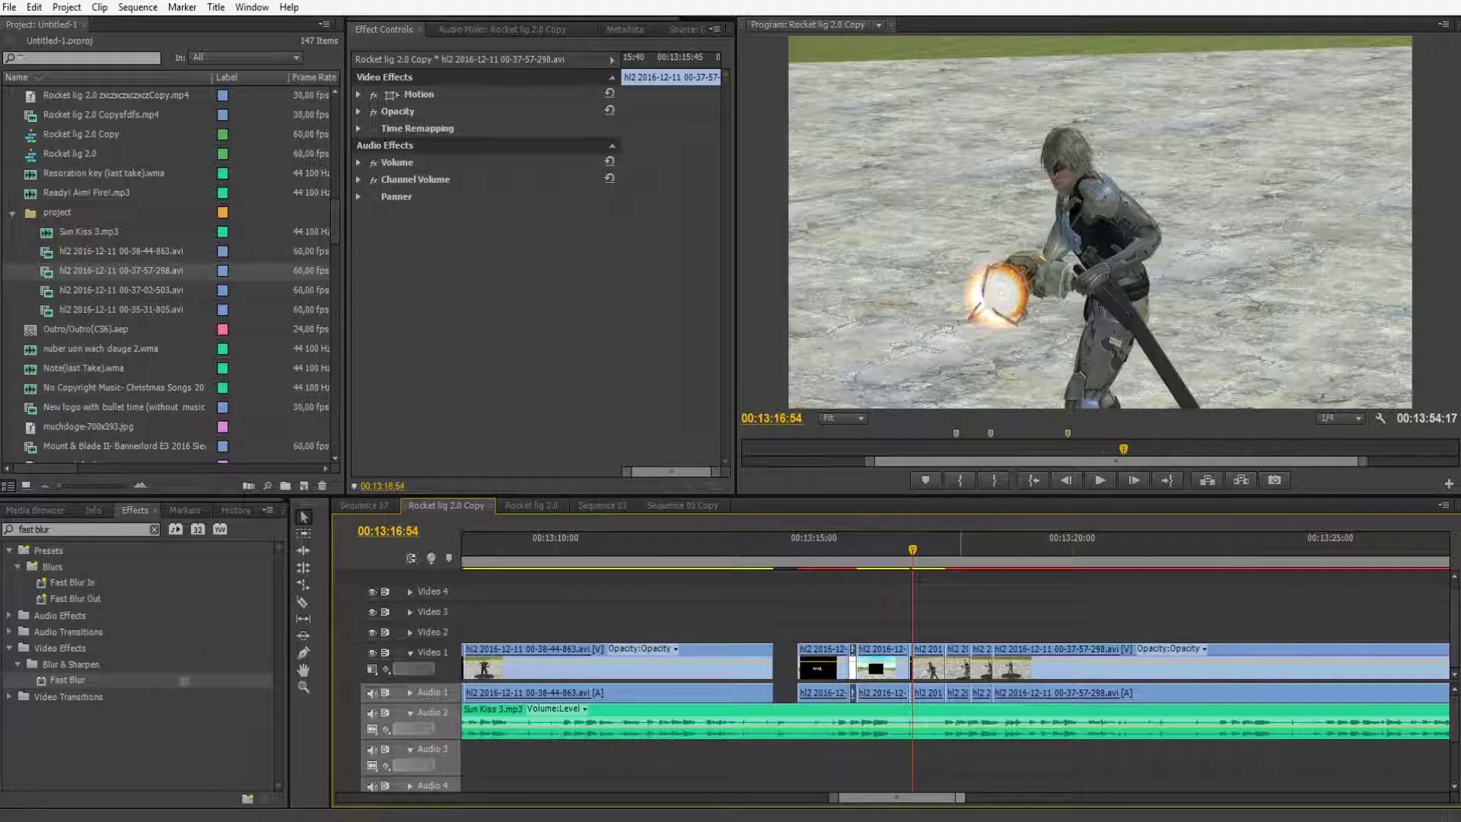
- Play the character clips with their blur pulses from 00:13:16:54 to check the pacing
key(=)
key(=)
key(=)
key(=)
key(minus)
key(minus)
key(minus)
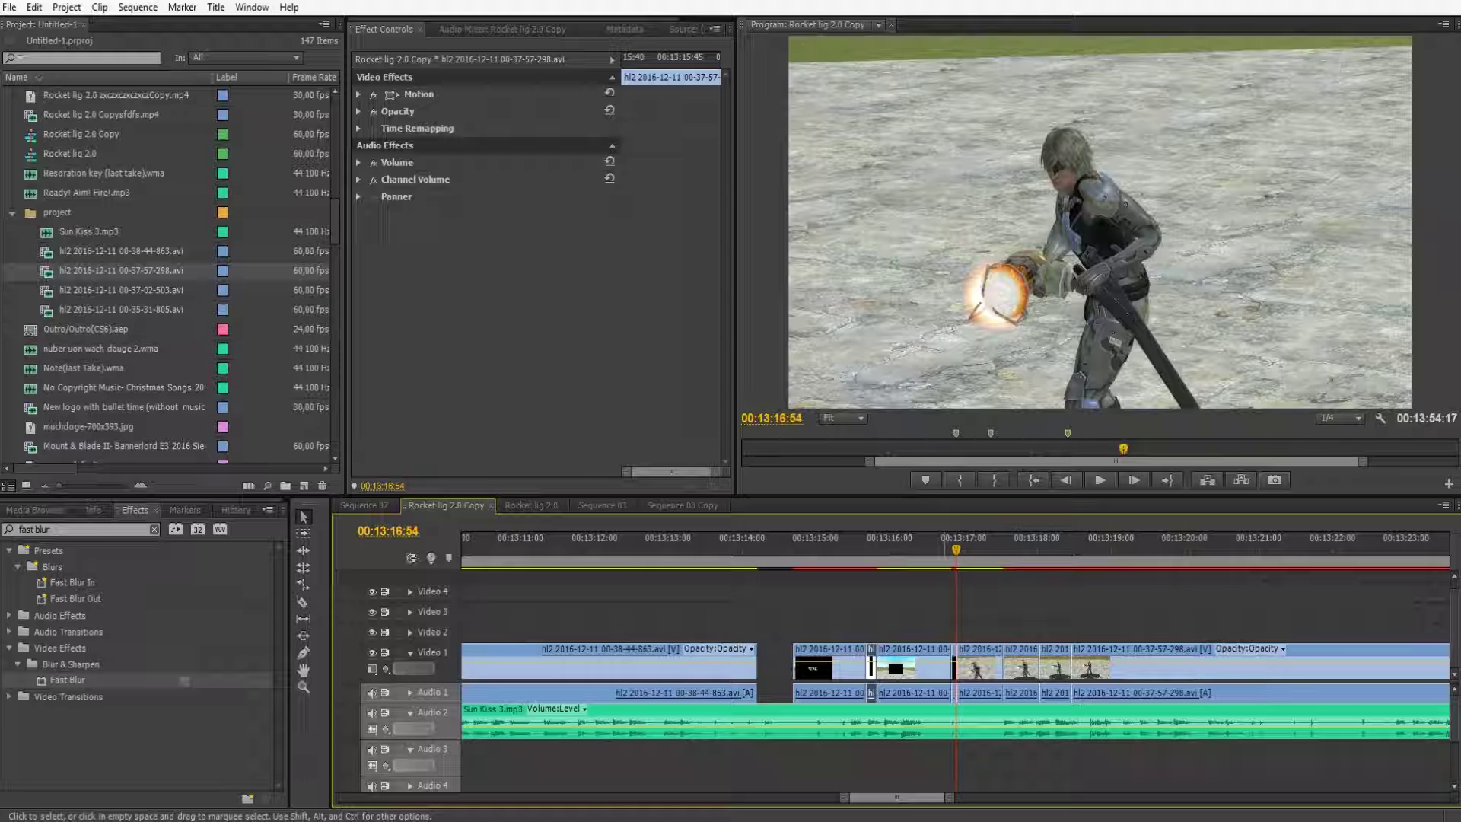
mouse_move(949, 797)
mouse_down()
mouse_move(916, 797)
mouse_move(959, 798)
mouse_up()
key(space)
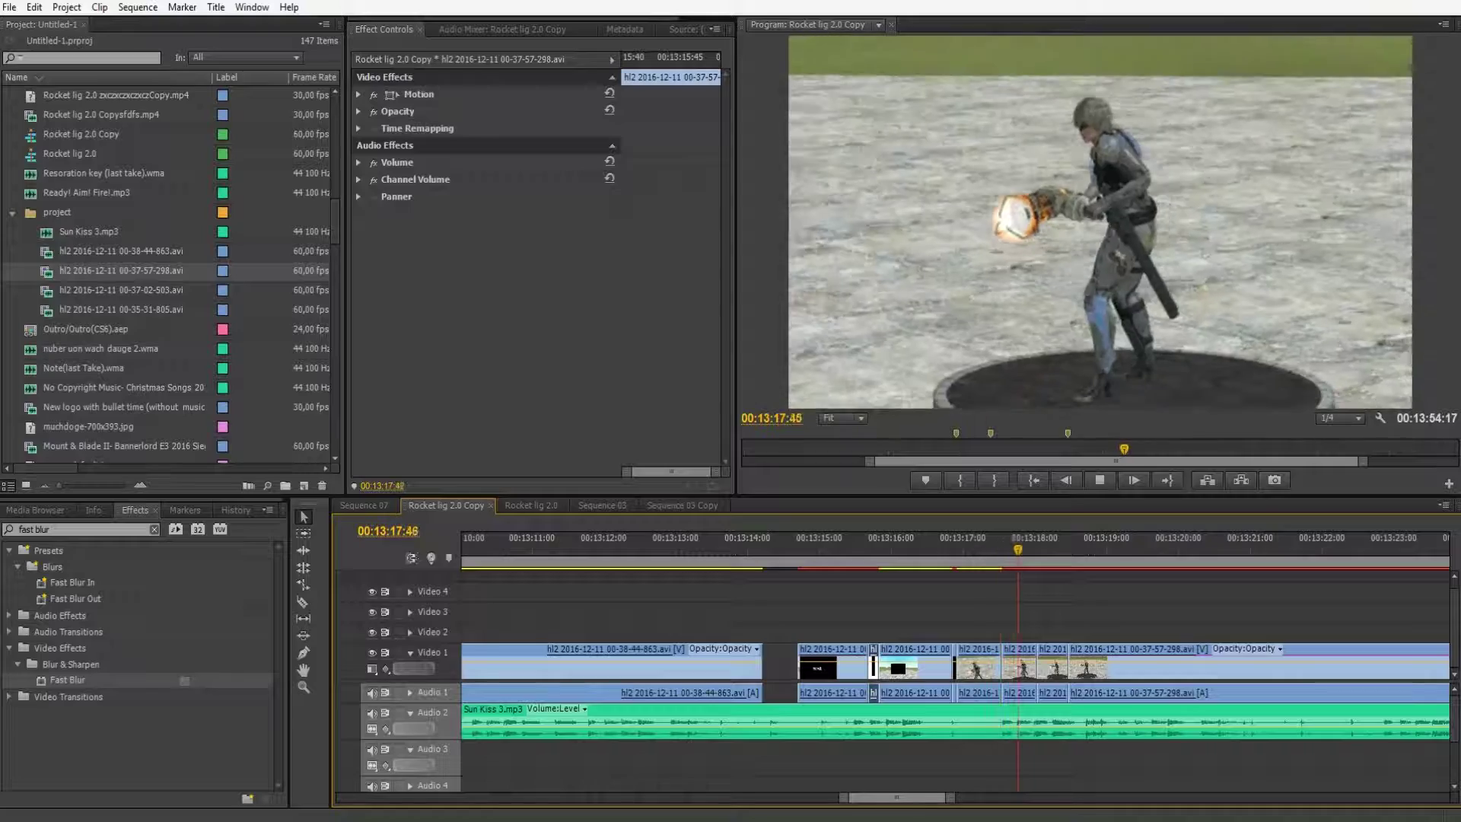
key(space)
- Replay the last gameplay clip and split it at 00:13:19:36
drag(1135, 549, 1120, 548)
key(space)
key(space)
click(303, 602)
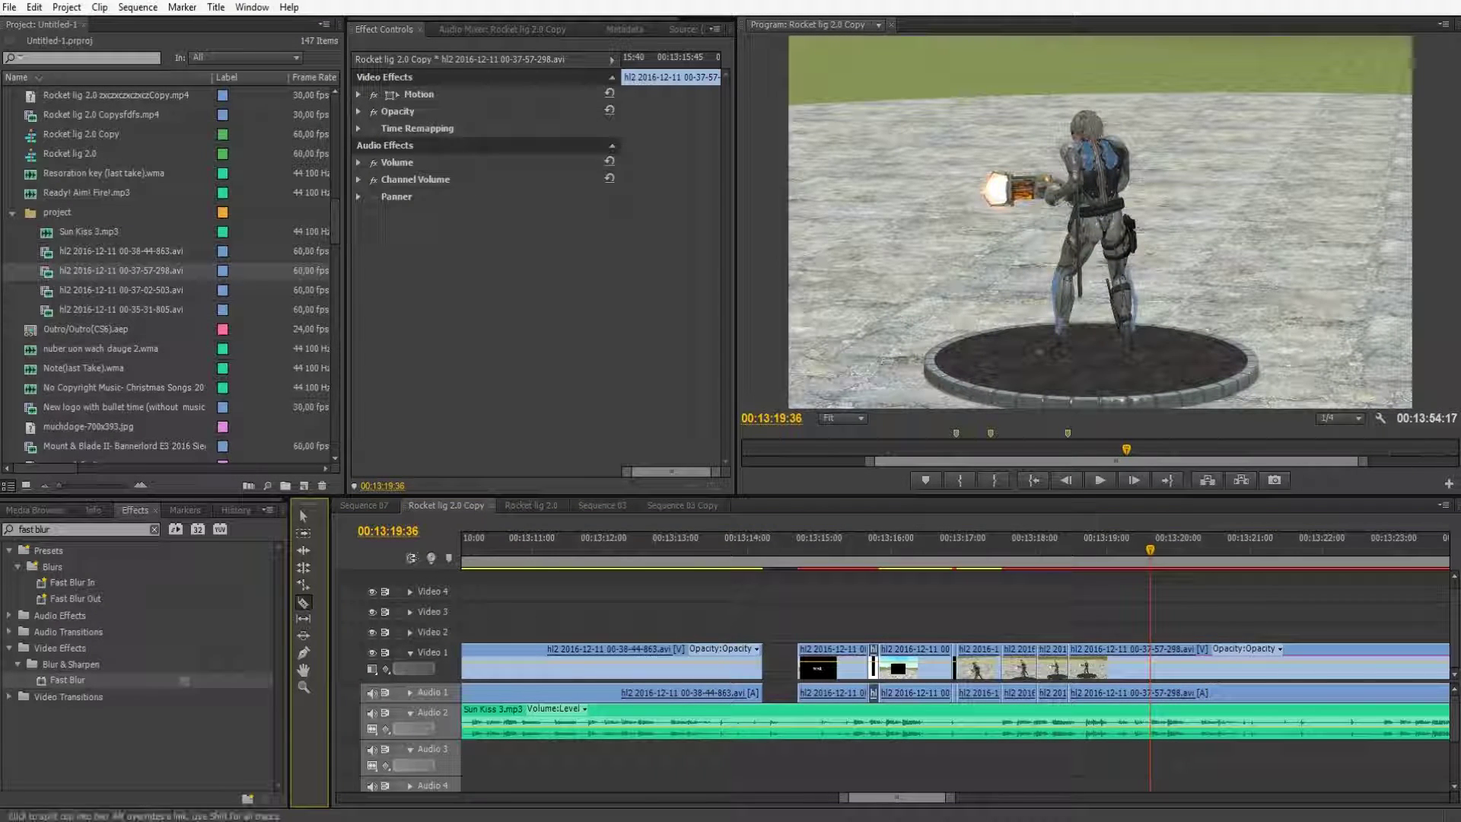
click(1150, 666)
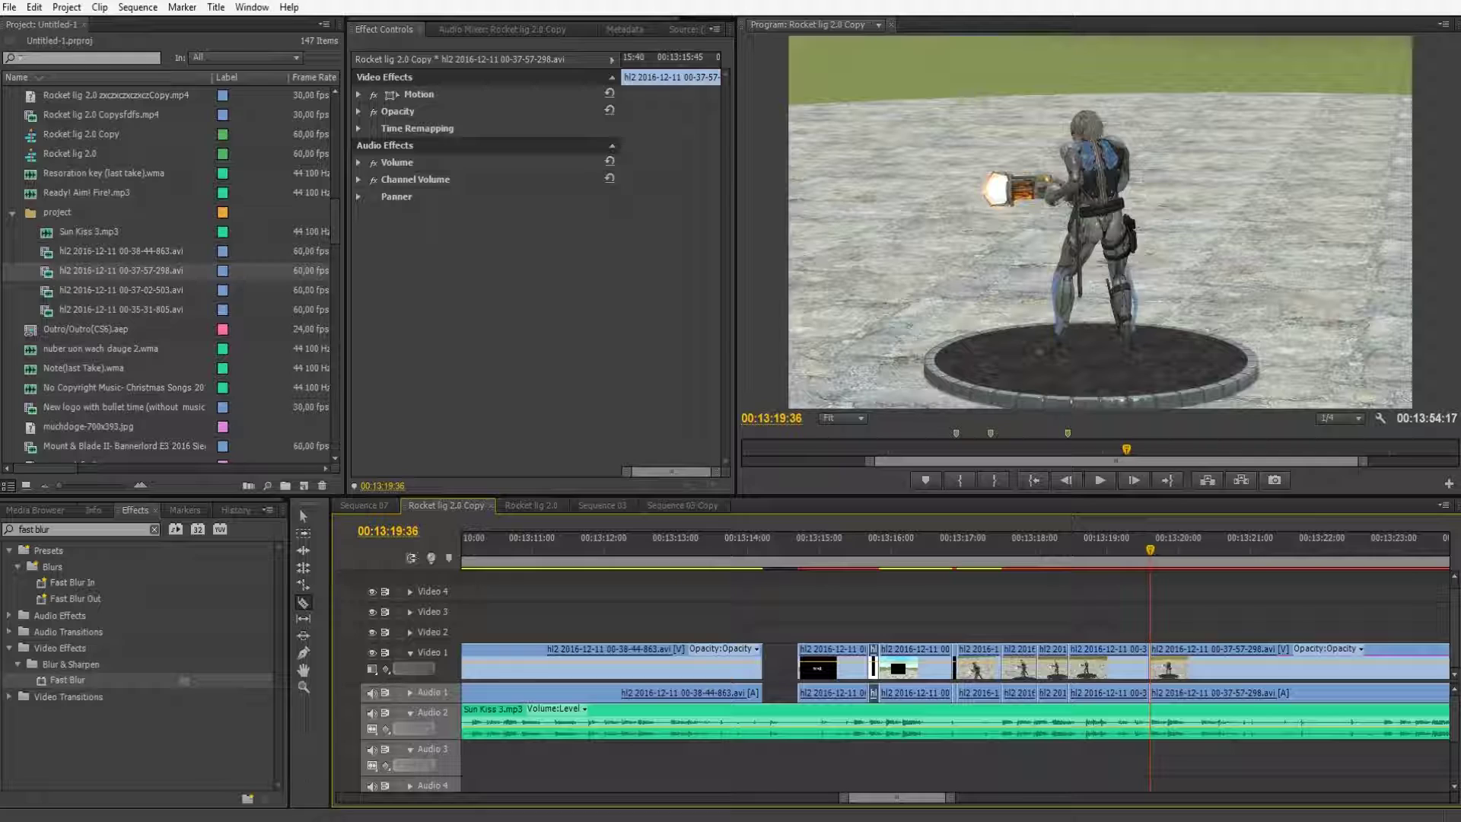
- Browse the video effects, search for "warp", and pick the Wave Warp effect
click(83, 530)
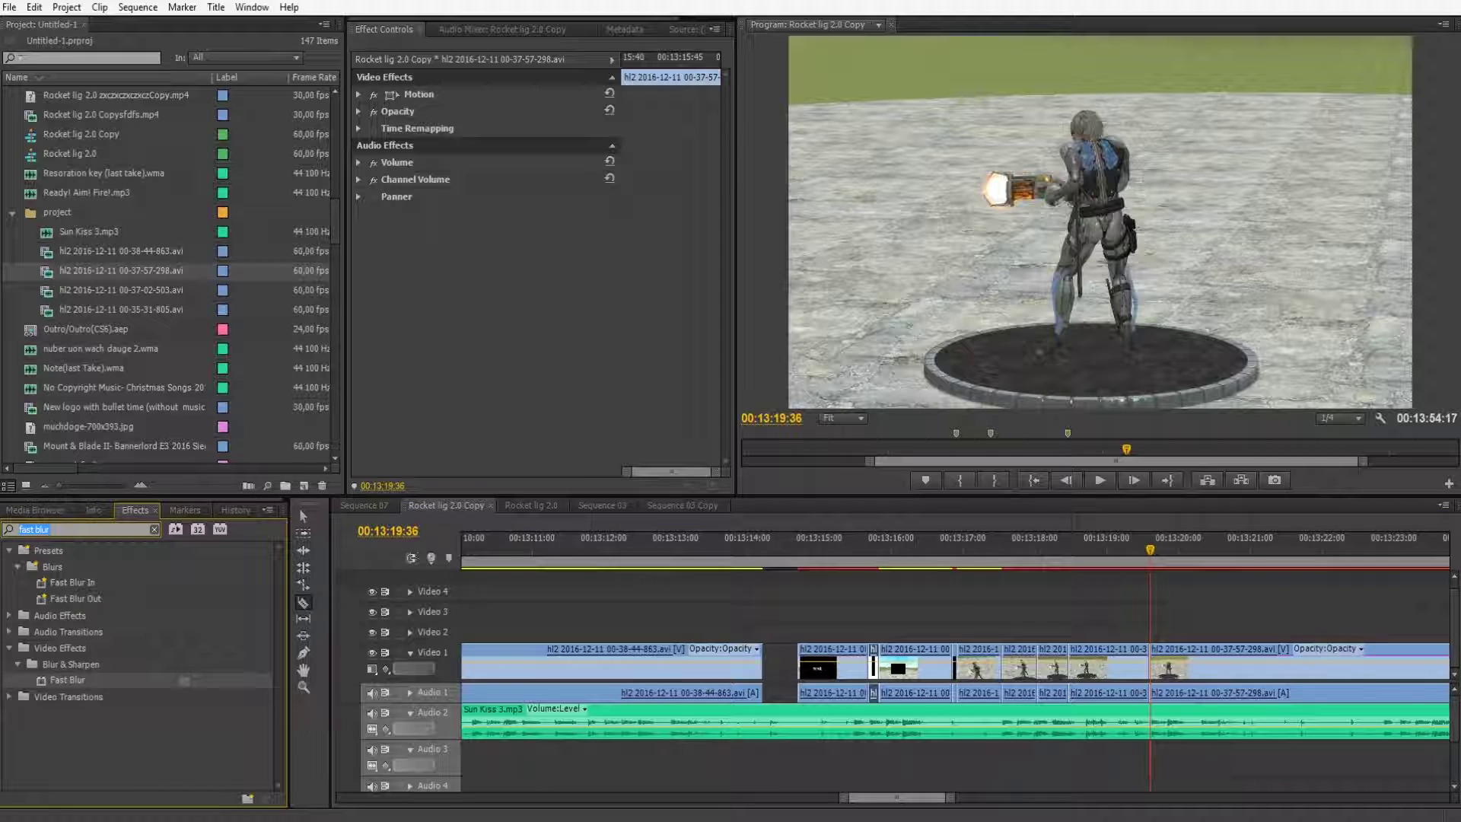
click(9, 648)
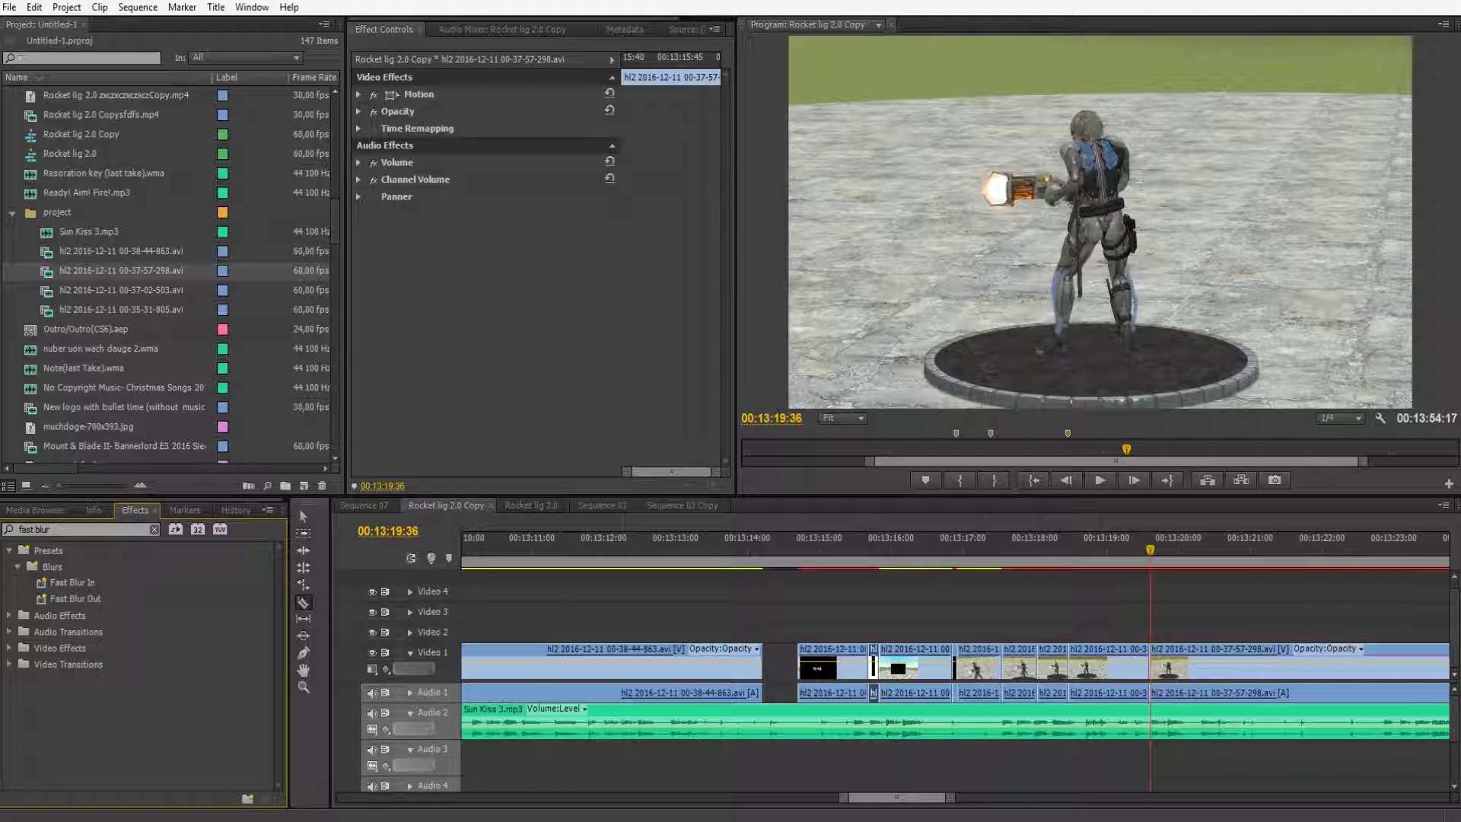
click(50, 530)
key(BackSpace)
click(9, 600)
scroll(137, 662, down, 3)
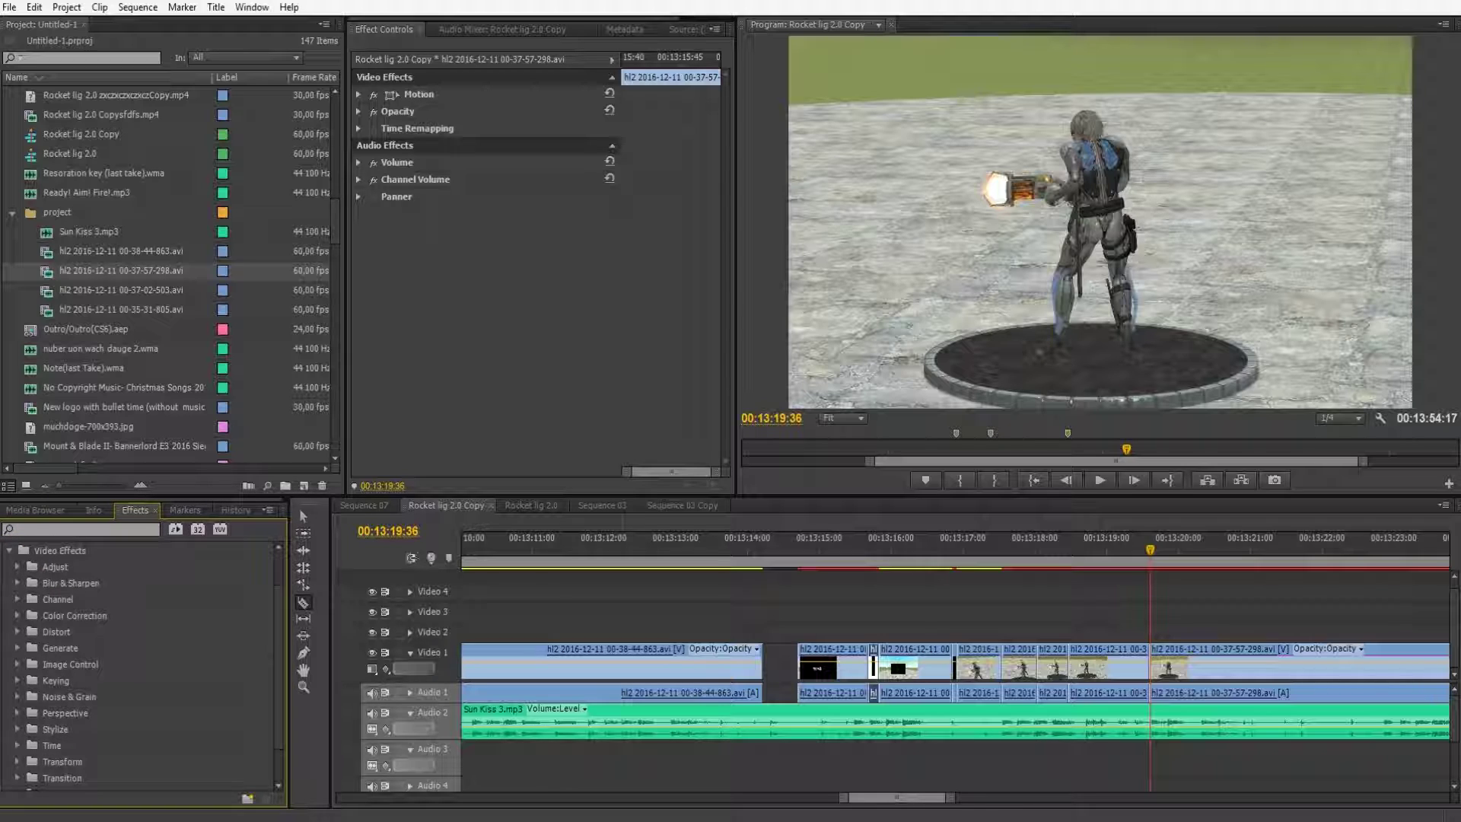
scroll(145, 662, down, 2)
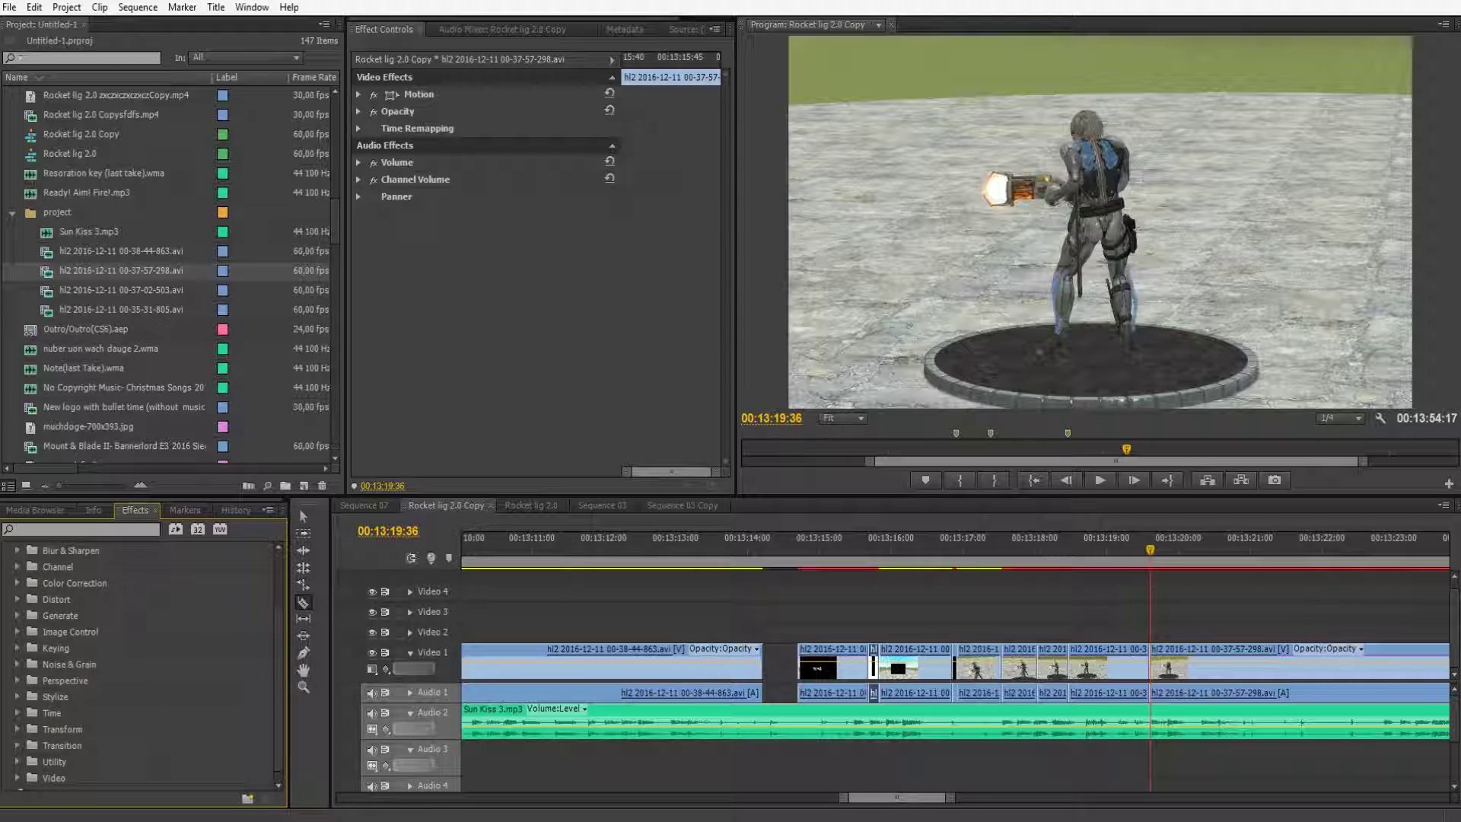
text(warp)
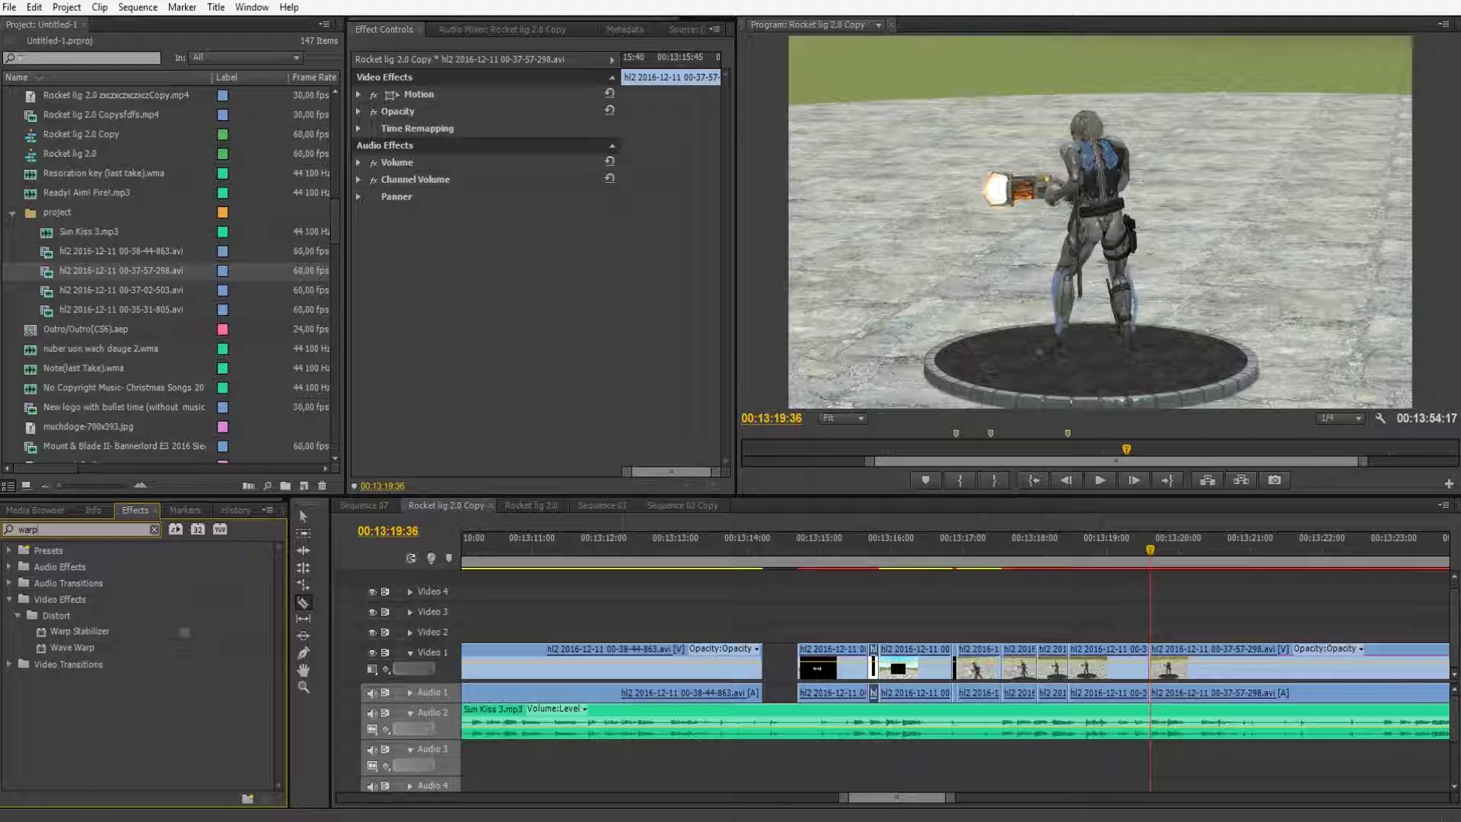
drag(72, 647, 466, 661)
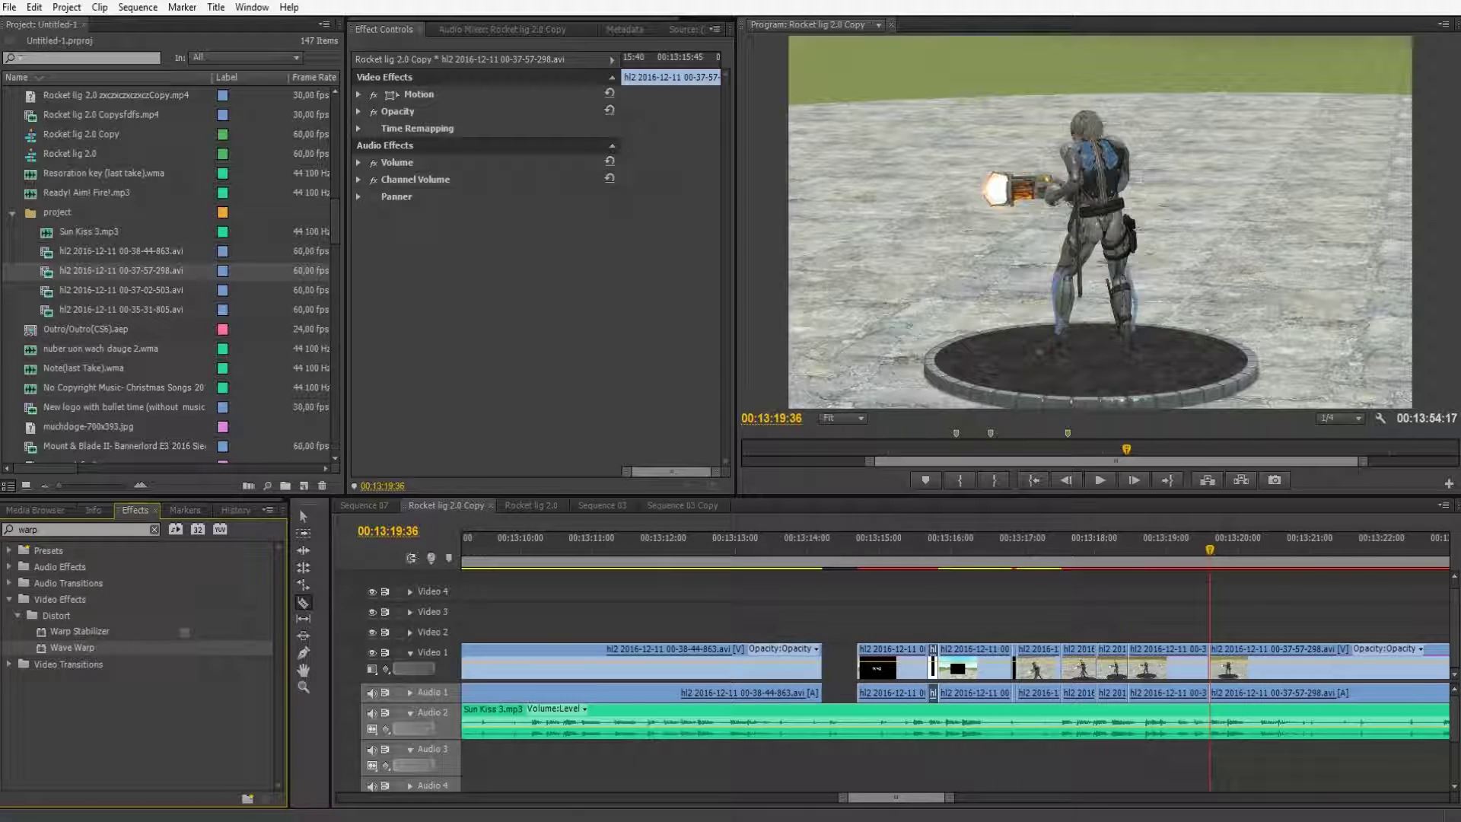
- Undo the split at 00:13:19:36 and cut the last gameplay clip again slightly later
mouse_move(950, 798)
mouse_down()
mouse_move(978, 798)
mouse_move(926, 798)
mouse_up()
key(space)
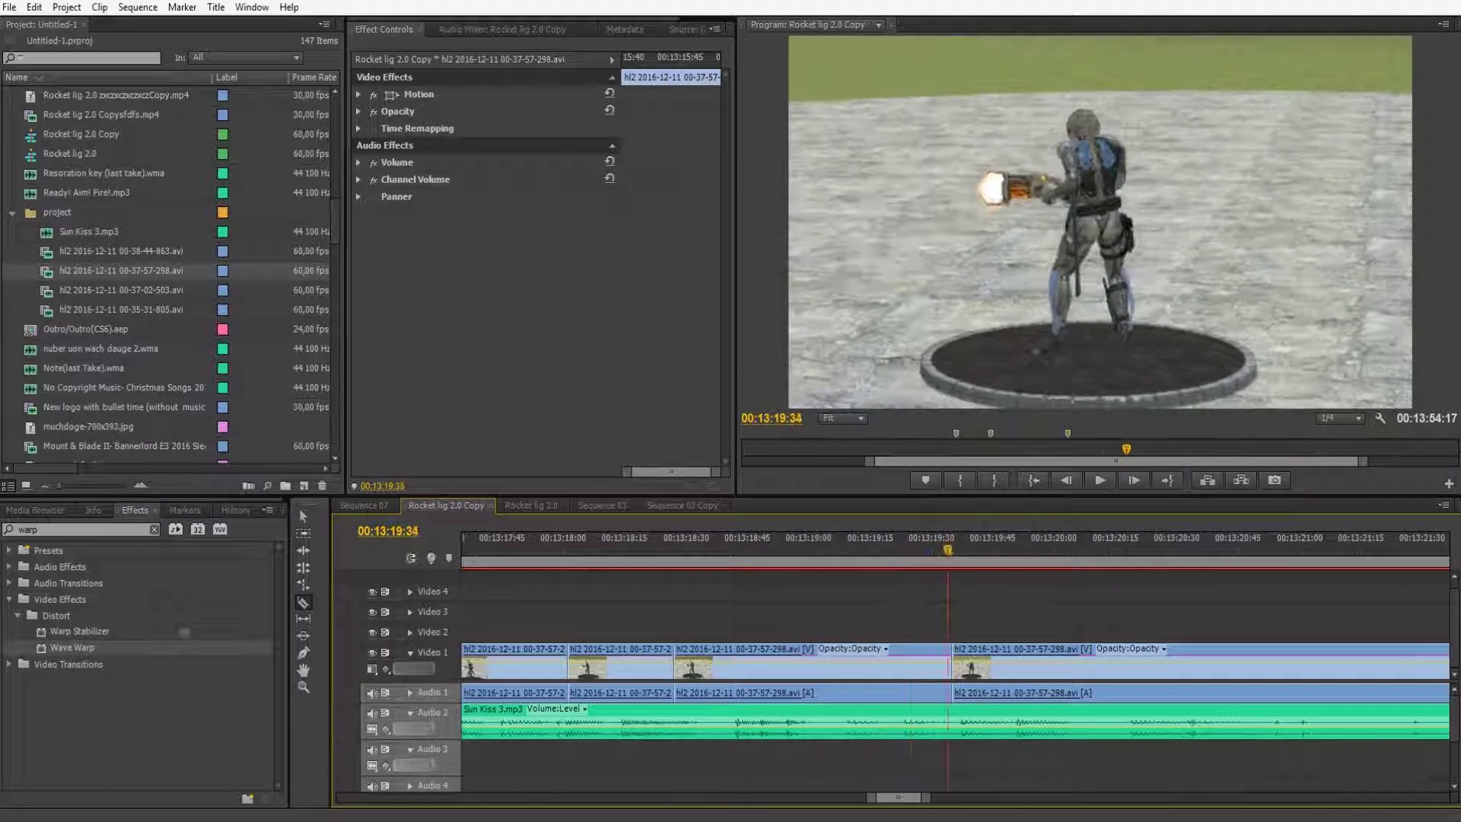
drag(998, 550, 956, 549)
key(ctrl+z)
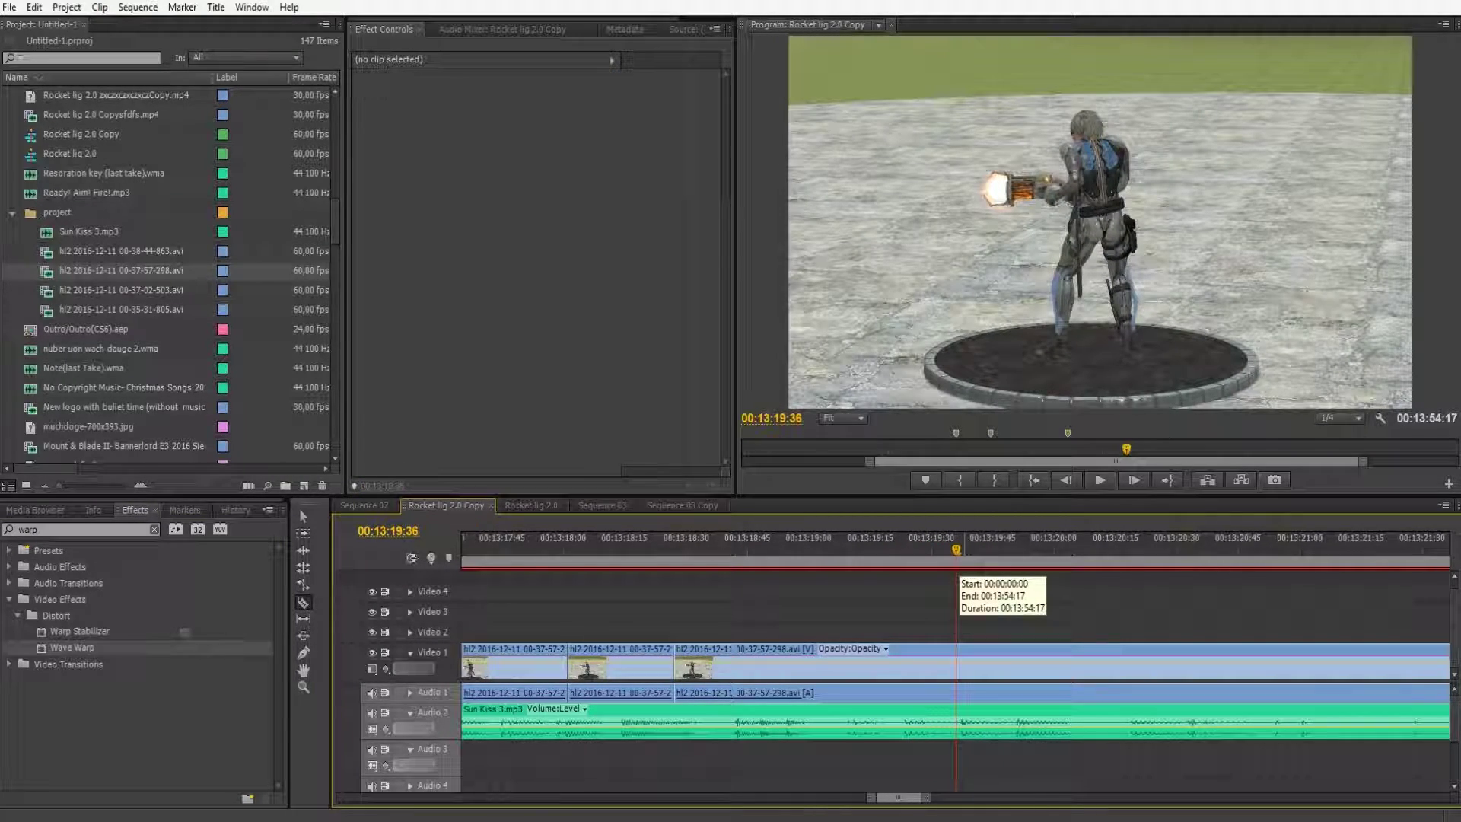
click(960, 550)
click(960, 666)
- Split the last gameplay clip at 00:13:19:50, 00:13:20:33 and 00:13:20:46
drag(961, 549, 1014, 549)
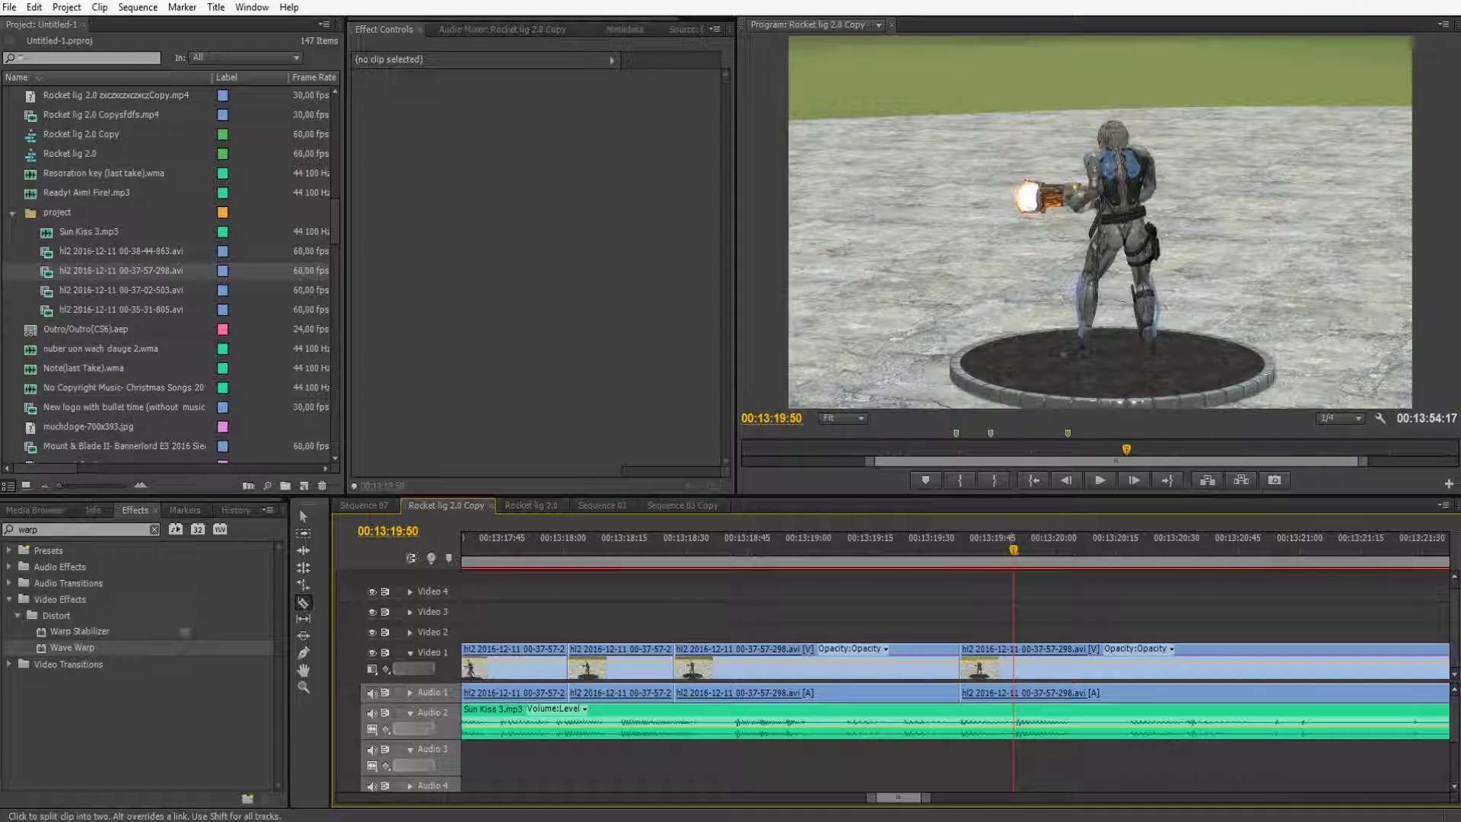
key(ctrl+k)
key(space)
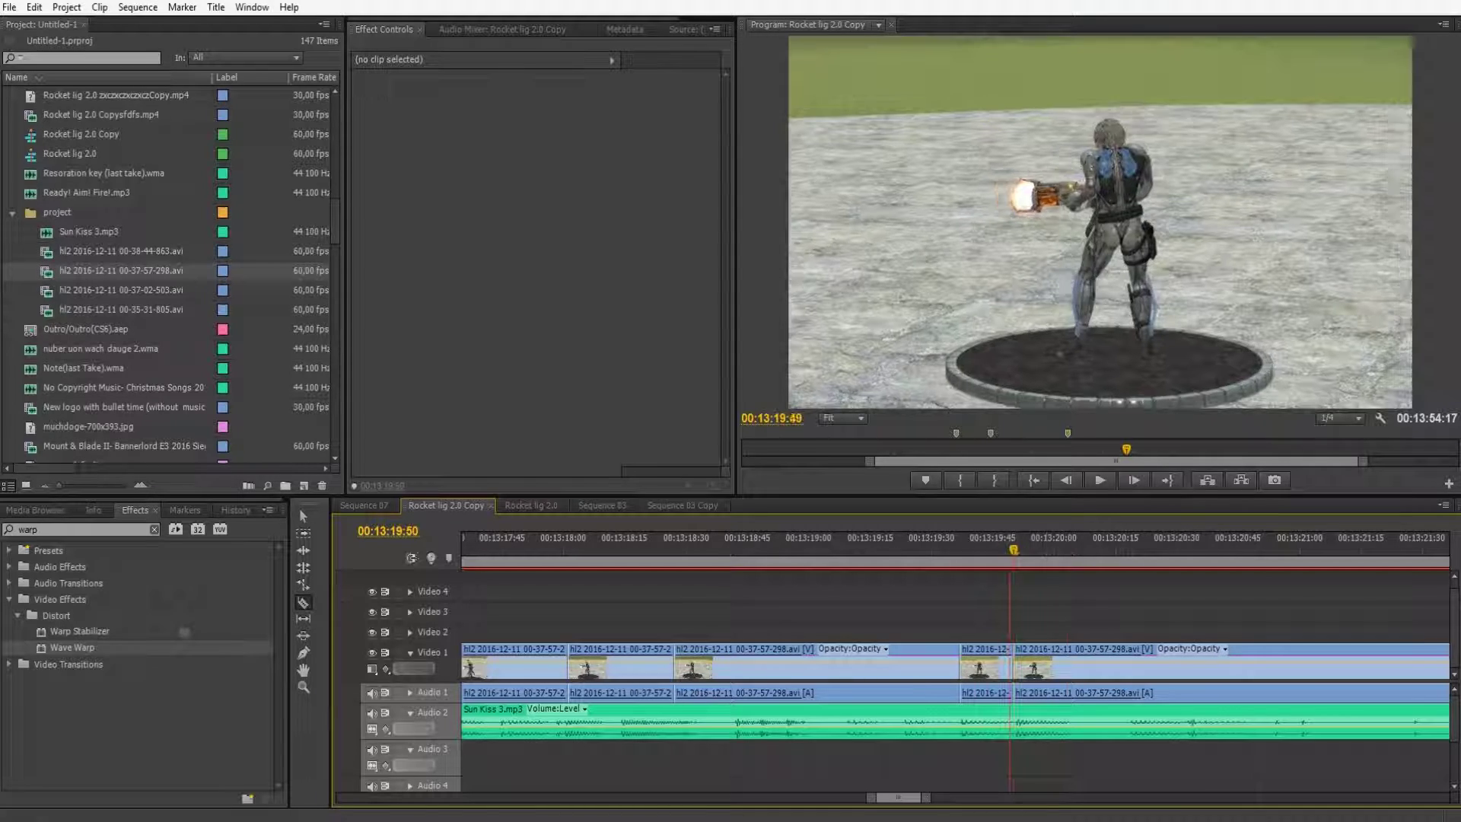
key(space)
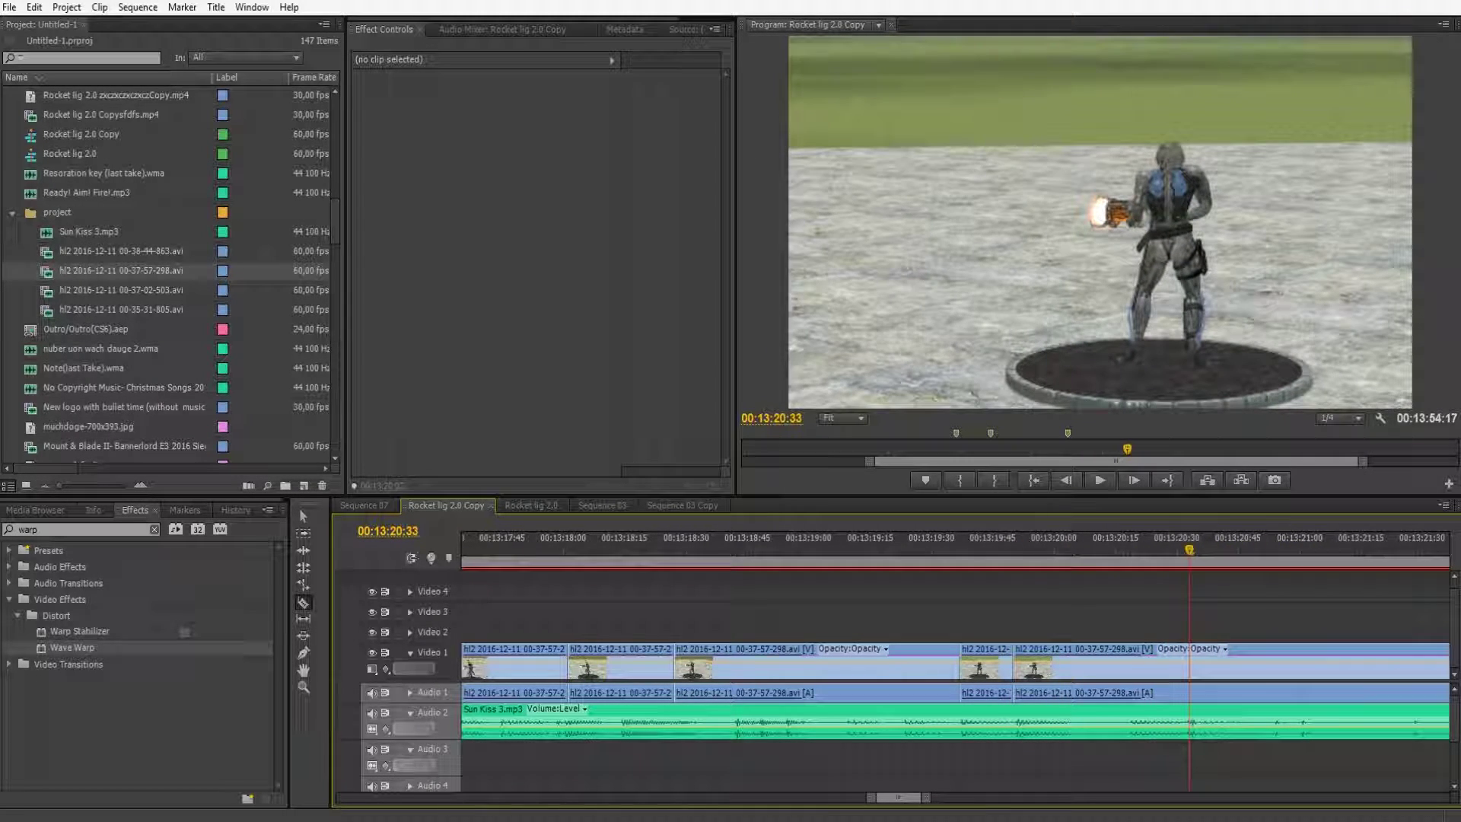
key(ctrl+k)
key(space)
key(space)
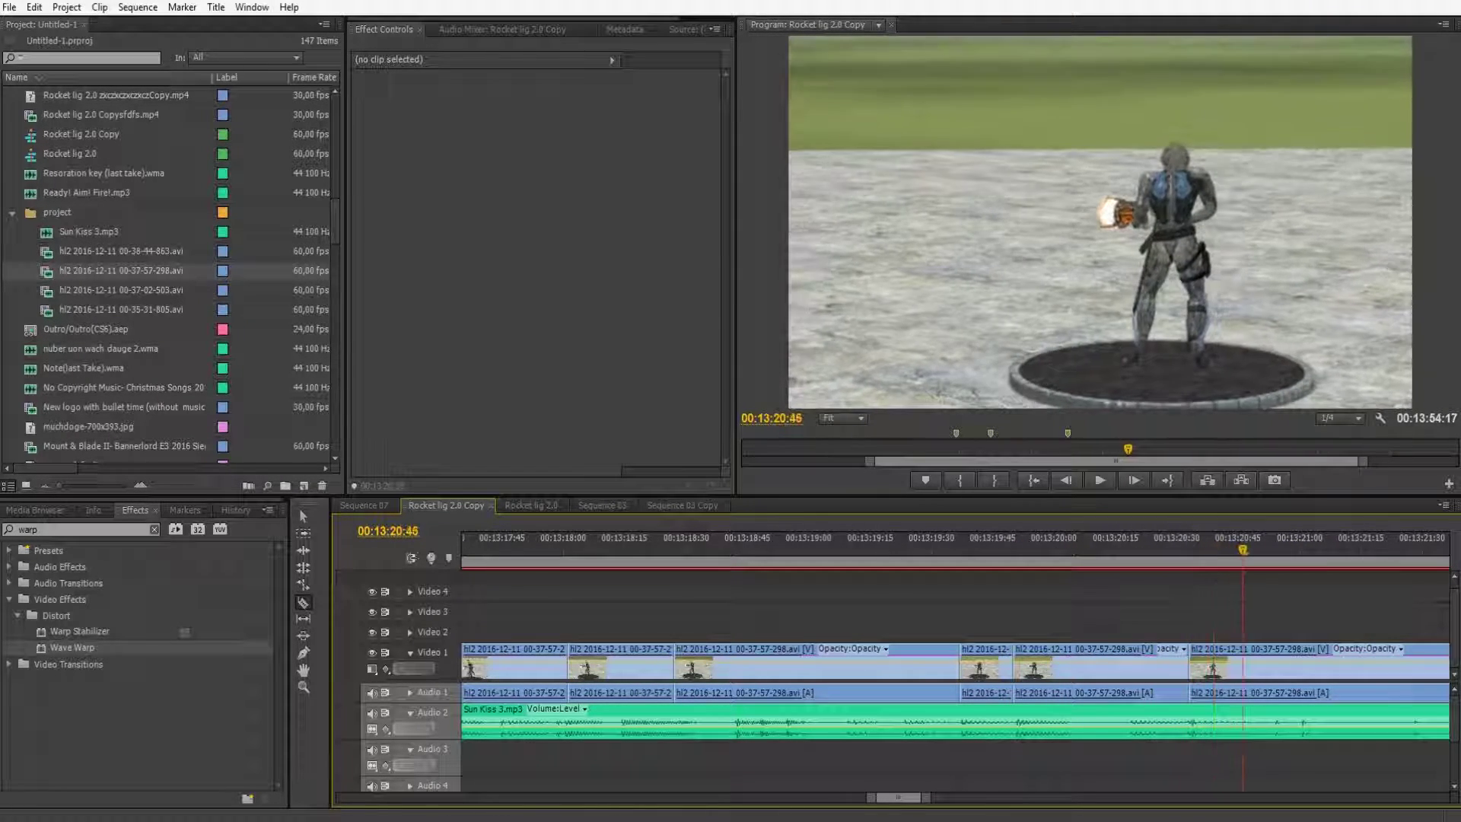
key(ctrl+k)
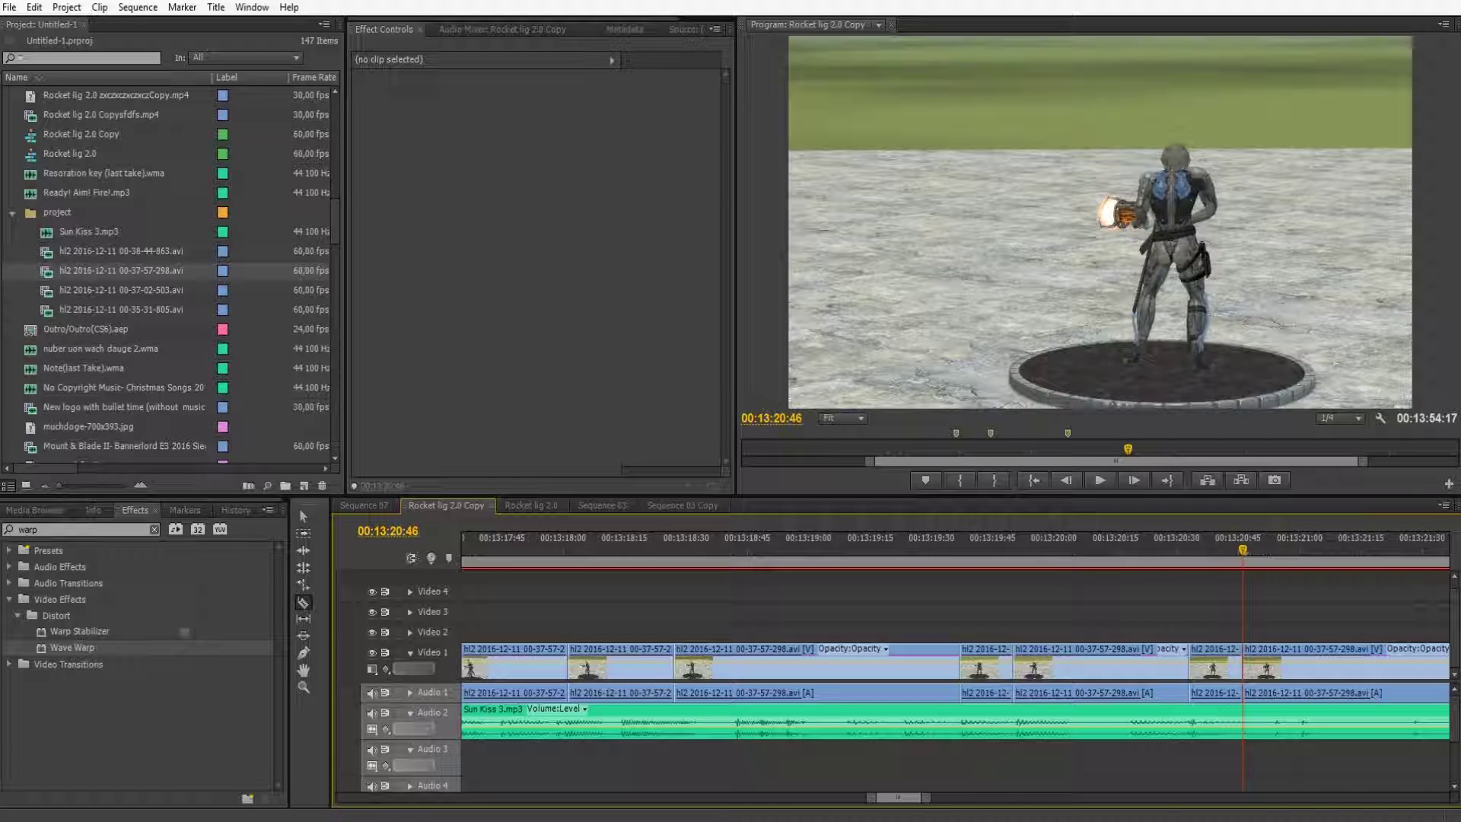
- Apply Wave Warp to the two short clips ending at 00:13:19:50 and 00:13:20:46, and set the later one's Wave Height to 41
drag(72, 647, 986, 664)
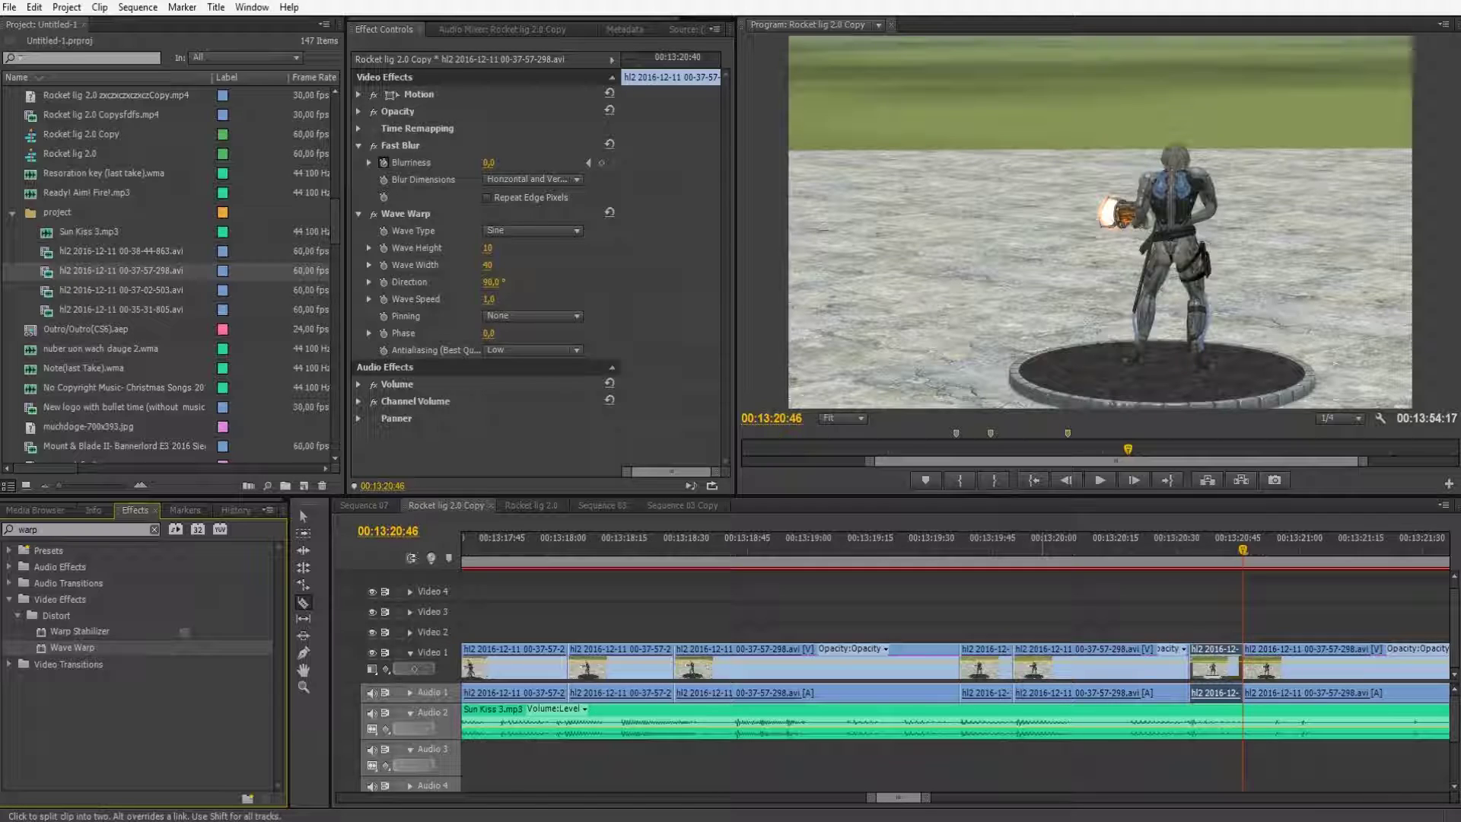
key(a)
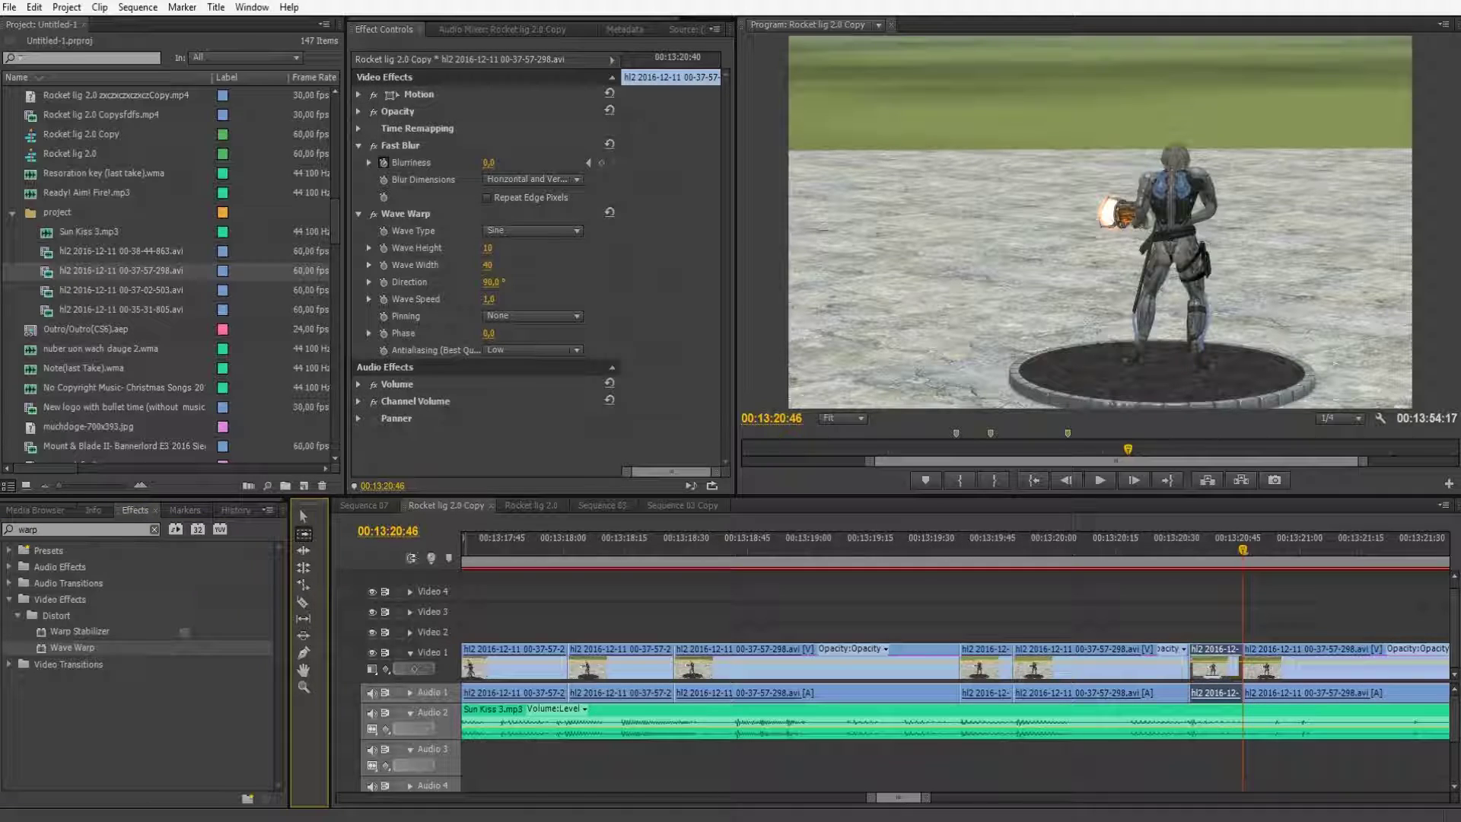
click(304, 516)
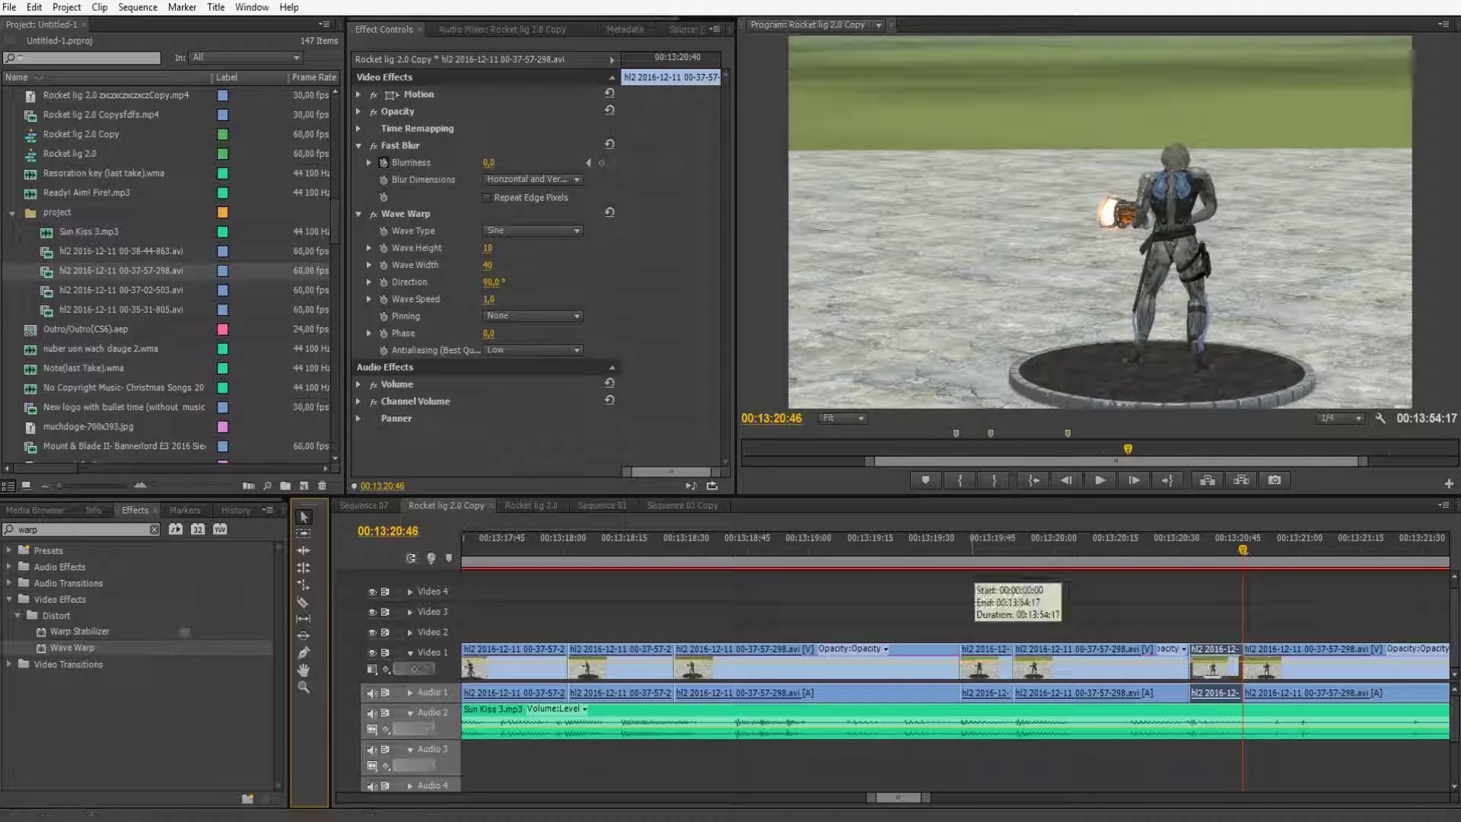
click(960, 546)
drag(961, 548, 981, 547)
drag(488, 248, 519, 248)
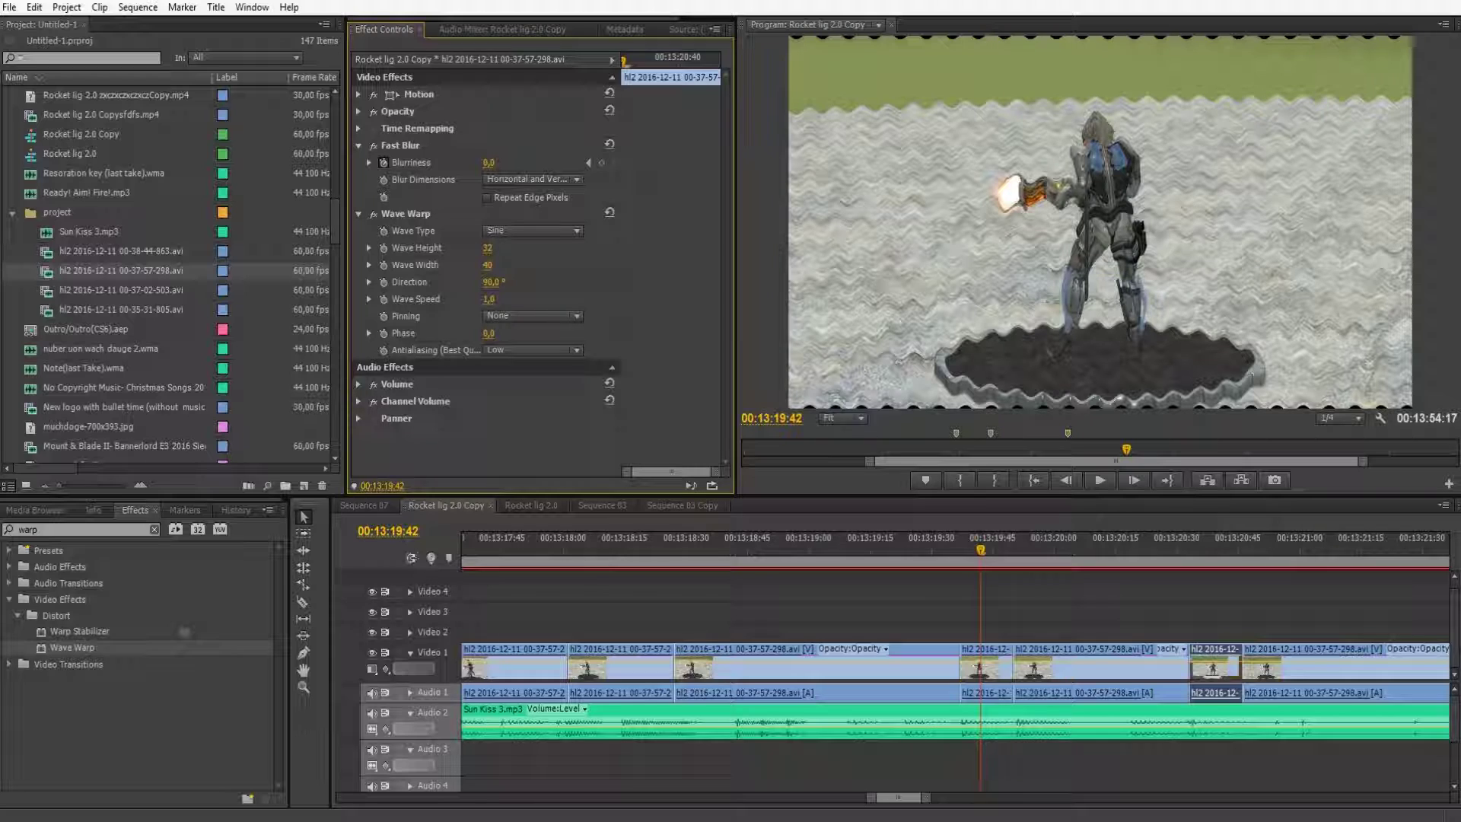
key(ctrl+s)
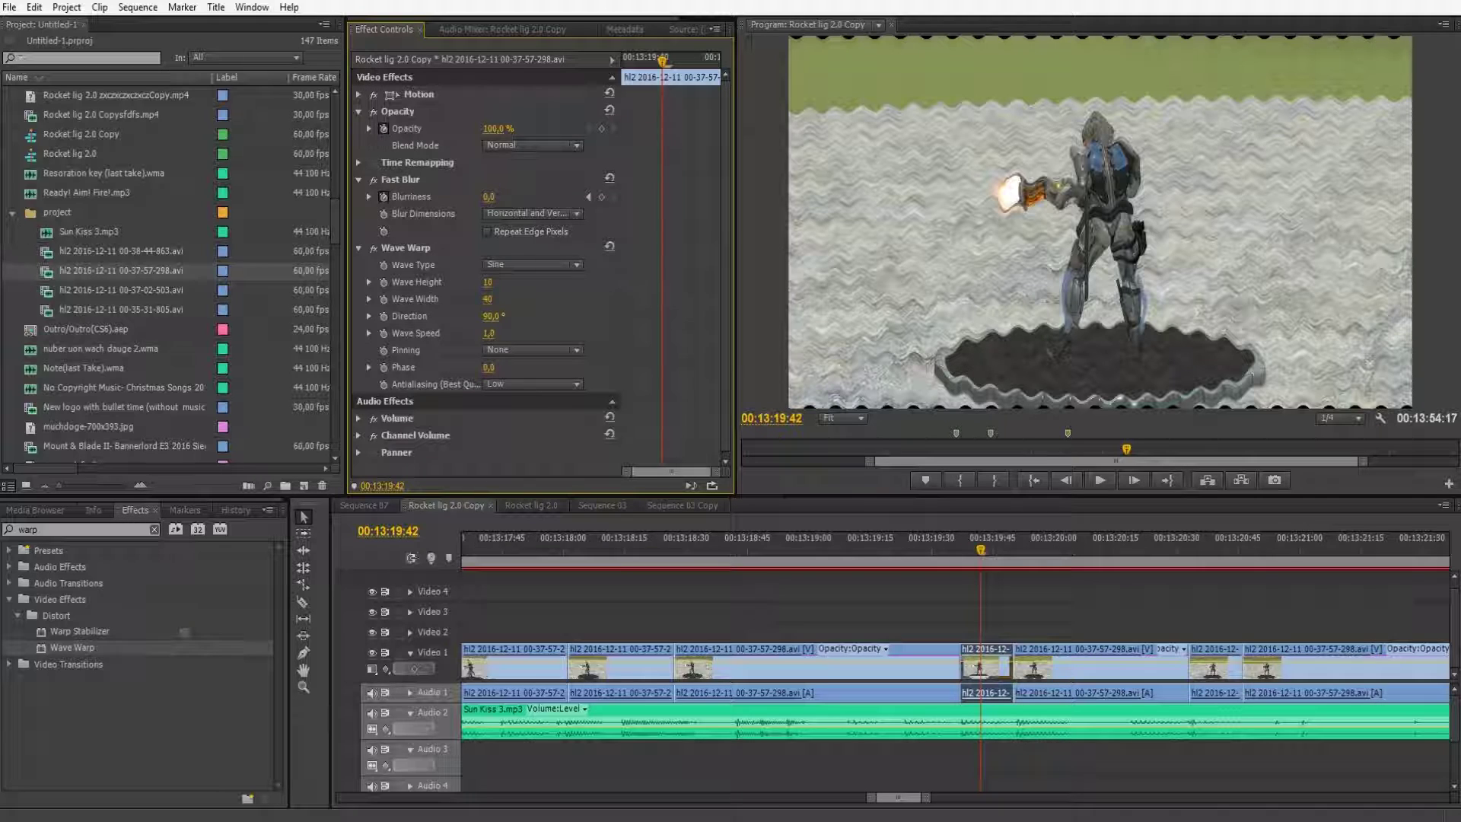
- Set the Motion rotation of the short clip ending at 00:13:19:50 to 180°
click(358, 94)
click(488, 180)
text(180)
key(Return)
- Set the Motion rotation of the short clip ending at 00:13:20:46 to 180°
click(1220, 669)
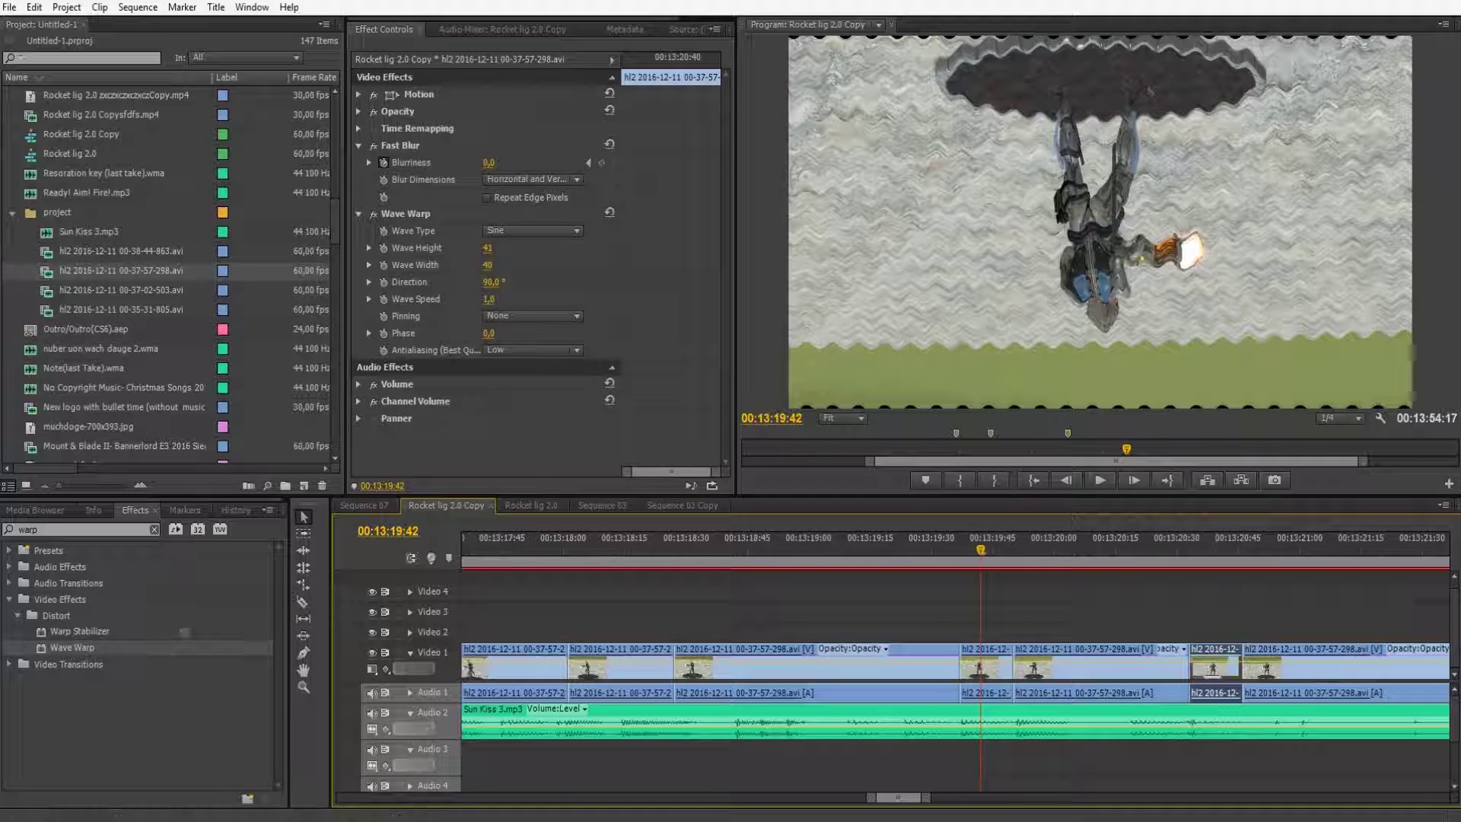
click(358, 94)
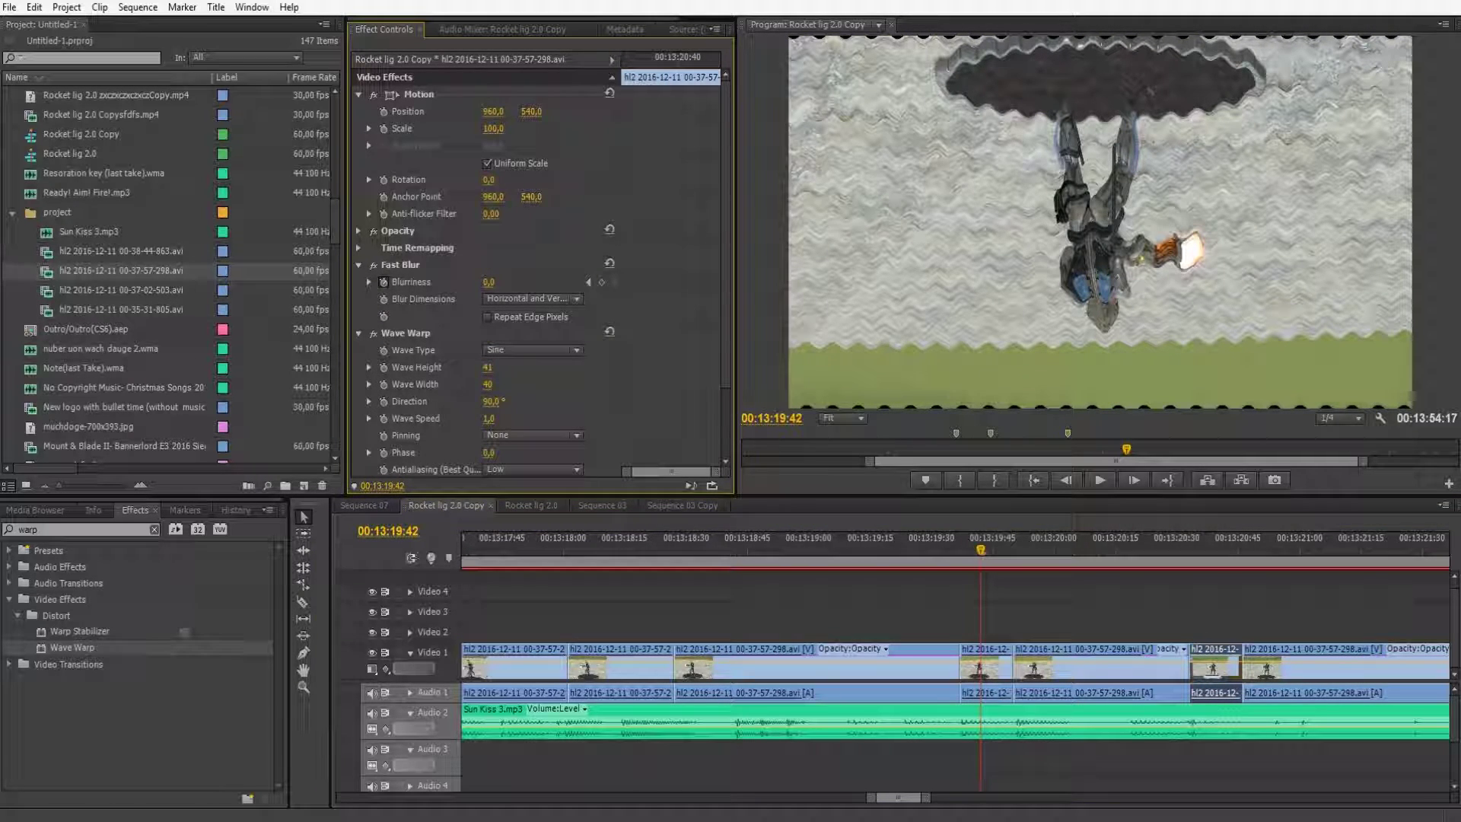
click(493, 128)
click(481, 231)
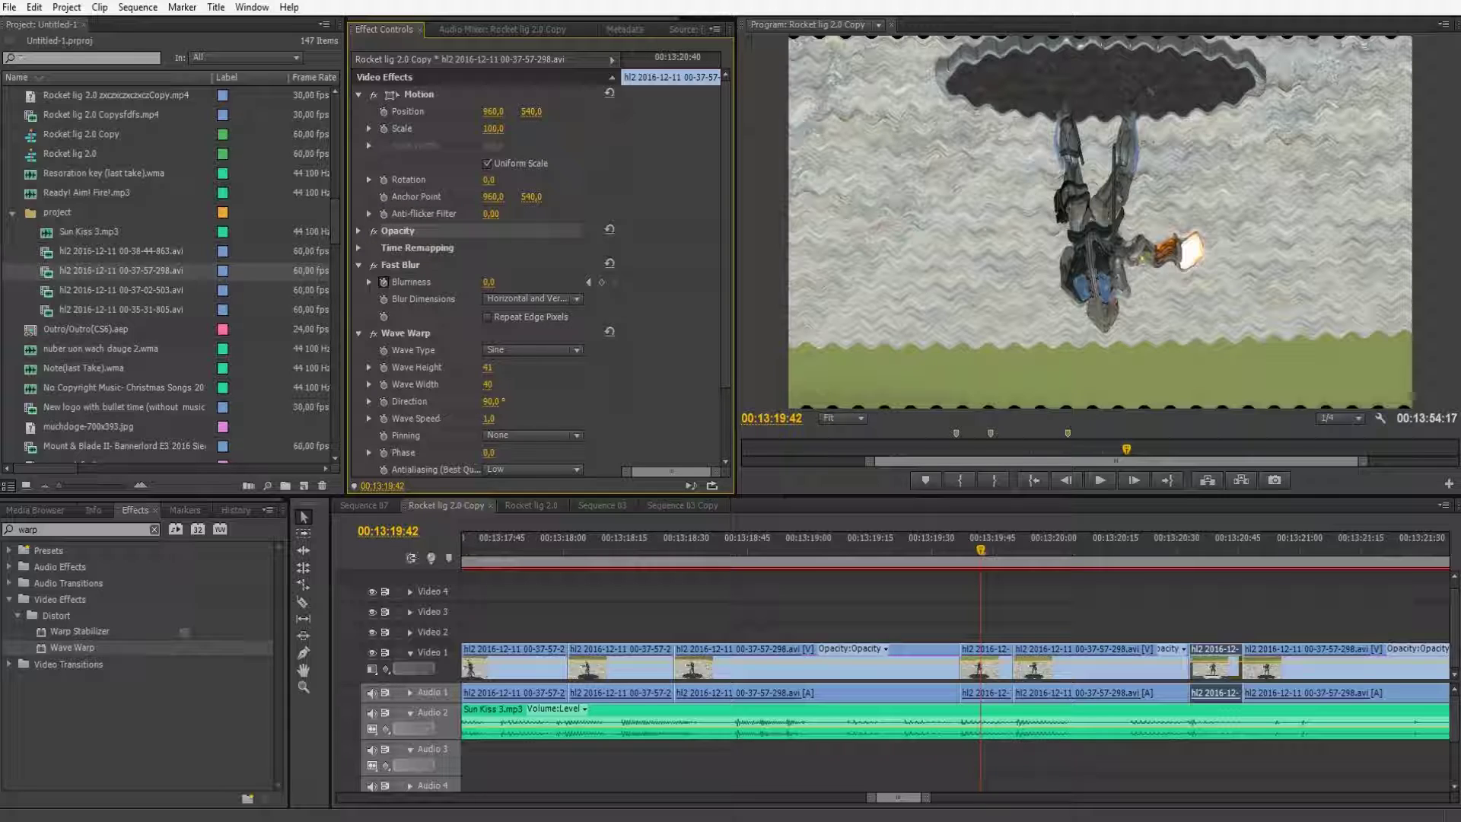
click(489, 179)
text(180)
key(Return)
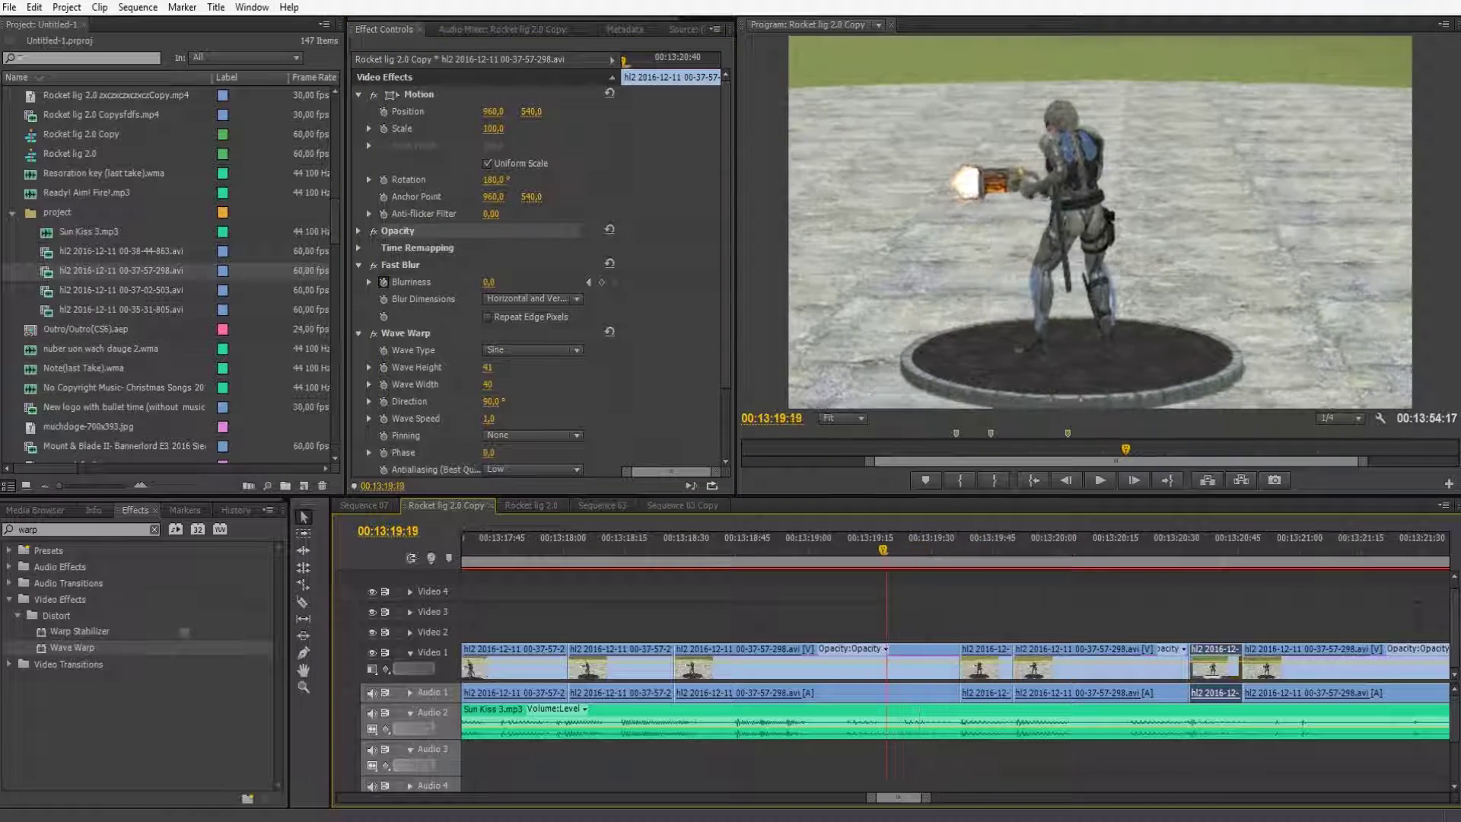
- Play back the warped, upside-down clips, then replay them from 00:13:18:33 to check the effect
key(space)
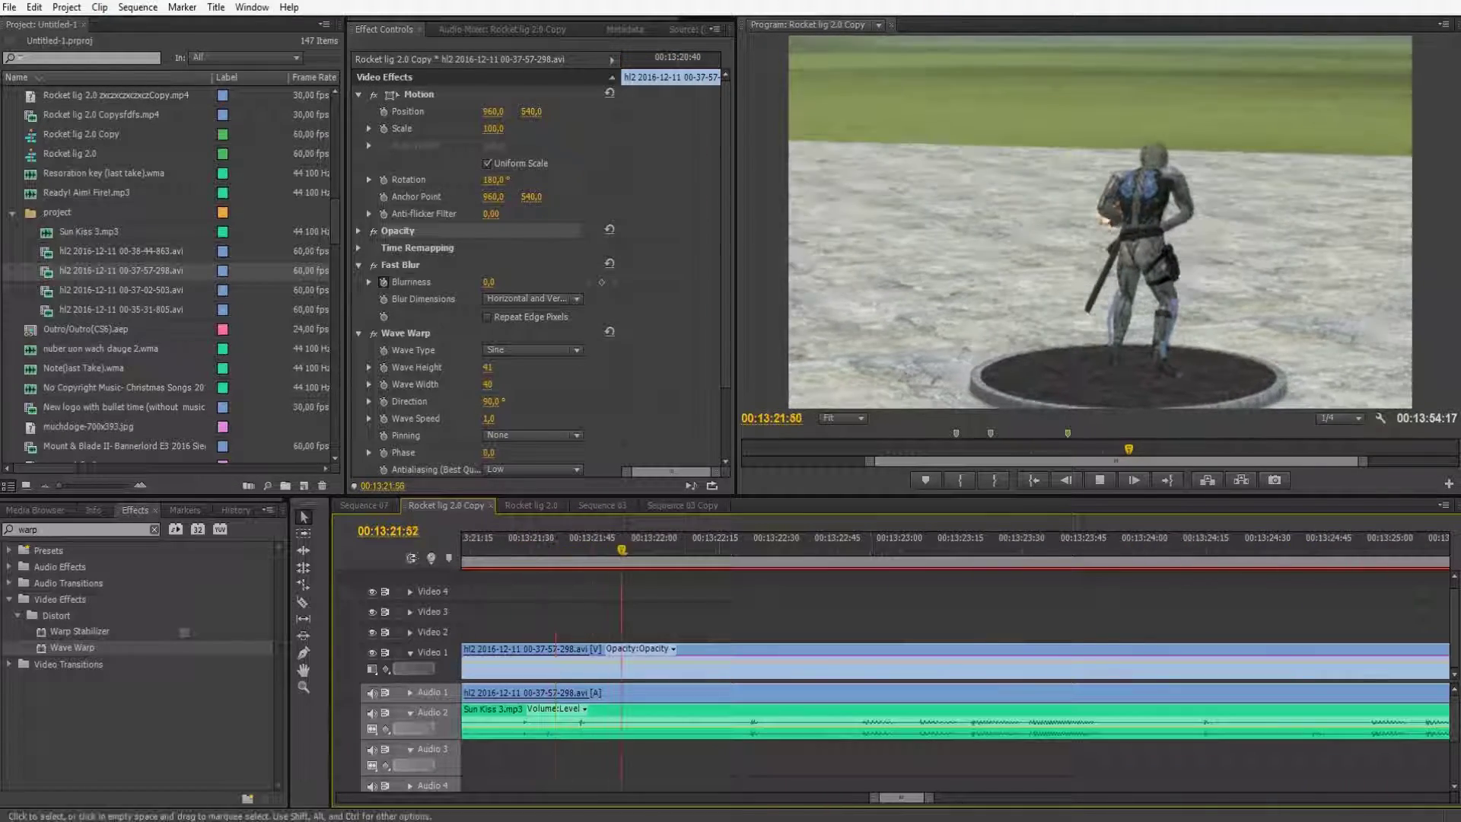
key(minus)
key(minus)
key(minus)
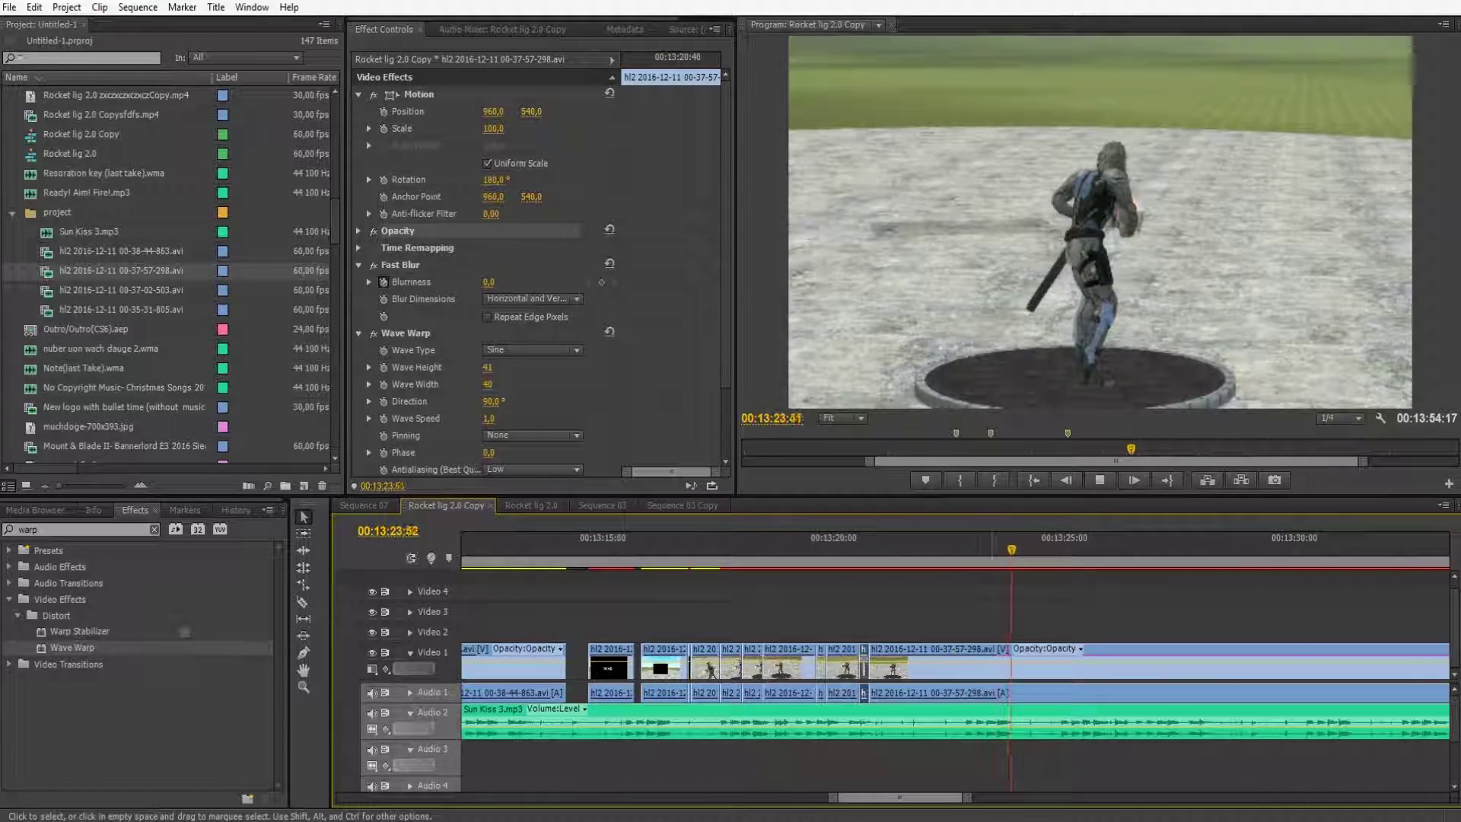
drag(1030, 548, 766, 548)
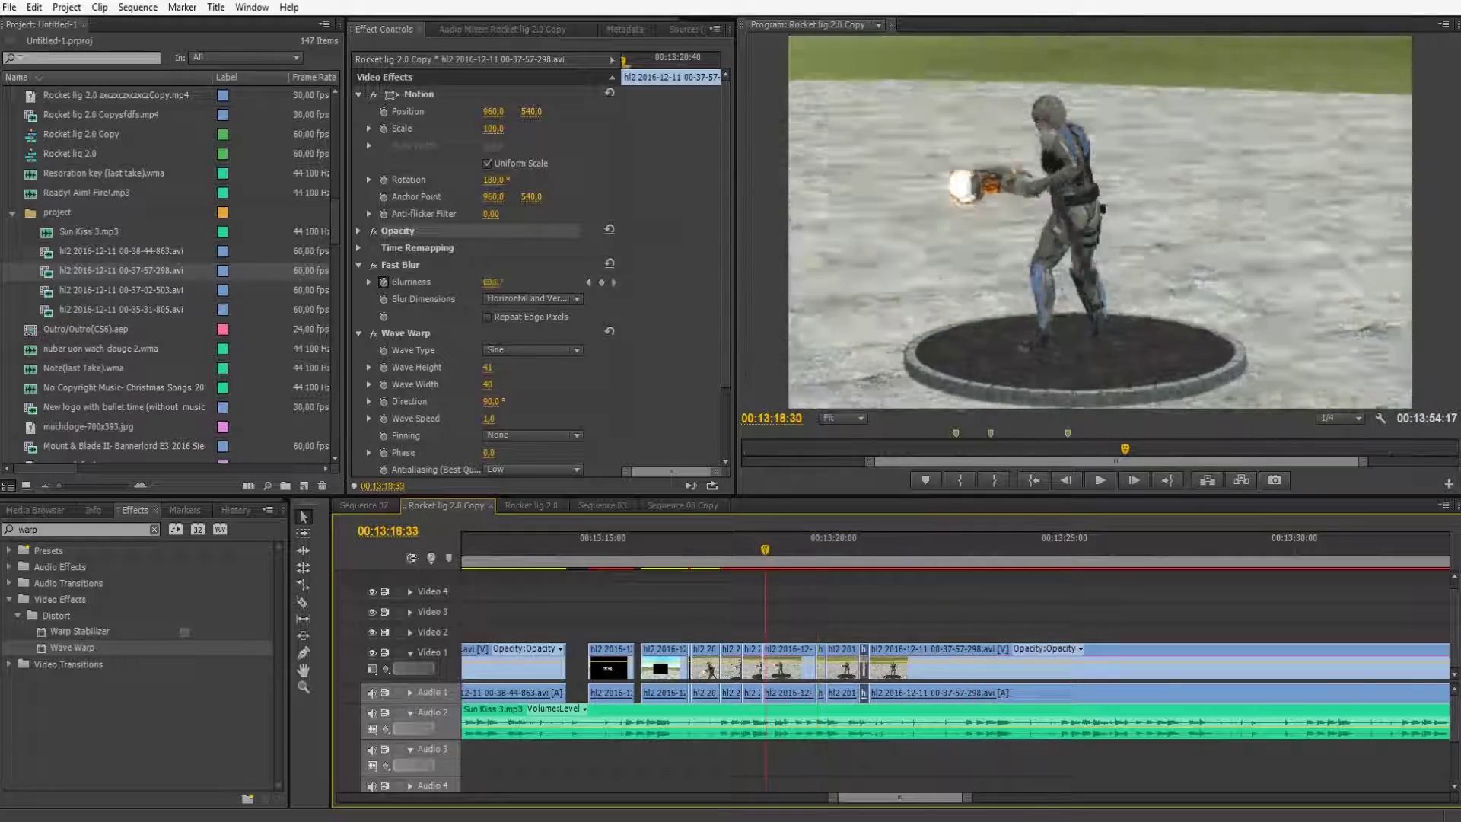
key(space)
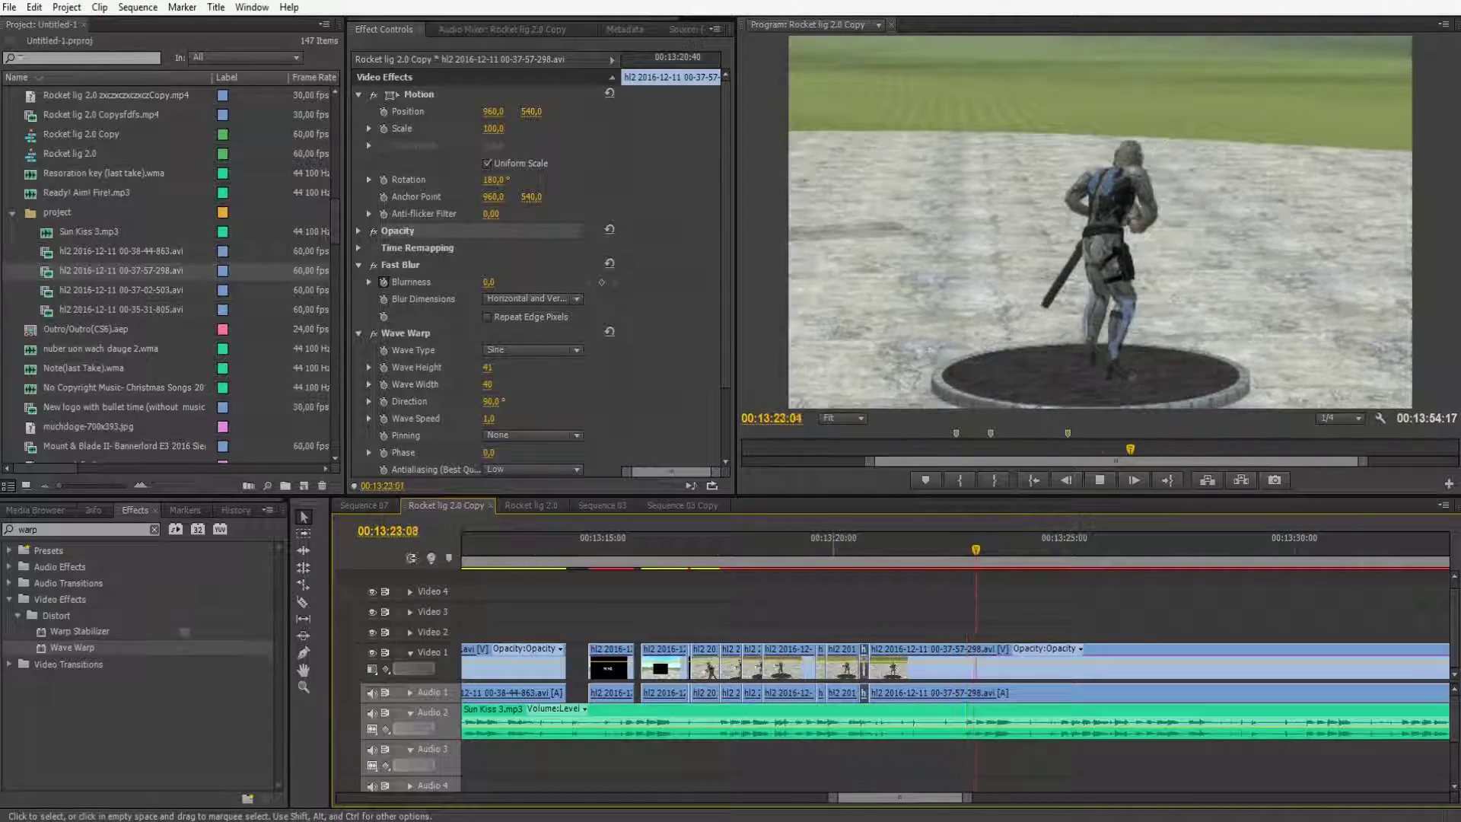
key(space)
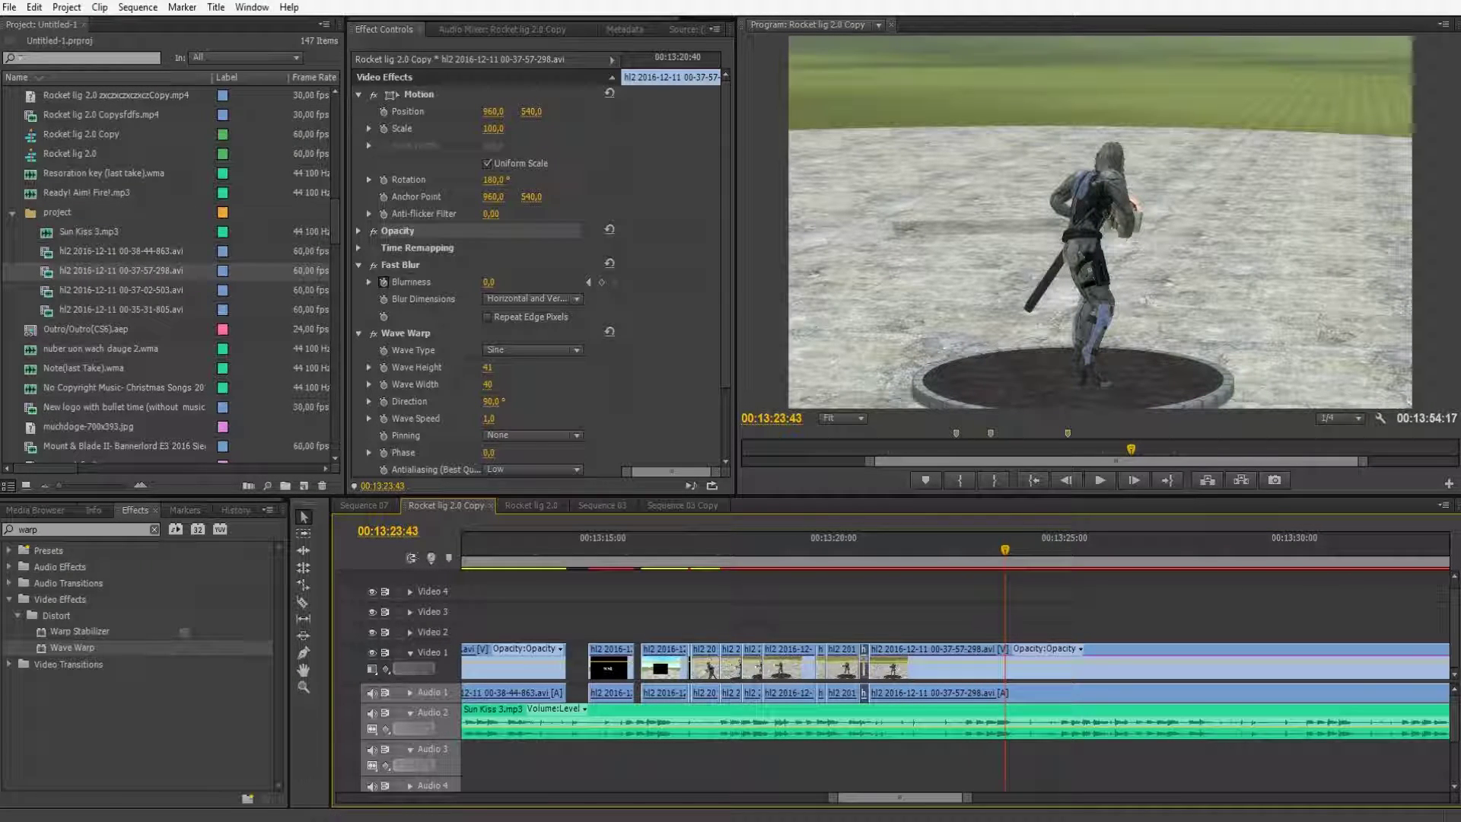
- Look over the whole edit on the timeline and replay it from the held "text" frame at 00:13:03:07 to 00:13:05:43
drag(967, 797, 1051, 797)
key(equal)
key(equal)
key(equal)
key(equal)
key(minus)
key(minus)
key(minus)
key(minus)
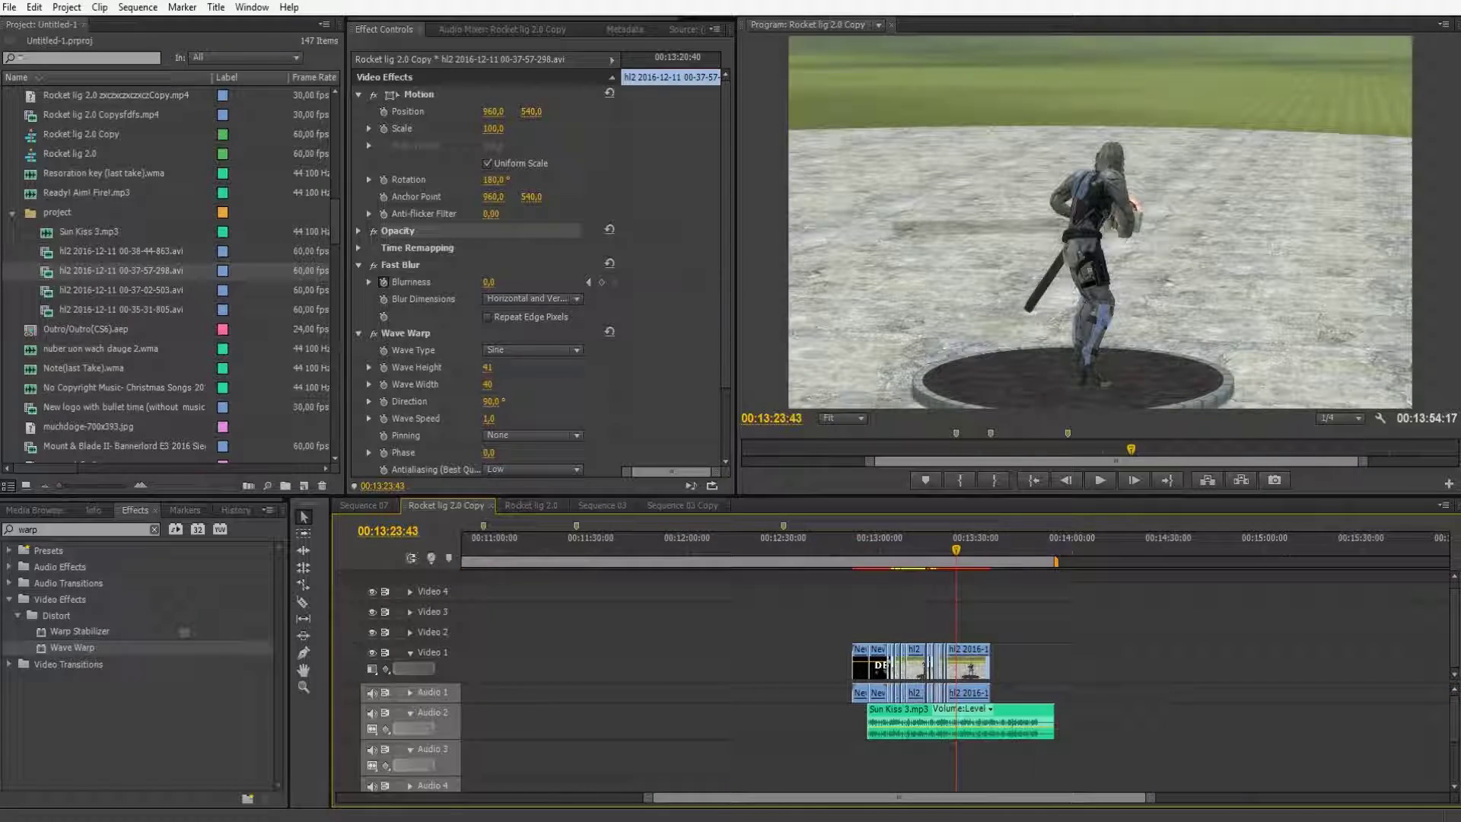
key(equal)
key(equal)
key(equal)
key(equal)
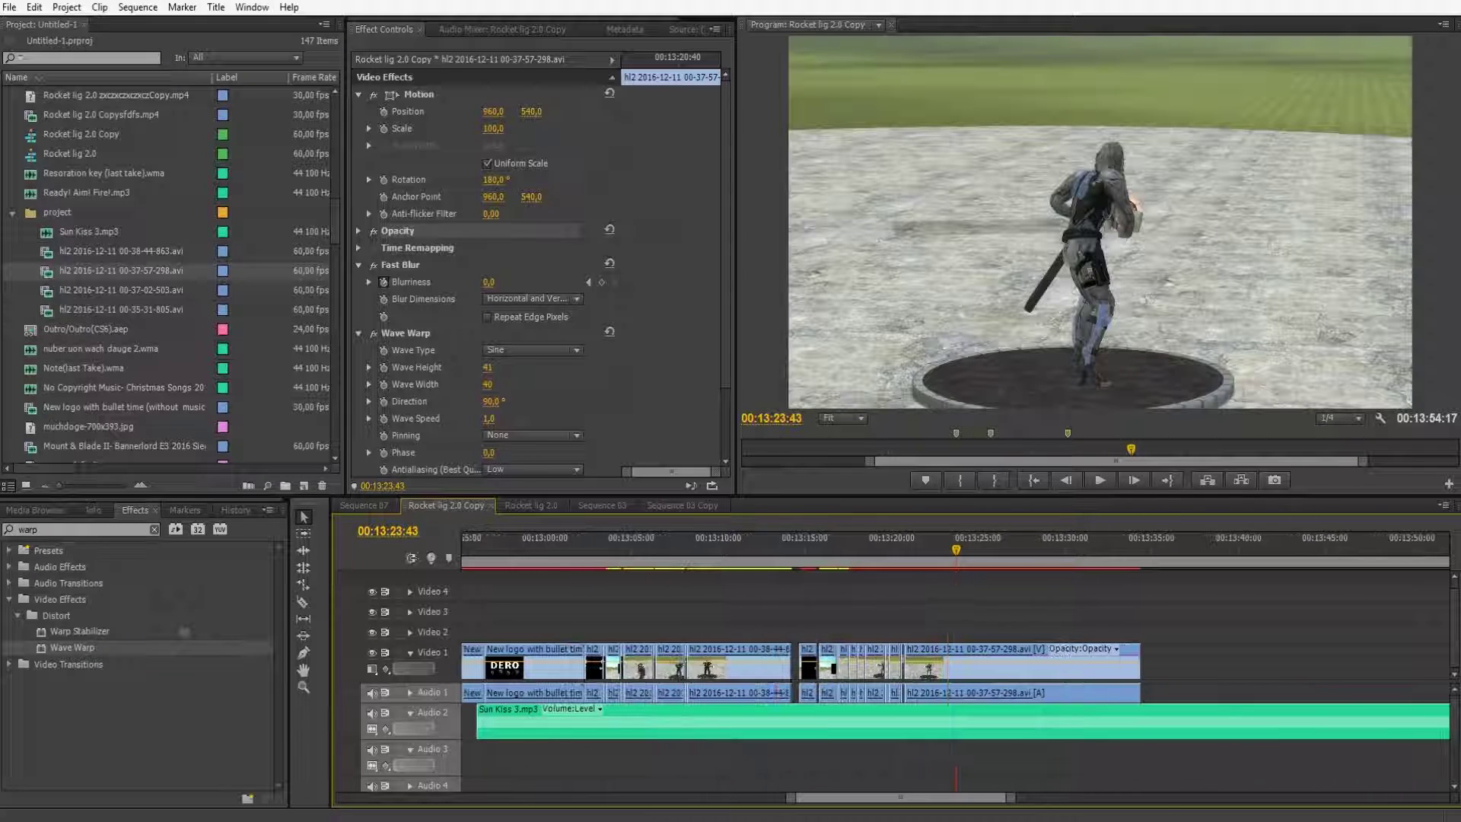
drag(956, 549, 598, 549)
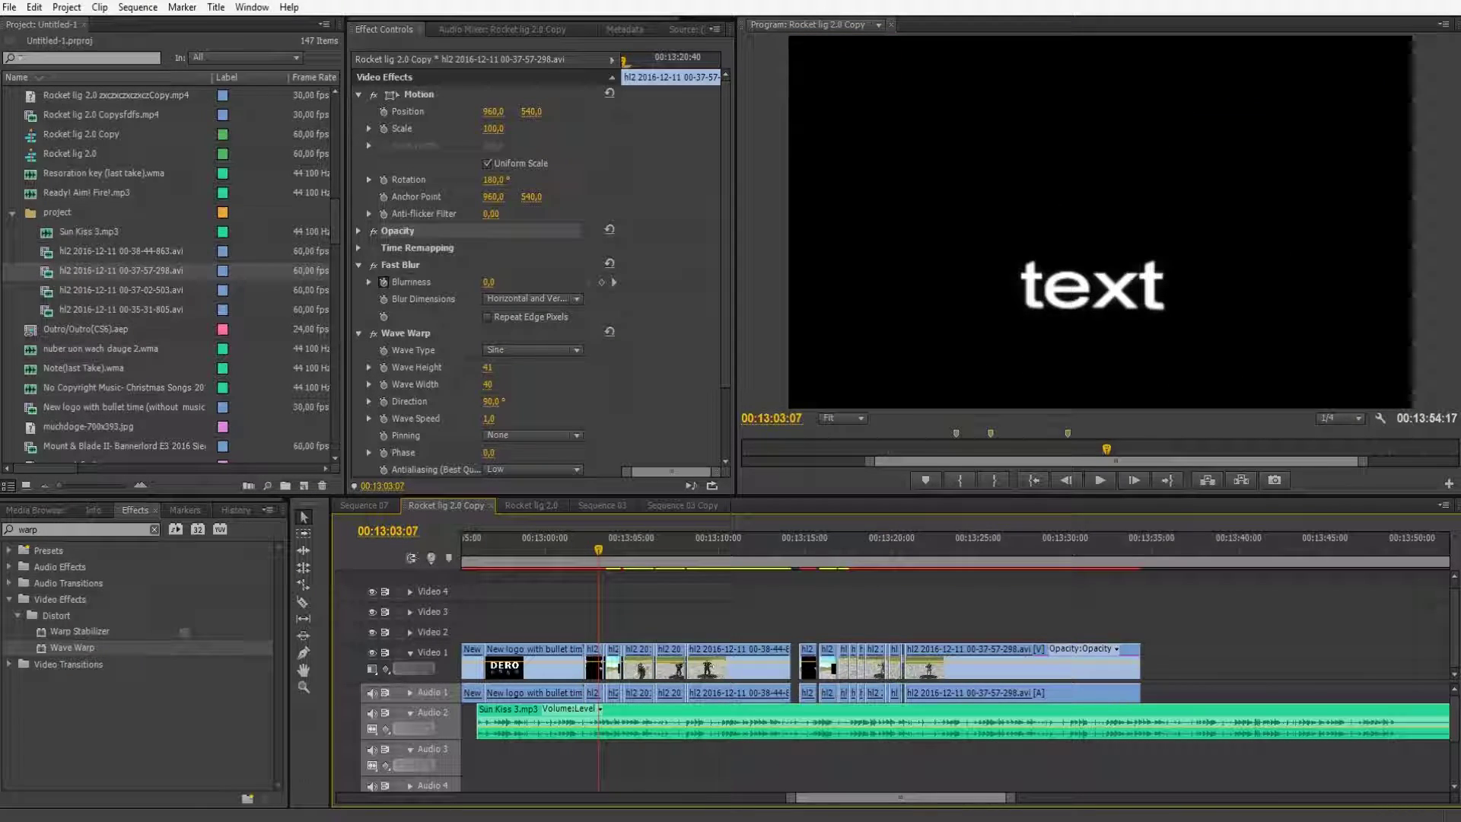
key(space)
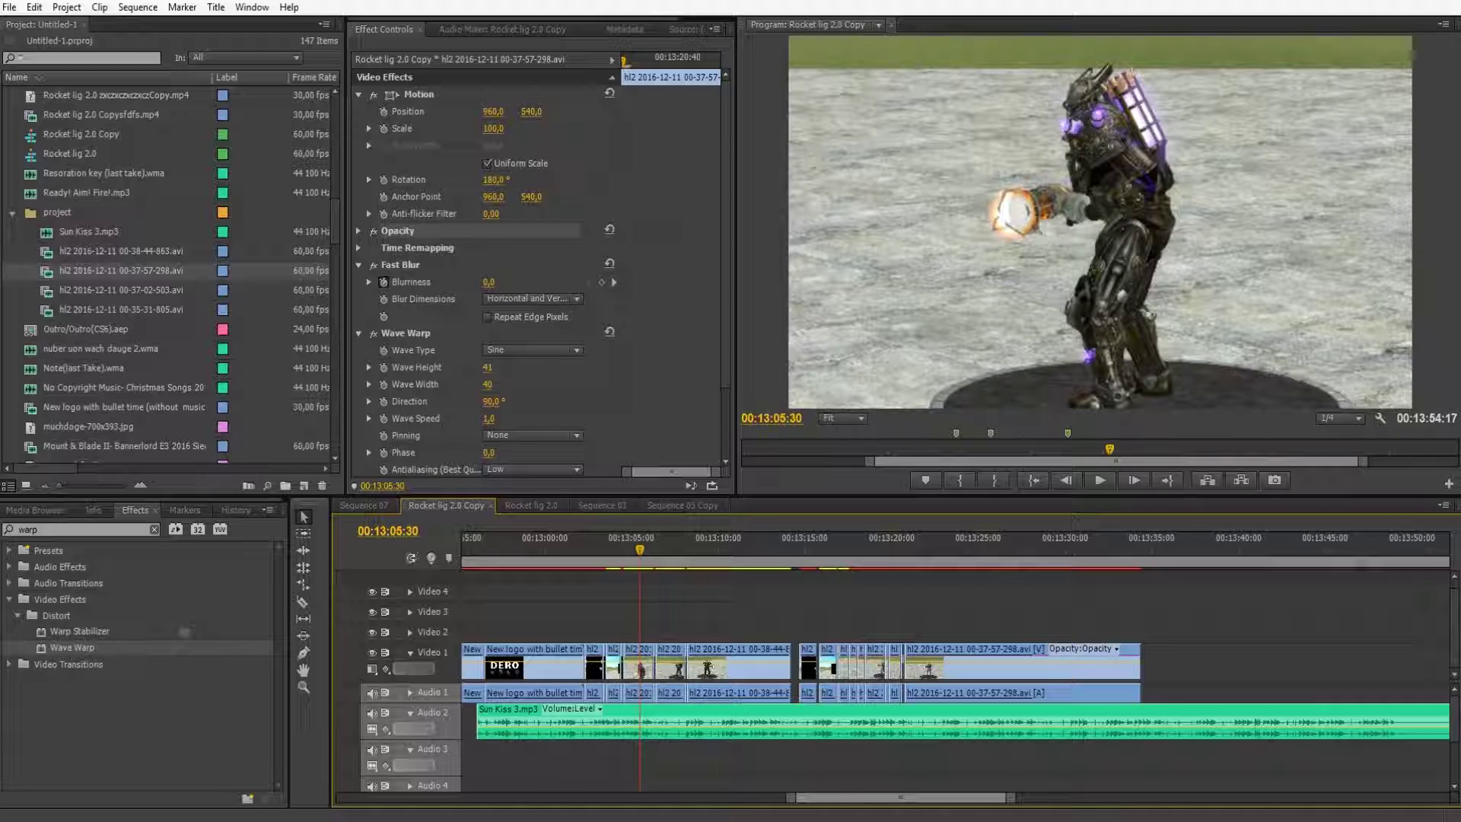
key(space)
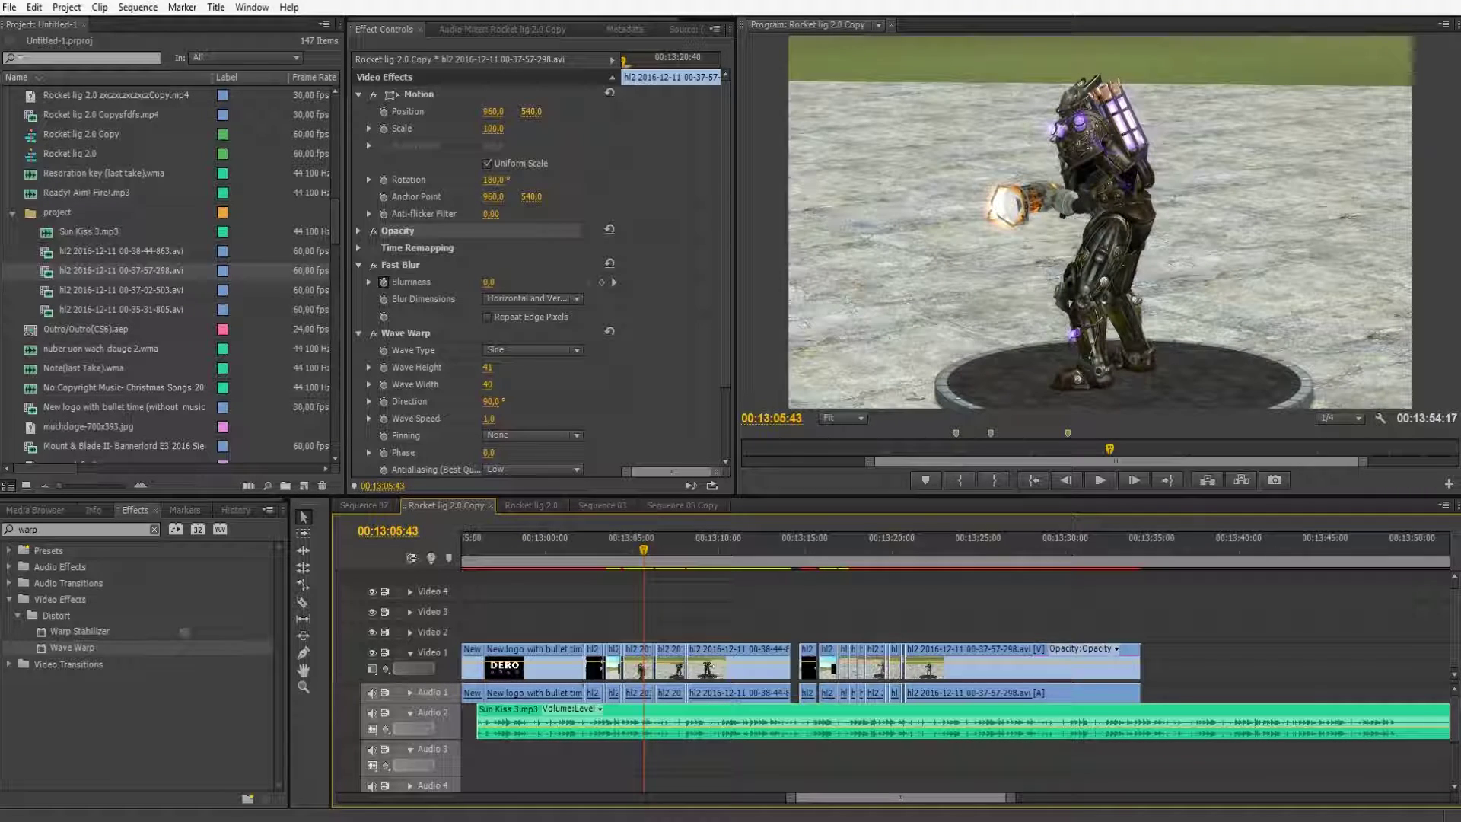
click(29, 529)
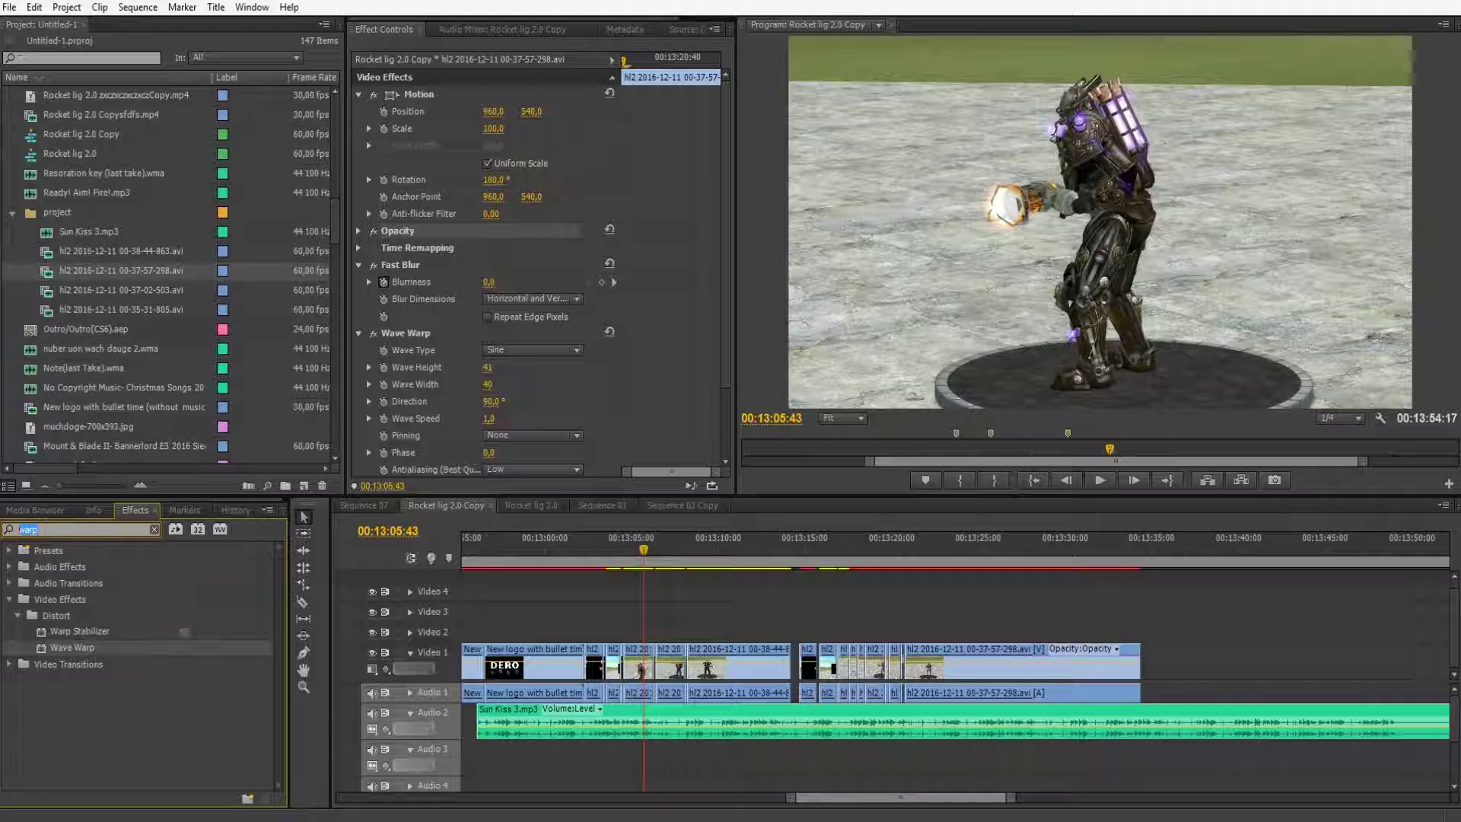
mouse_move(1010, 798)
mouse_down()
mouse_move(1116, 797)
mouse_move(993, 798)
mouse_up()
key(equal)
key(equal)
key(equal)
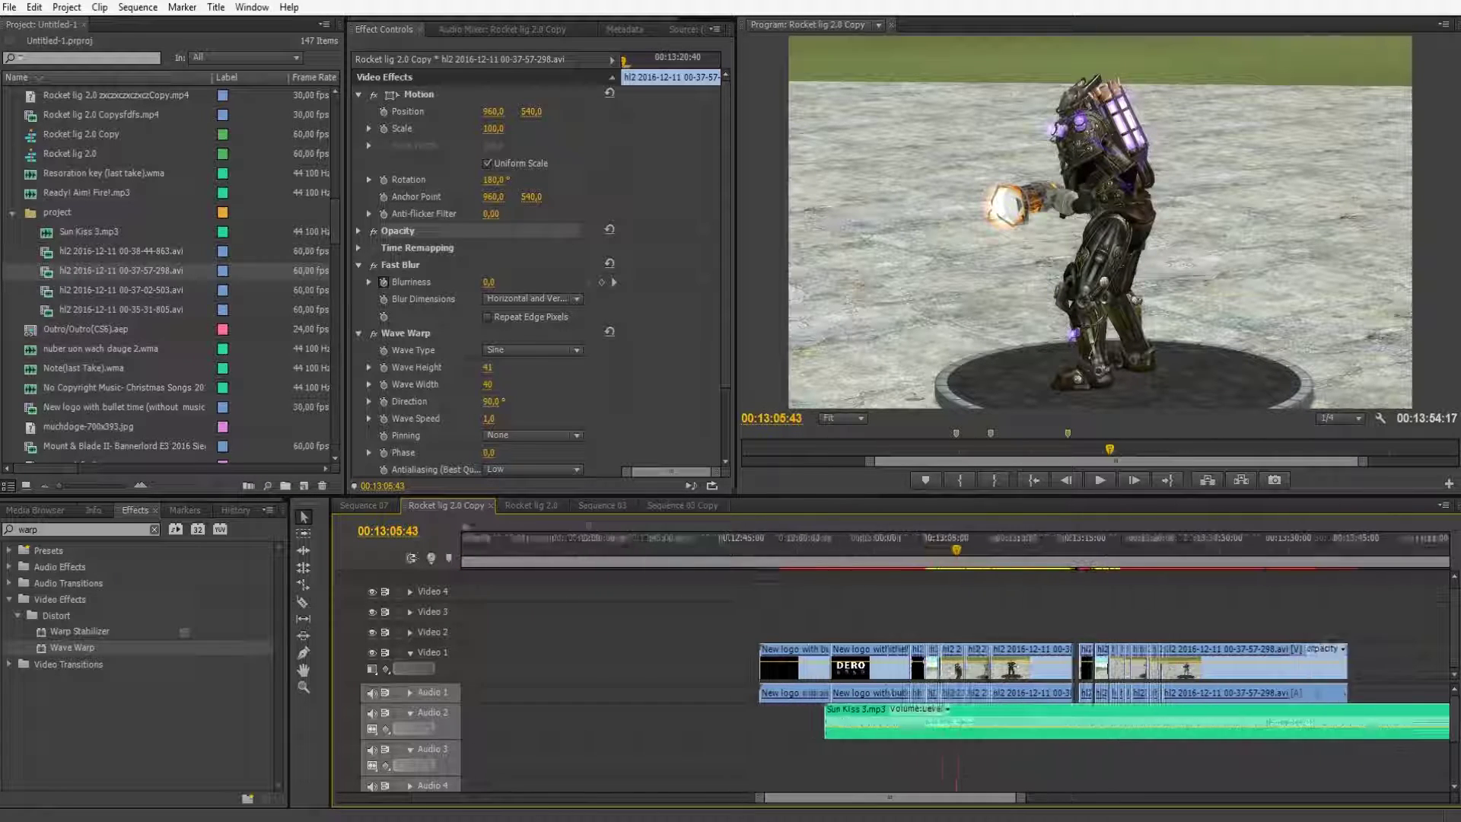
key(minus)
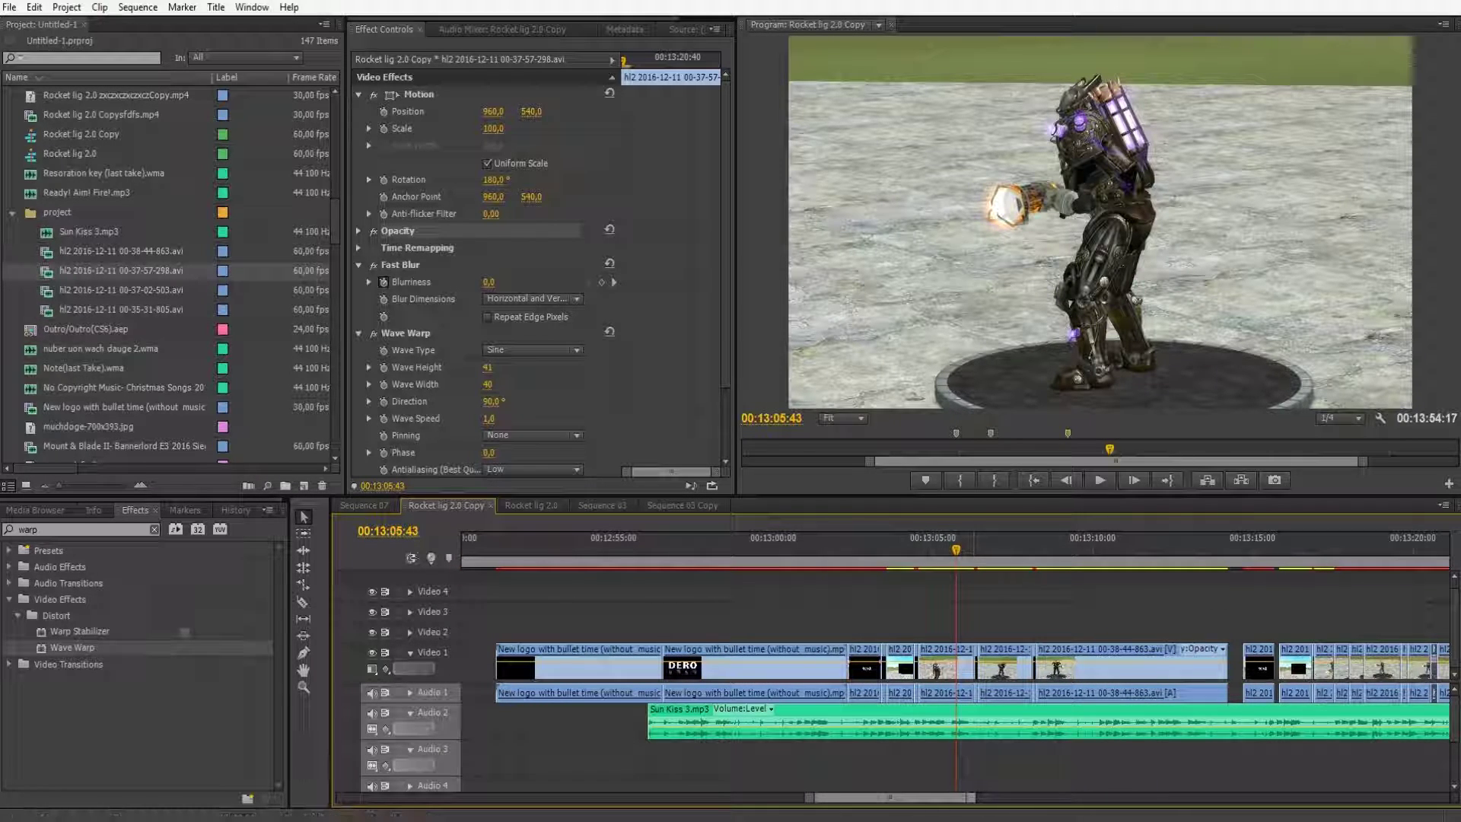
- Examine the arrangement of all edited clips against the full length of the Sun Kiss 3.mp3 music on the timeline
key(minus)
scroll(951, 662, down, 2)
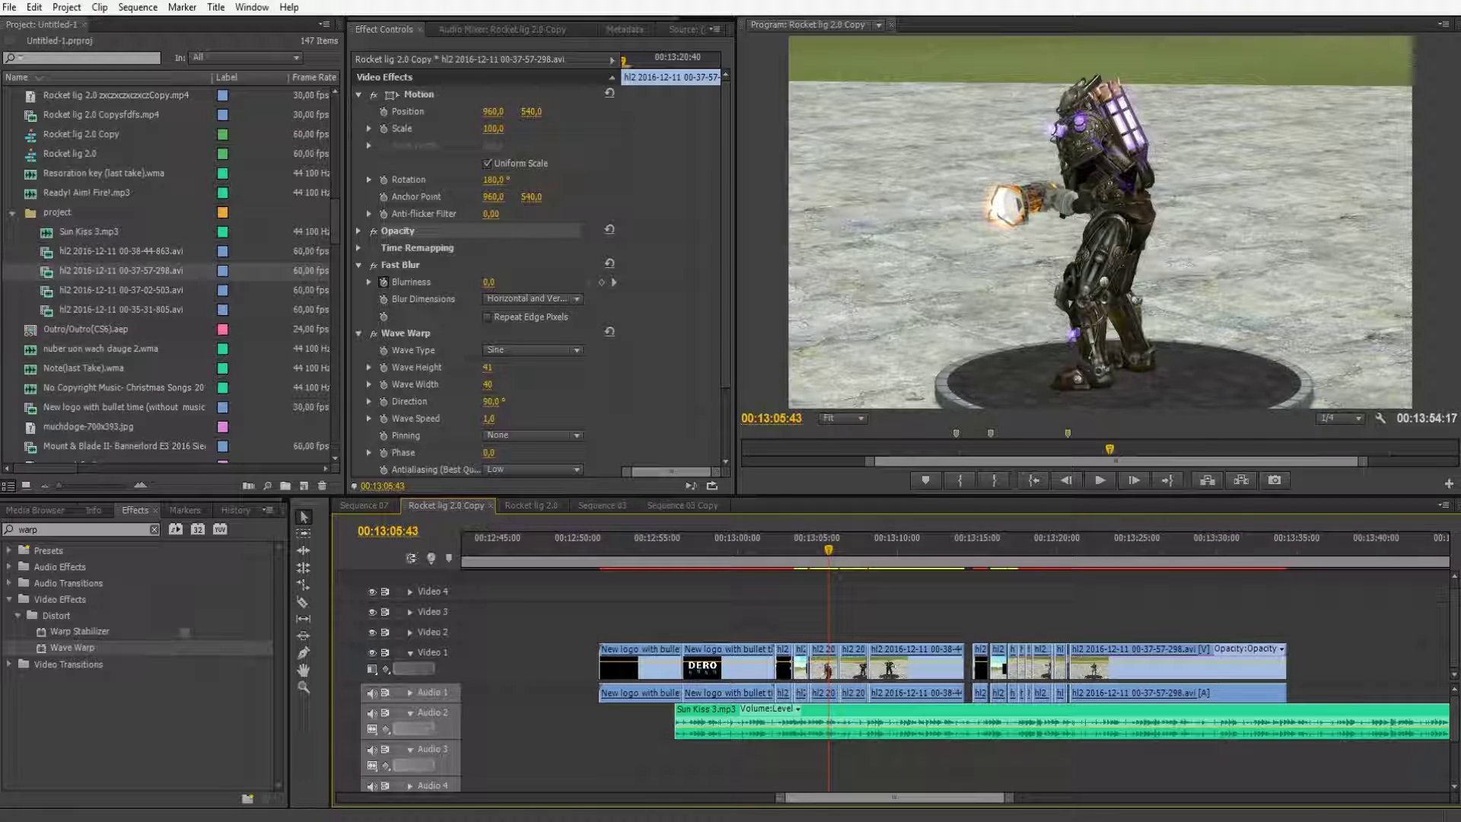
scroll(951, 661, down, 1)
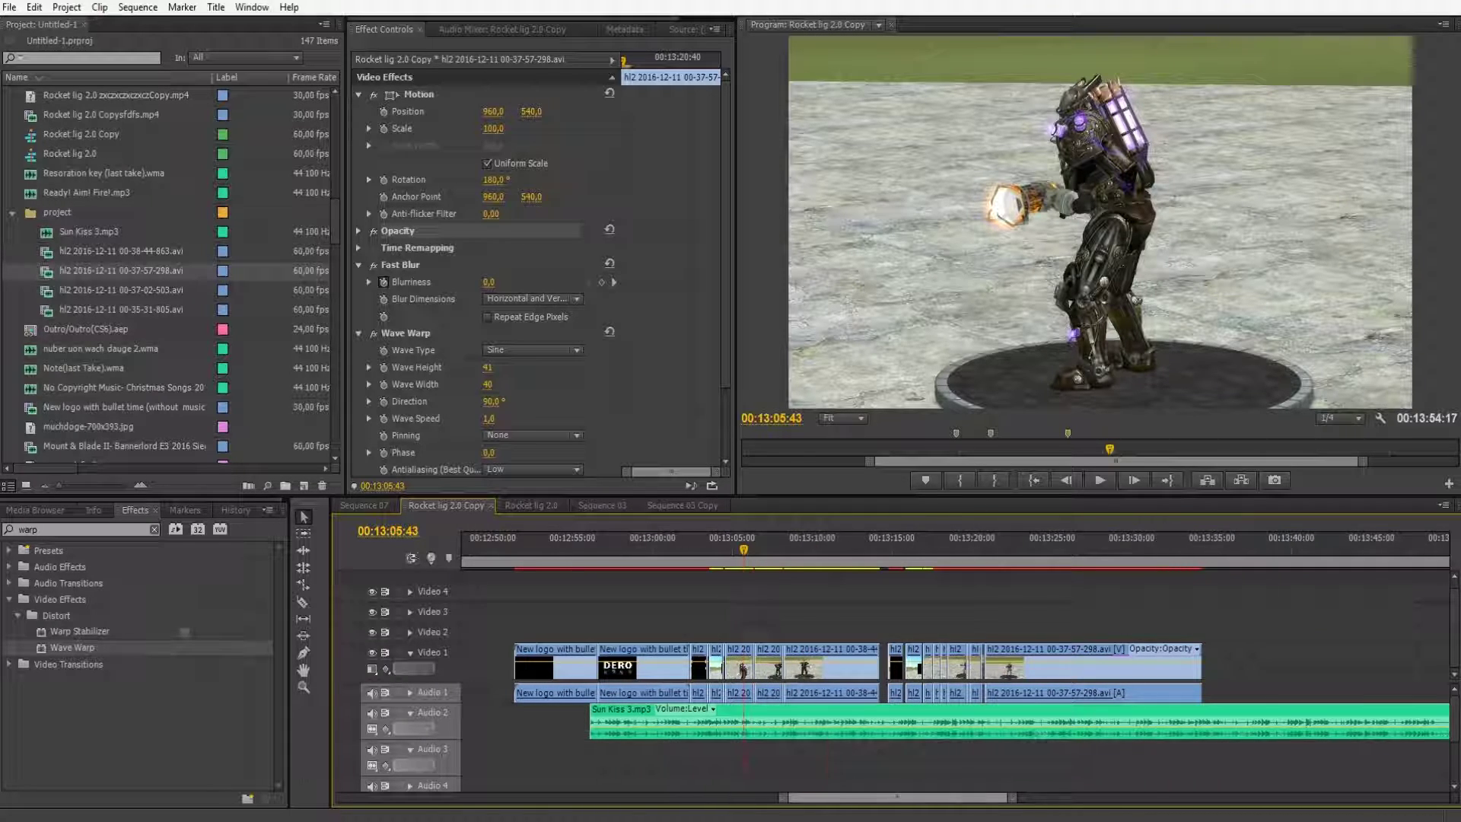
key(minus)
key(minus)
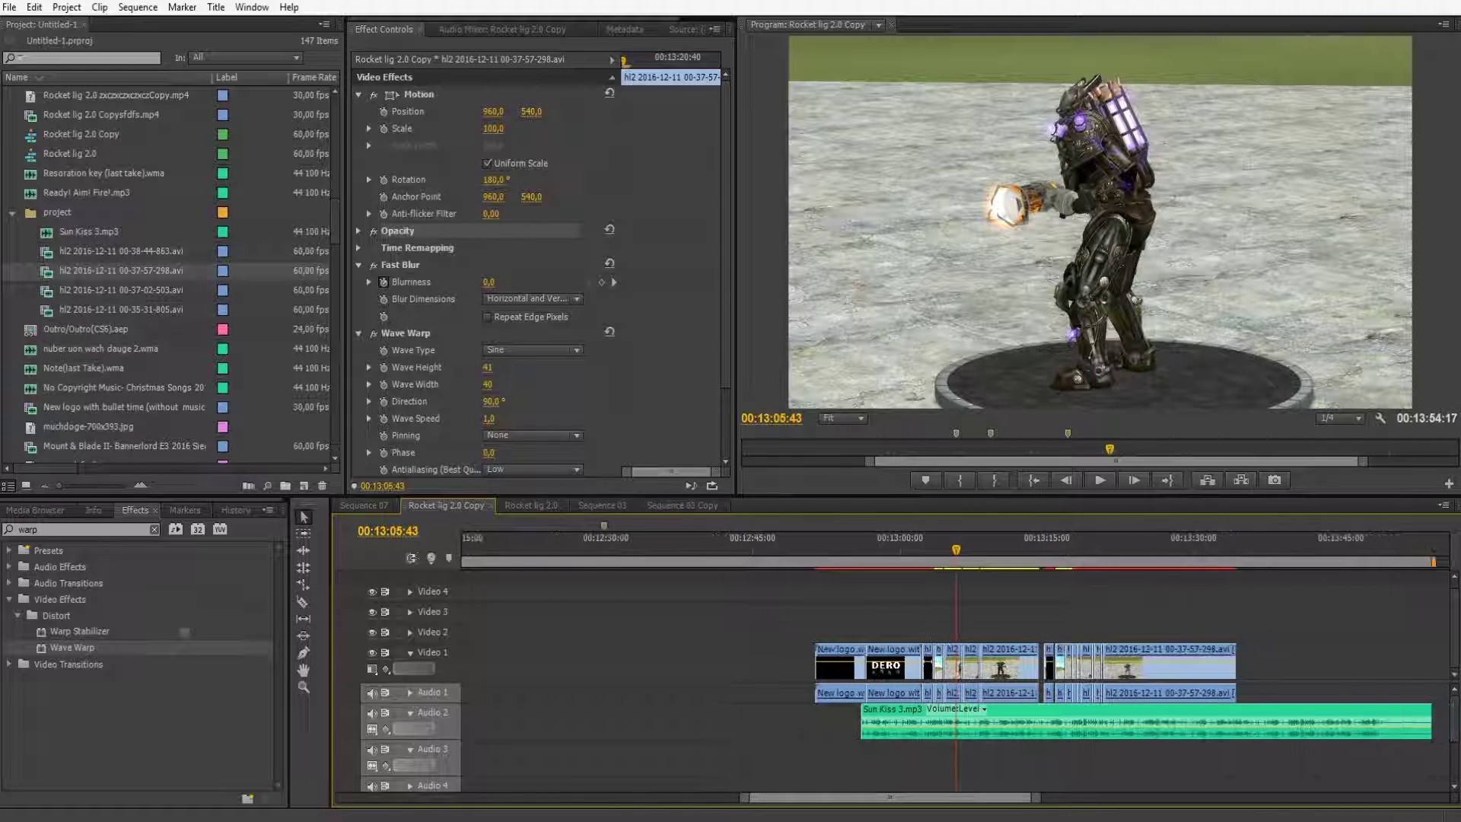
key(minus)
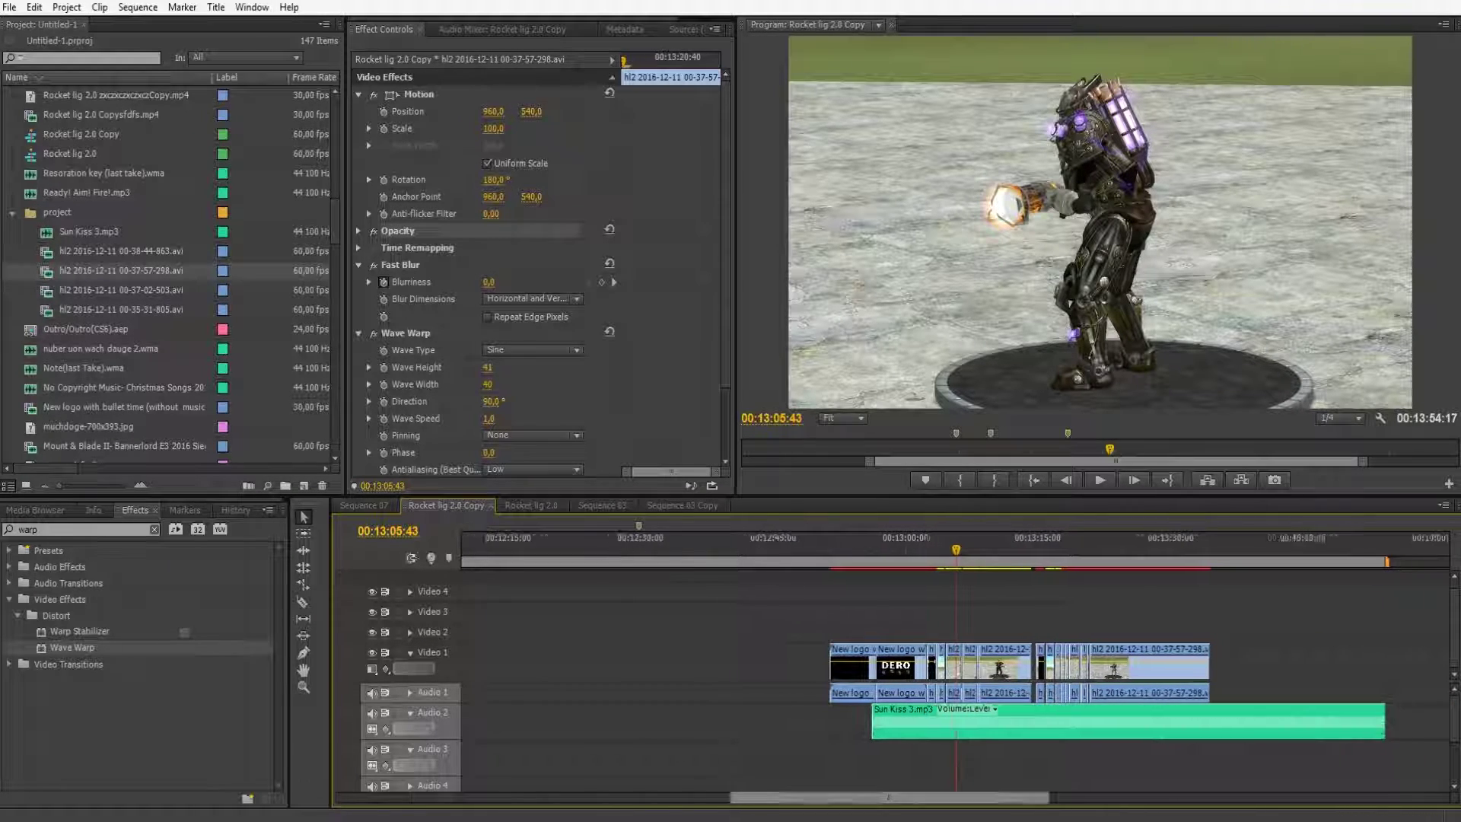
key(equal)
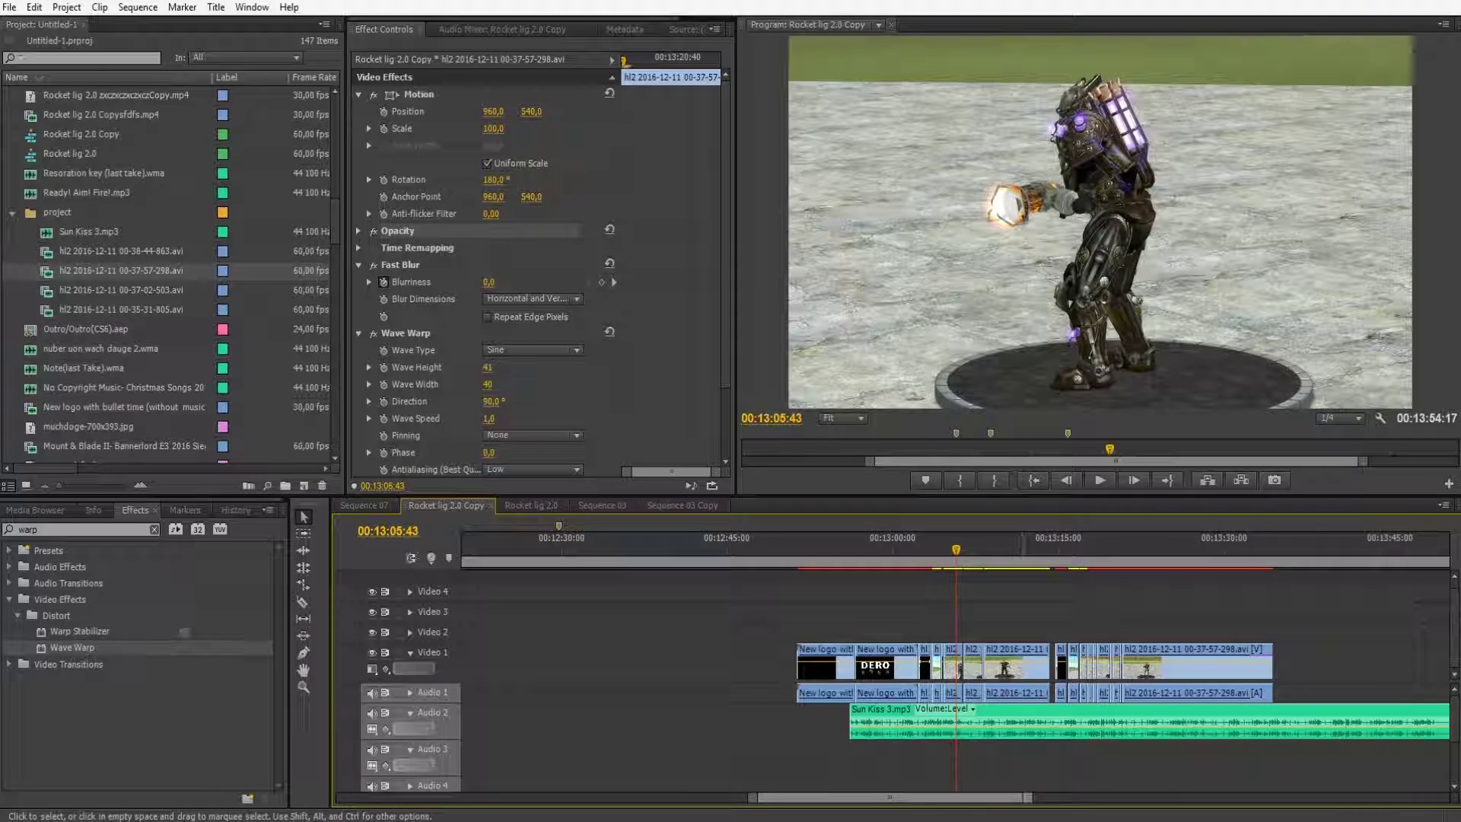
key(minus)
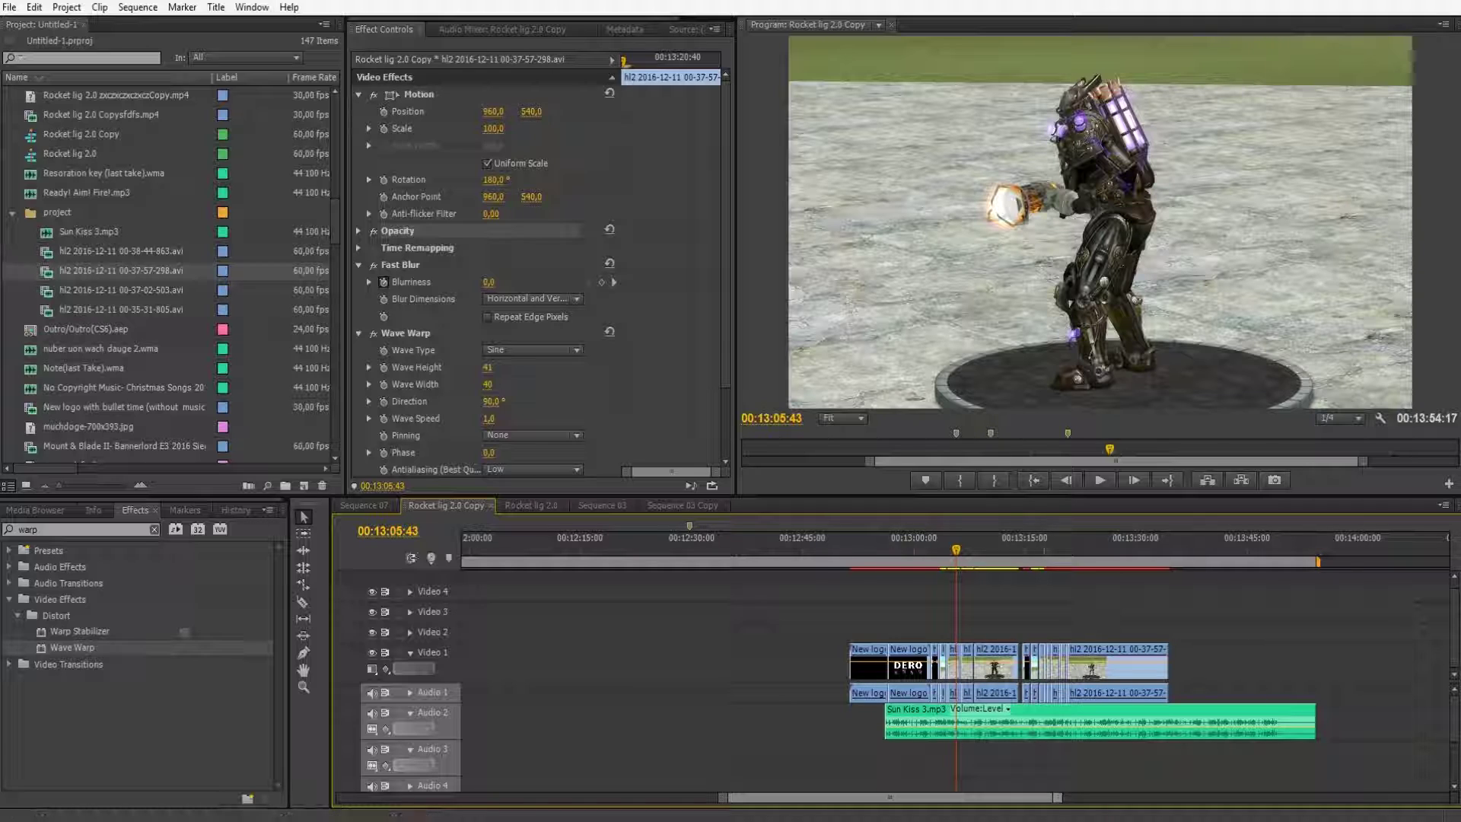
key(minus)
key(equal)
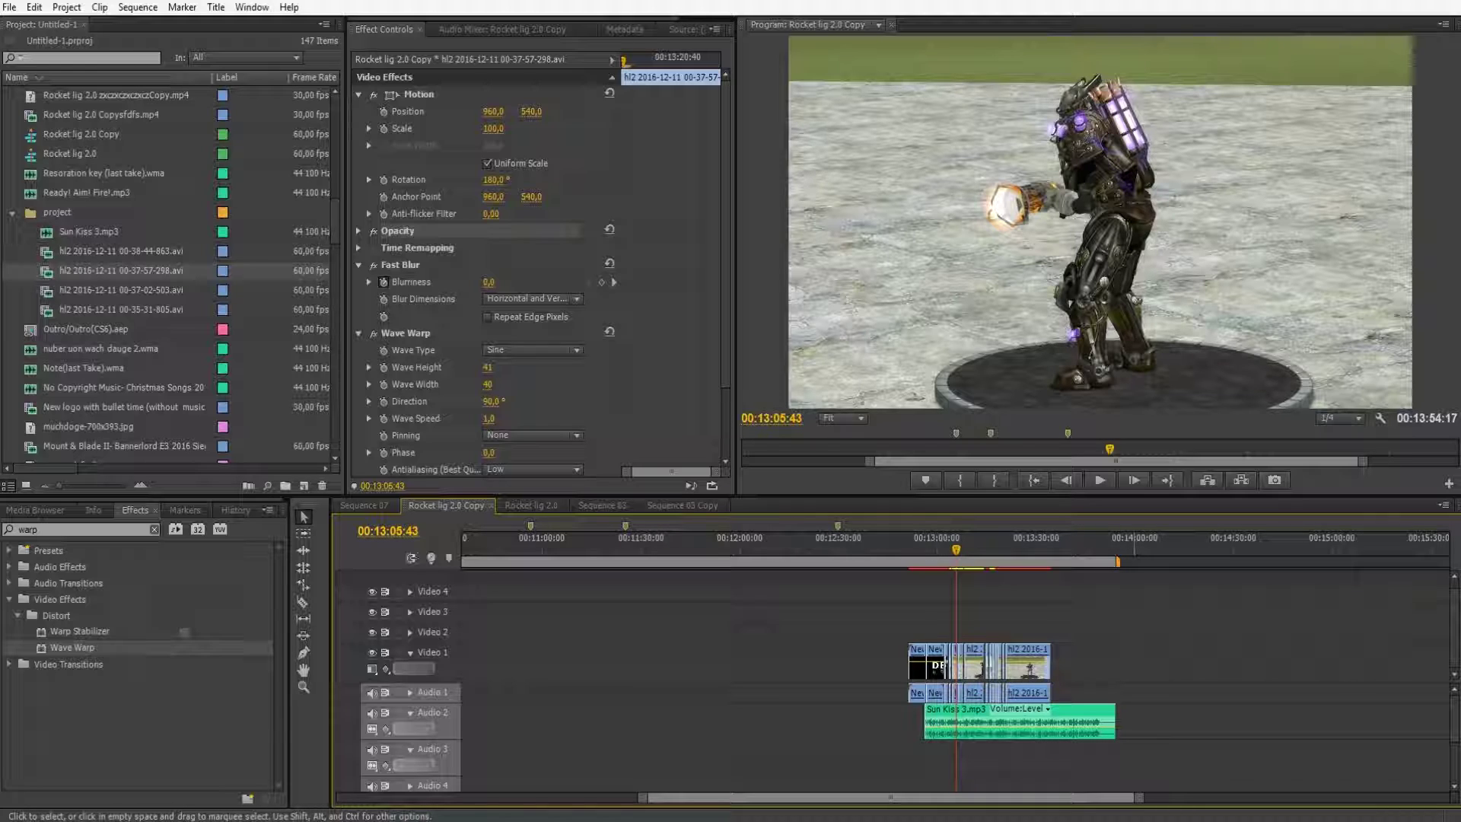
drag(1139, 797, 1145, 797)
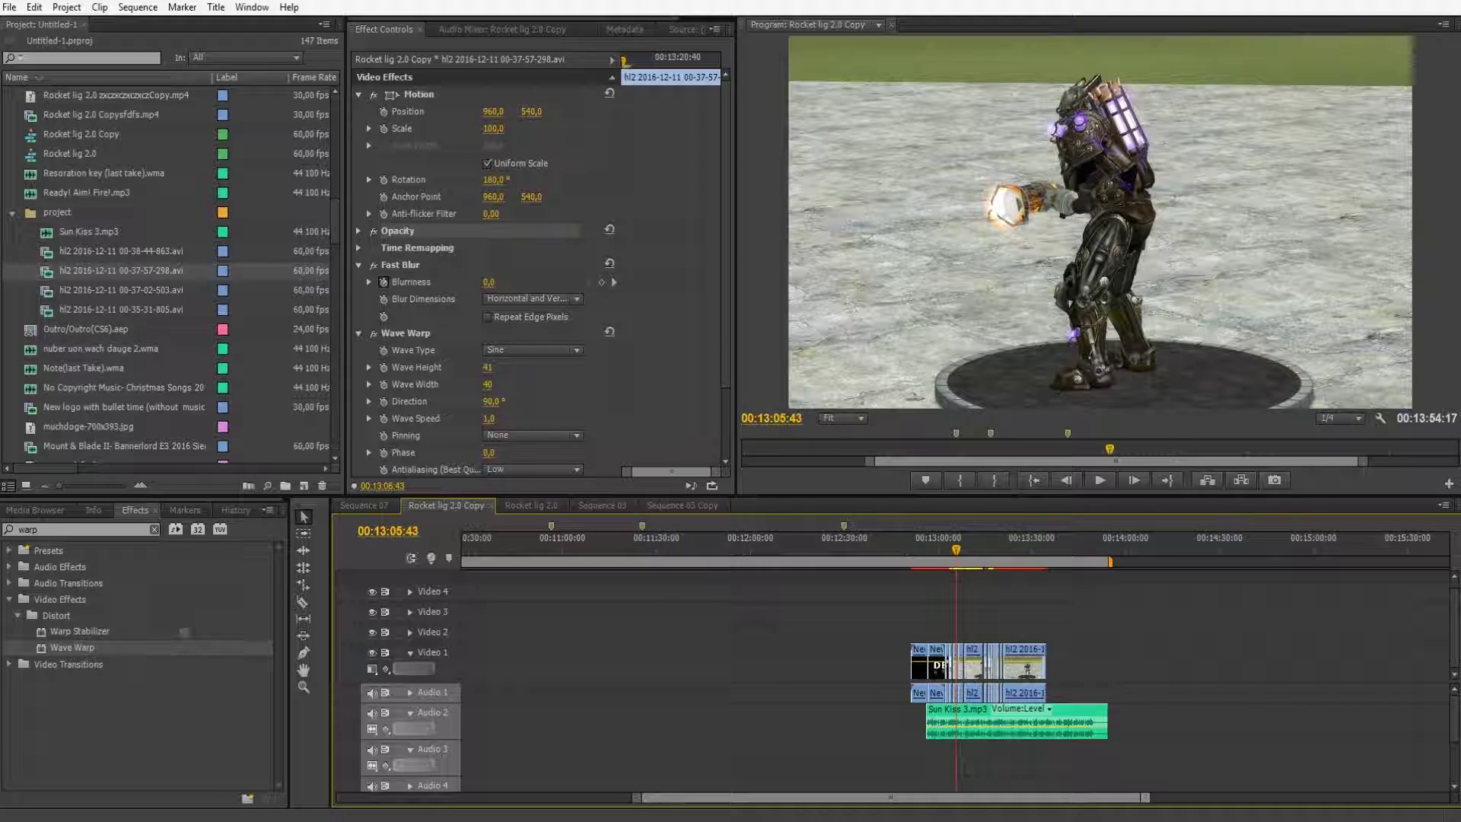